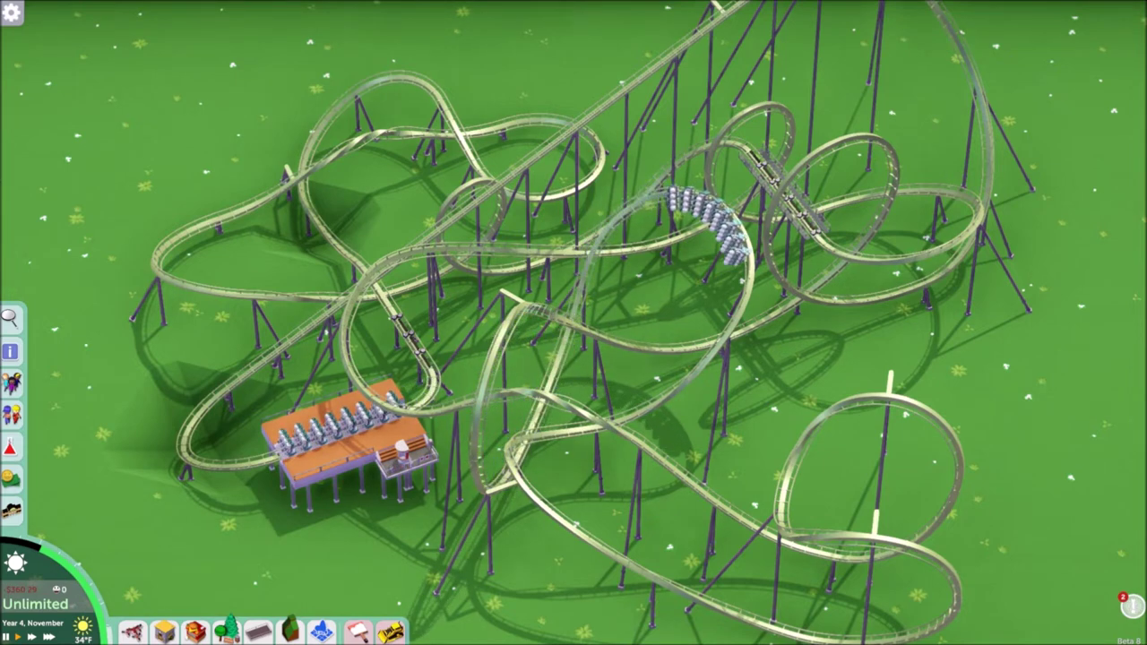
# Look over the existing roller coaster's whole layout, from the station to the loops, while its trains run
pyautogui.moveTo(1114, 384); pyautogui.dragTo(1089, 369)
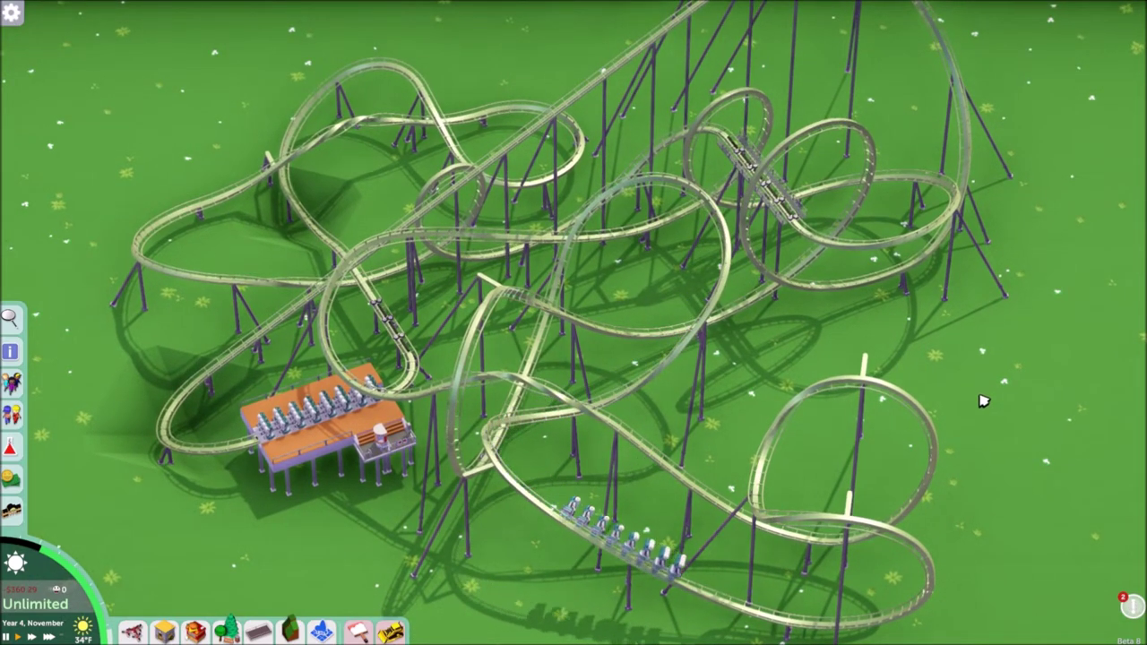
pyautogui.moveTo(975, 401); pyautogui.dragTo(988, 409)
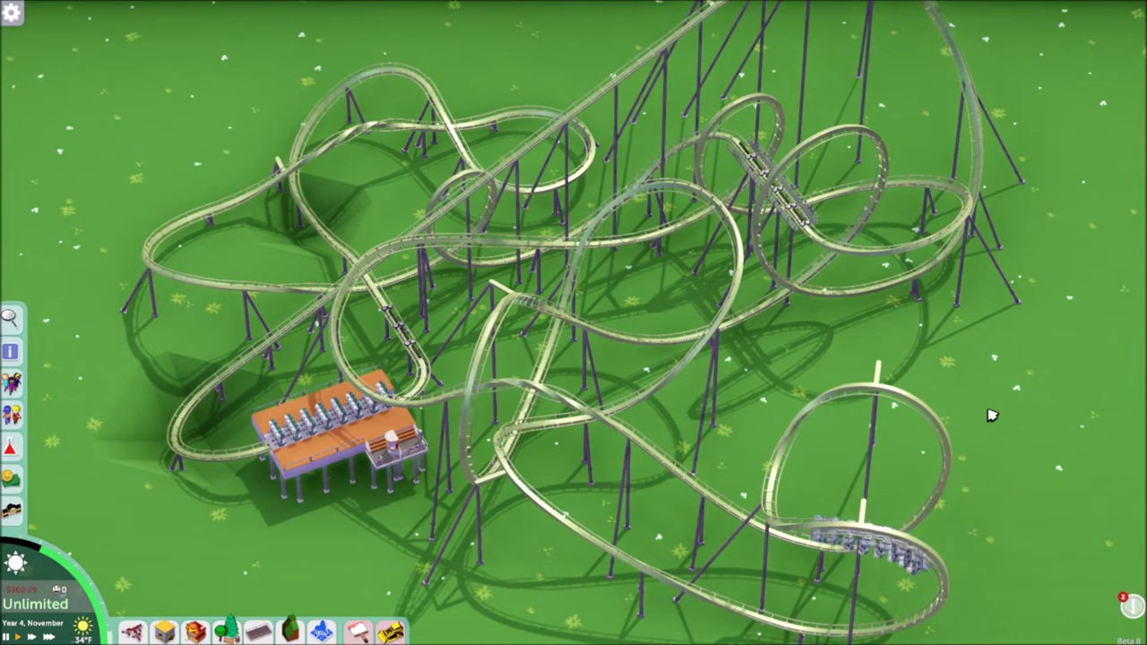
pyautogui.scroll(5, 615, 367)
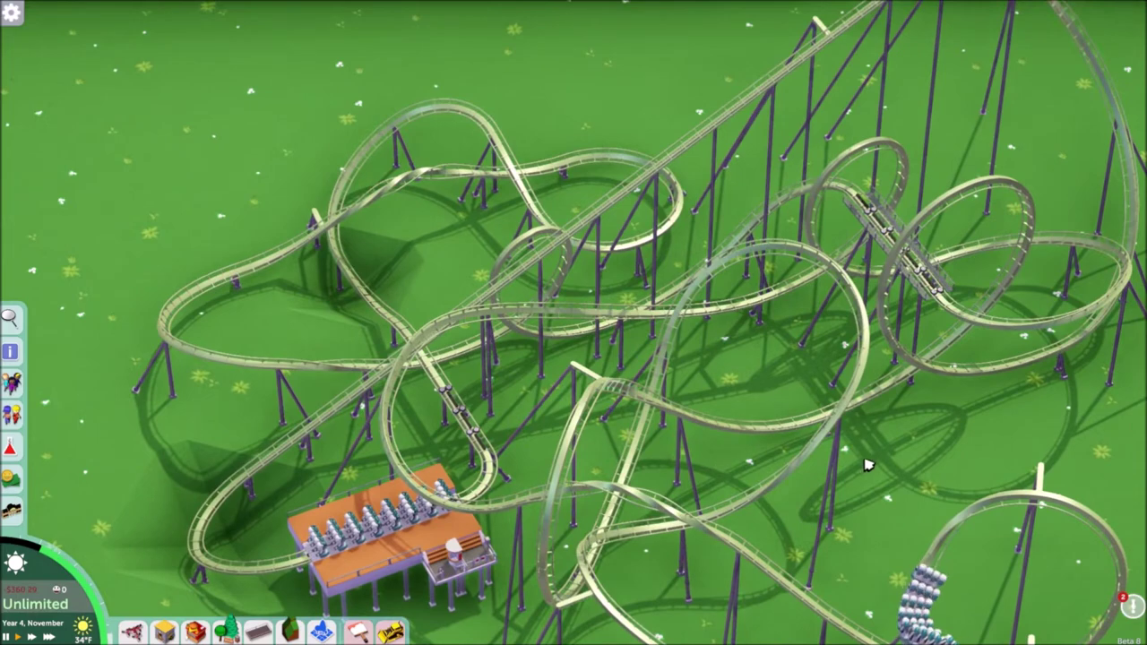
pyautogui.scroll(-5, 867, 464)
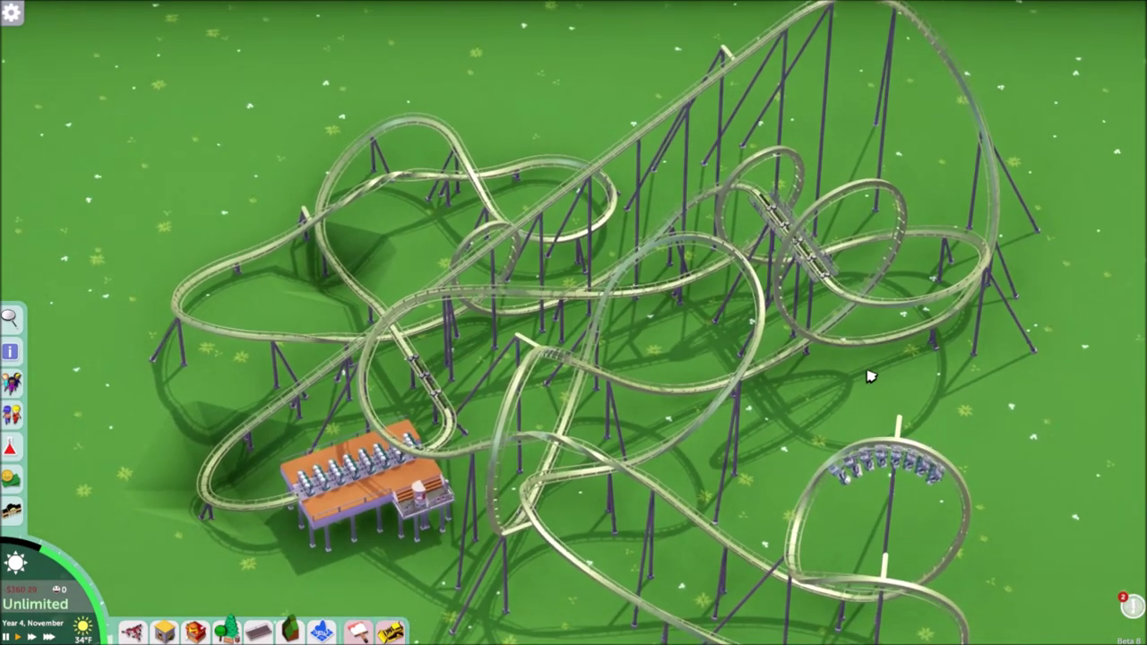
pyautogui.scroll(-2, 876, 374)
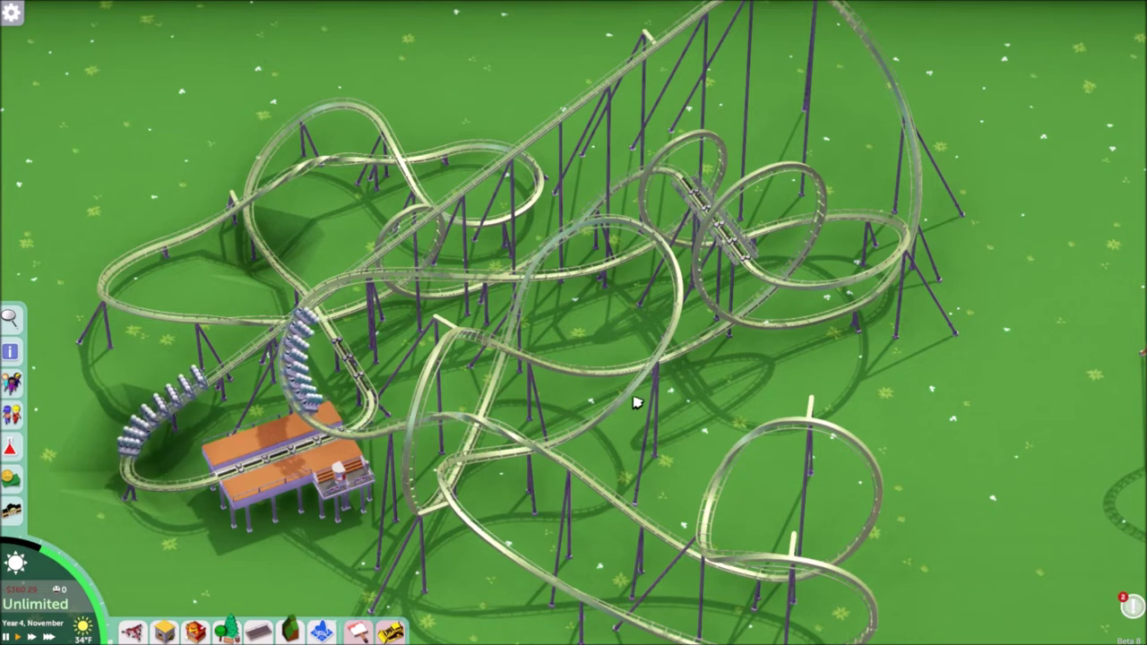
pyautogui.scroll(1, 631, 403)
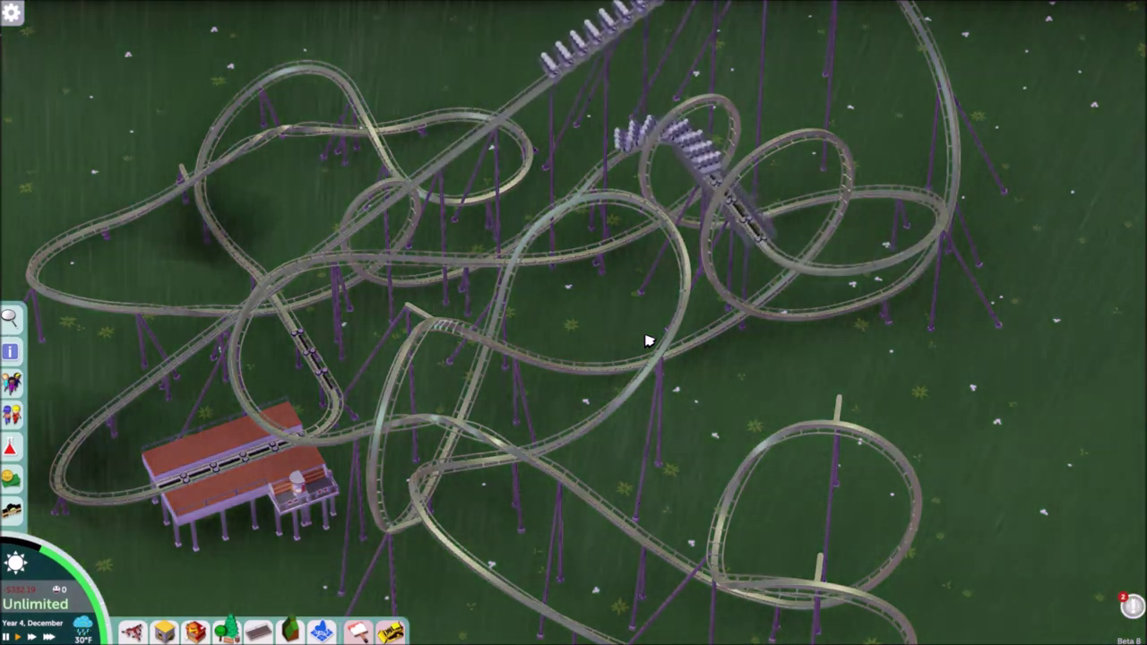
pyautogui.moveTo(620, 323); pyautogui.dragTo(724, 331)
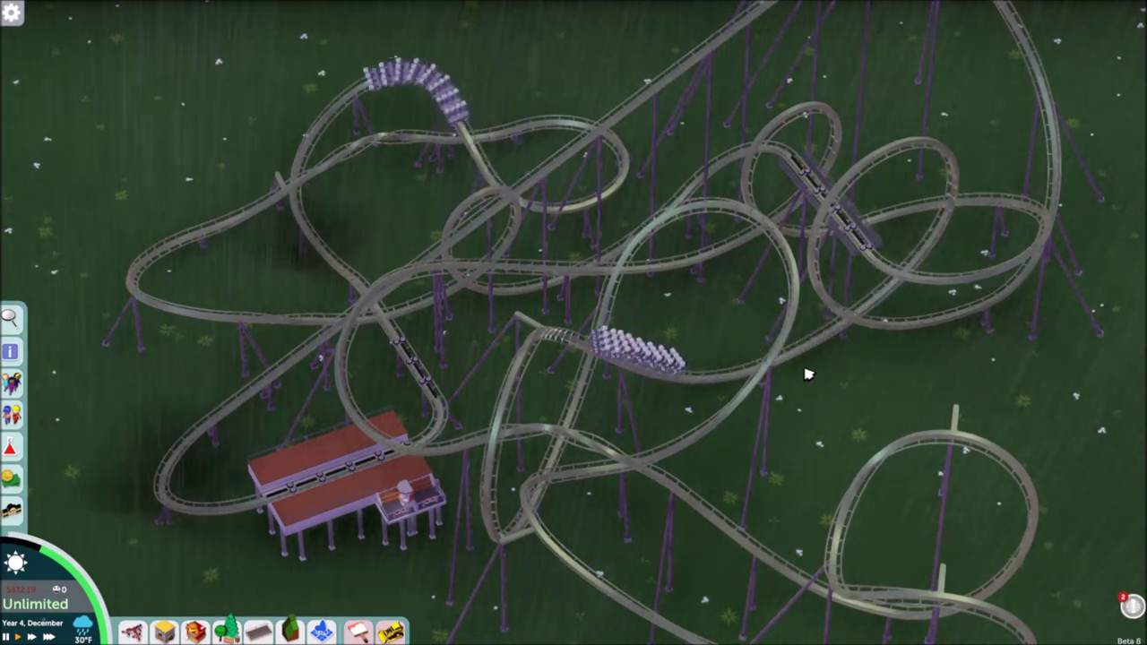
pyautogui.scroll(3, 735, 349)
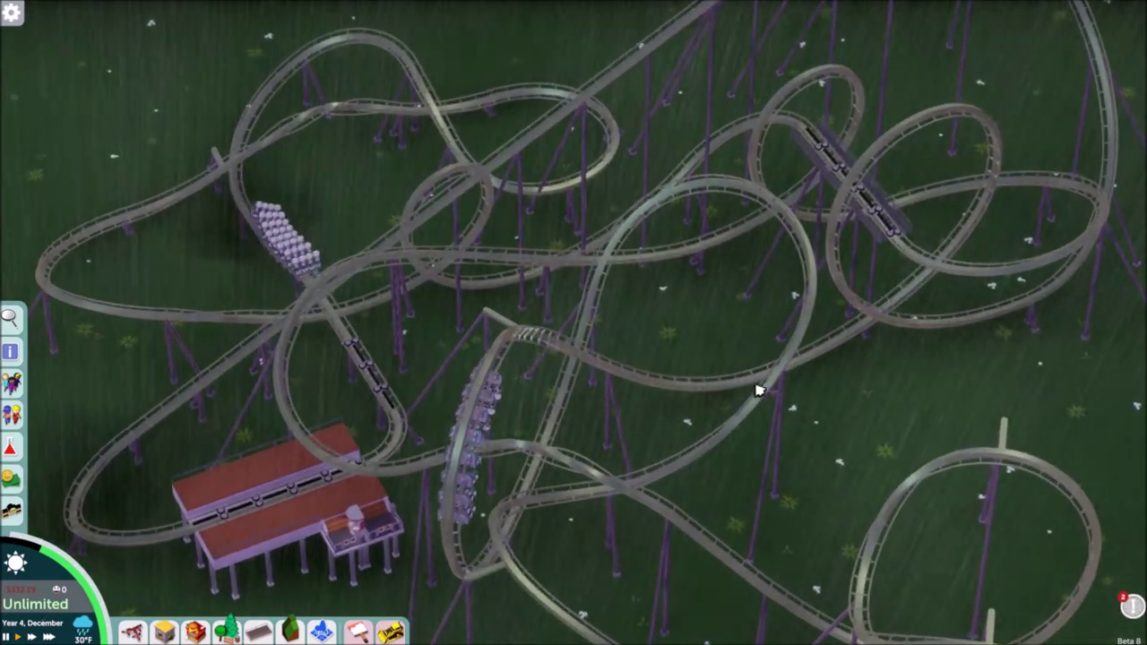
pyautogui.moveTo(760, 390); pyautogui.dragTo(761, 339)
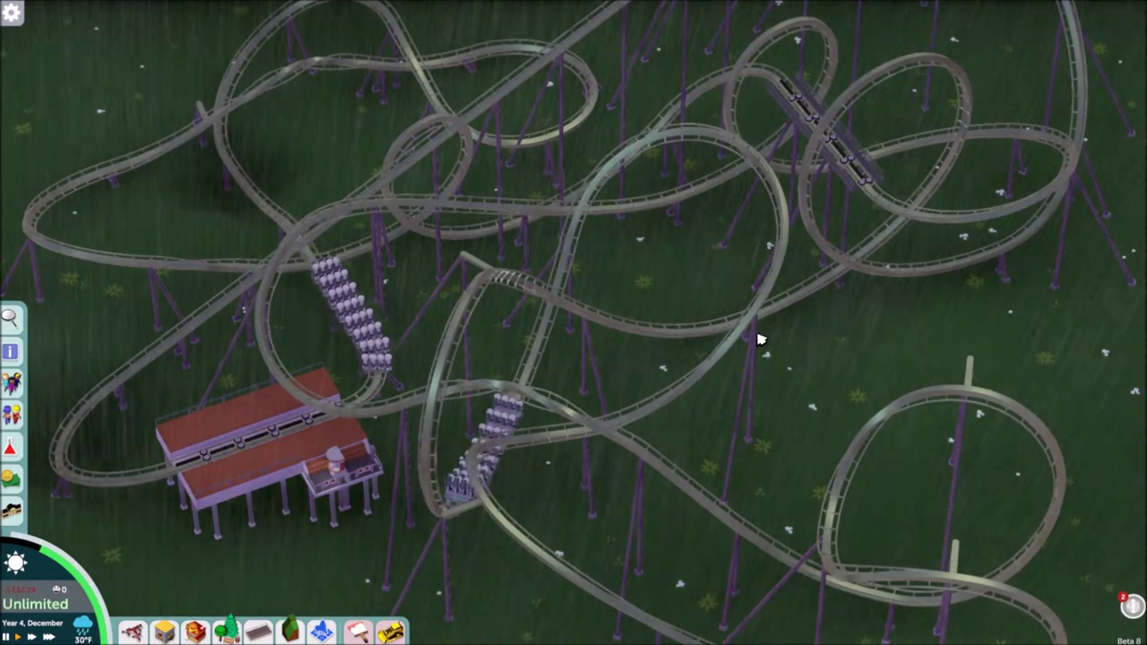
pyautogui.moveTo(760, 340); pyautogui.dragTo(742, 368)
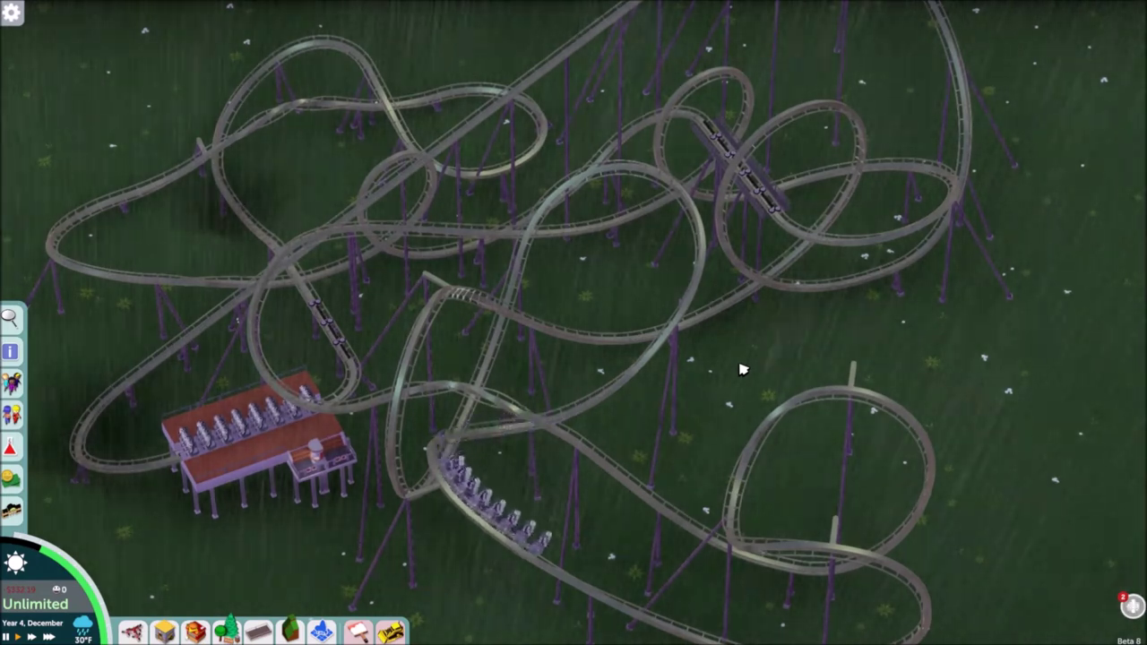
pyautogui.scroll(2, 743, 368)
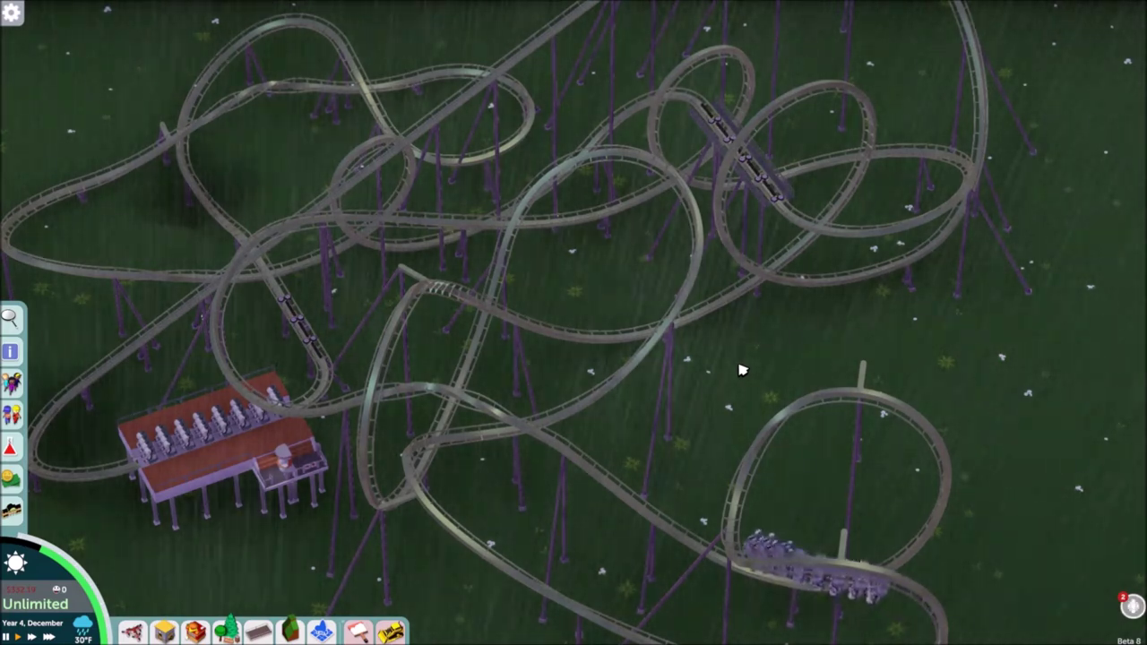
# Inspect the coaster from the opposite side, including the lift hill supports and the low figure-eight turns
pyautogui.press('e')
pyautogui.press('e')
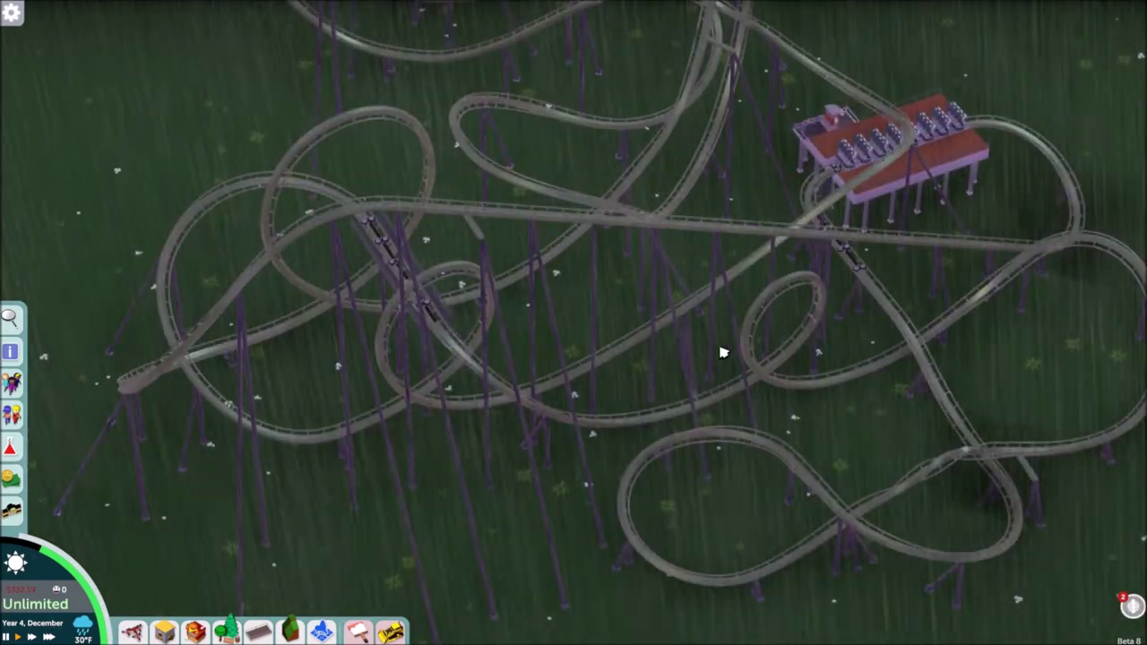
pyautogui.moveTo(723, 350); pyautogui.dragTo(609, 346)
pyautogui.scroll(-1, 609, 346)
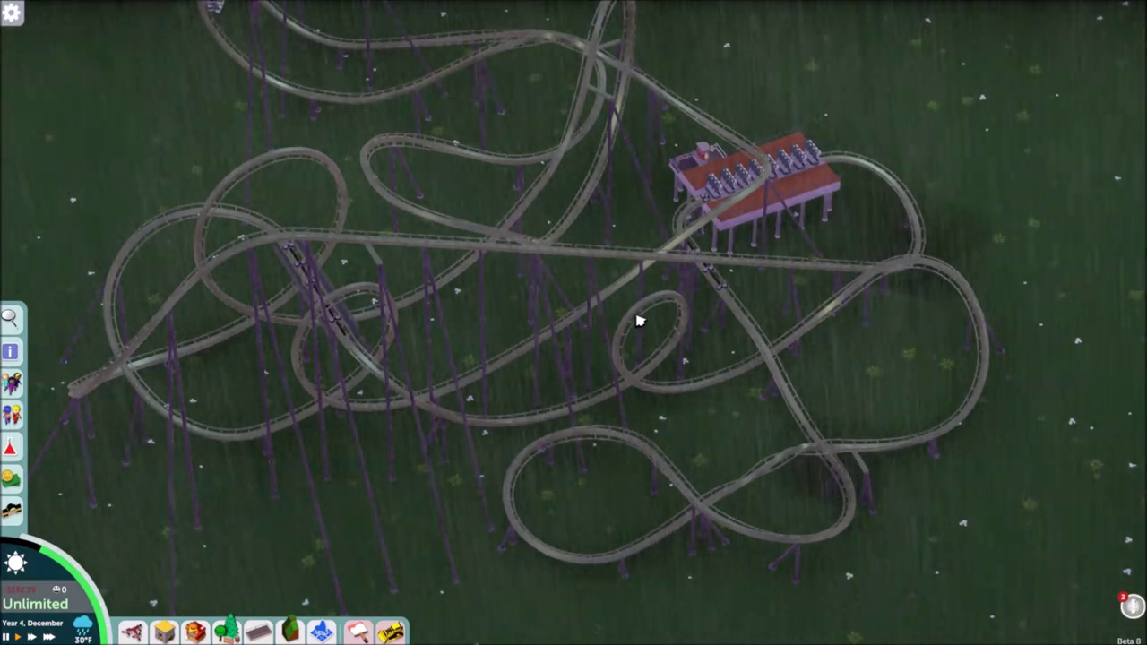
pyautogui.scroll(5, 594, 302)
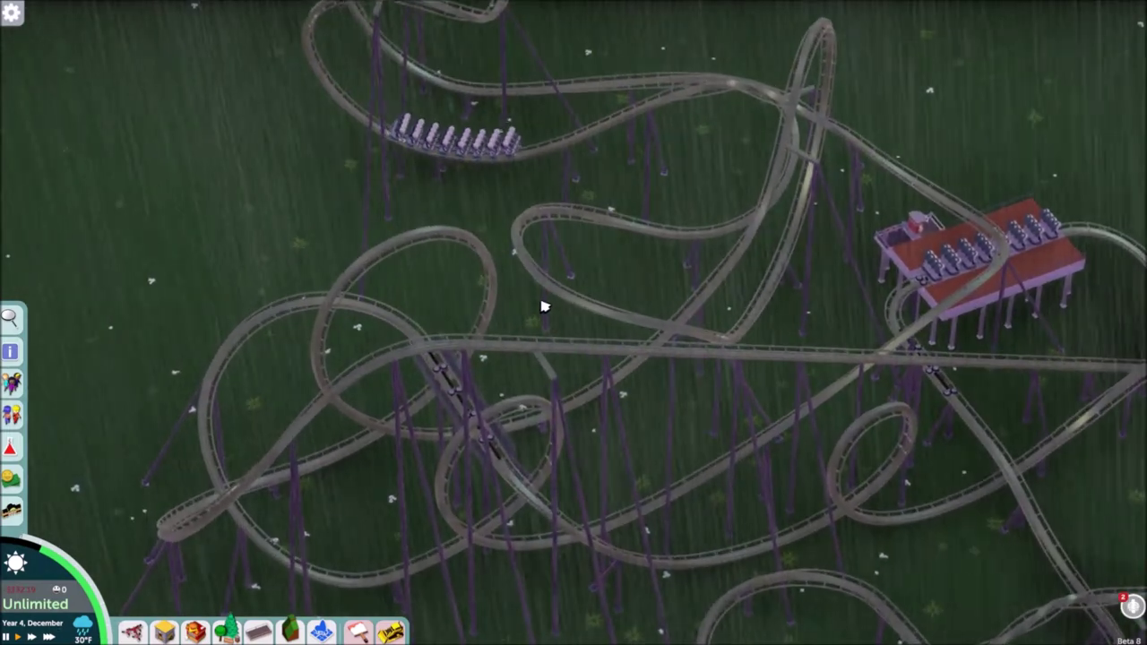
pyautogui.press('e')
pyautogui.press('e')
pyautogui.moveTo(607, 346); pyautogui.dragTo(605, 418)
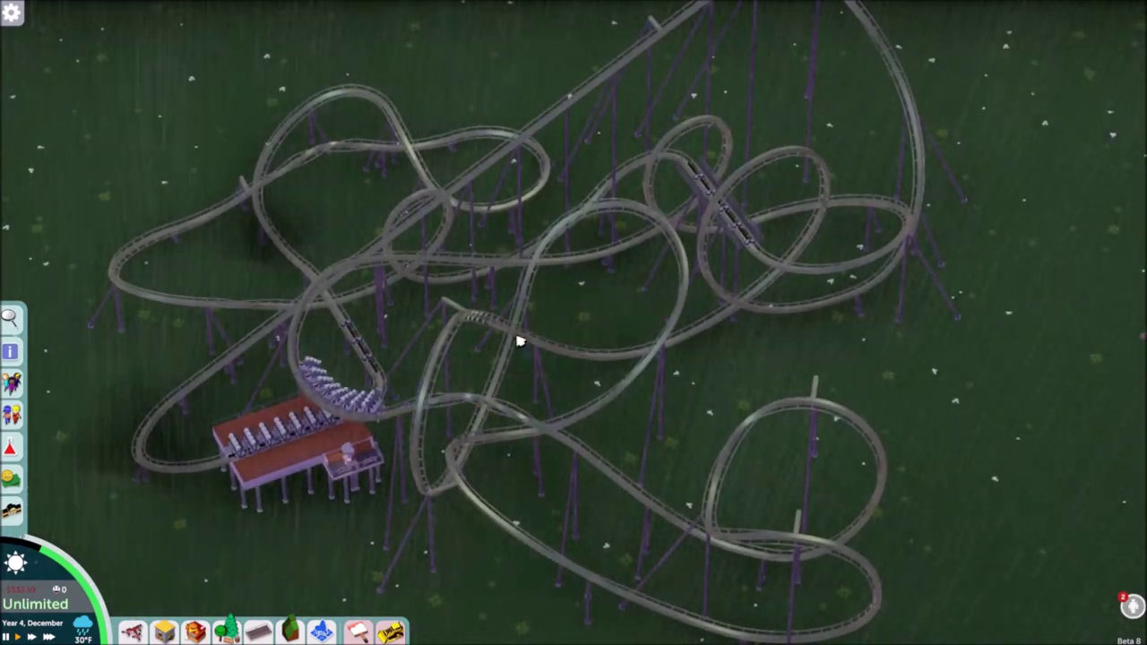
# Examine the coaster's inversions and crossing track sections up close from several angles, including the area beside the station
pyautogui.scroll(1, 515, 330)
pyautogui.press('q')
pyautogui.moveTo(690, 223); pyautogui.dragTo(510, 381)
pyautogui.scroll(2, 510, 382)
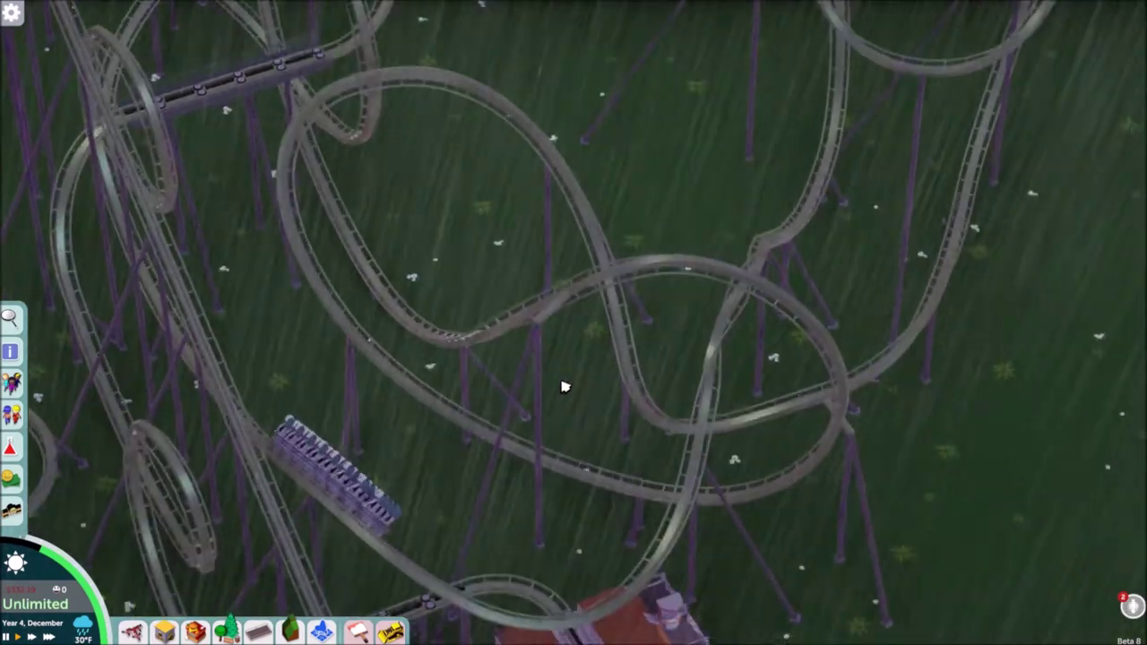
pyautogui.press('s')
pyautogui.press('d')
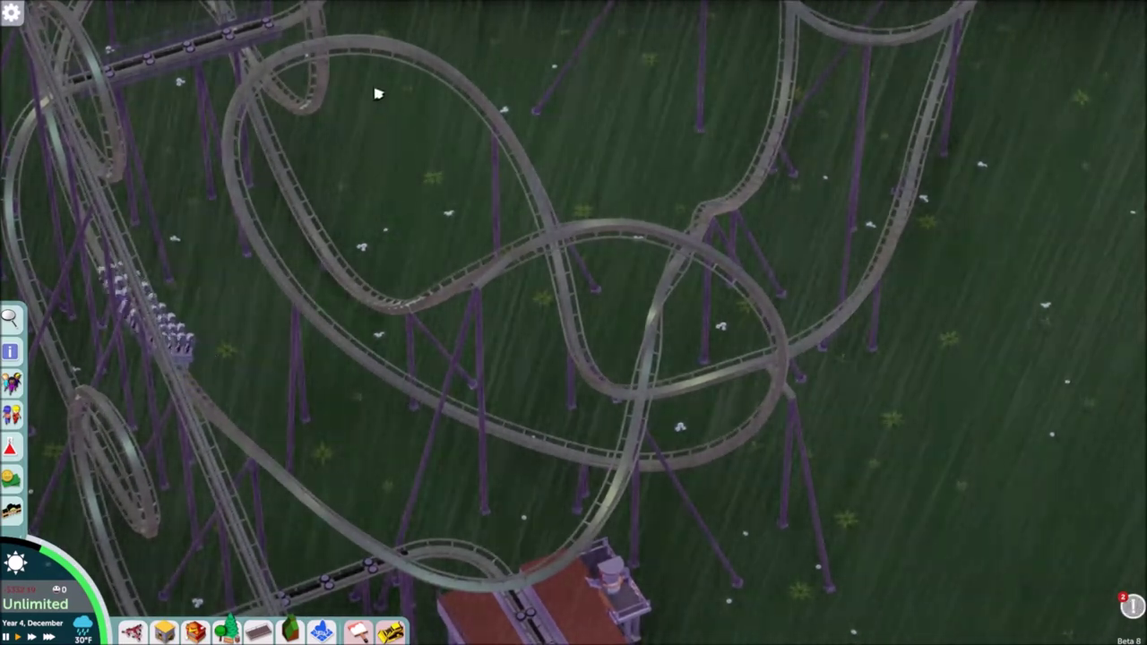
pyautogui.press('e')
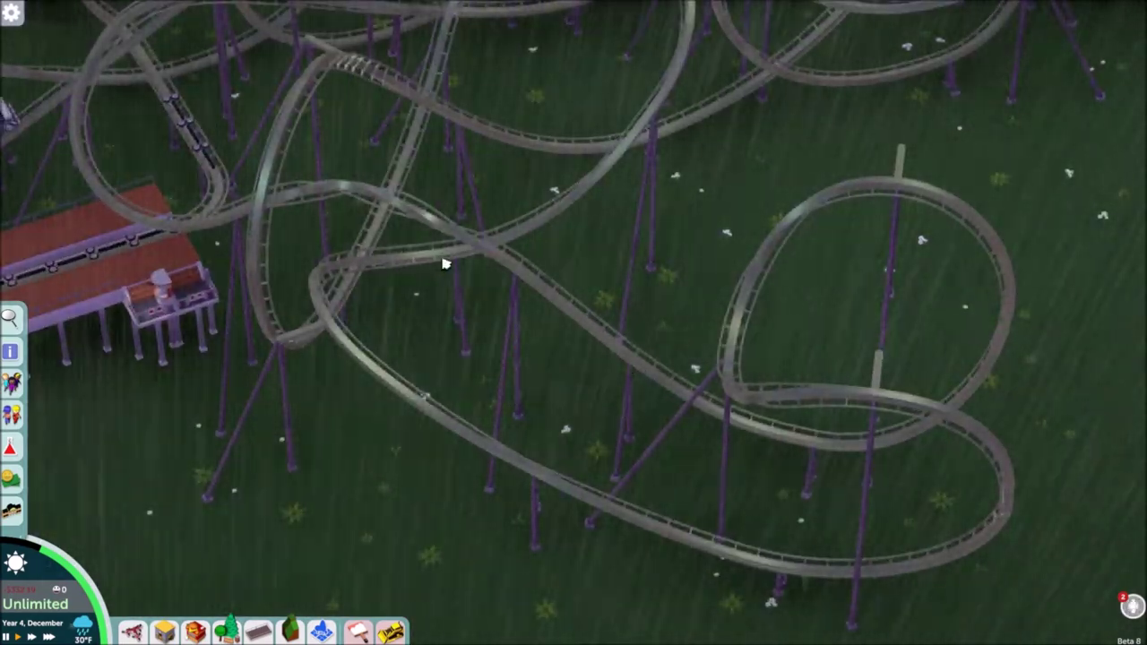
pyautogui.press('w')
pyautogui.press('a')
pyautogui.press('w')
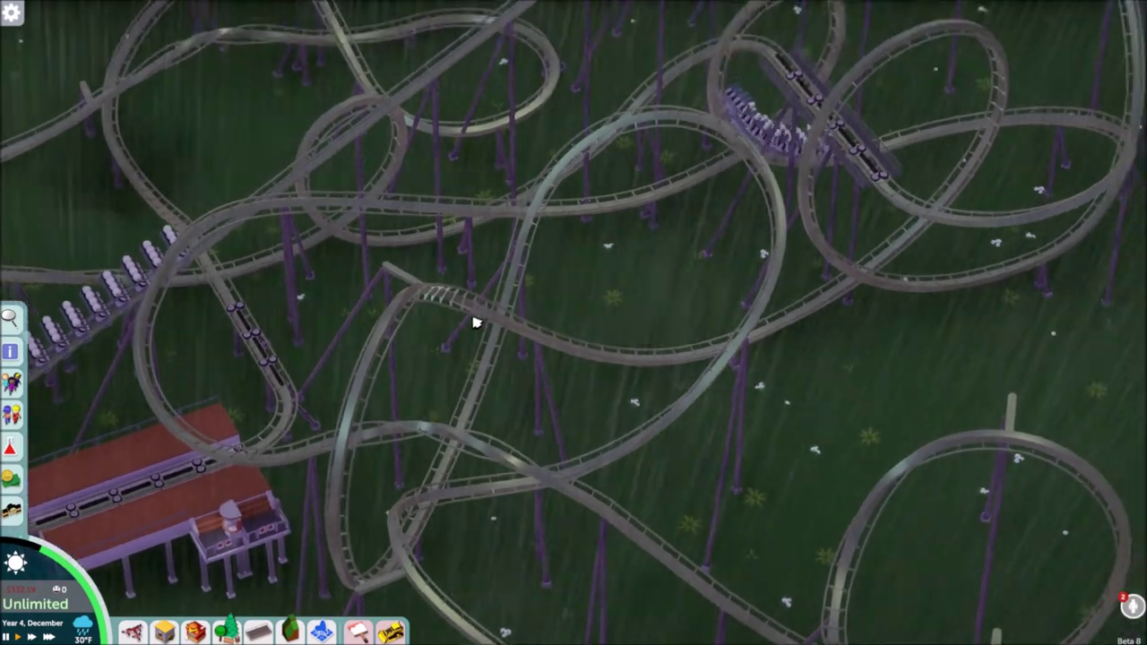
pyautogui.press('w')
pyautogui.scroll(-1, 537, 292)
pyautogui.press('a')
pyautogui.scroll(-2, 666, 311)
pyautogui.press('s')
pyautogui.press('d')
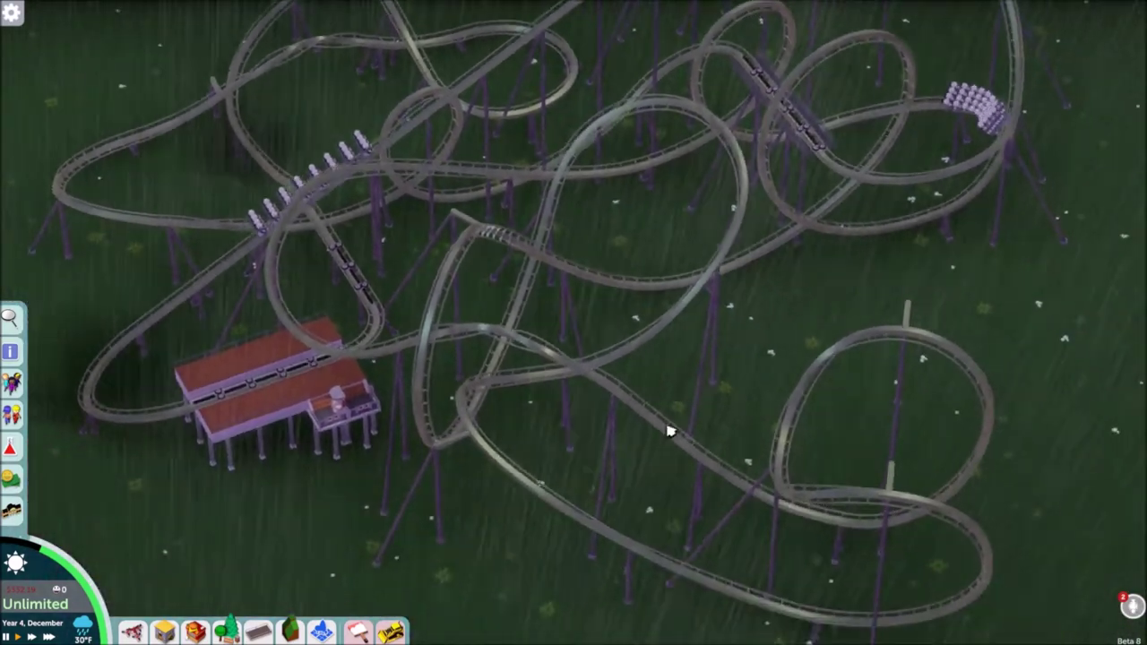
pyautogui.press('w')
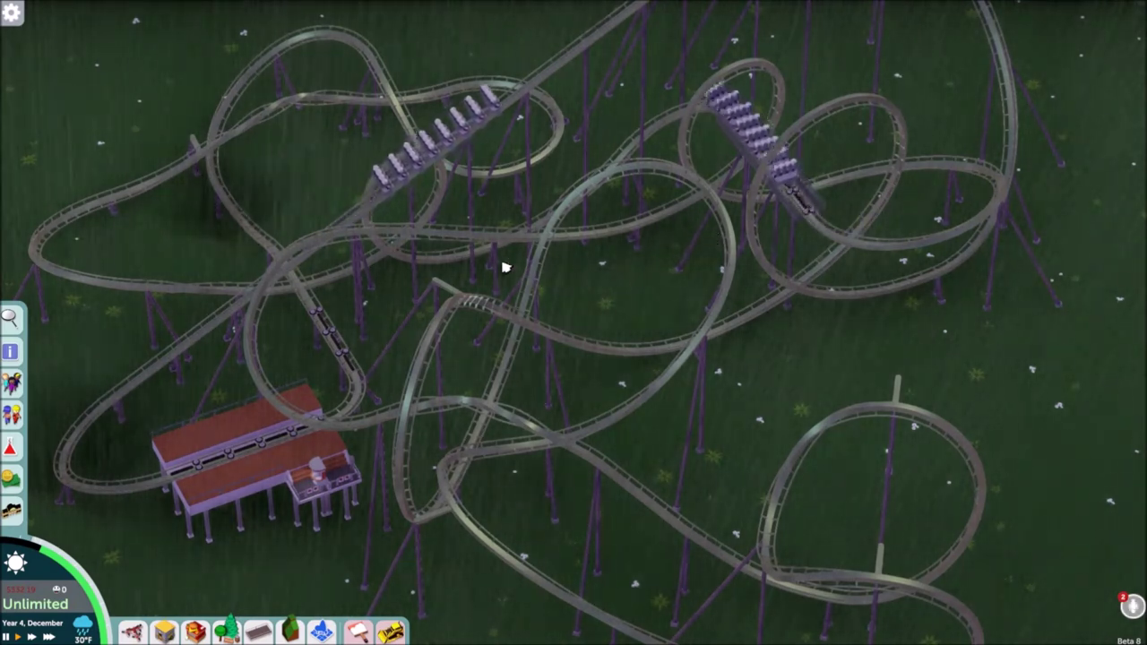
# Open the existing floorless coaster's statistics, review its excitement, intensity and nausea test results against the track layout, and close them
pyautogui.click(347, 359)
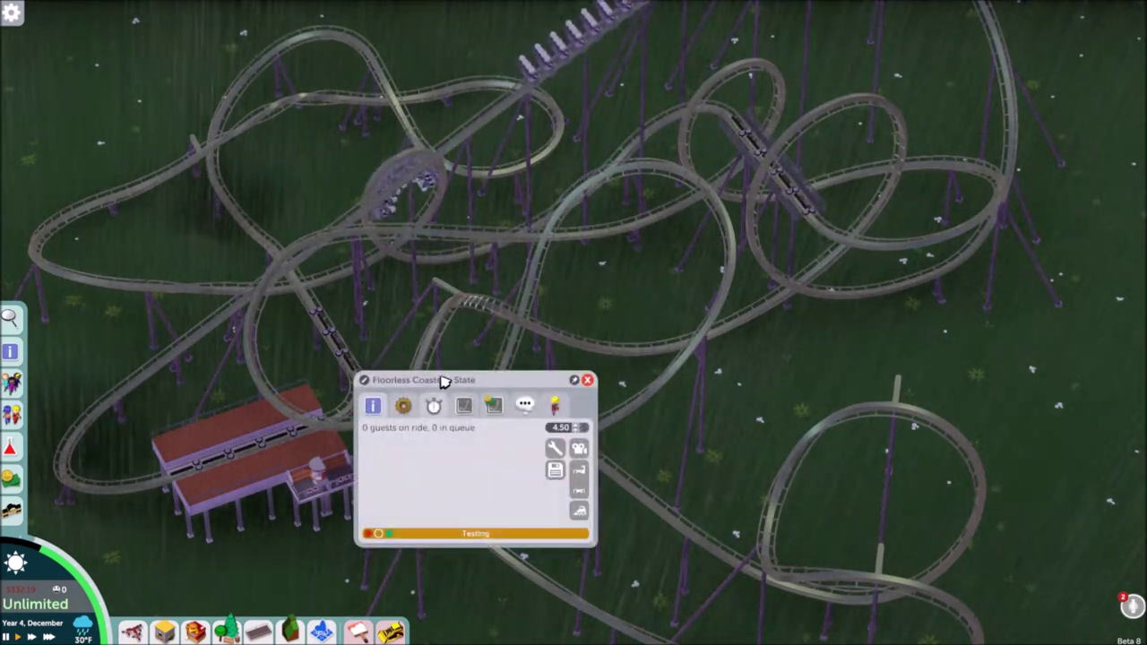
pyautogui.moveTo(445, 381); pyautogui.dragTo(697, 153)
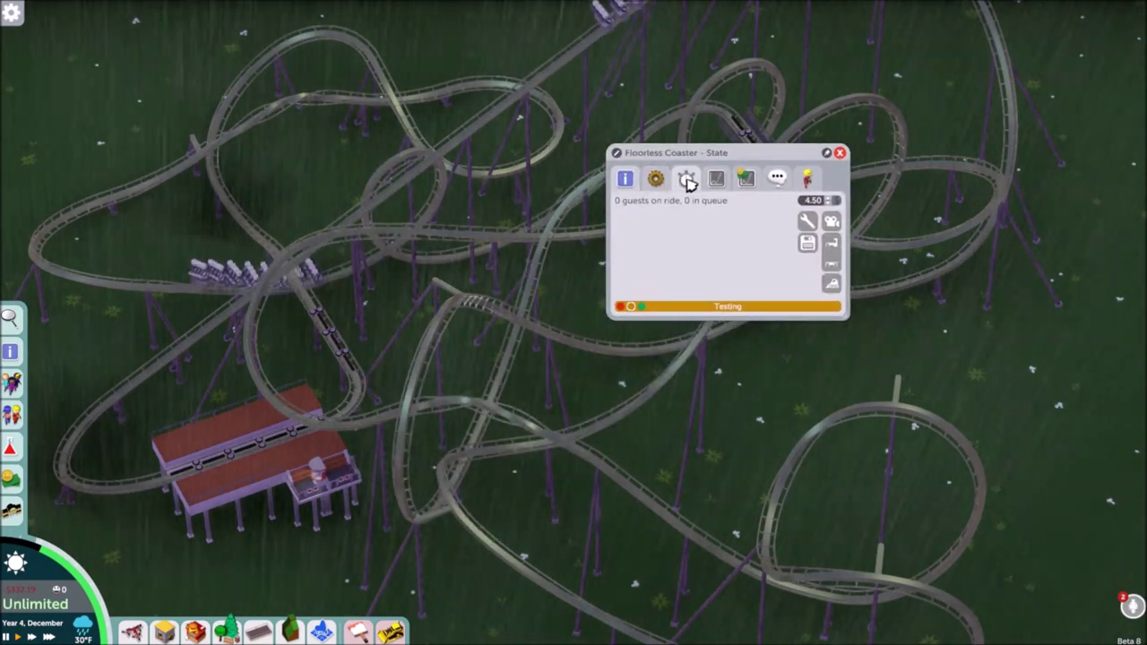
pyautogui.click(688, 180)
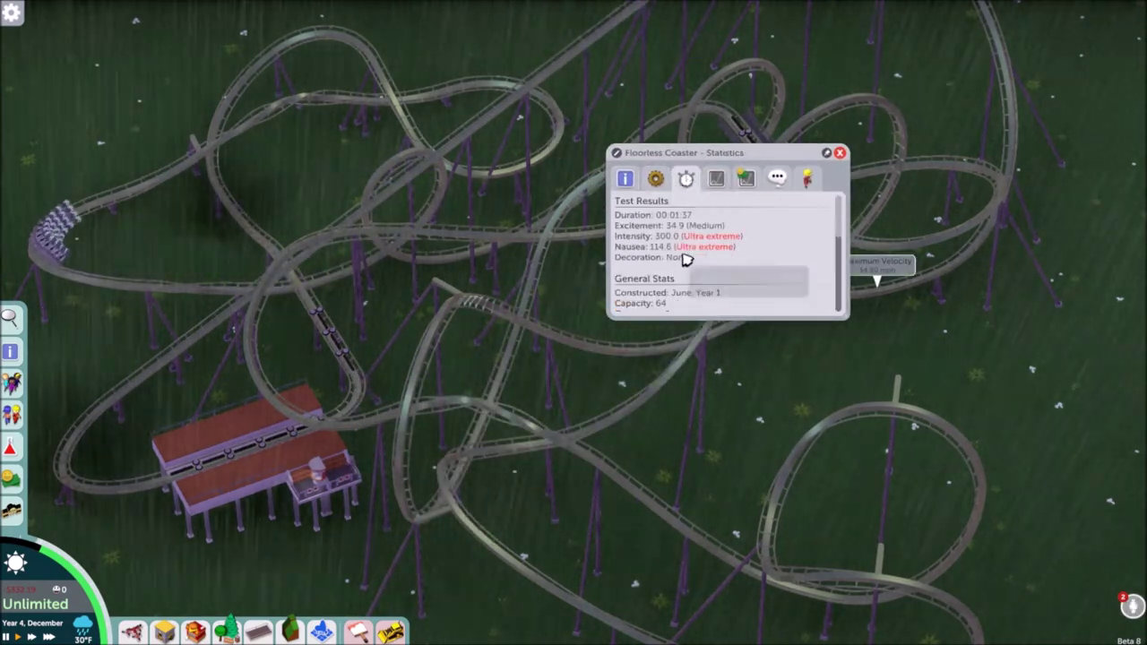
pyautogui.moveTo(668, 240)
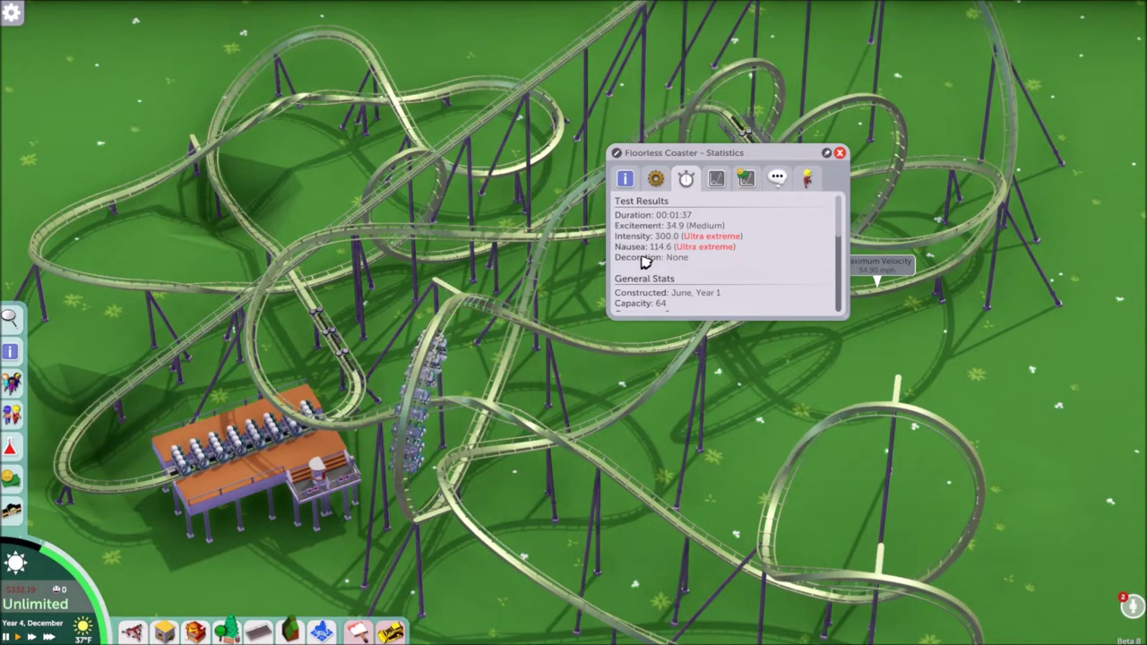
pyautogui.moveTo(235, 317); pyautogui.dragTo(71, 235)
pyautogui.scroll(2, 610, 451)
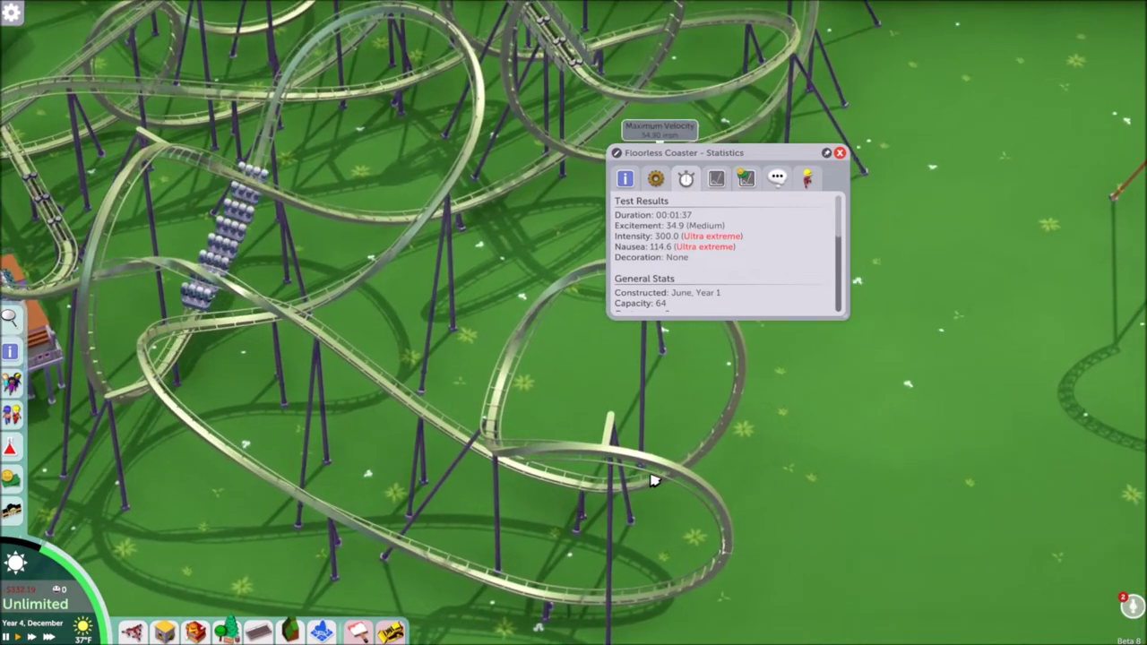
pyautogui.scroll(-2, 415, 336)
pyautogui.moveTo(358, 332); pyautogui.dragTo(681, 517)
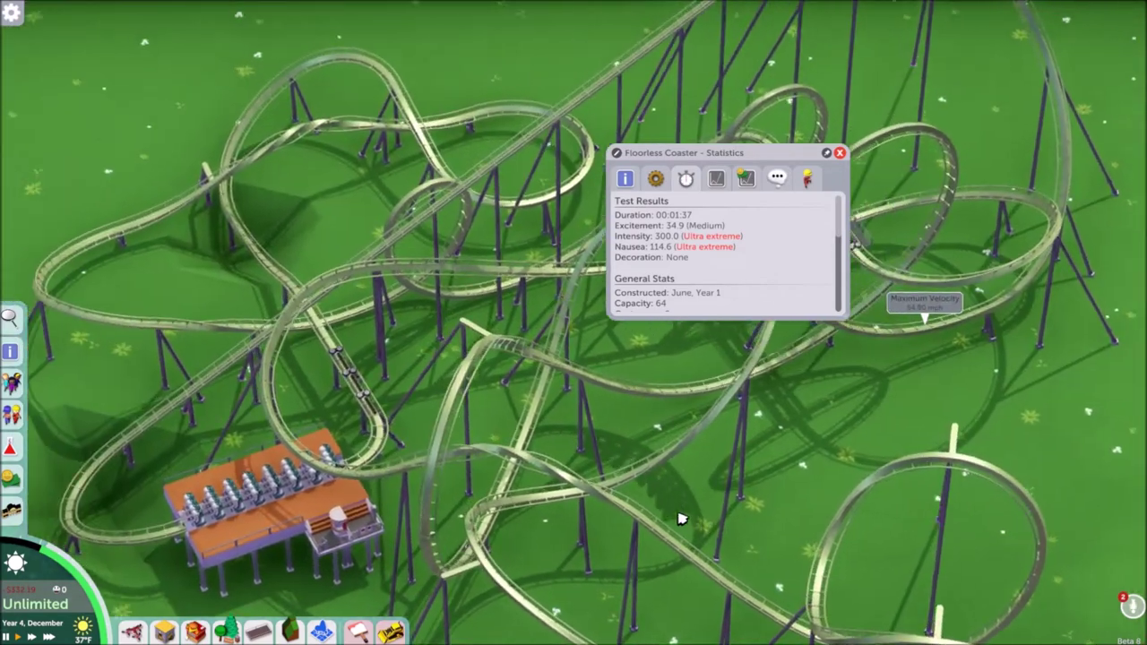
pyautogui.scroll(-1, 674, 459)
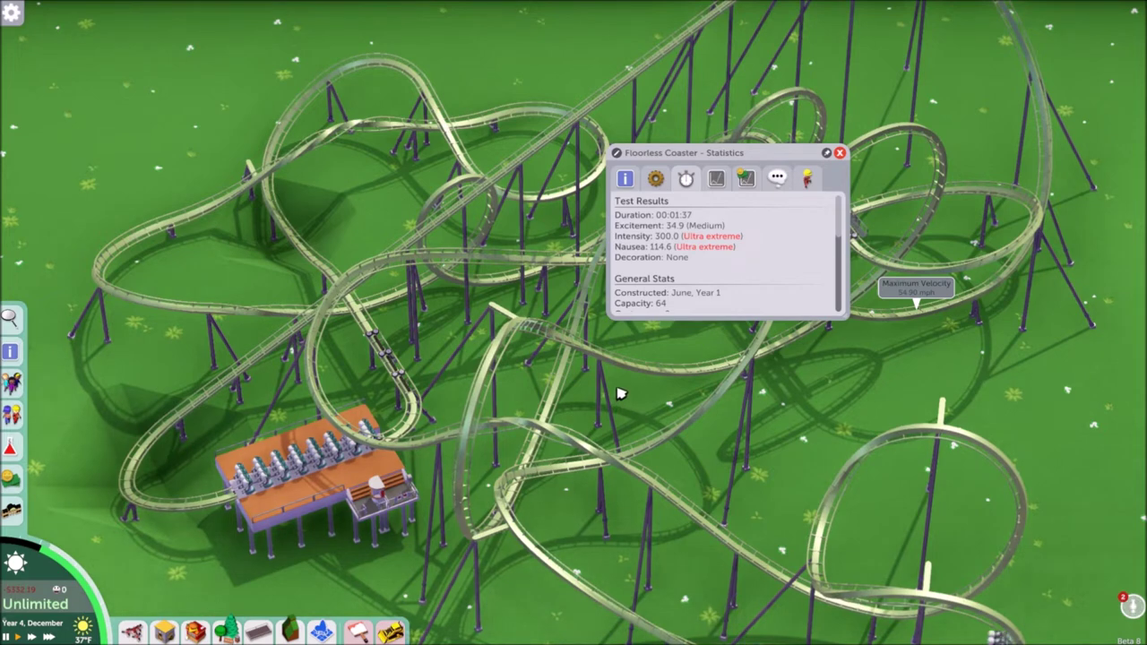
pyautogui.scroll(-1, 624, 389)
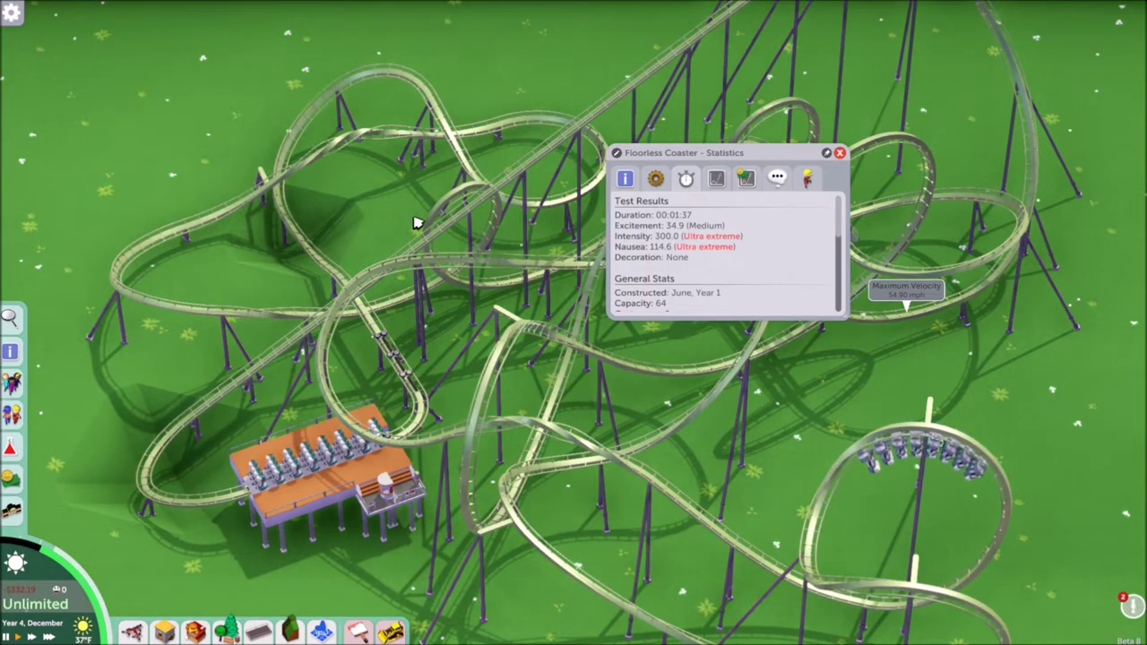
pyautogui.press('Escape')
# Find empty ground beside the existing coaster and choose the Floorless Coaster from the coaster rides
pyautogui.scroll(-5, 415, 222)
pyautogui.press('s')
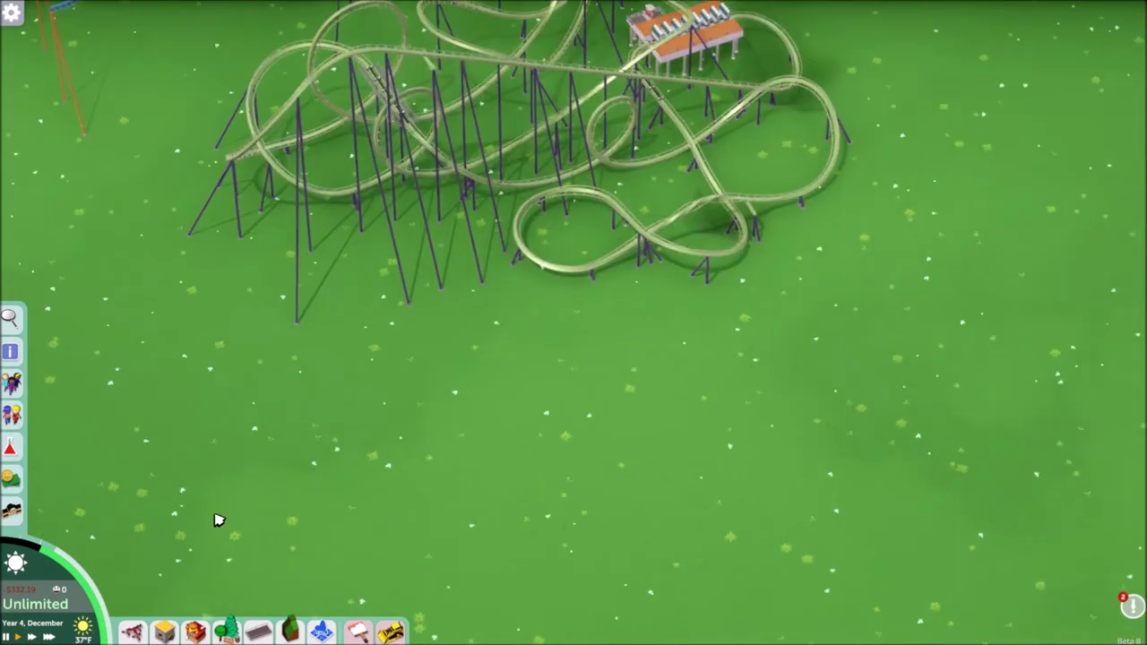
pyautogui.press('w')
pyautogui.press('s')
pyautogui.press('d')
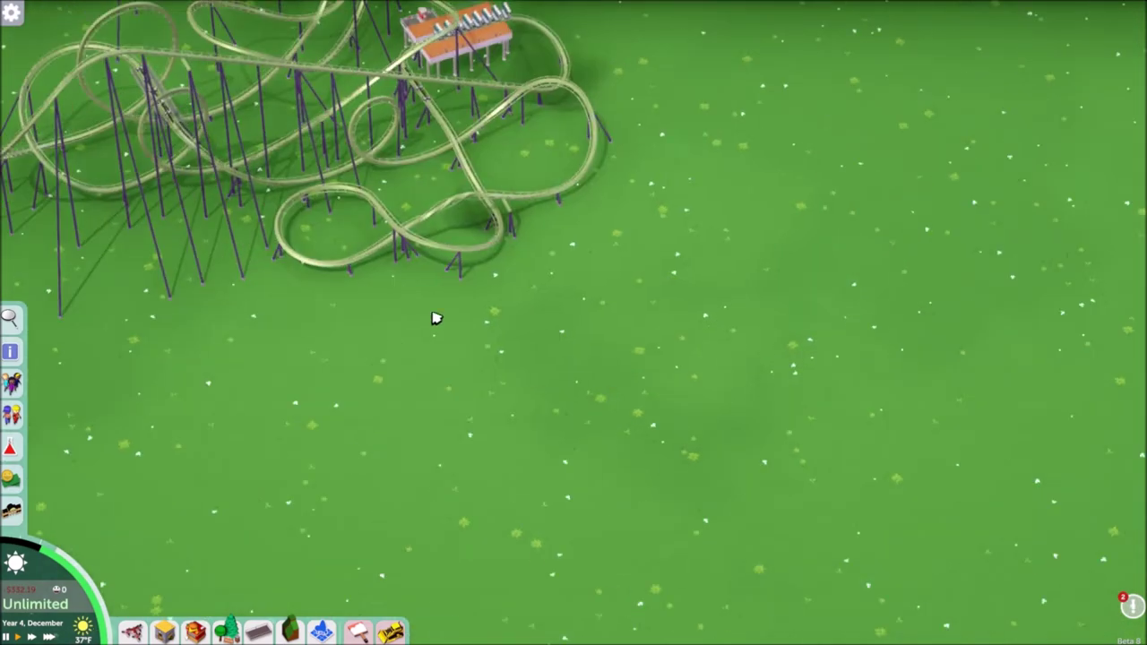
pyautogui.click(132, 631)
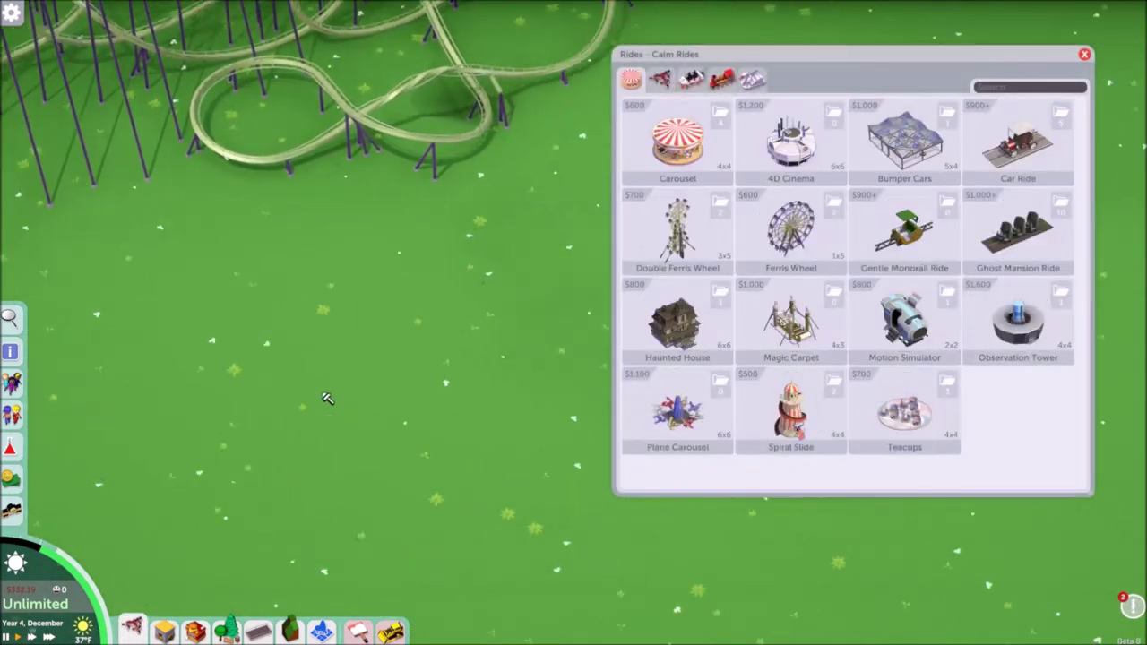
pyautogui.click(691, 79)
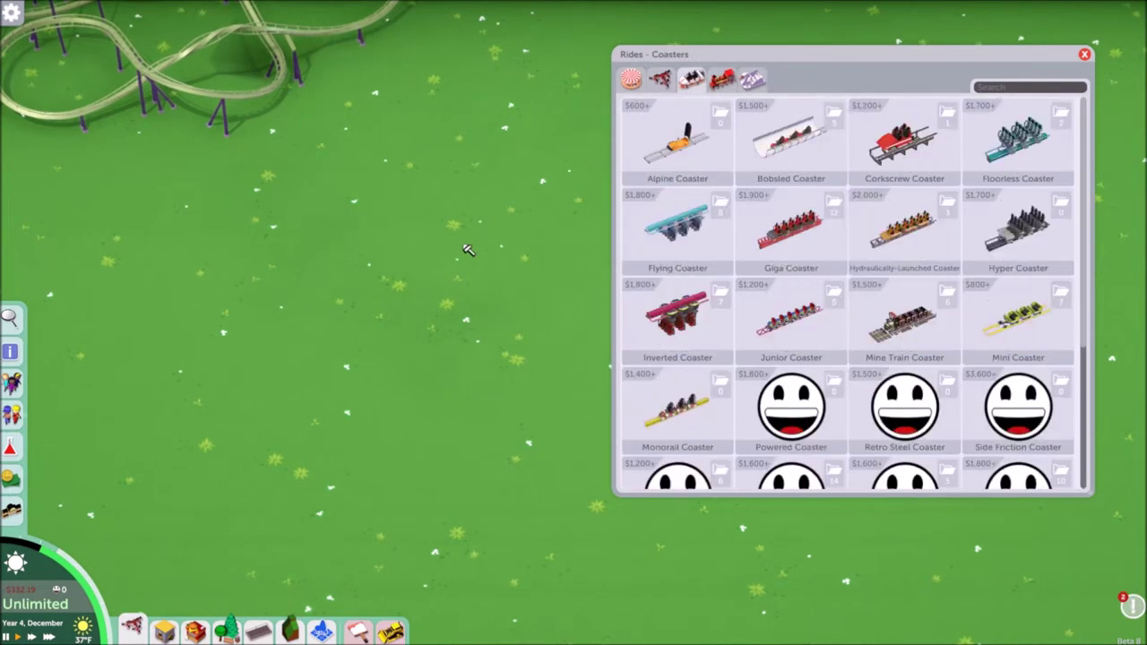
pyautogui.click(1006, 169)
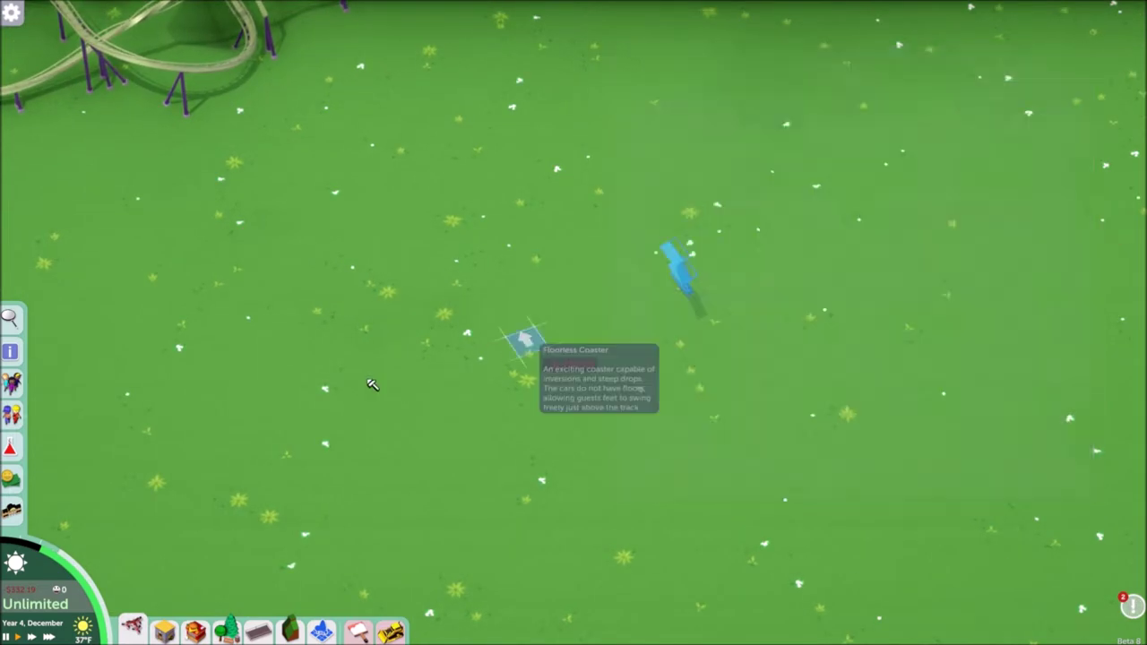
# Place the new coaster's station on the empty ground, raised to height 4, and extend it to four sections
pyautogui.scroll(3, 432, 422)
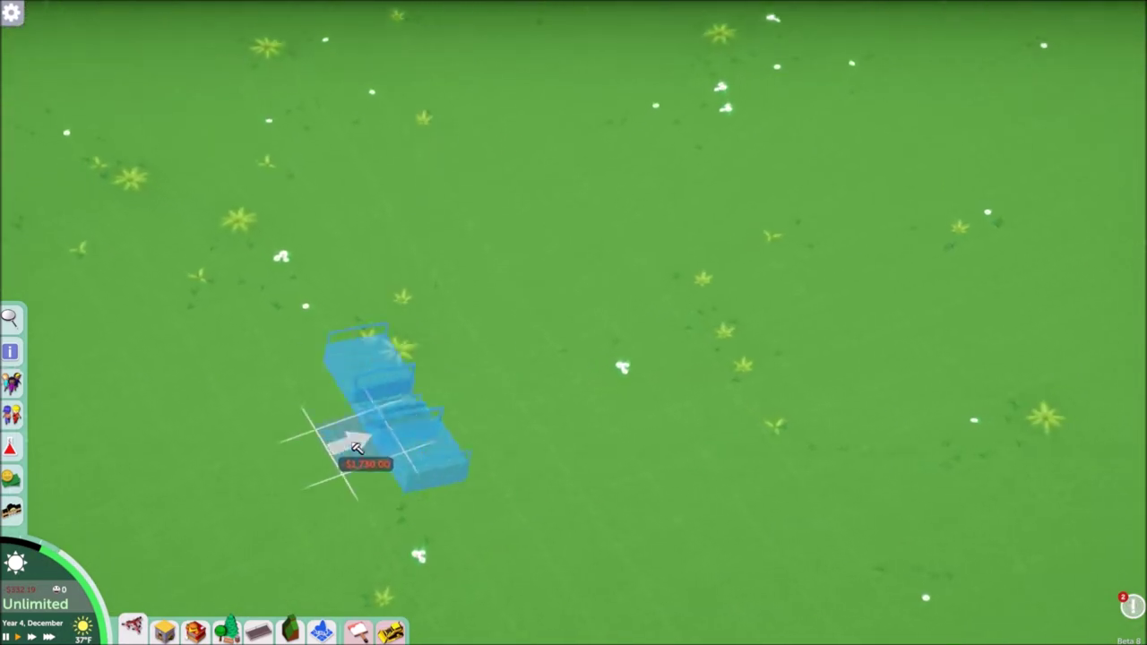
pyautogui.press('shift')
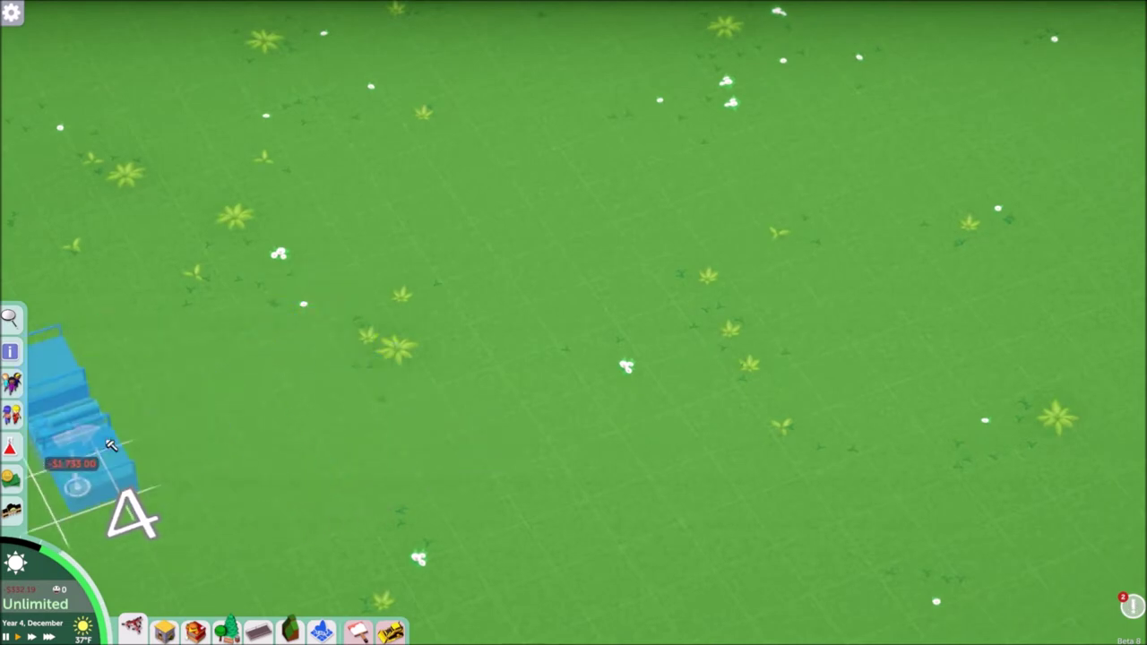
pyautogui.click(340, 451)
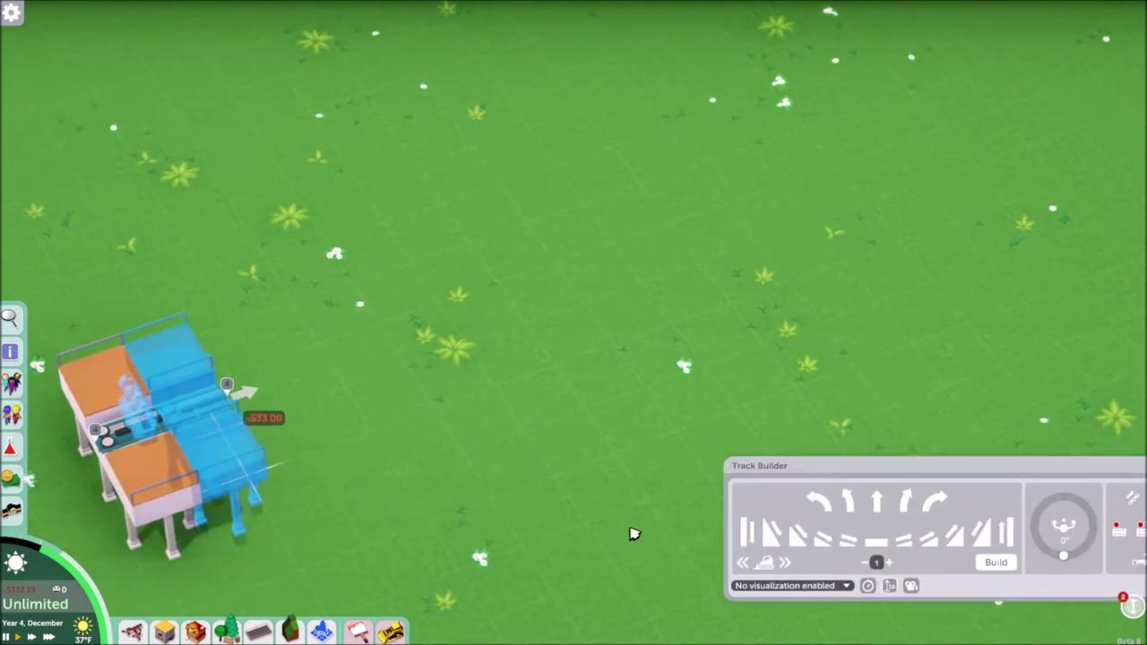
pyautogui.click(983, 564)
# Try a steep uphill section straight out of the station, remove it again and move the track builder aside
pyautogui.click(982, 538)
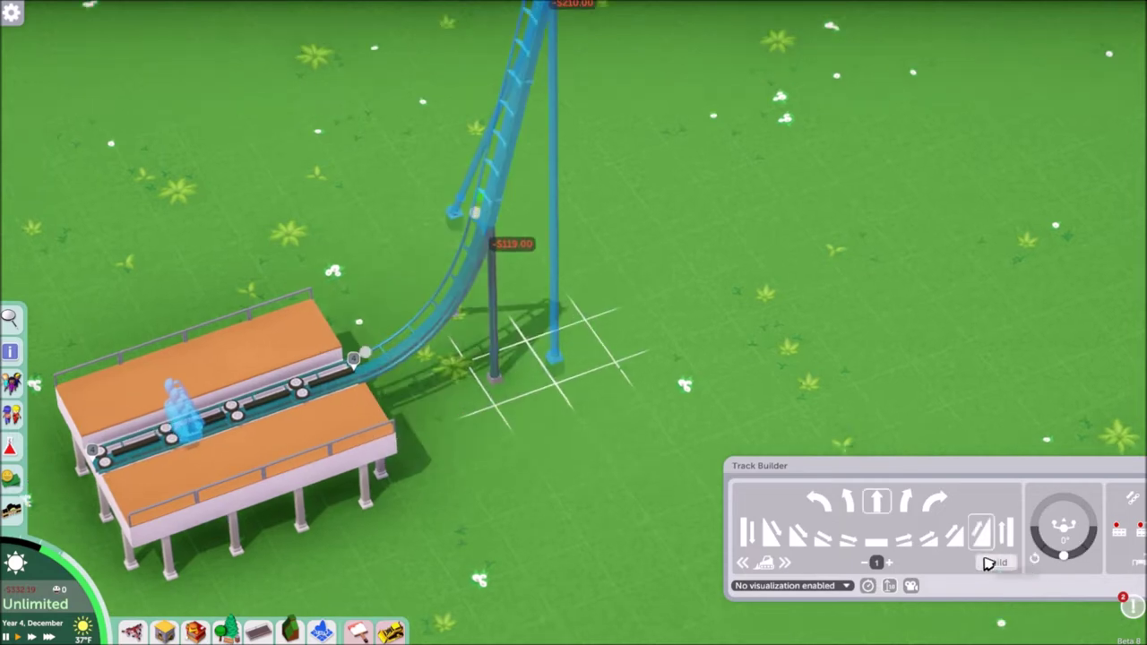
pyautogui.click(761, 567)
pyautogui.moveTo(877, 465); pyautogui.dragTo(408, 96)
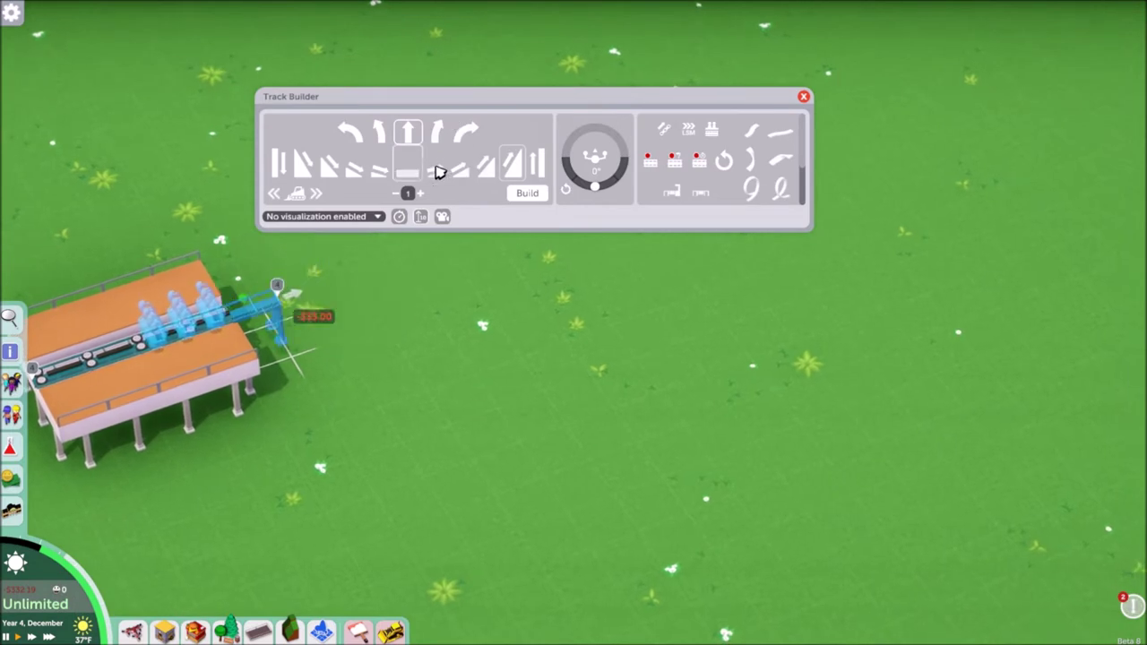
# Build a size 2 right curve out of the station and start a straight chain-lift climb from it
pyautogui.click(424, 195)
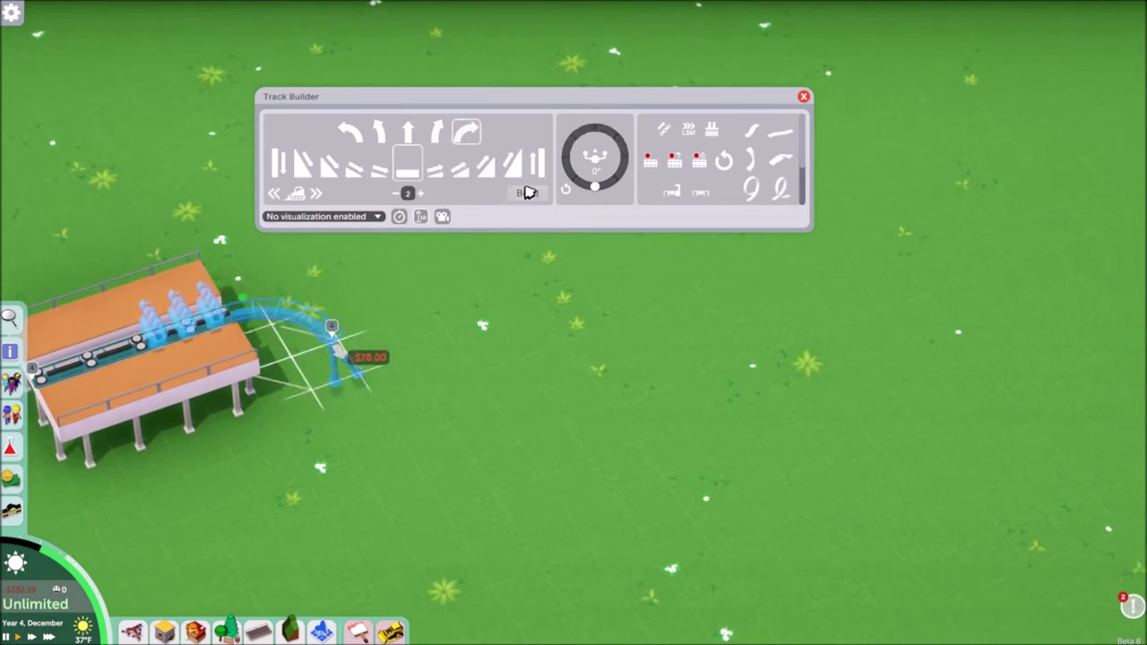
pyautogui.click(528, 193)
pyautogui.click(461, 168)
pyautogui.click(409, 133)
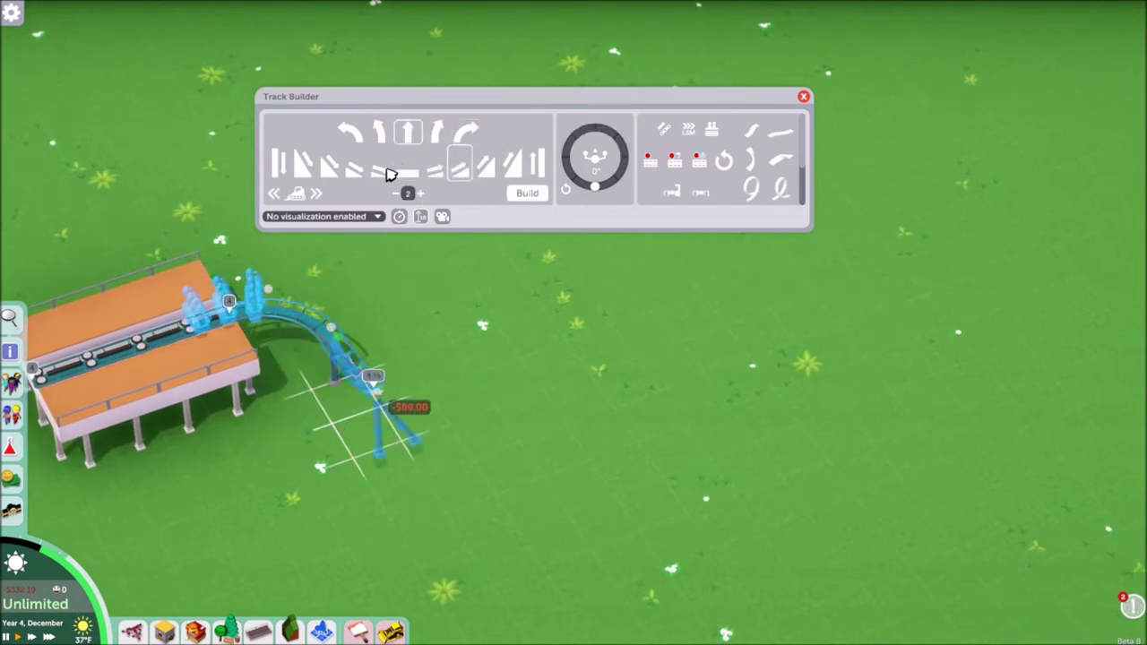
pyautogui.moveTo(596, 358); pyautogui.dragTo(629, 261)
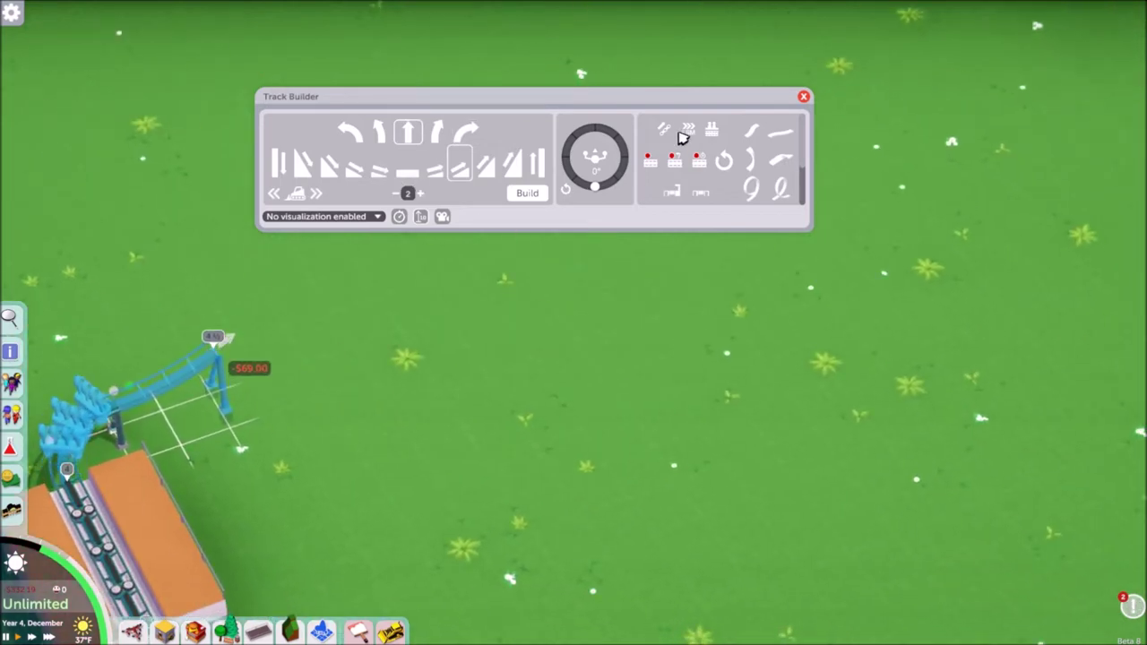
pyautogui.click(536, 193)
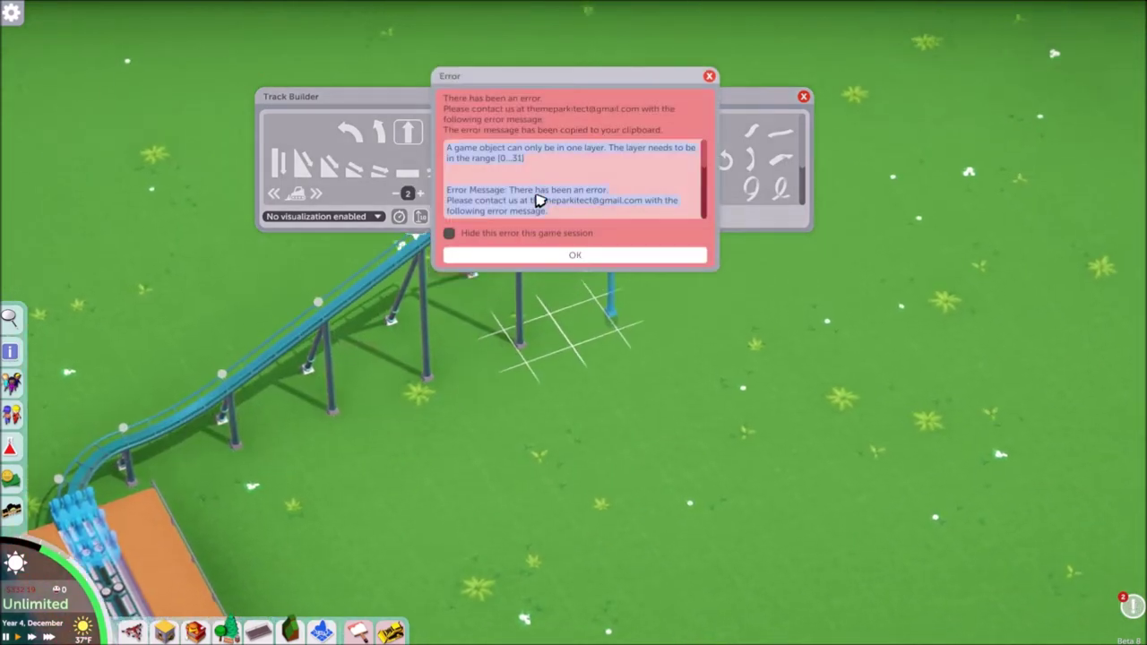
# Move the error message and track builder aside, hide the error for this game session and dismiss it
pyautogui.moveTo(547, 85); pyautogui.dragTo(146, 76)
pyautogui.moveTo(420, 111); pyautogui.dragTo(773, 518)
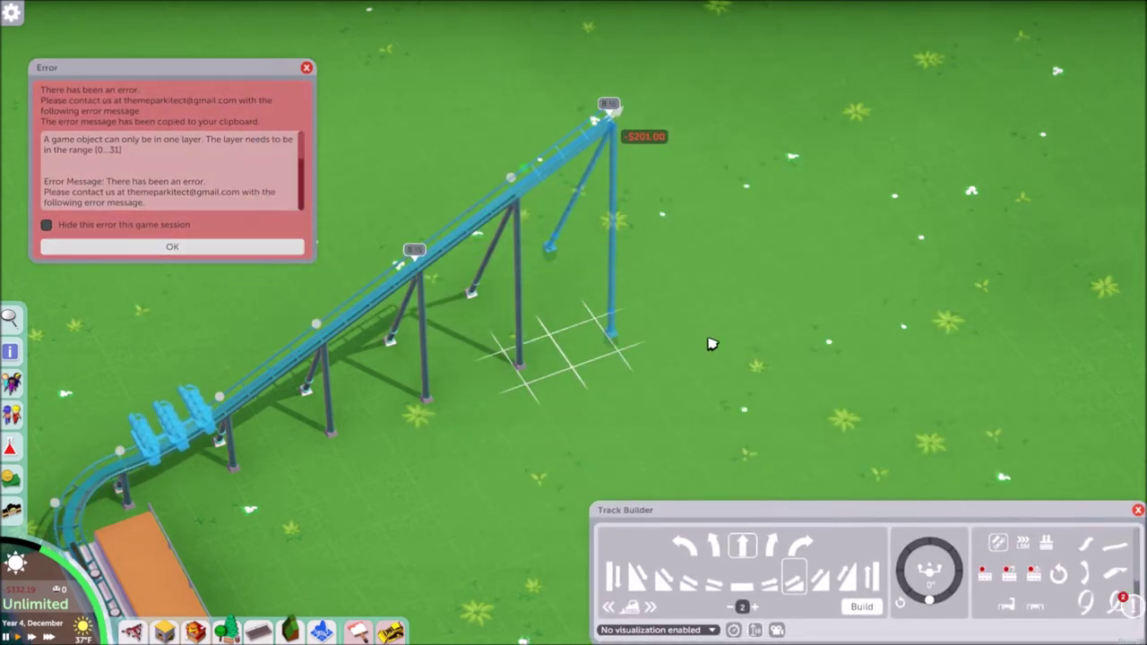
pyautogui.scroll(-3, 711, 343)
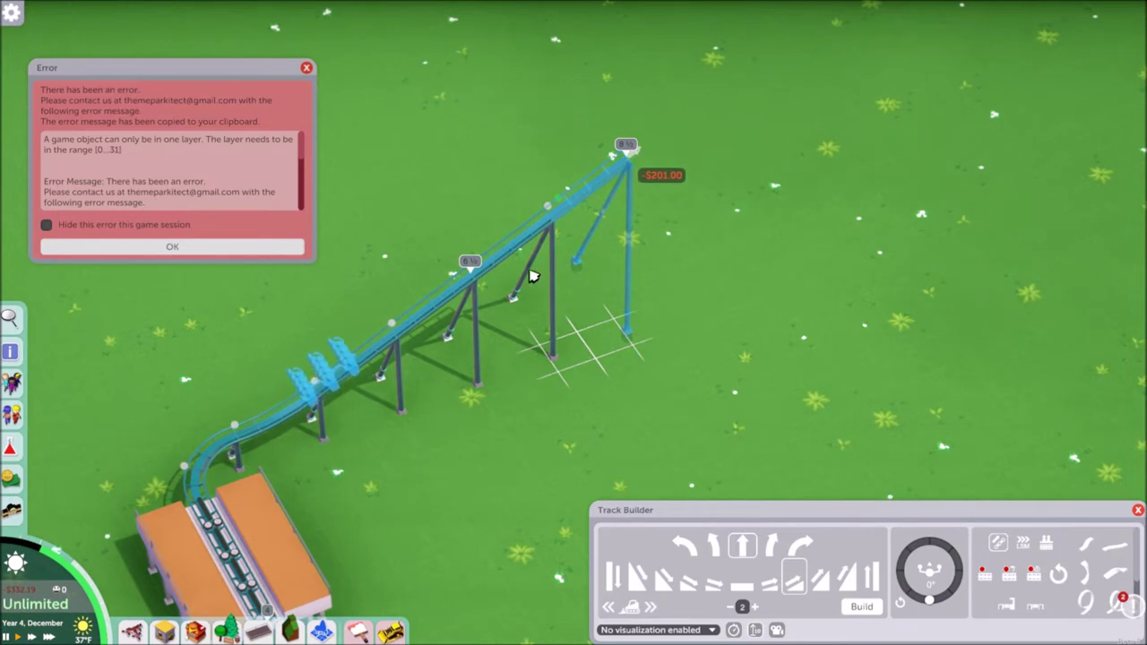
pyautogui.moveTo(533, 276); pyautogui.dragTo(487, 306)
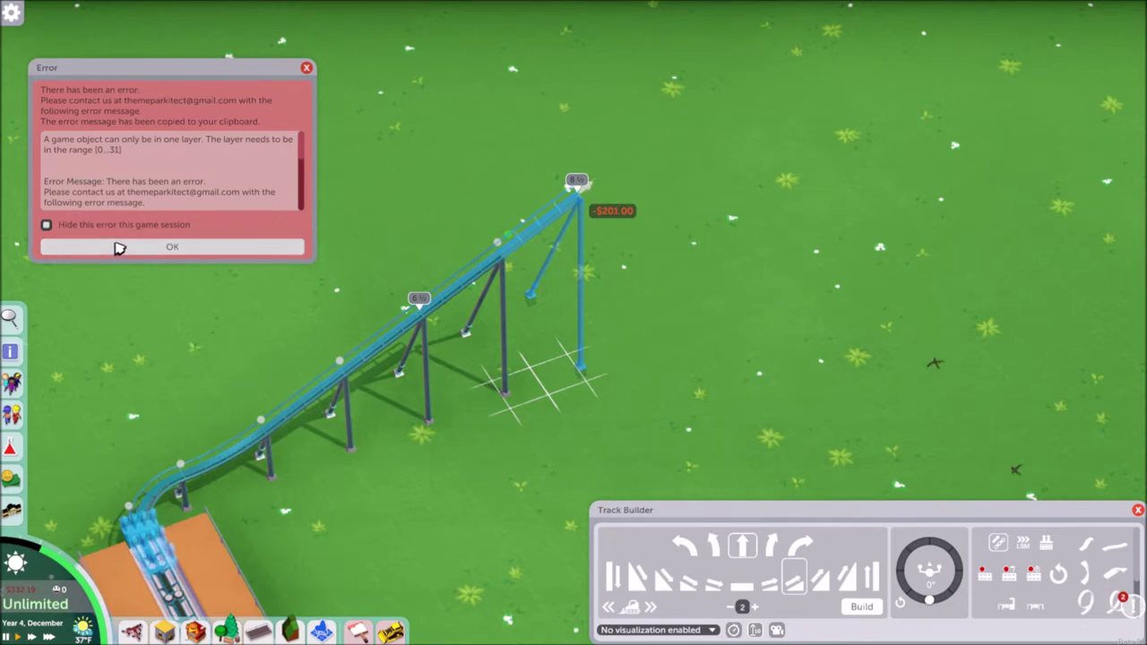
pyautogui.click(119, 248)
pyautogui.scroll(3, 548, 276)
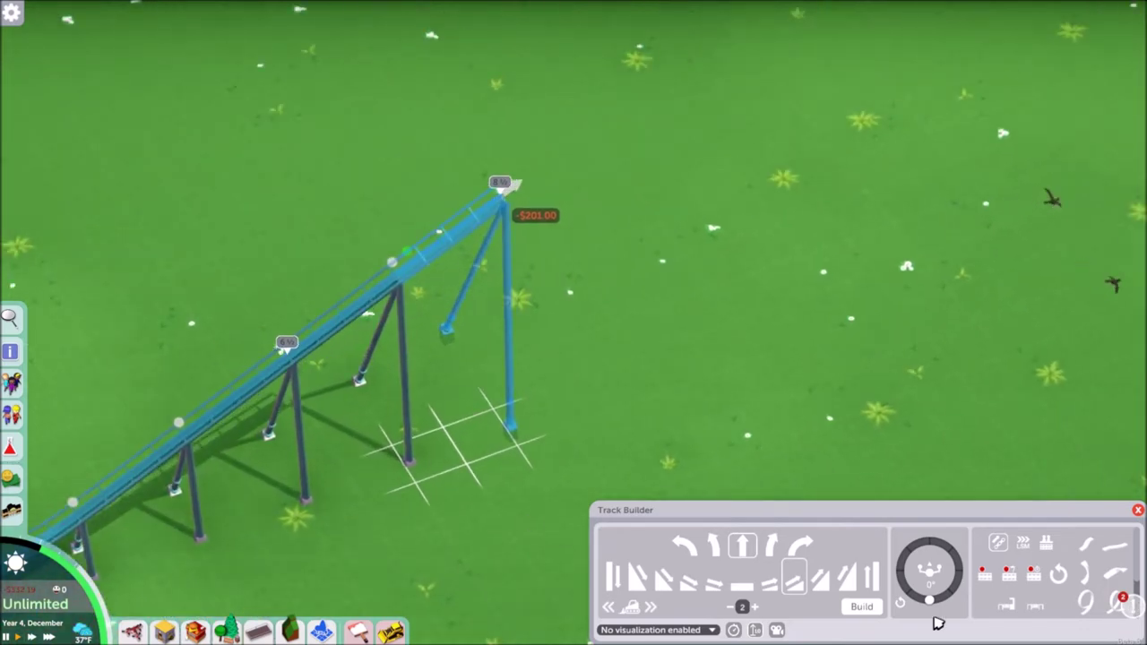
# Extend the straight chain-lift climb at the same slope up to a height of 12½
pyautogui.click(878, 607)
pyautogui.click(877, 607)
pyautogui.click(877, 608)
pyautogui.click(877, 607)
pyautogui.moveTo(937, 301); pyautogui.dragTo(357, 327)
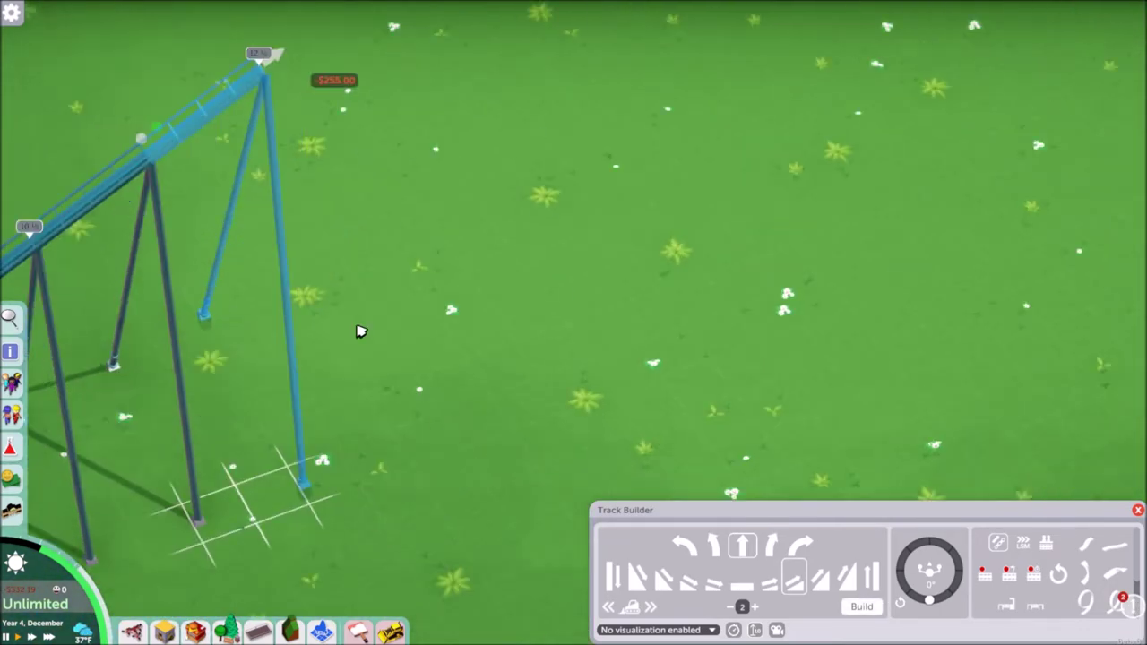
pyautogui.click(862, 607)
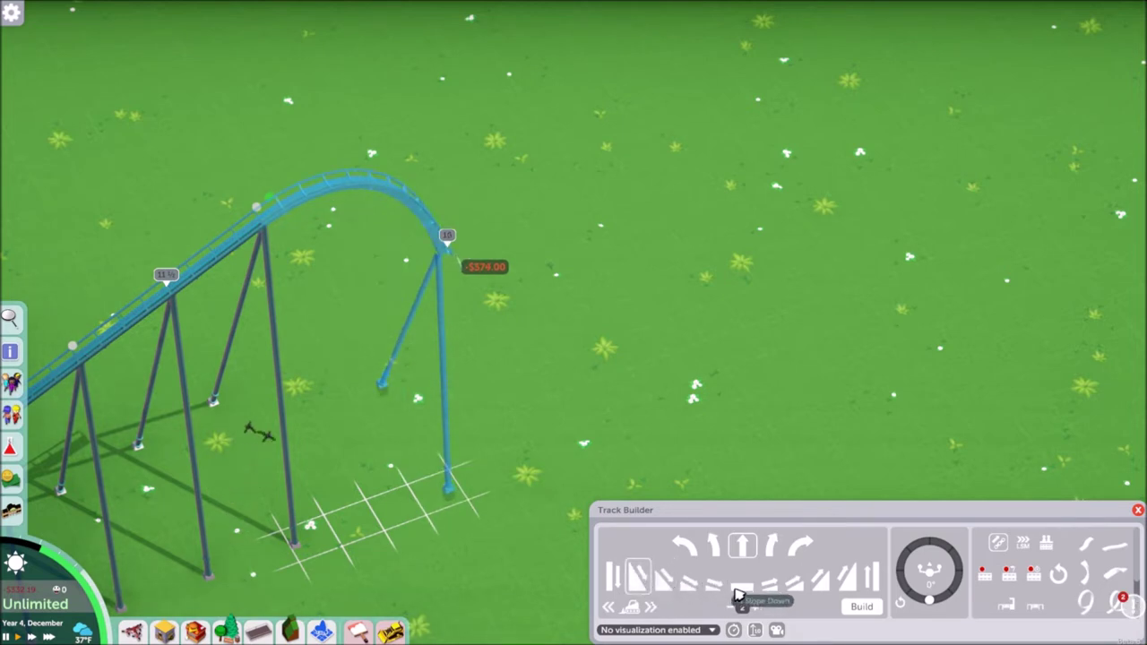
# Build the first drop with a levelled crest at height 13, a steep descent and a flat pull-out at height 4
pyautogui.click(861, 608)
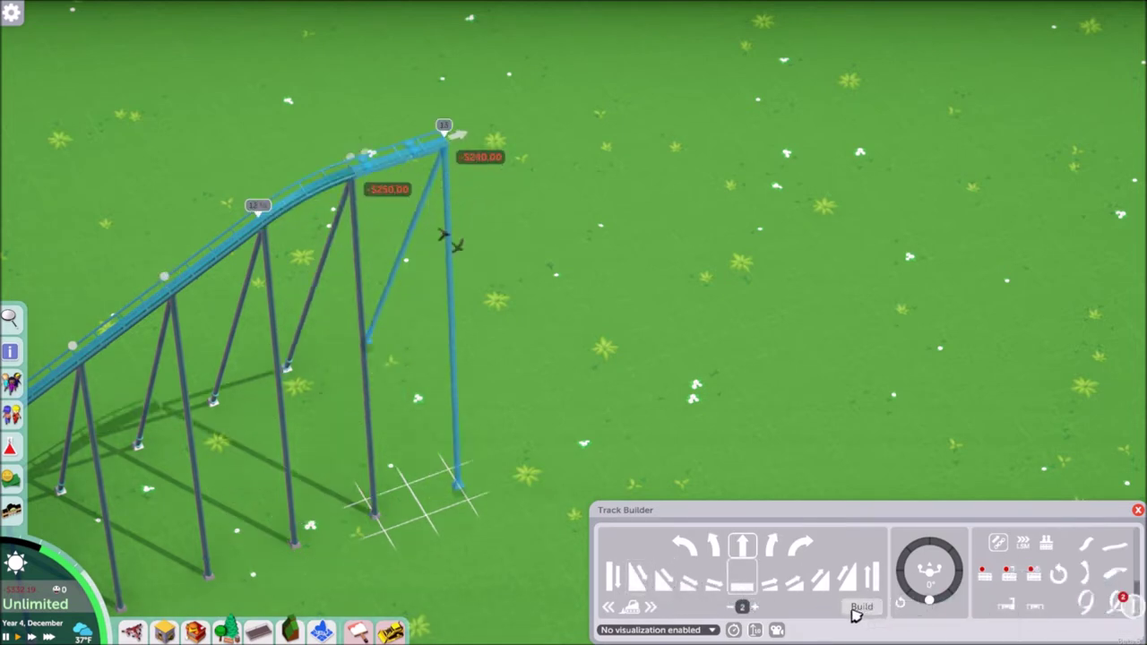
pyautogui.click(642, 587)
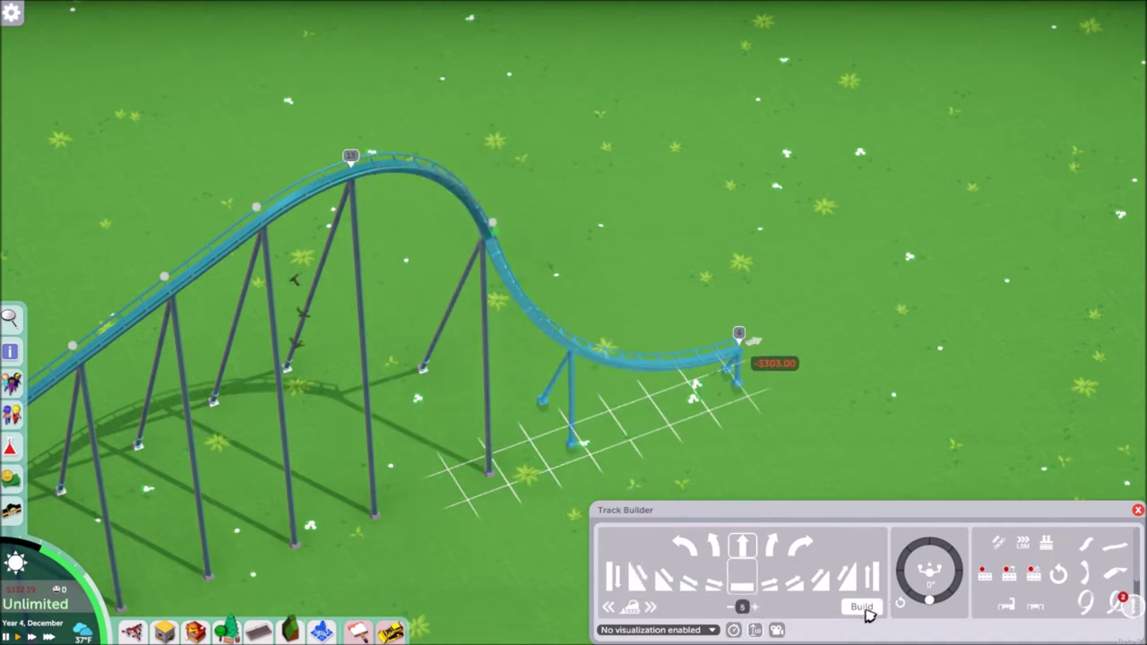
pyautogui.click(1087, 609)
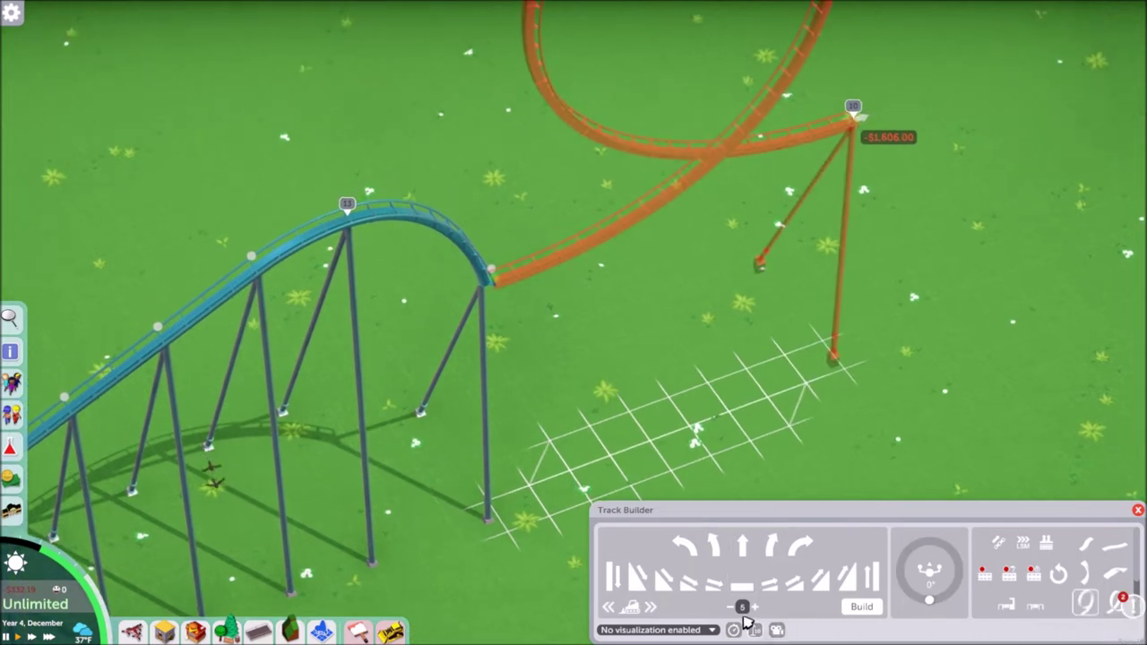
pyautogui.click(753, 587)
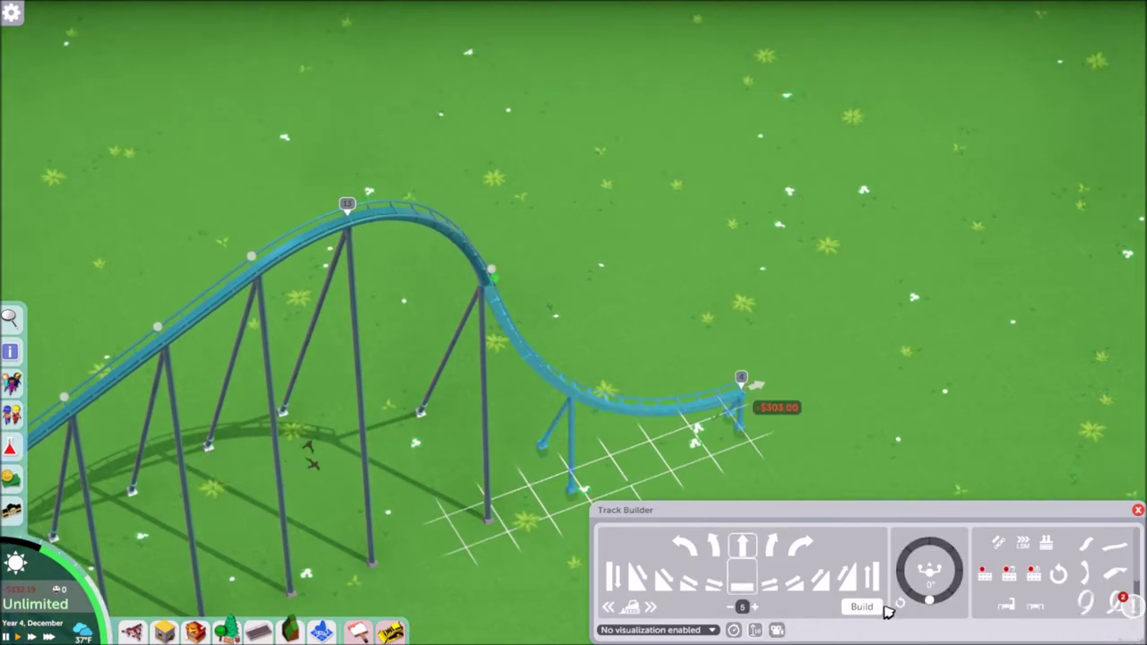
pyautogui.click(861, 607)
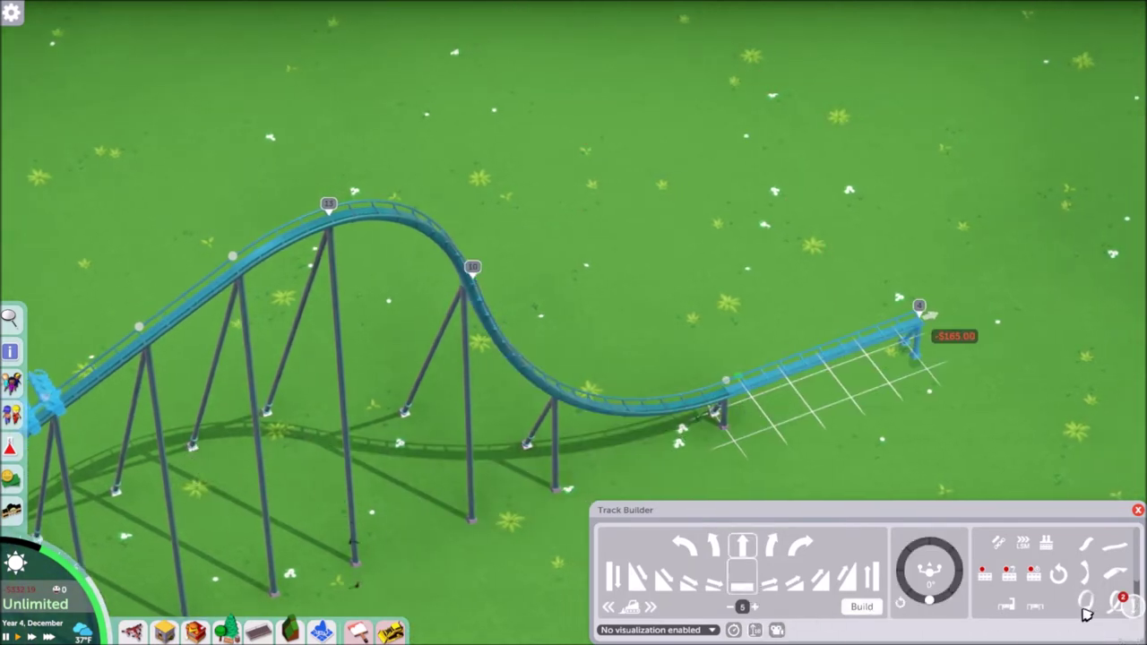
# Build a size 2 vertical loop directly after the first drop's flat pull-out
pyautogui.click(1086, 602)
pyautogui.click(736, 607)
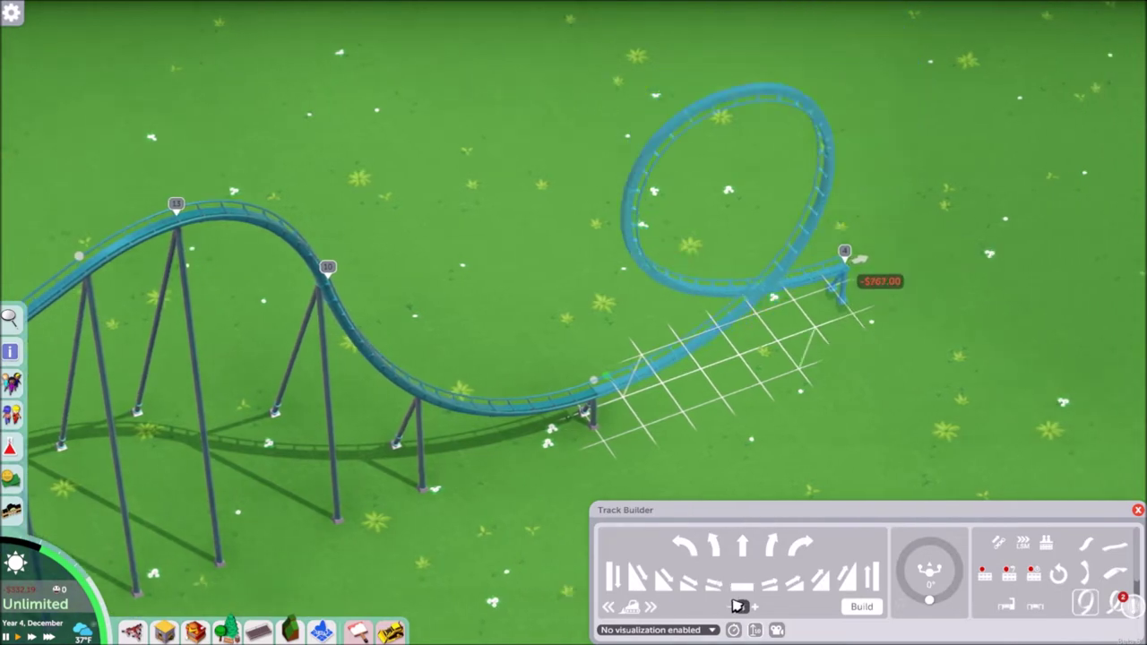
pyautogui.click(862, 607)
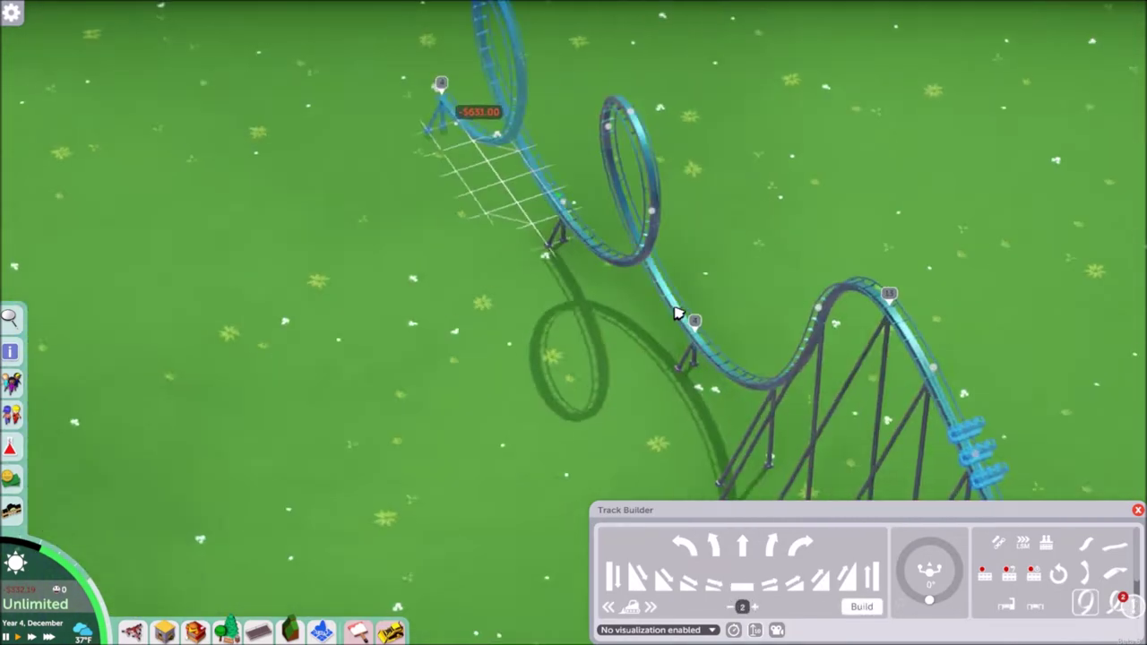
# Examine the first drop, the new vertical loop and the previewed second loop from the opposite side
pyautogui.moveTo(677, 313); pyautogui.dragTo(582, 323)
pyautogui.press('w')
pyautogui.press('d')
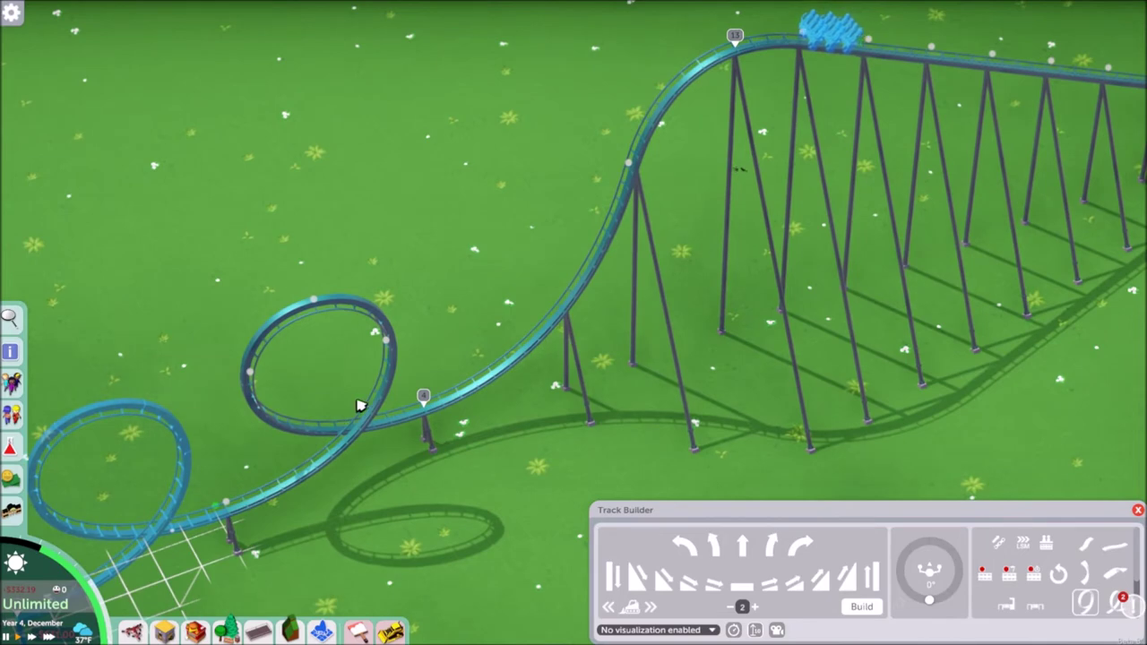
pyautogui.moveTo(360, 406); pyautogui.dragTo(558, 328)
pyautogui.scroll(2, 474, 418)
pyautogui.moveTo(474, 417); pyautogui.dragTo(802, 315)
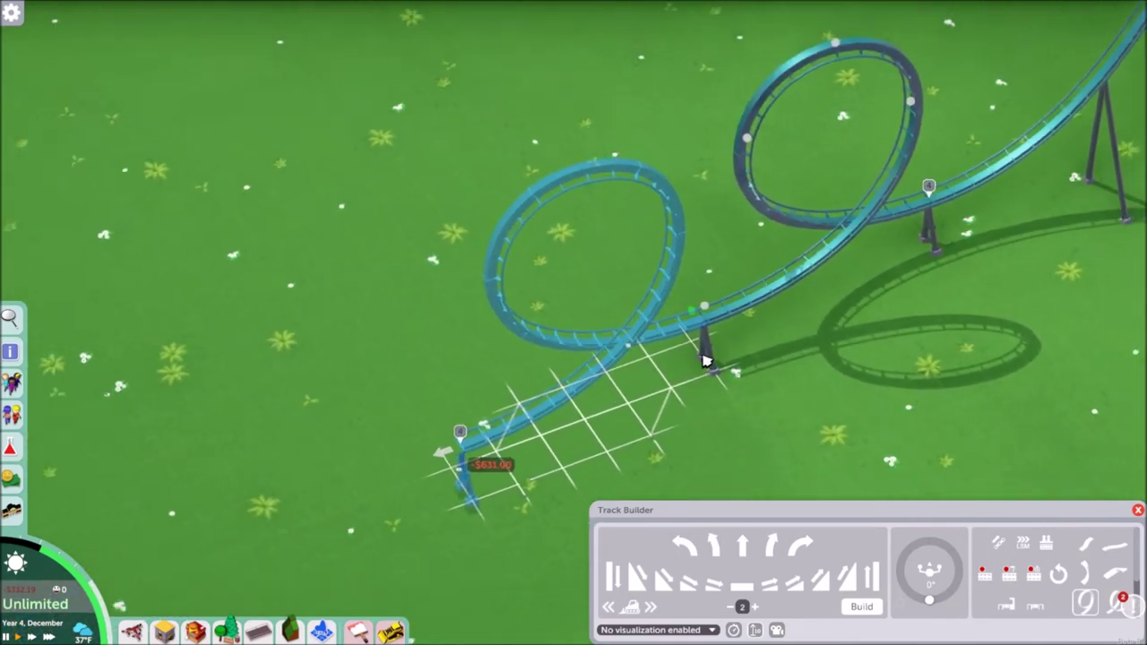
pyautogui.scroll(-2, 705, 360)
pyautogui.moveTo(705, 361); pyautogui.dragTo(584, 433)
pyautogui.scroll(4, 571, 433)
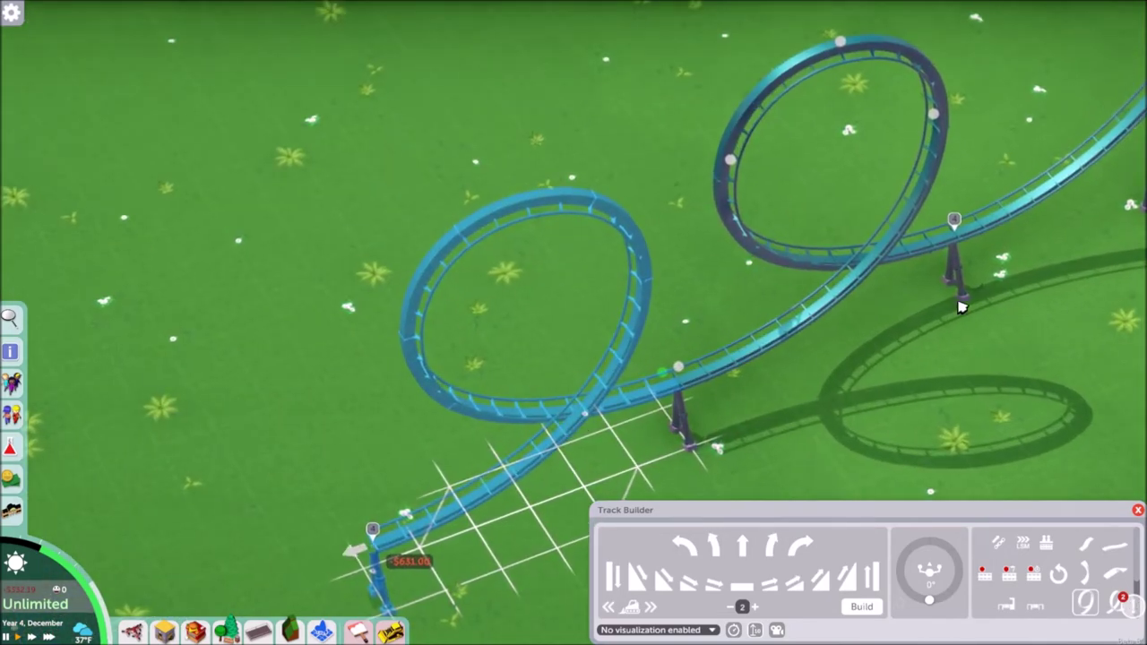
# Follow the track back along the lift hill to the station and examine the climb and its supports
pyautogui.moveTo(927, 318); pyautogui.dragTo(456, 484)
pyautogui.moveTo(749, 233)
pyautogui.mouseDown()
pyautogui.moveTo(482, 451)
pyautogui.moveTo(394, 564)
pyautogui.mouseUp()
pyautogui.moveTo(709, 297); pyautogui.dragTo(449, 247)
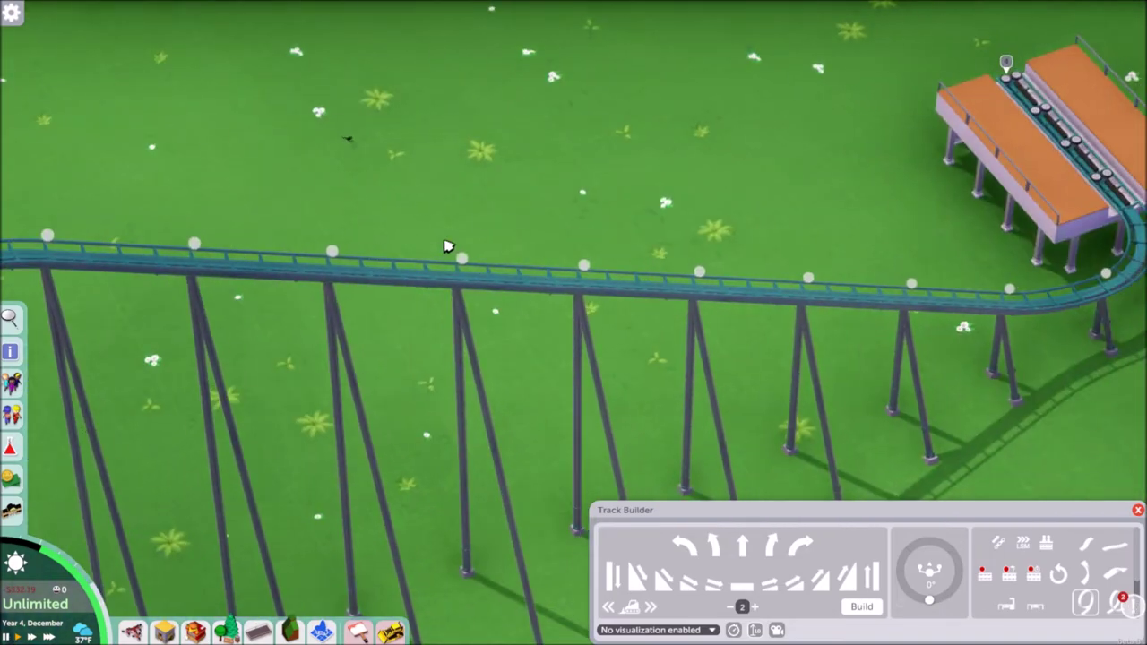
pyautogui.moveTo(600, 256); pyautogui.dragTo(369, 331)
pyautogui.moveTo(439, 300); pyautogui.dragTo(813, 189)
pyautogui.moveTo(103, 382); pyautogui.dragTo(852, 95)
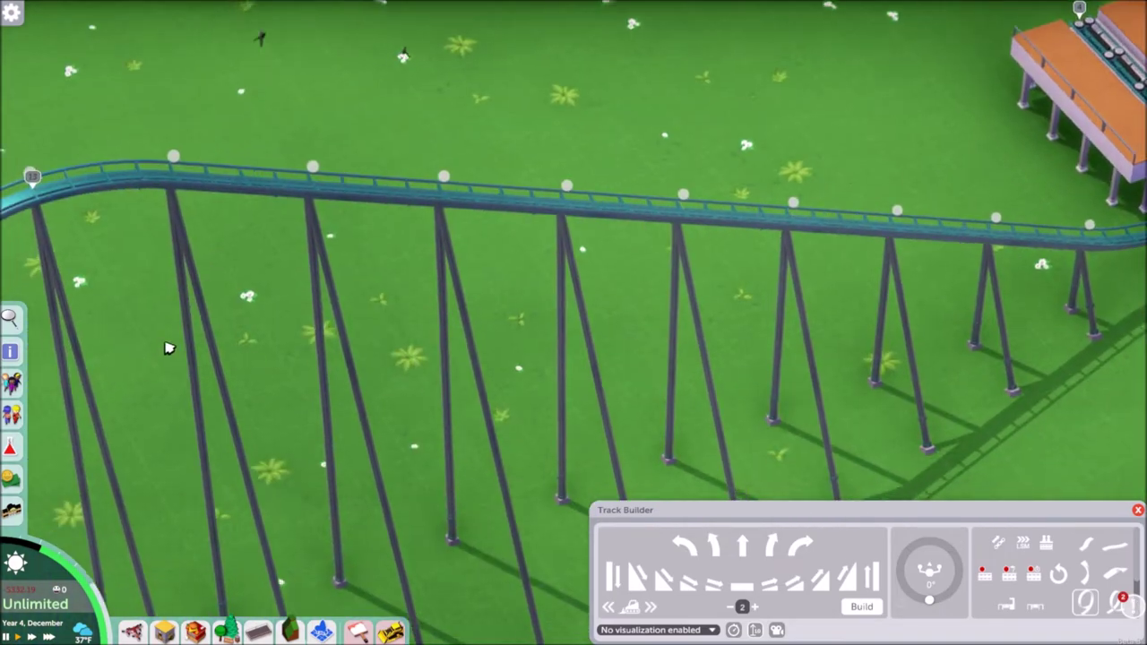
# Examine the built loop's exit and its transition into the previewed second loop up close
pyautogui.moveTo(369, 487); pyautogui.dragTo(646, 242)
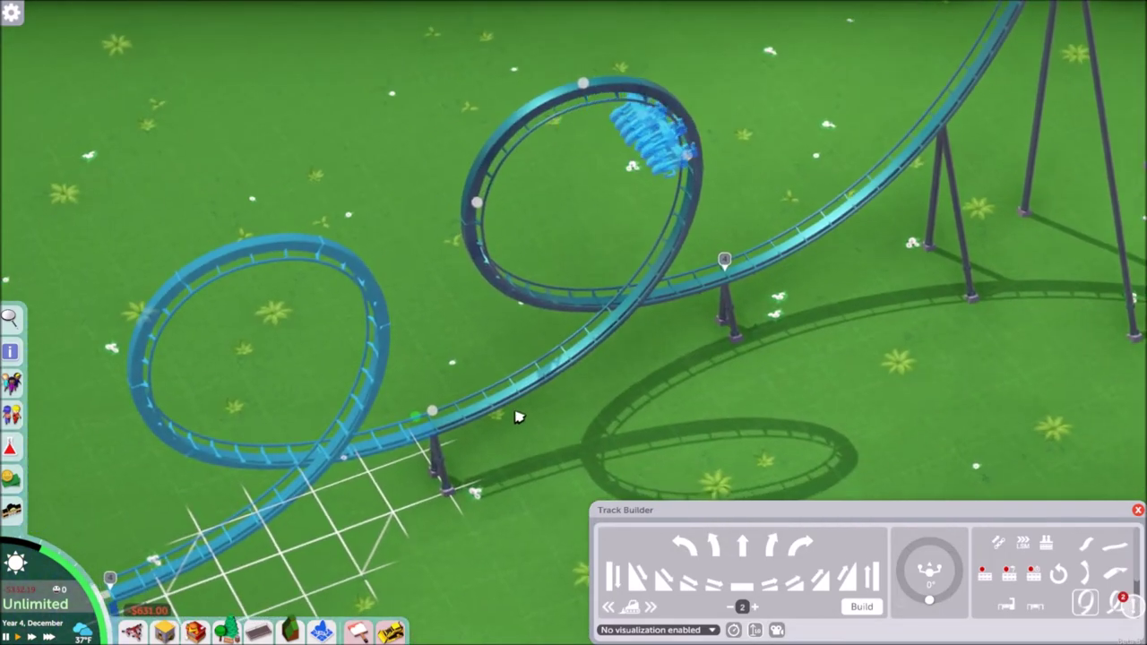
pyautogui.moveTo(518, 416); pyautogui.dragTo(448, 464)
pyautogui.scroll(3, 525, 403)
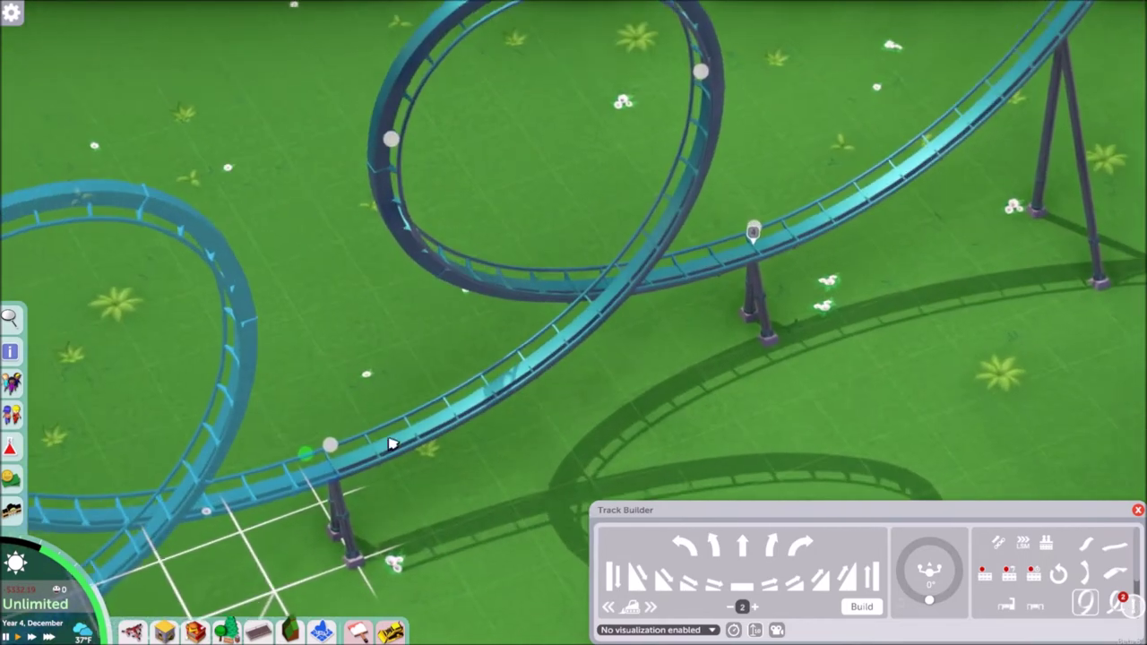
pyautogui.moveTo(377, 426); pyautogui.dragTo(732, 223)
pyautogui.scroll(-3, 684, 227)
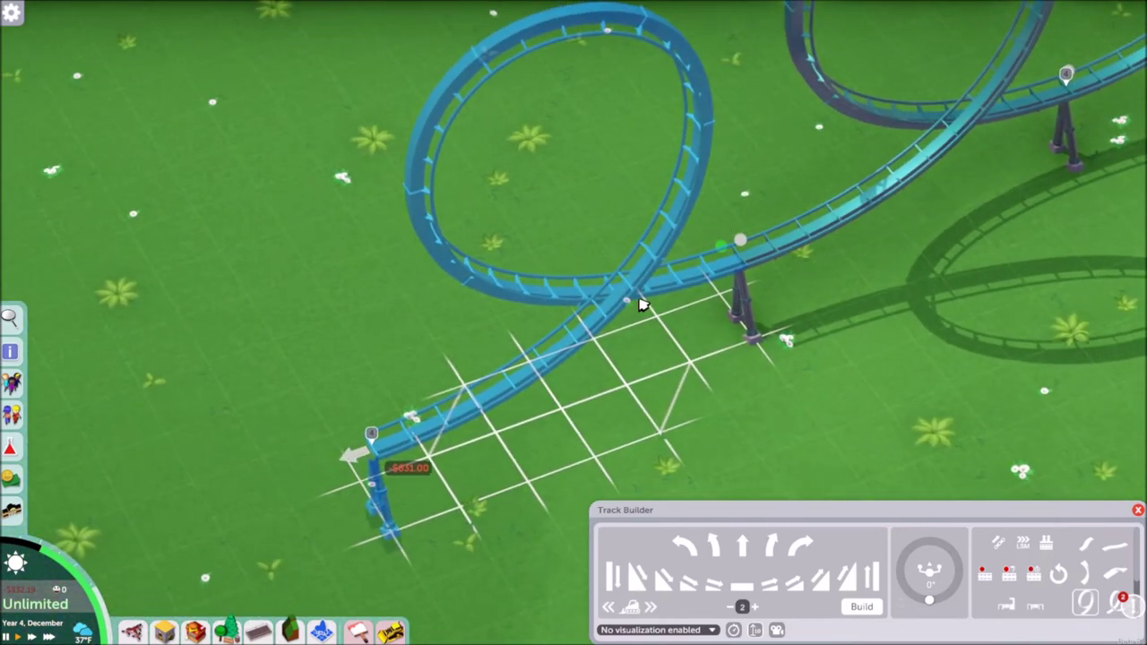
# Preview an S-bend to the left and then one to the right at the vertical loop's exit
pyautogui.click(1087, 571)
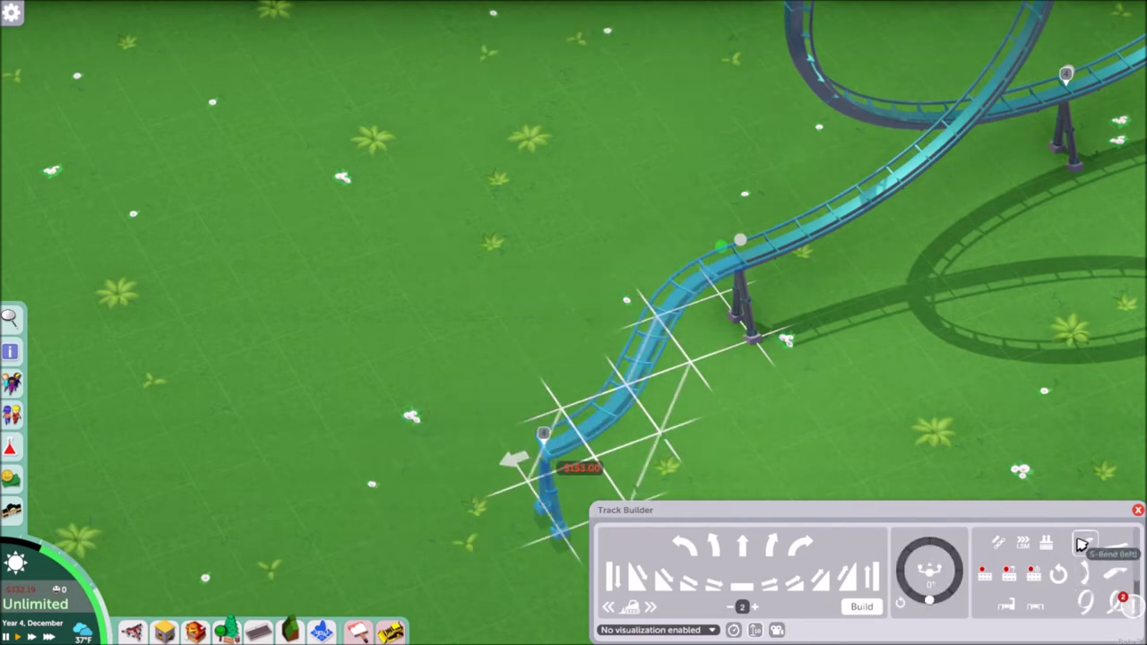
pyautogui.moveTo(637, 295); pyautogui.dragTo(604, 358)
pyautogui.scroll(-2, 563, 384)
pyautogui.scroll(3, 326, 338)
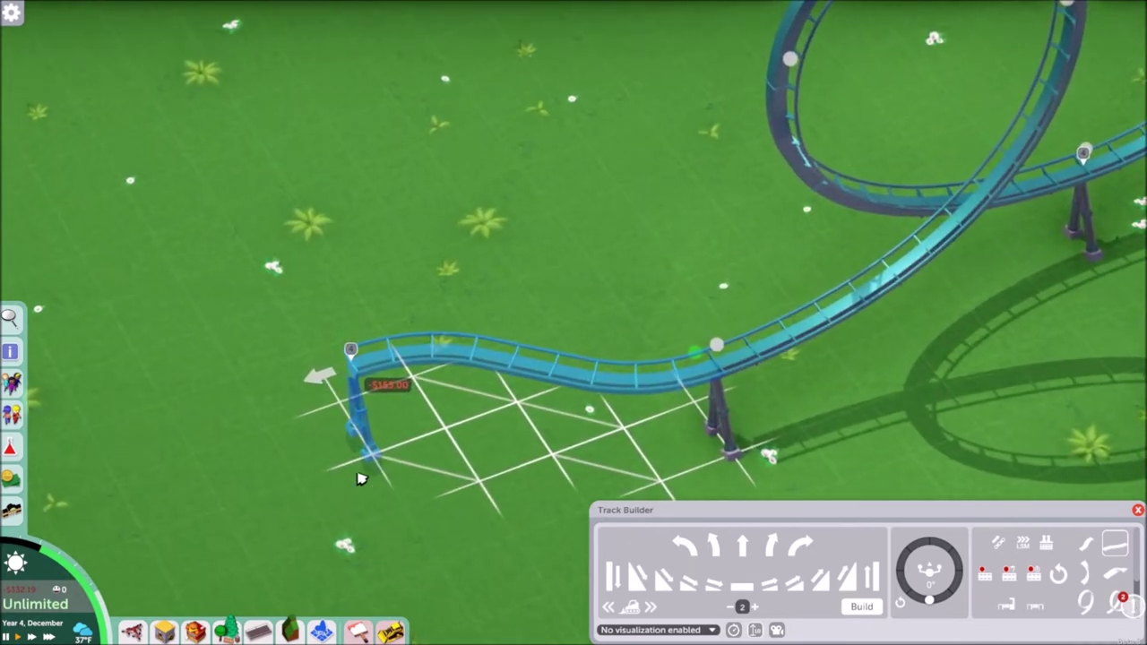
pyautogui.scroll(-3, 843, 251)
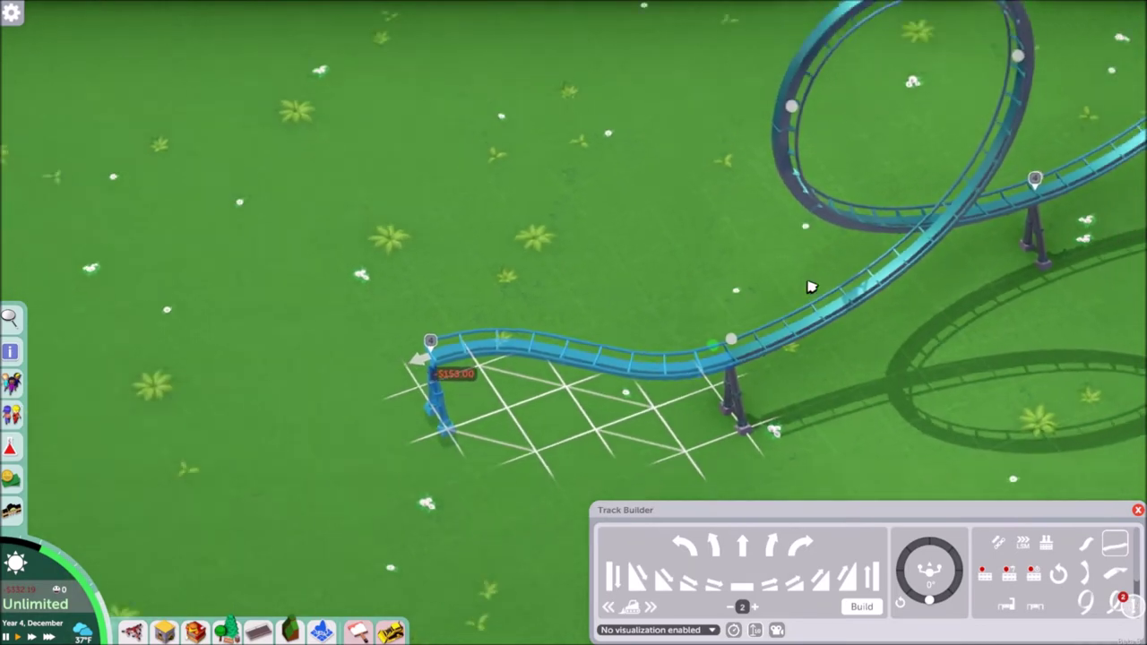
# Examine how the previewed right S-bend follows the first drop and the vertical loop
pyautogui.moveTo(812, 287); pyautogui.dragTo(517, 267)
pyautogui.scroll(1, 722, 72)
pyautogui.moveTo(667, 197); pyautogui.dragTo(554, 297)
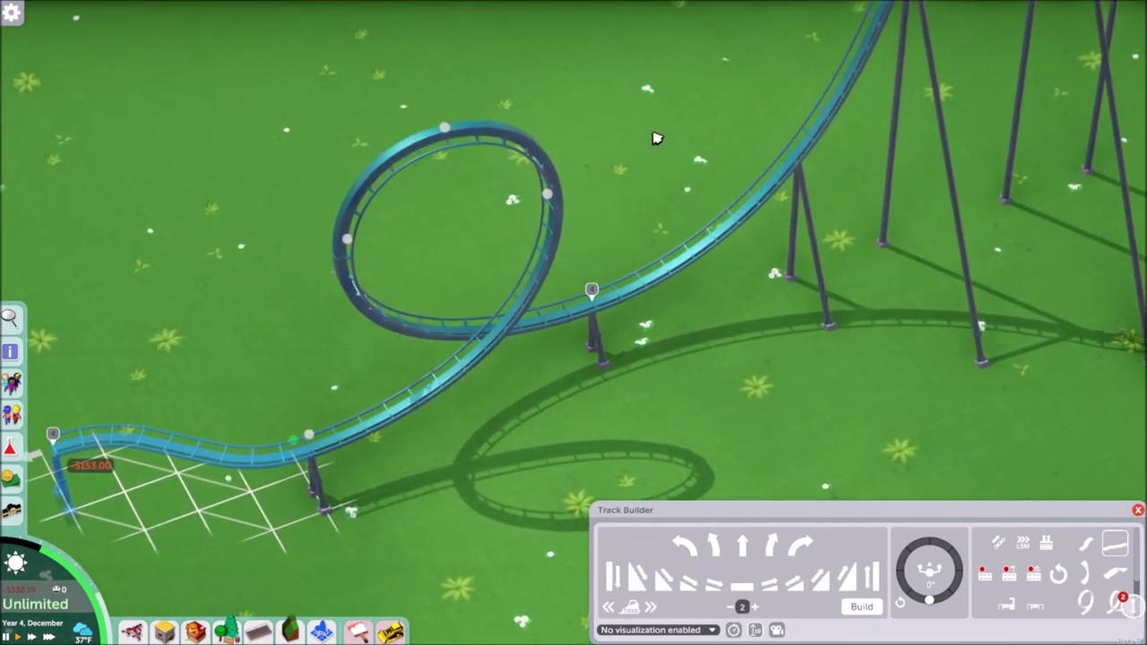
pyautogui.moveTo(708, 81); pyautogui.dragTo(1093, 63)
pyautogui.scroll(3, 573, 476)
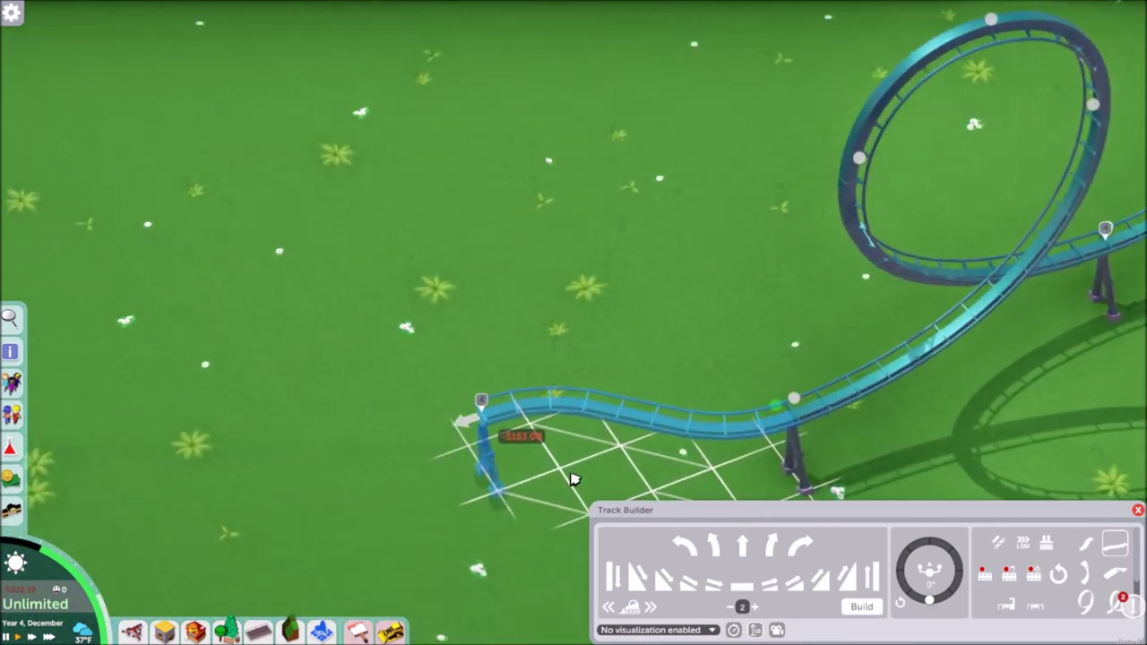
pyautogui.moveTo(676, 400); pyautogui.dragTo(482, 322)
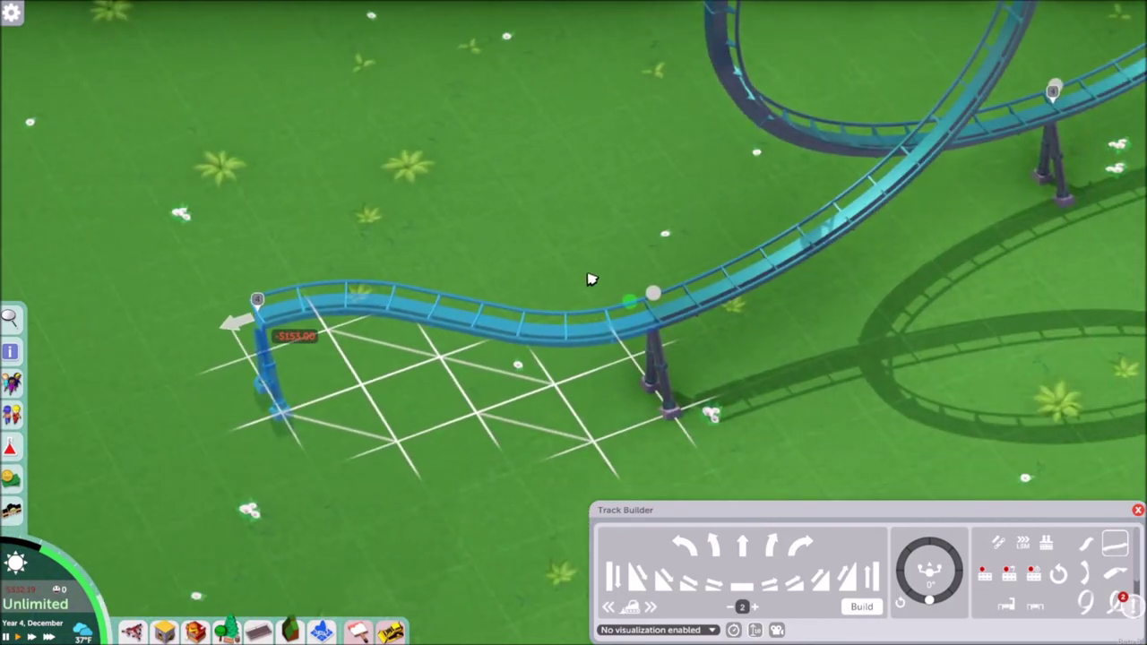
pyautogui.scroll(-5, 430, 415)
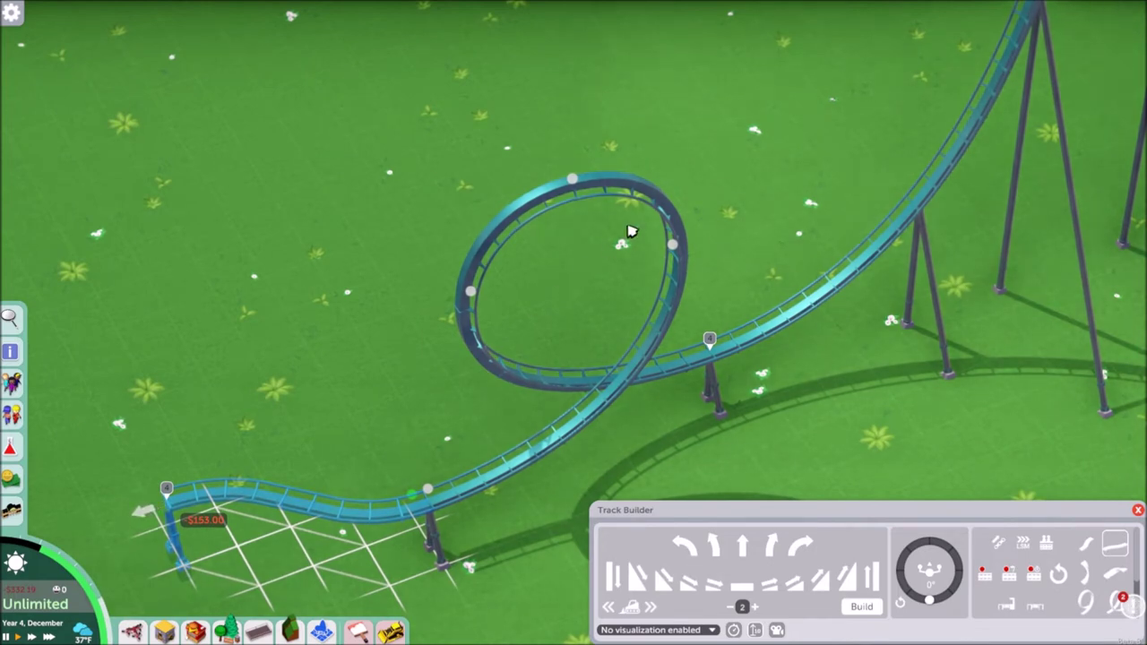
# Select the track point midway down the first drop and examine it with its rotation handles and the loop below
pyautogui.moveTo(296, 510); pyautogui.dragTo(446, 365)
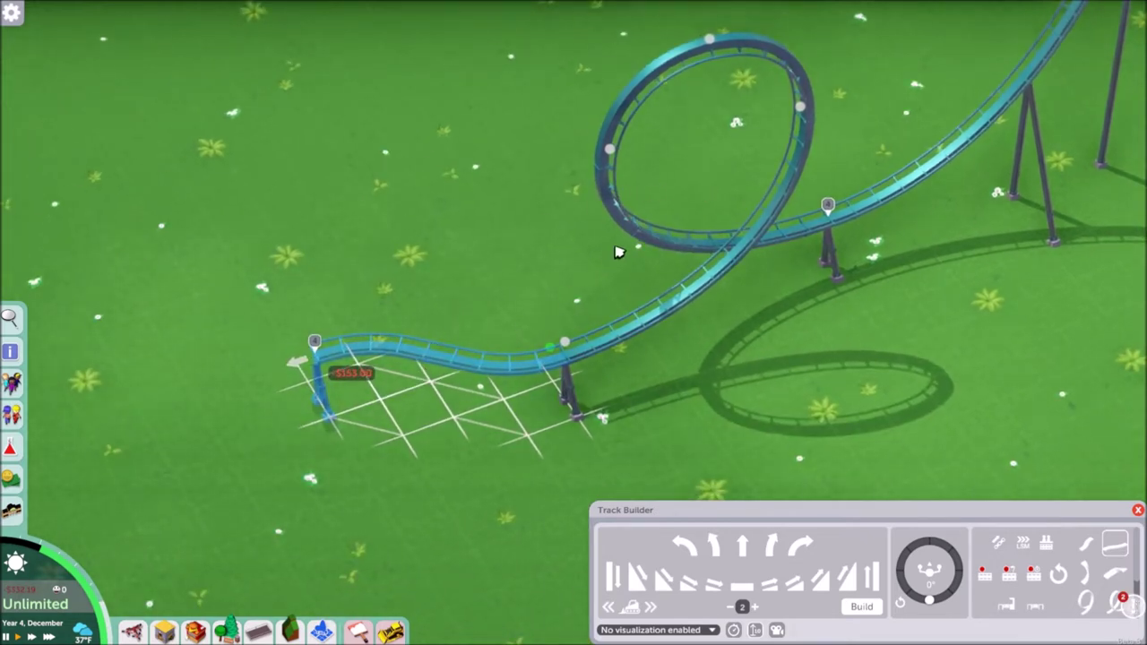
pyautogui.moveTo(585, 242); pyautogui.dragTo(374, 344)
pyautogui.moveTo(428, 262); pyautogui.dragTo(217, 538)
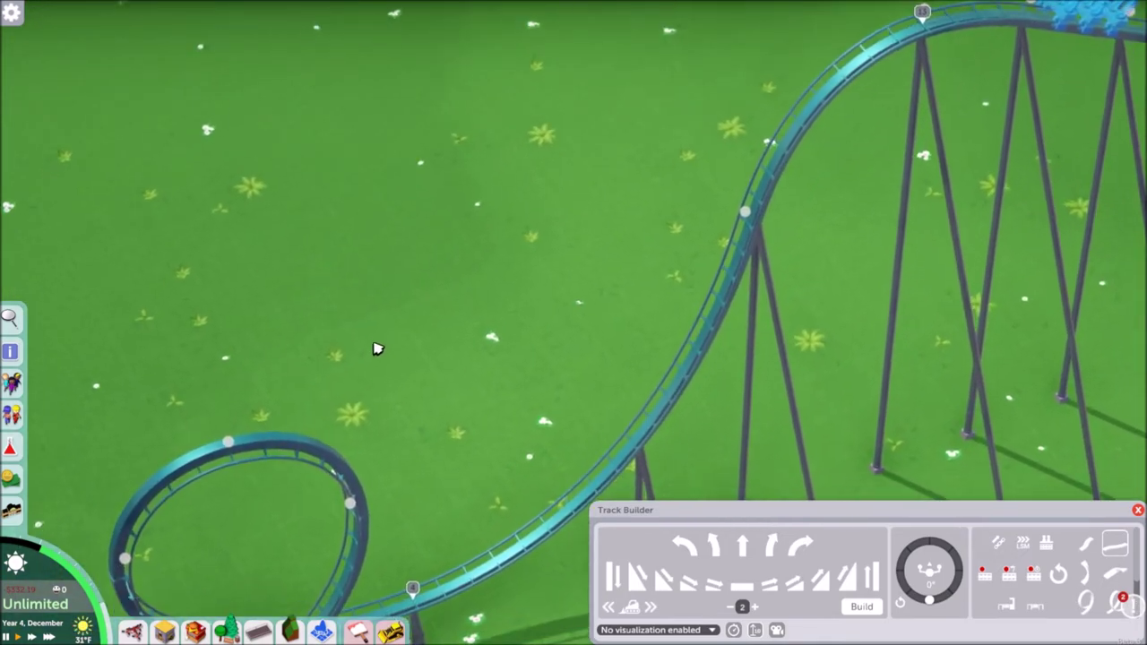
pyautogui.moveTo(725, 247); pyautogui.dragTo(579, 285)
pyautogui.scroll(3, 577, 233)
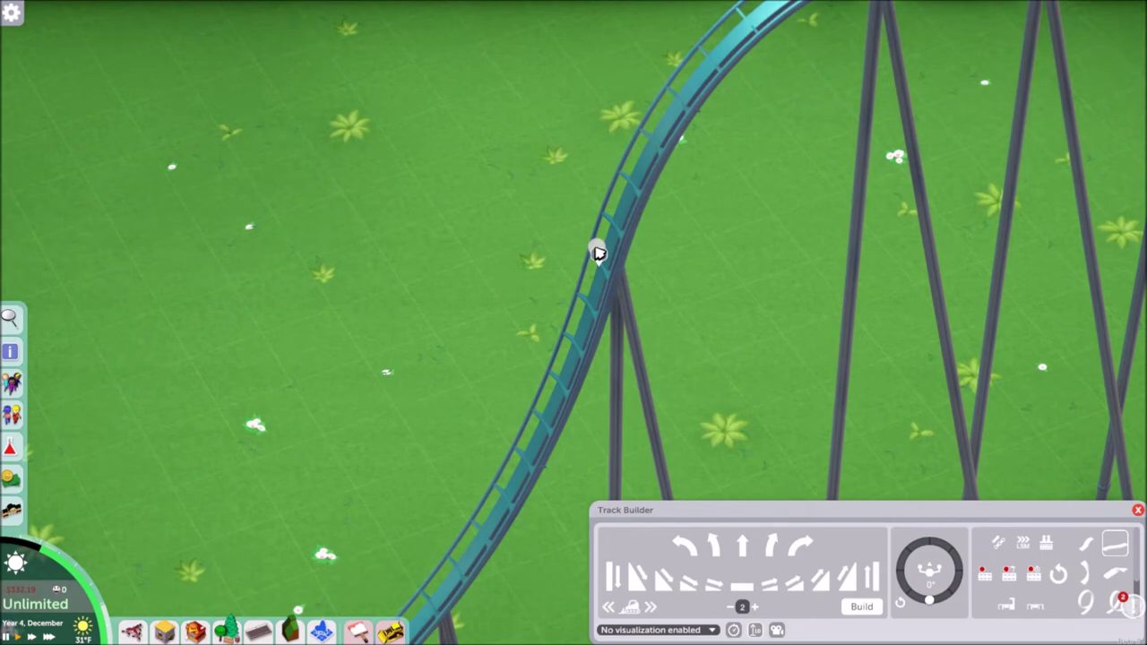
pyautogui.click(598, 253)
pyautogui.press('w')
pyautogui.press('d')
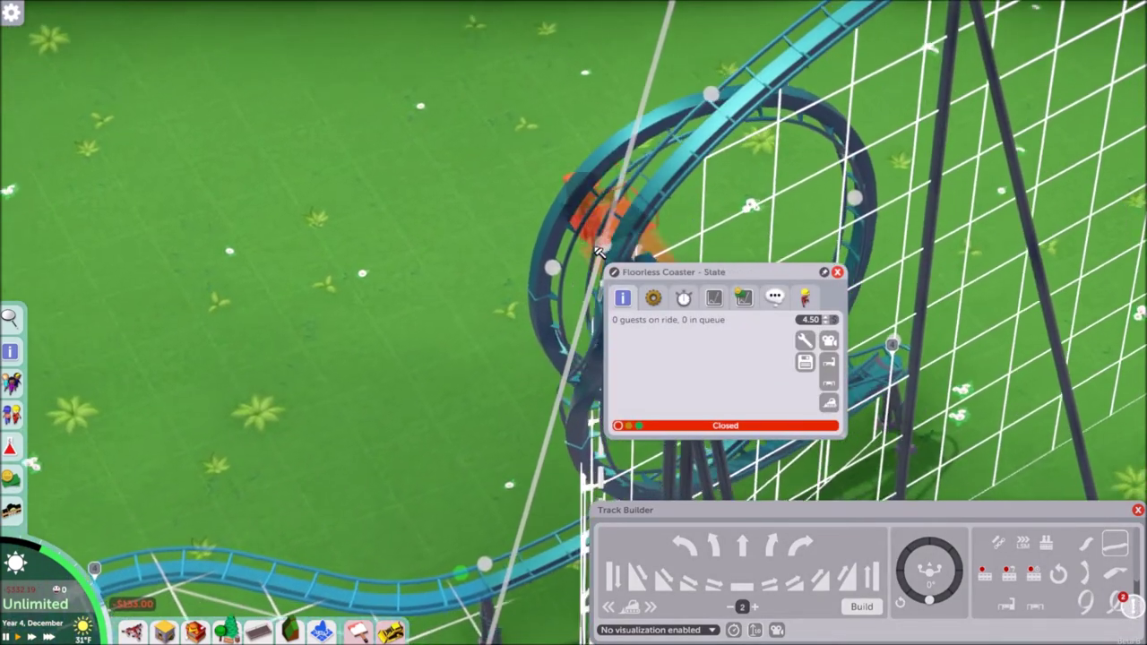
pyautogui.press('a')
pyautogui.press('s')
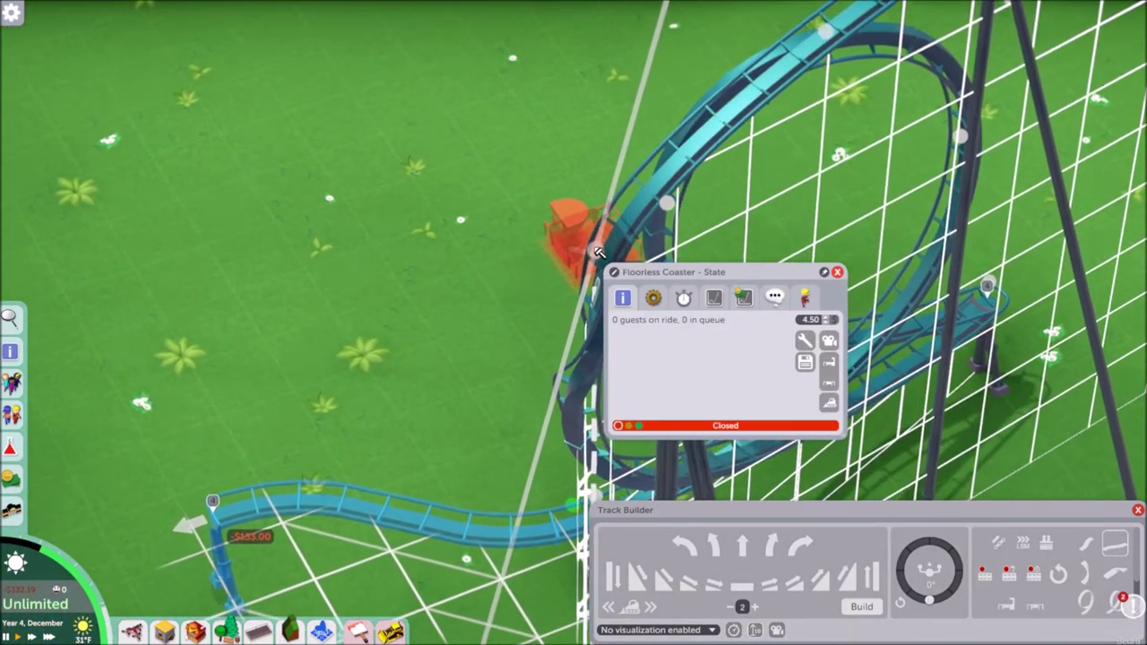
pyautogui.scroll(-3, 371, 229)
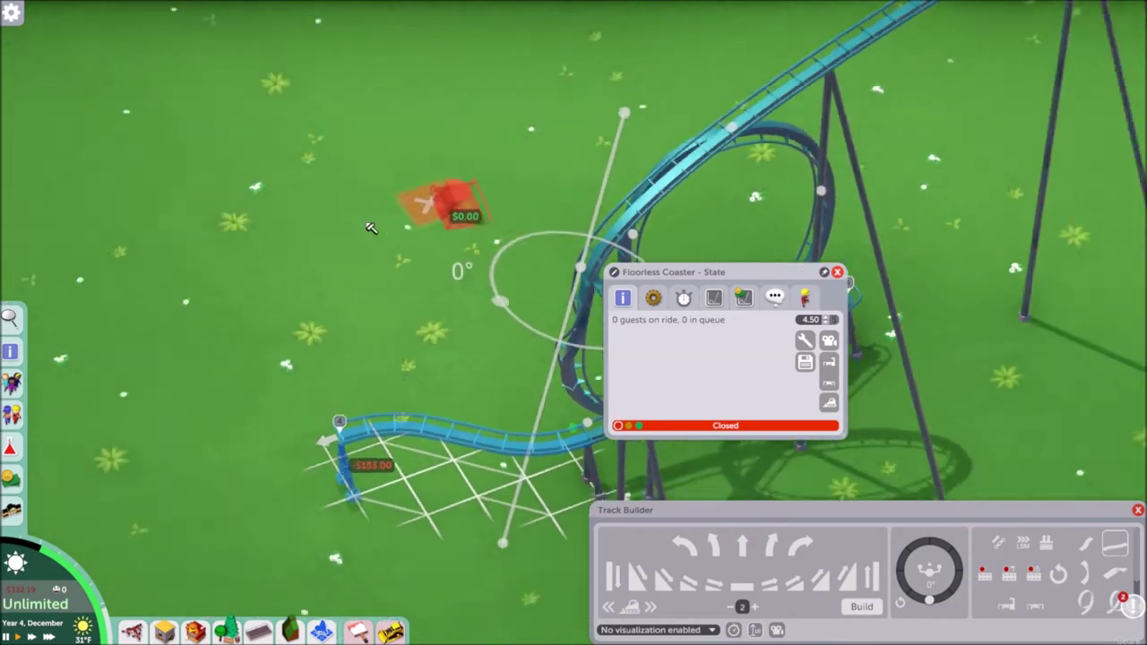
# Examine the lift hill, first drop and their supports from both sides
pyautogui.press('w')
pyautogui.press('d')
pyautogui.press('s')
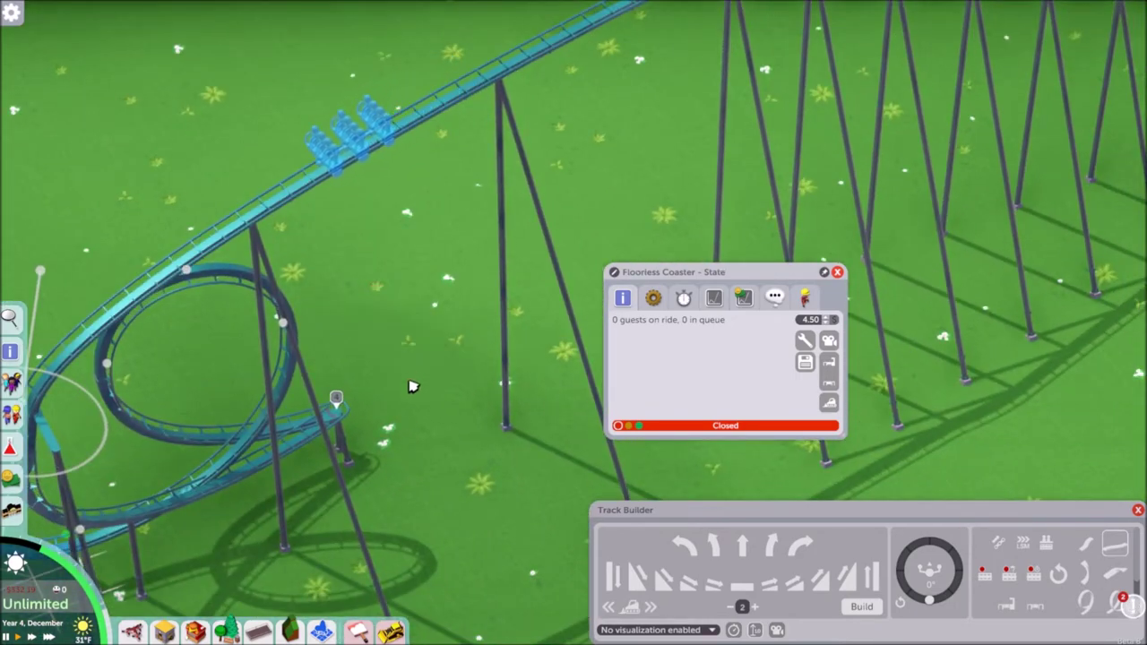
pyautogui.press('a')
pyautogui.press('s')
pyautogui.press('e')
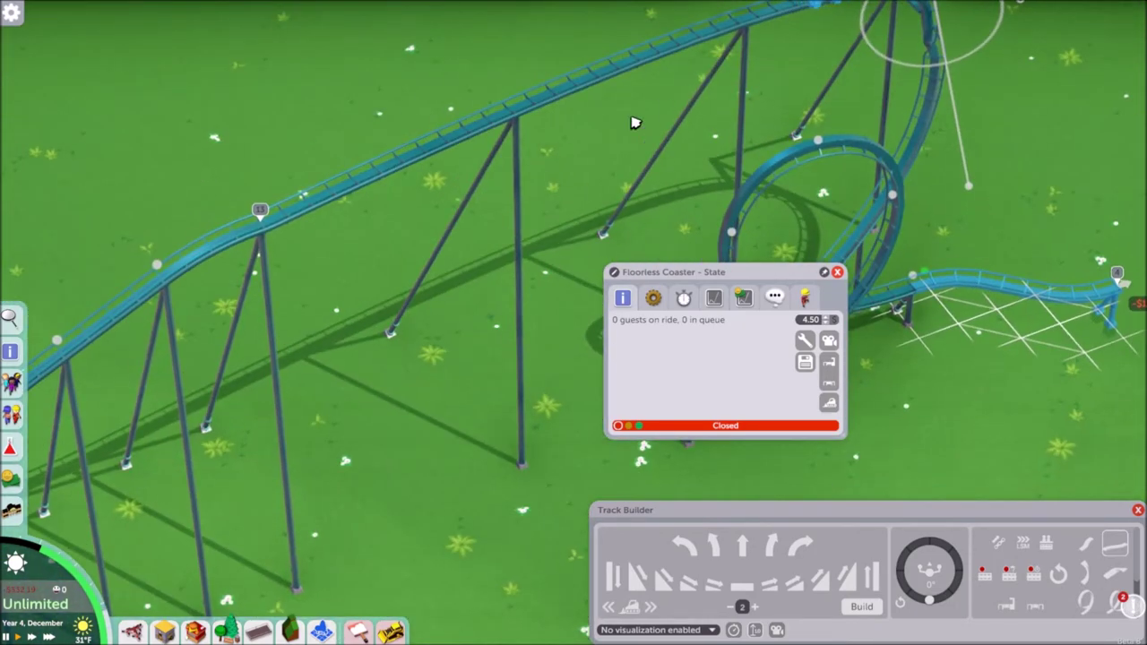
pyautogui.press('w')
pyautogui.press('d')
pyautogui.scroll(-1, 448, 180)
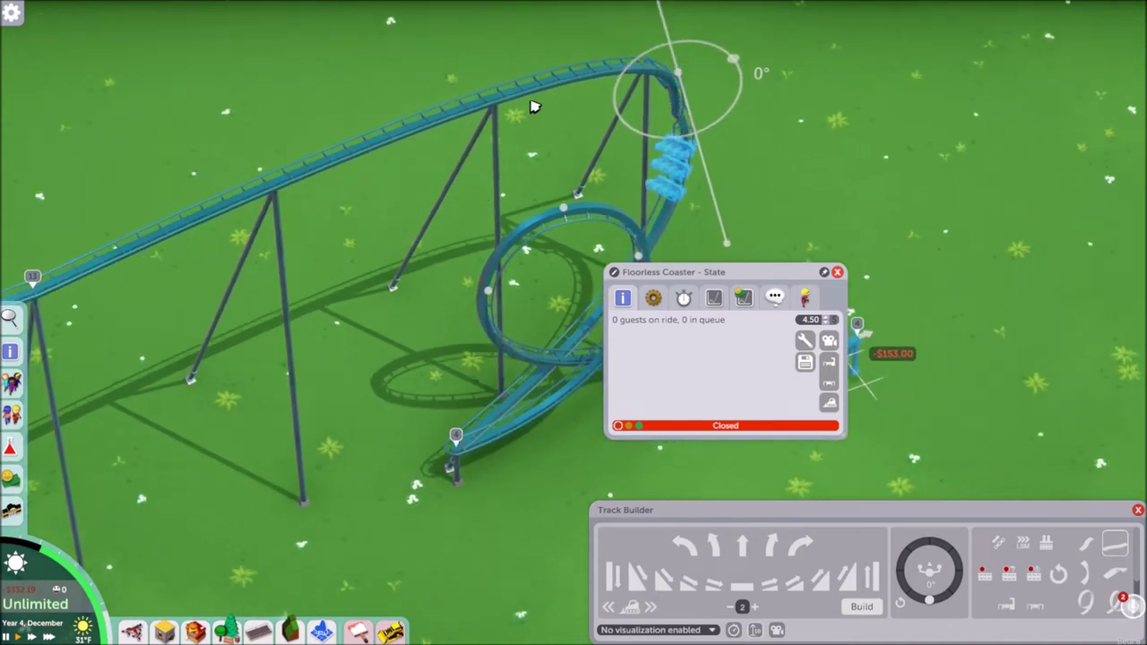
# Watch the preview train run through the first drop and vertical loop, and close the coaster's state window
pyautogui.scroll(3, 534, 107)
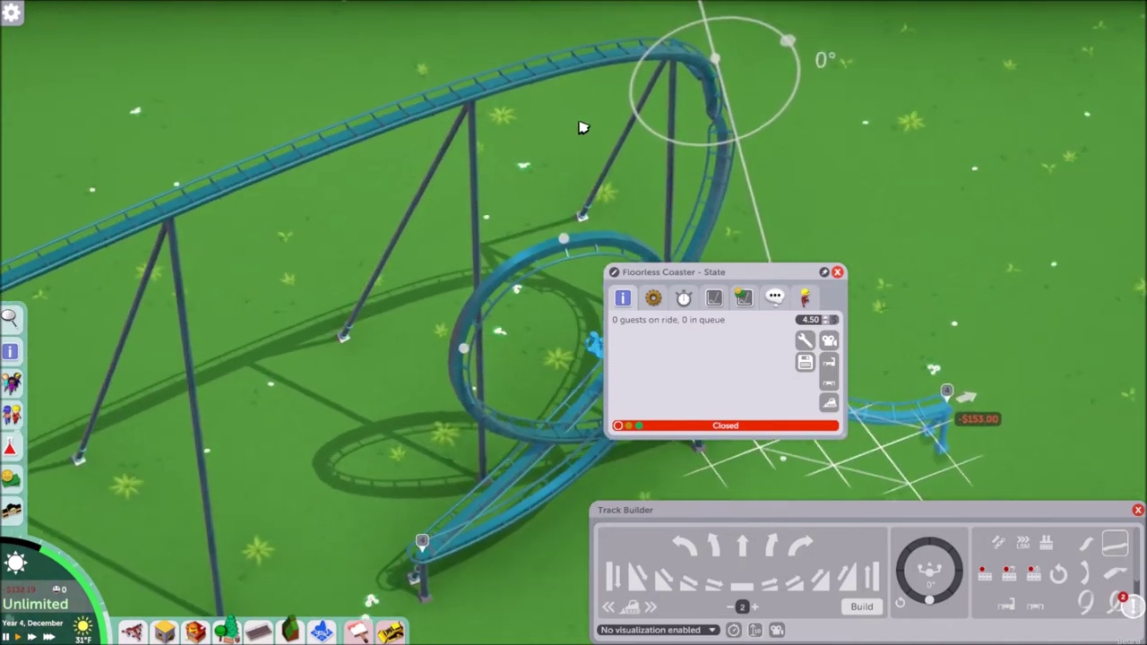
pyautogui.press('s')
pyautogui.press('d')
pyautogui.scroll(1, 209, 484)
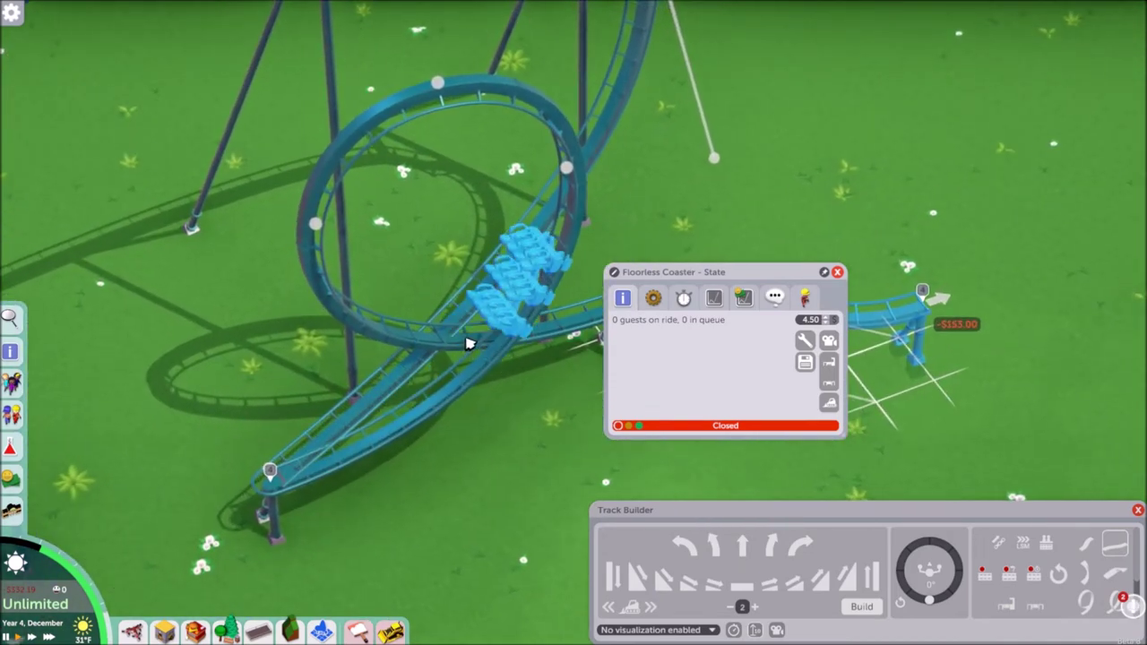
pyautogui.scroll(-3, 470, 345)
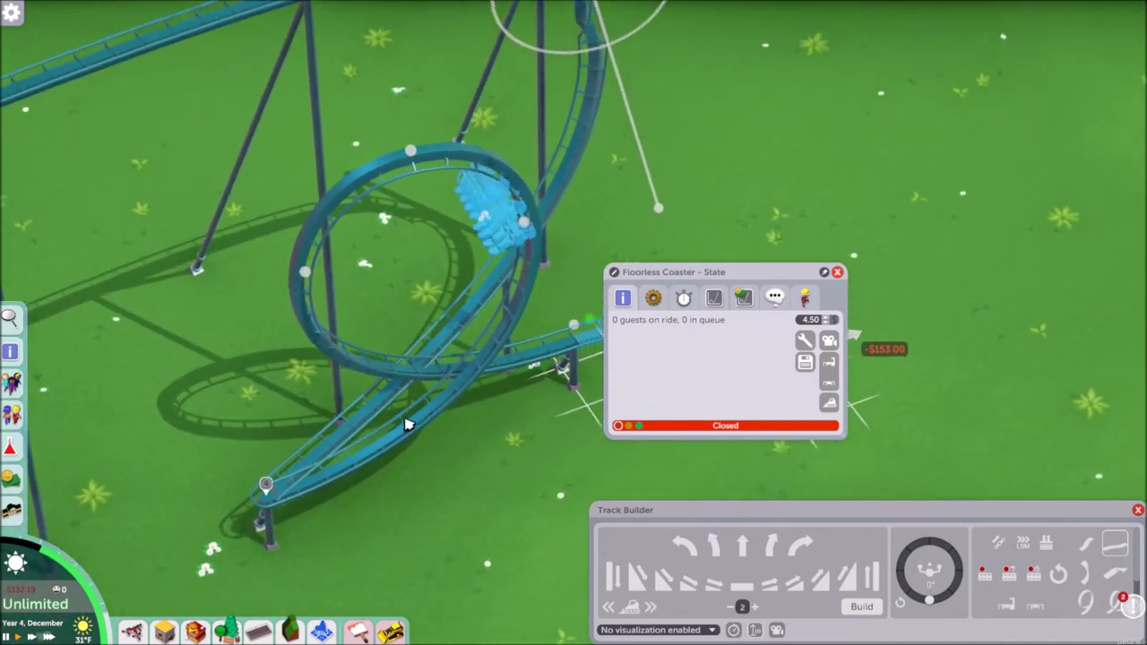
pyautogui.press('w')
pyautogui.press('d')
pyautogui.press('a')
pyautogui.press('s')
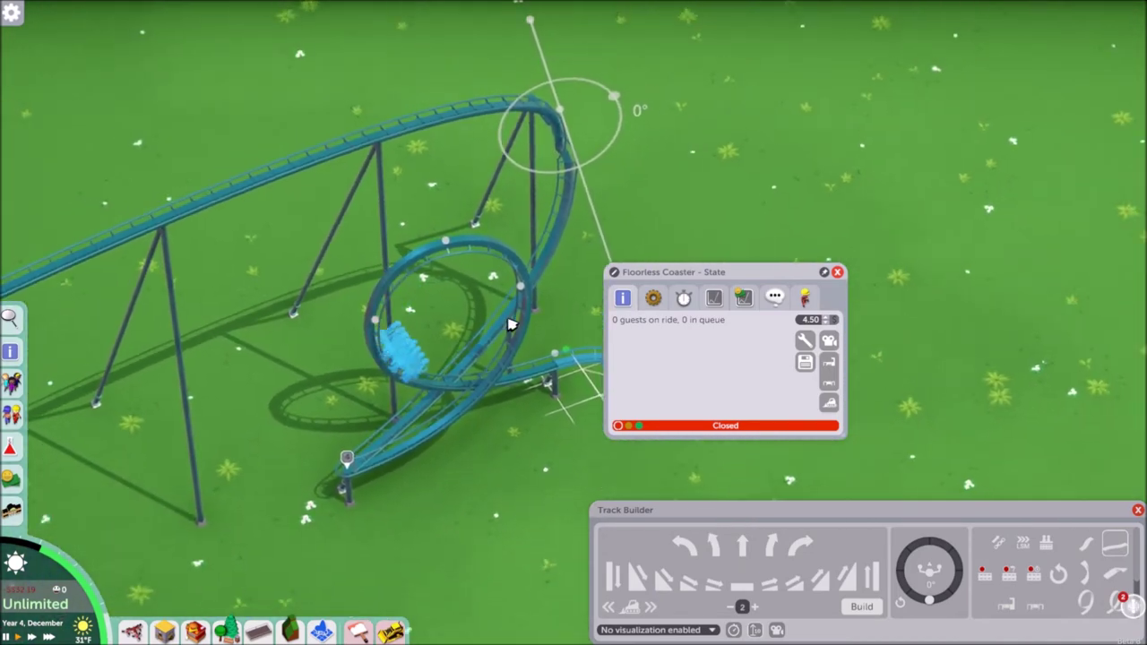
pyautogui.press('q')
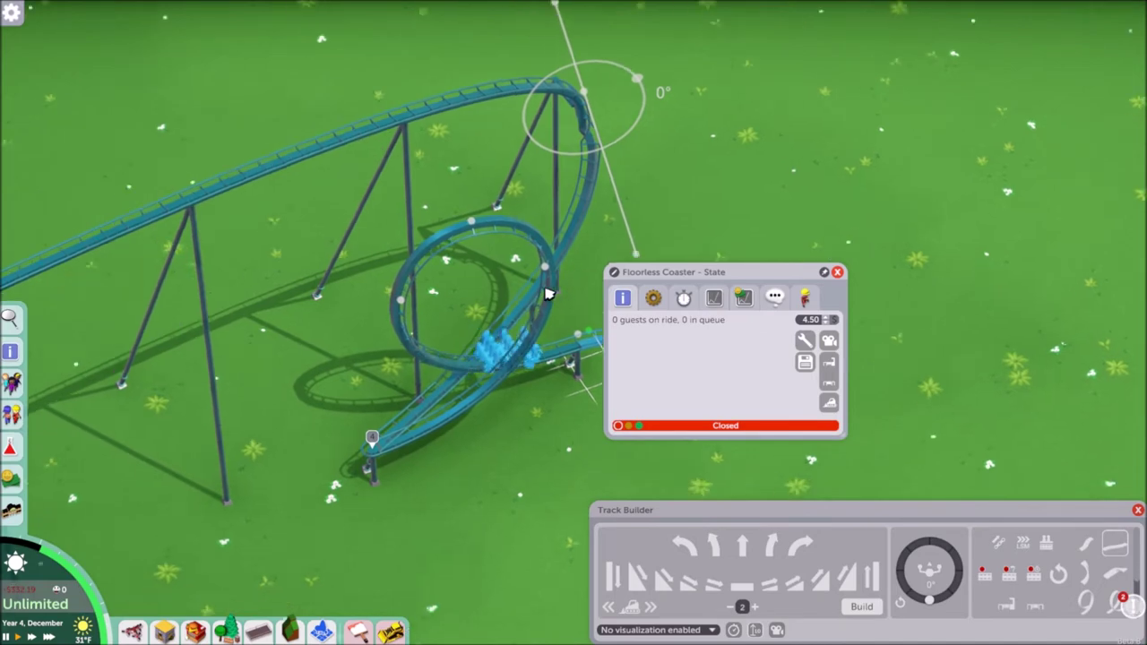
pyautogui.click(837, 271)
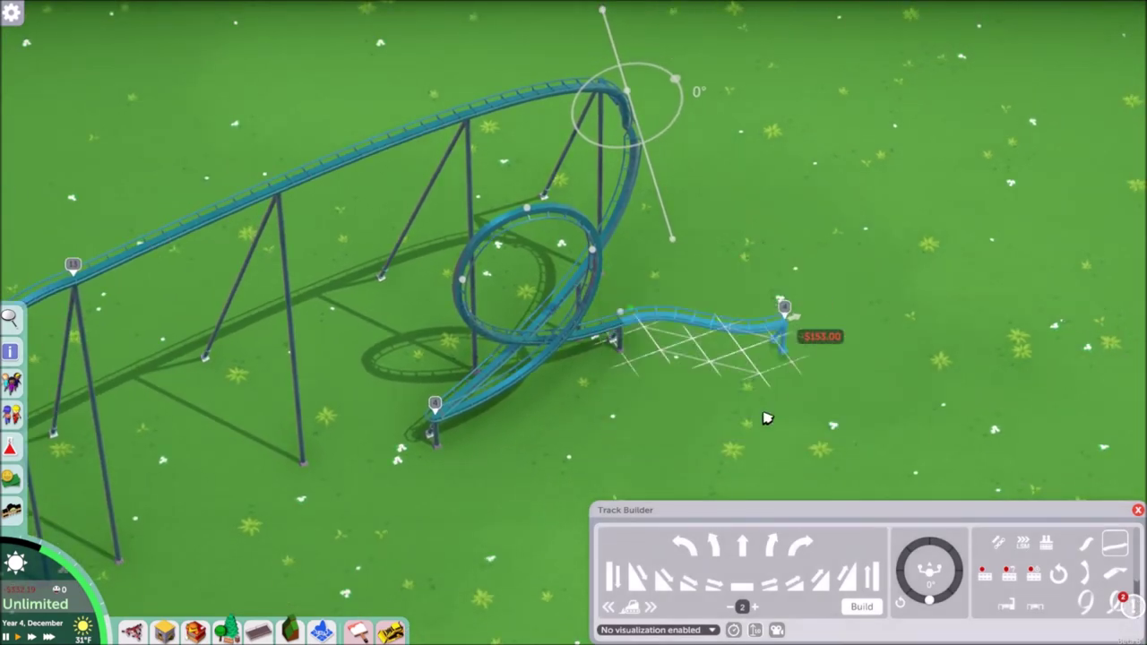
# Delete the loop and first drop back to the hilltop, and rebuild the drop with a steep downward slope and flat pull-out
pyautogui.click(633, 608)
pyautogui.click(633, 608)
pyautogui.click(633, 608)
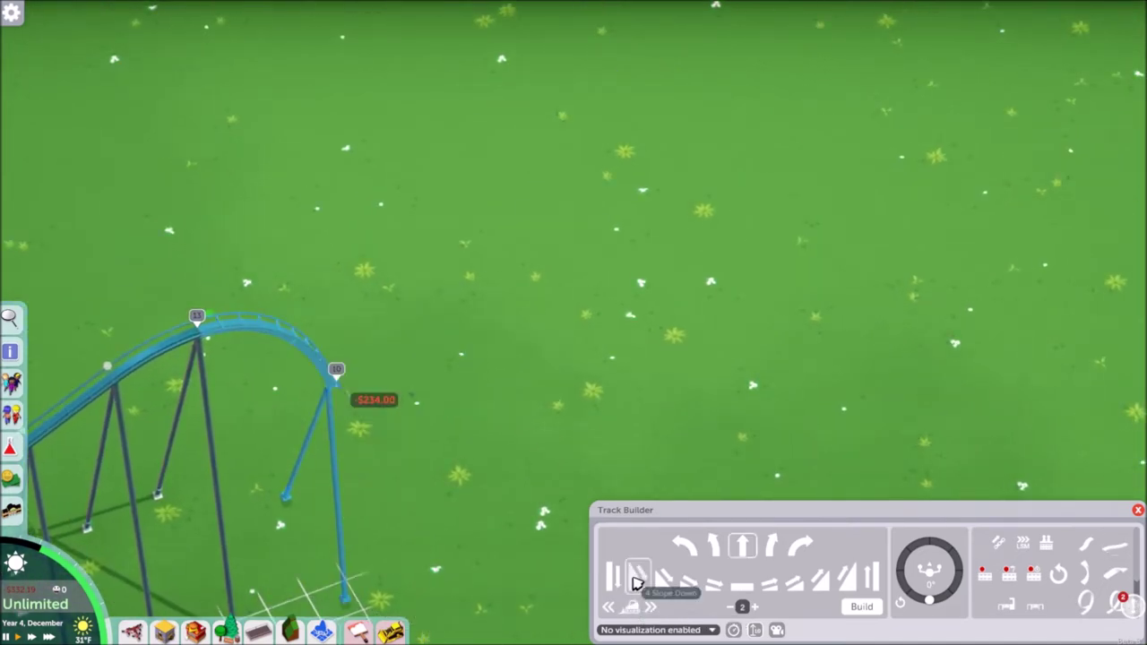
pyautogui.click(639, 578)
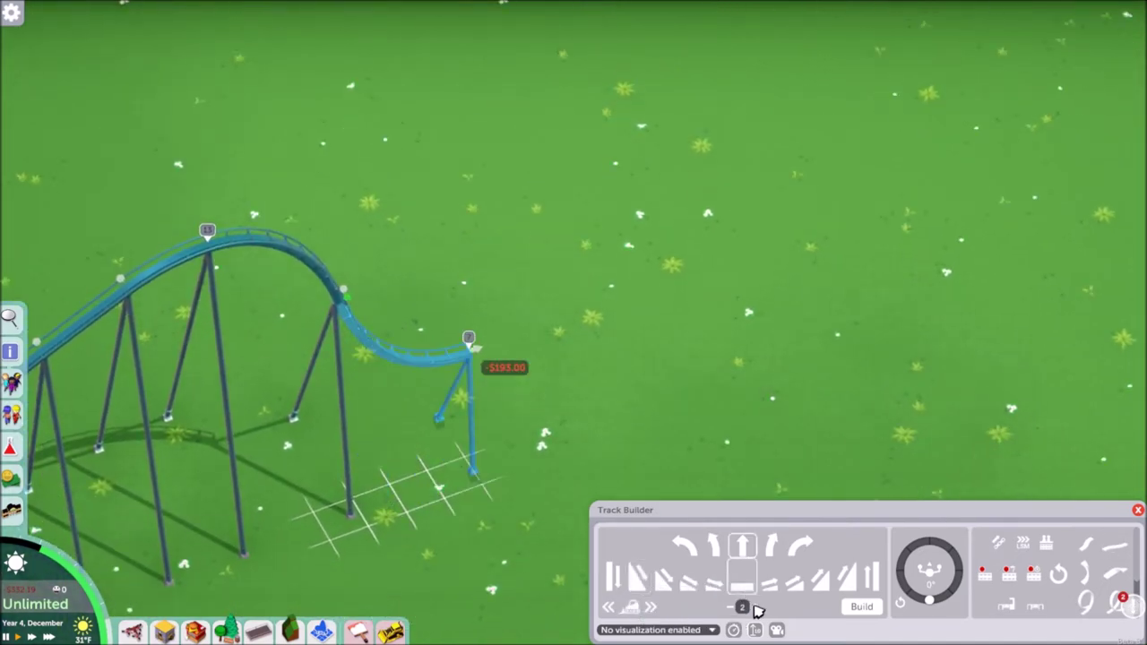
pyautogui.click(860, 609)
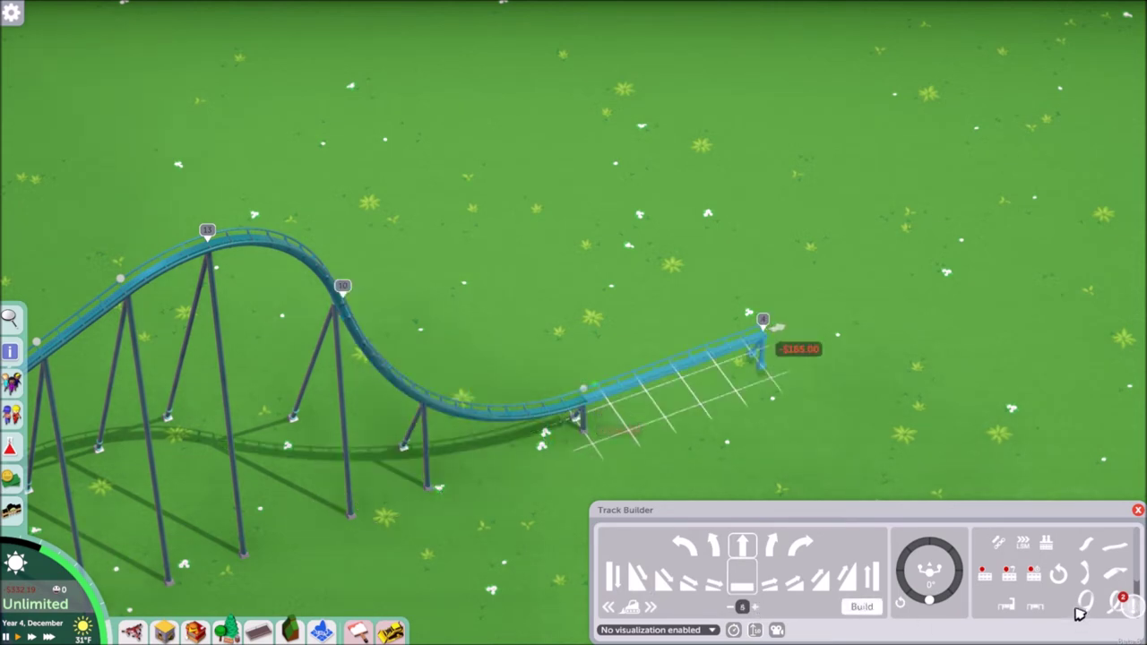
# Build a size 3 vertical loop directly after the rebuilt drop's pull-out
pyautogui.click(735, 610)
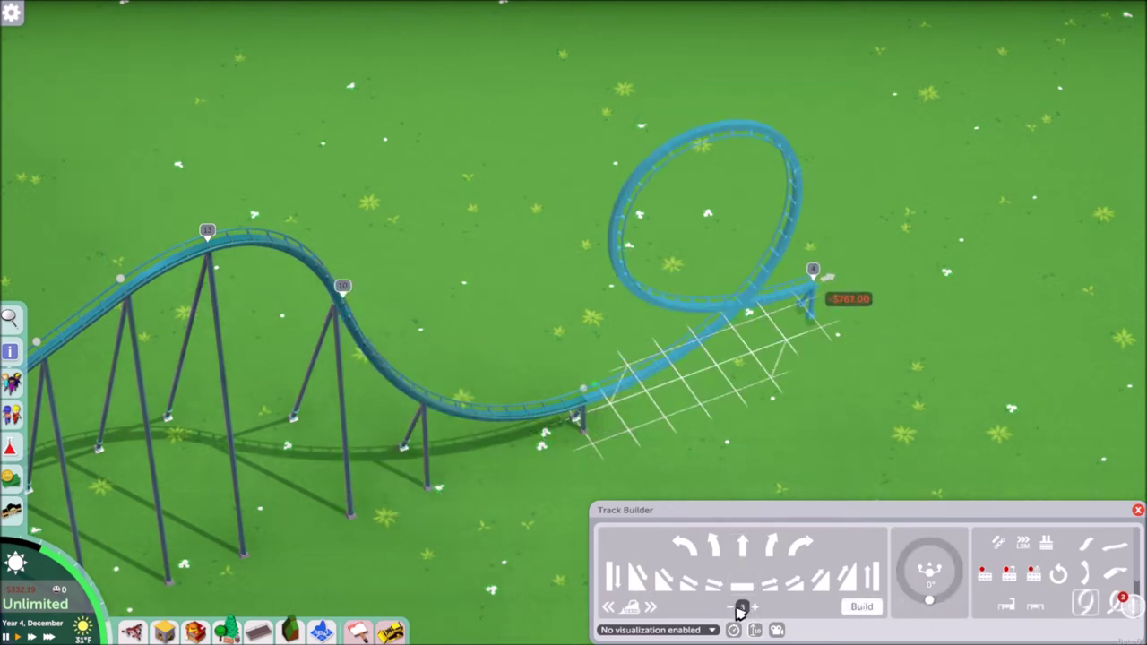
pyautogui.click(848, 610)
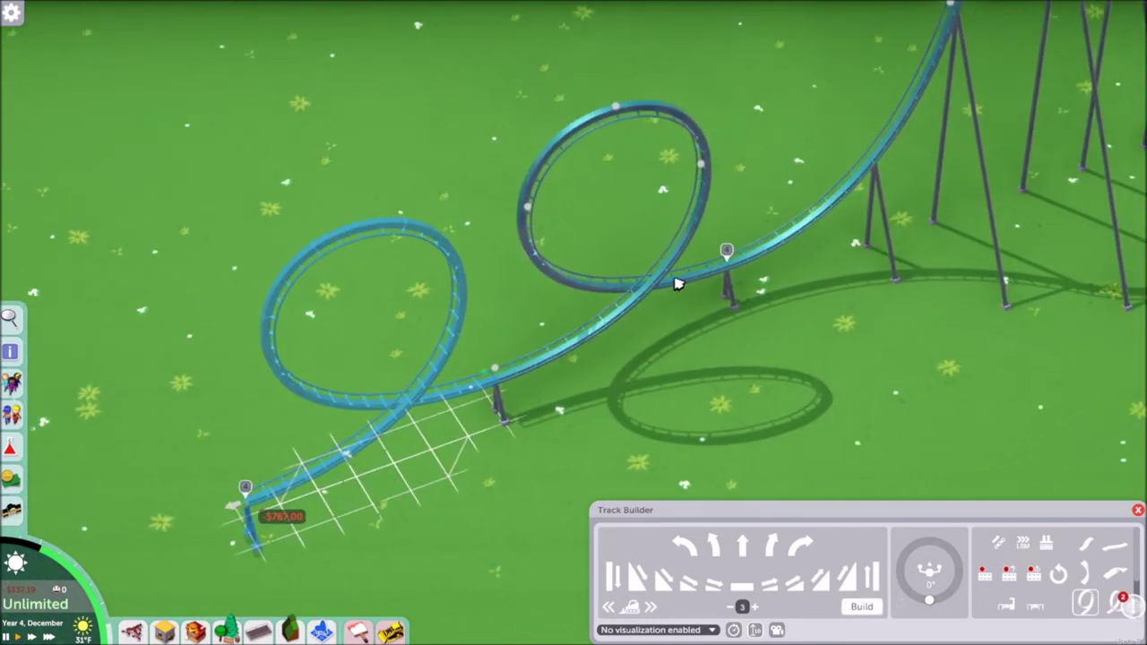
pyautogui.scroll(2, 678, 279)
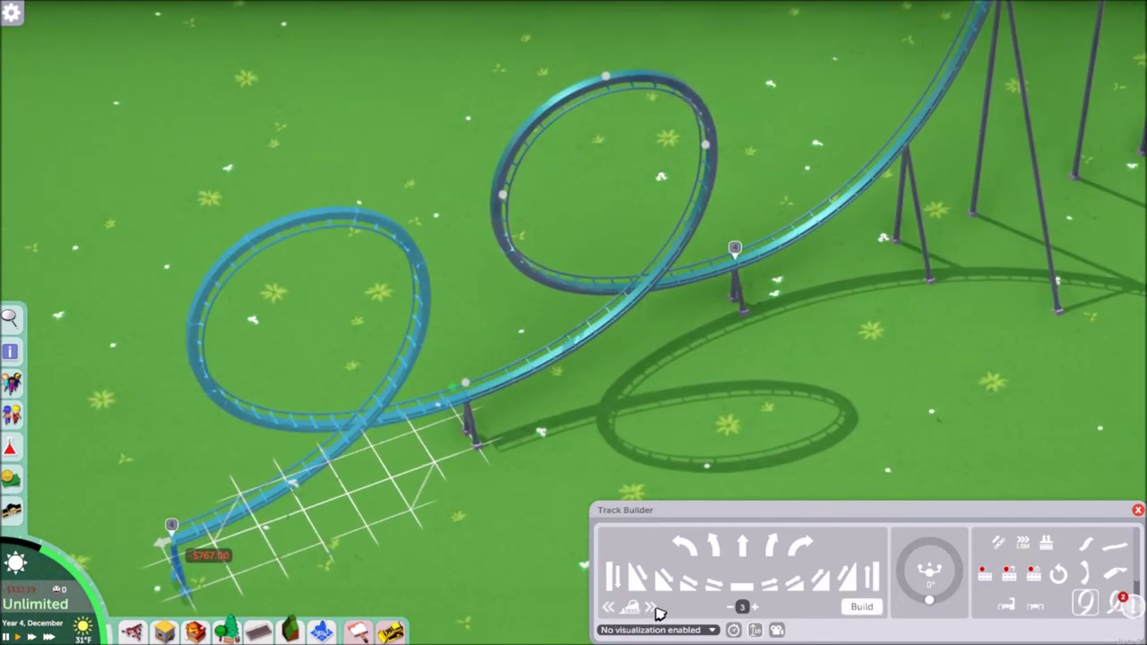
# Step back through the track segments to select the newly built vertical loop
pyautogui.click(651, 608)
pyautogui.click(613, 611)
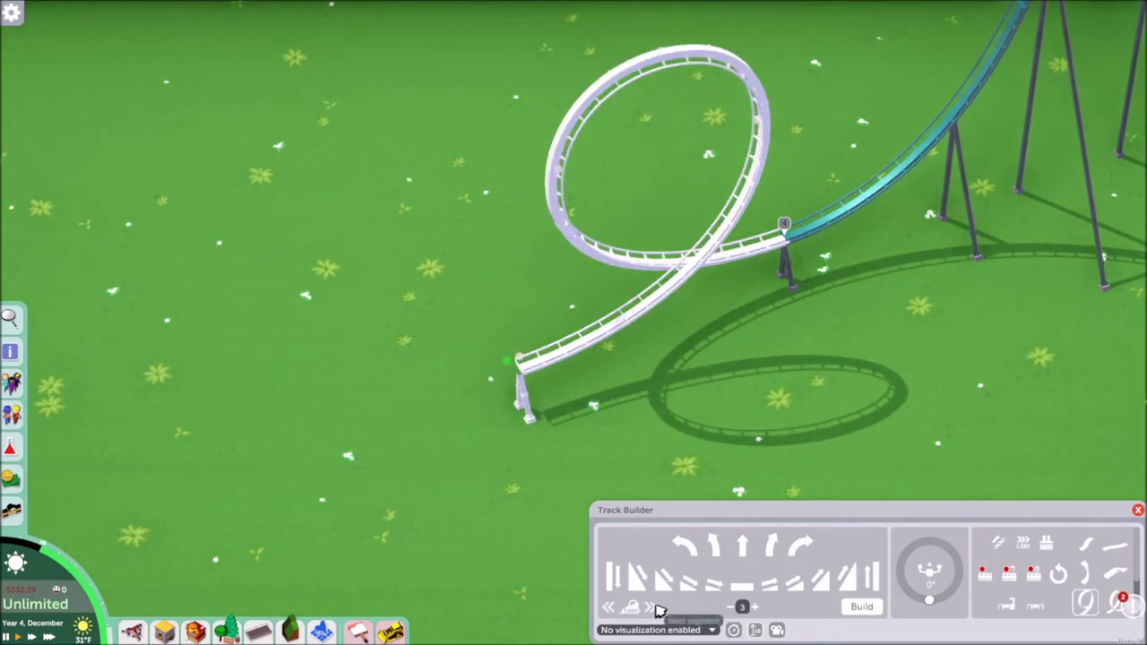
pyautogui.click(657, 608)
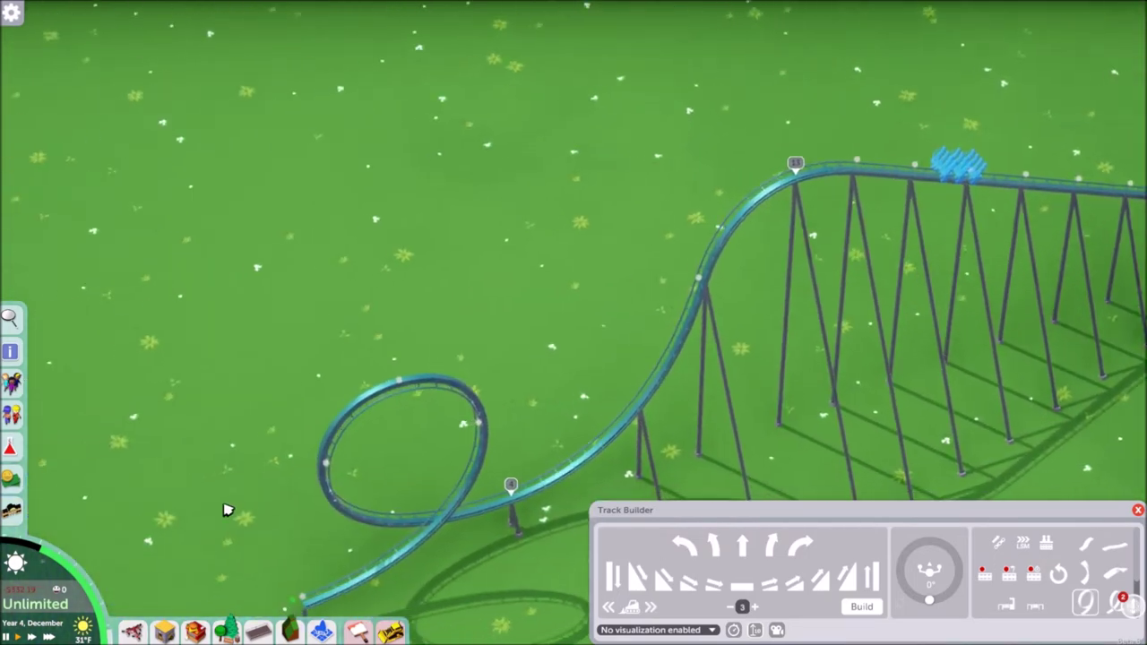
# Select the track point midway down the rebuilt first drop
pyautogui.moveTo(225, 510); pyautogui.dragTo(335, 358)
pyautogui.scroll(3, 835, 256)
pyautogui.moveTo(835, 256); pyautogui.dragTo(609, 409)
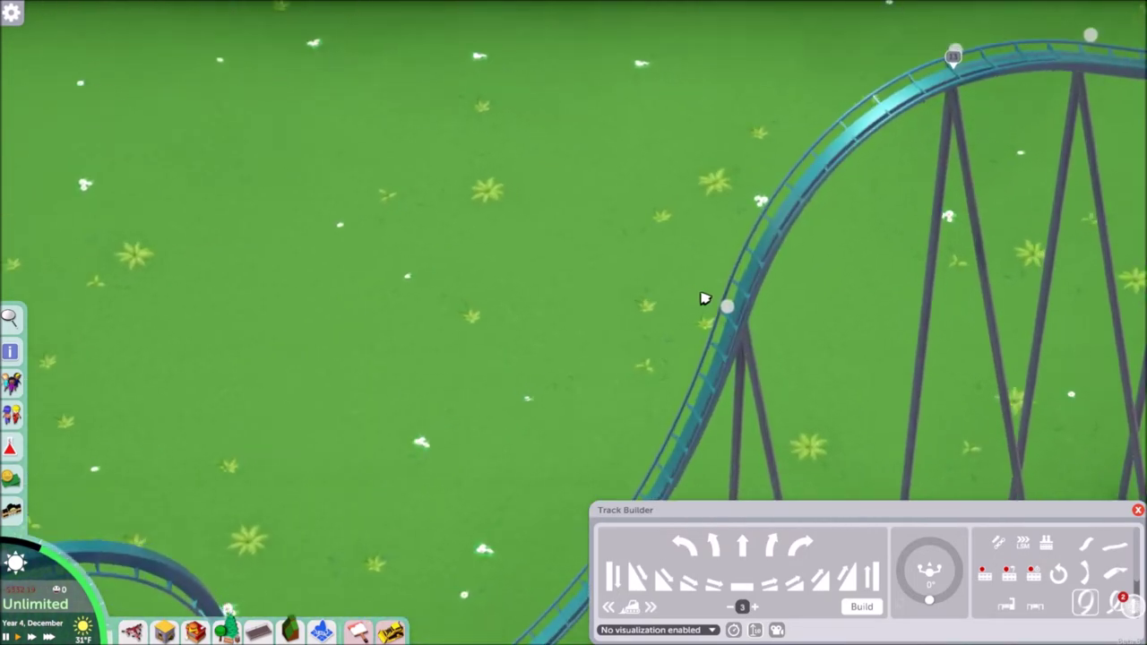
pyautogui.scroll(3, 733, 319)
pyautogui.click(733, 322)
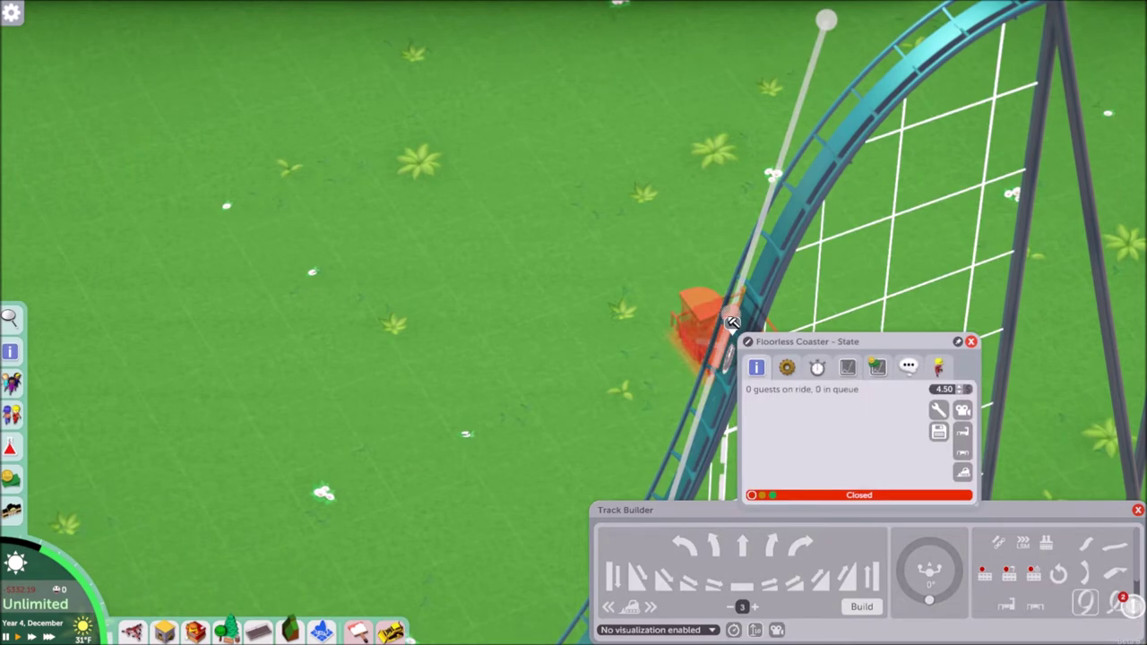
# Place the coaster's entrance against the side of the station platform facing the lift hill
pyautogui.scroll(-3, 733, 323)
pyautogui.moveTo(733, 323); pyautogui.dragTo(81, 278)
pyautogui.moveTo(468, 307); pyautogui.dragTo(107, 391)
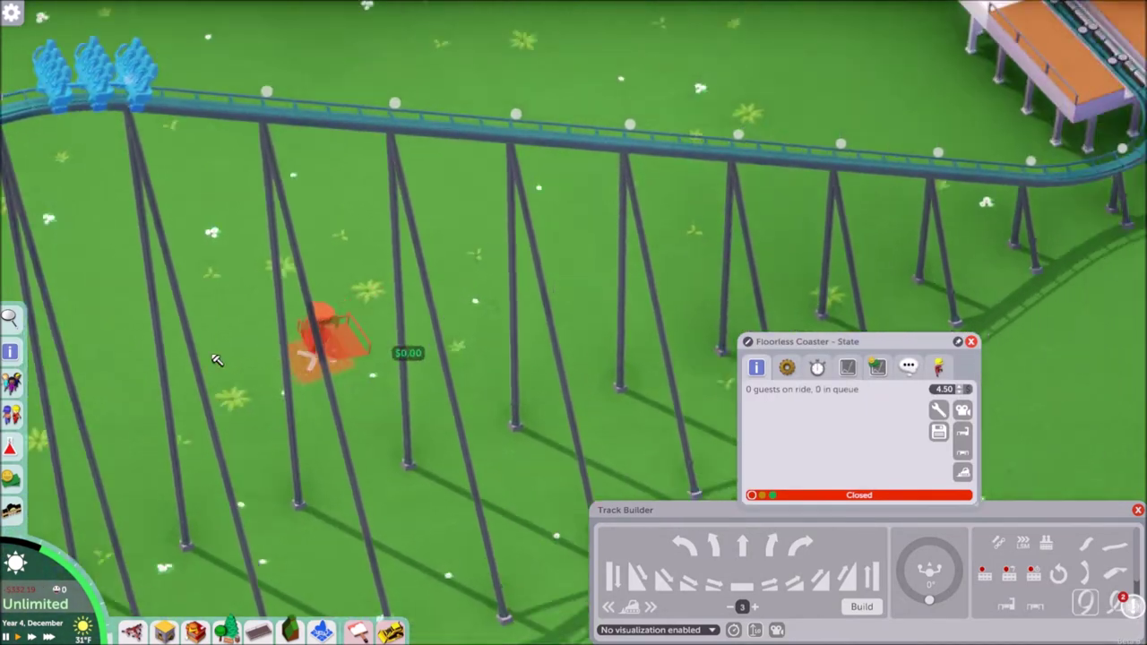
pyautogui.click(630, 200)
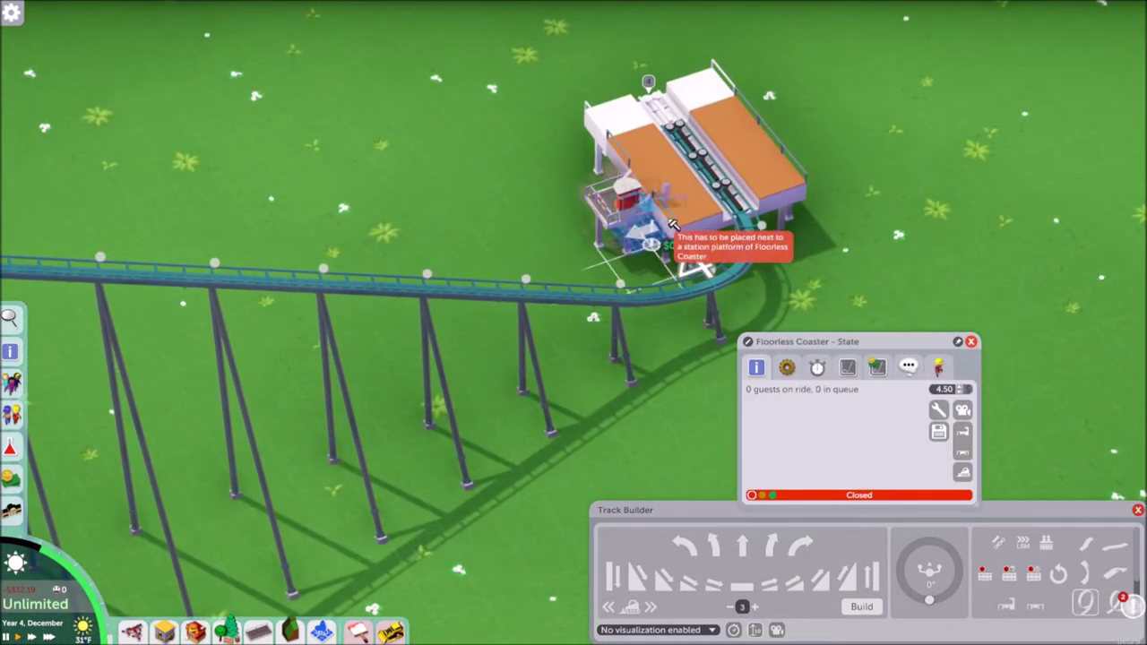
pyautogui.scroll(-2, 661, 228)
pyautogui.moveTo(235, 286); pyautogui.dragTo(549, 189)
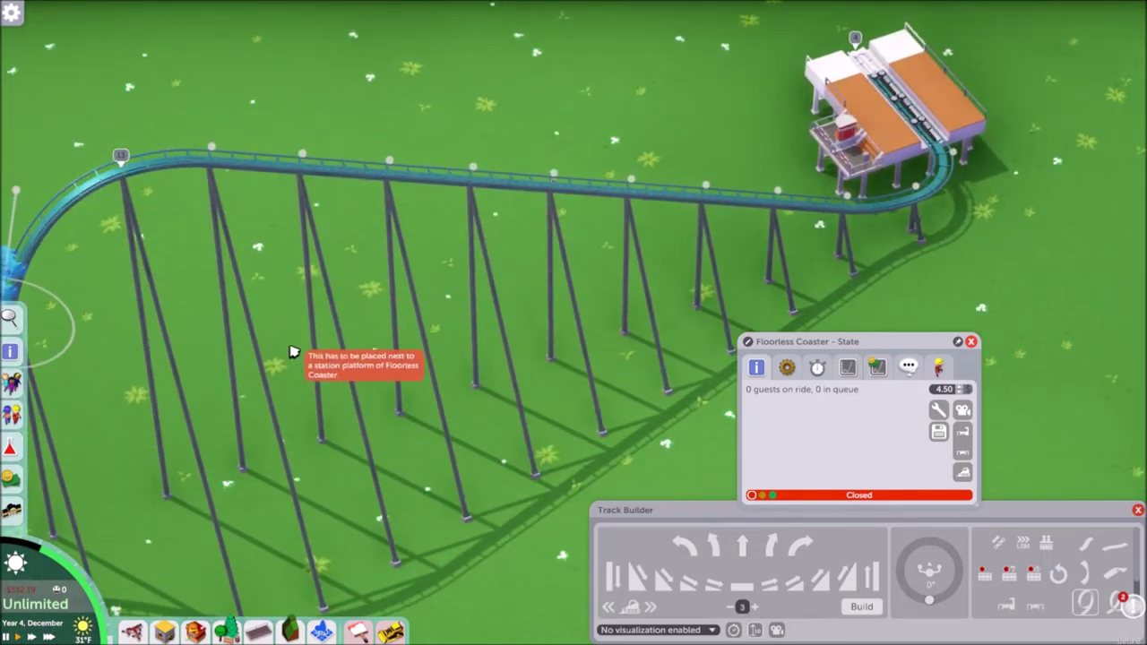
# Examine the track point midway down the first drop, between the lift hill and the vertical loop
pyautogui.moveTo(294, 352); pyautogui.dragTo(599, 246)
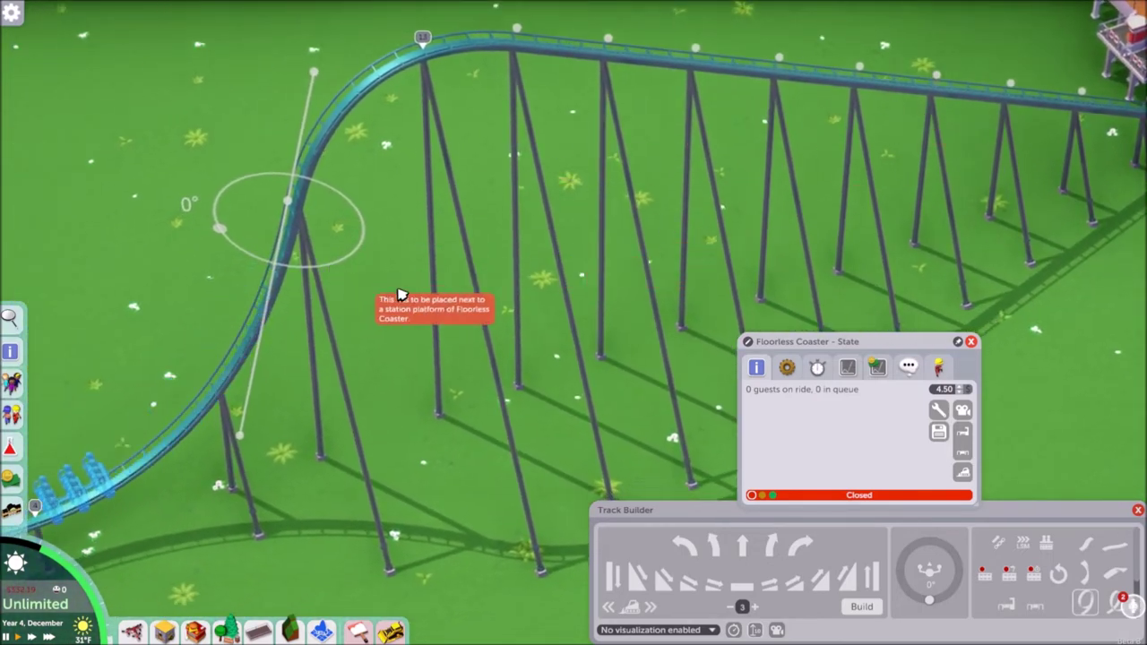
pyautogui.moveTo(401, 296); pyautogui.dragTo(541, 177)
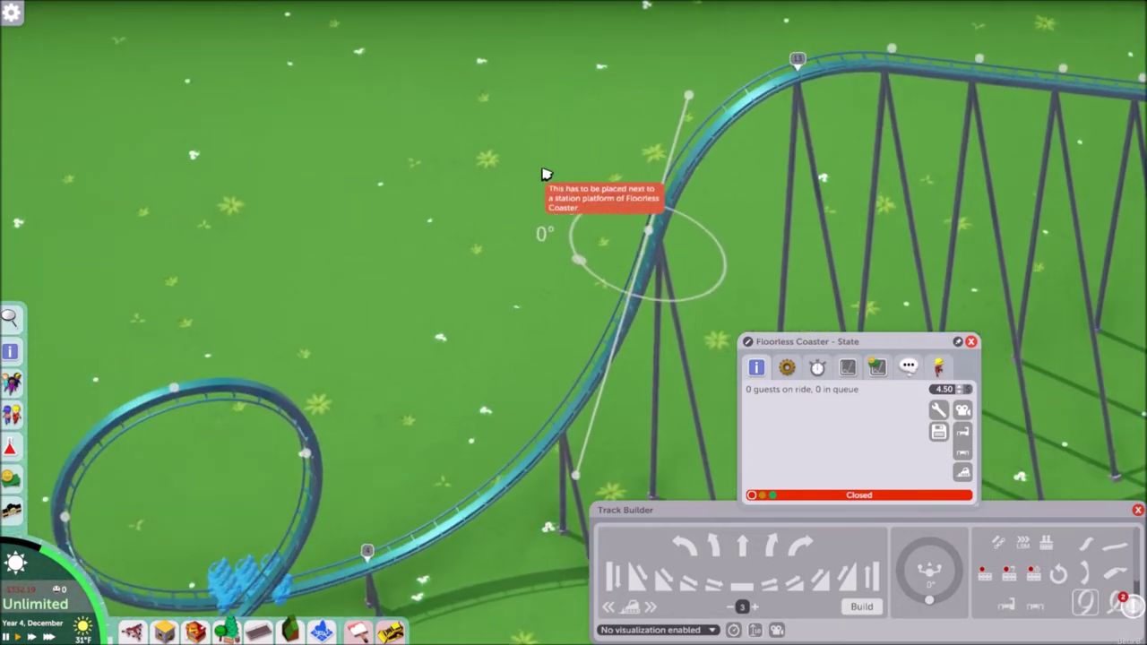
pyautogui.scroll(5, 540, 176)
pyautogui.moveTo(744, 251); pyautogui.dragTo(564, 233)
pyautogui.scroll(2, 563, 233)
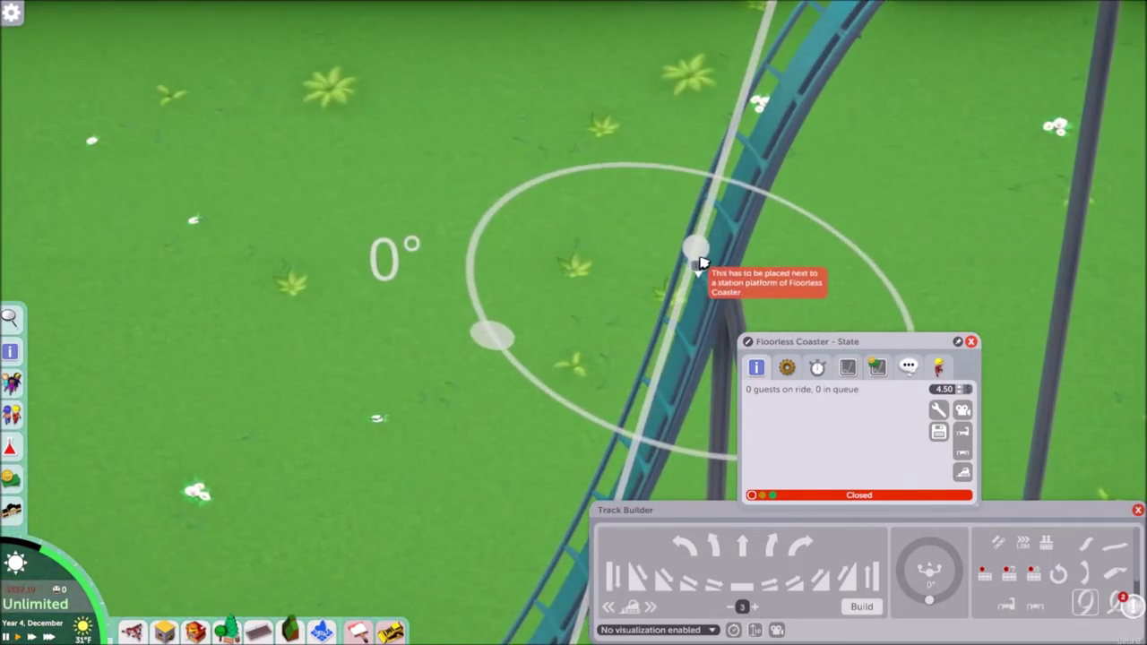
pyautogui.click(701, 261)
pyautogui.scroll(-4, 696, 261)
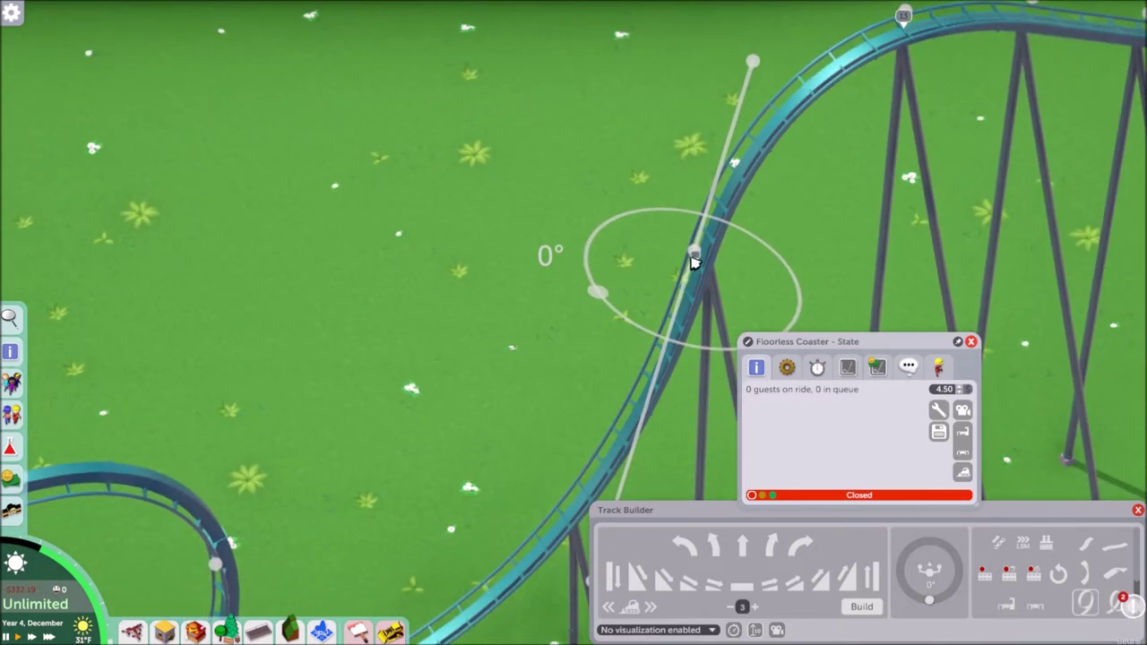
pyautogui.moveTo(679, 259); pyautogui.dragTo(366, 359)
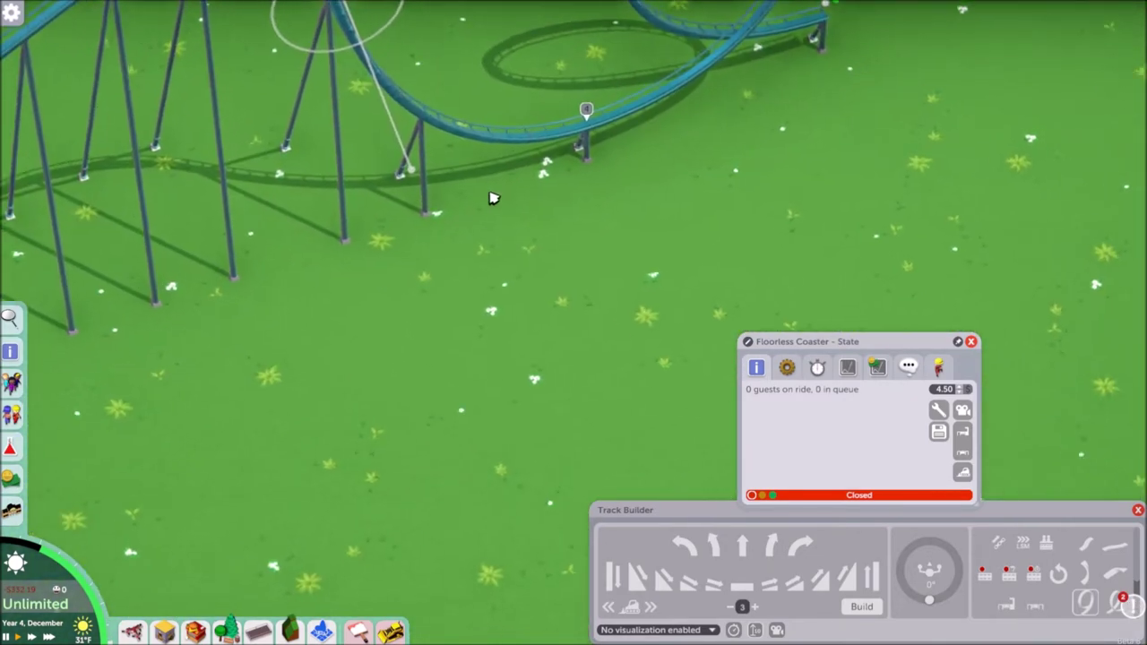
# Select the track point at the exit end of the vertical loop
pyautogui.moveTo(494, 198); pyautogui.dragTo(361, 356)
pyautogui.scroll(4, 403, 395)
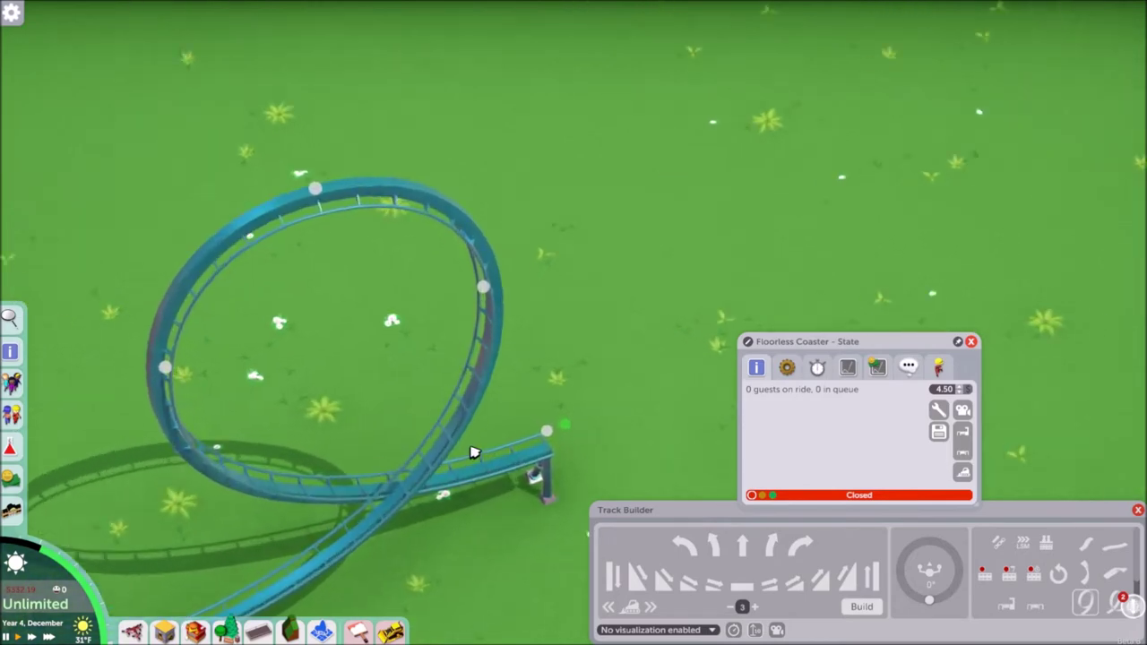
pyautogui.moveTo(471, 454); pyautogui.dragTo(392, 380)
pyautogui.scroll(3, 358, 359)
pyautogui.click(282, 291)
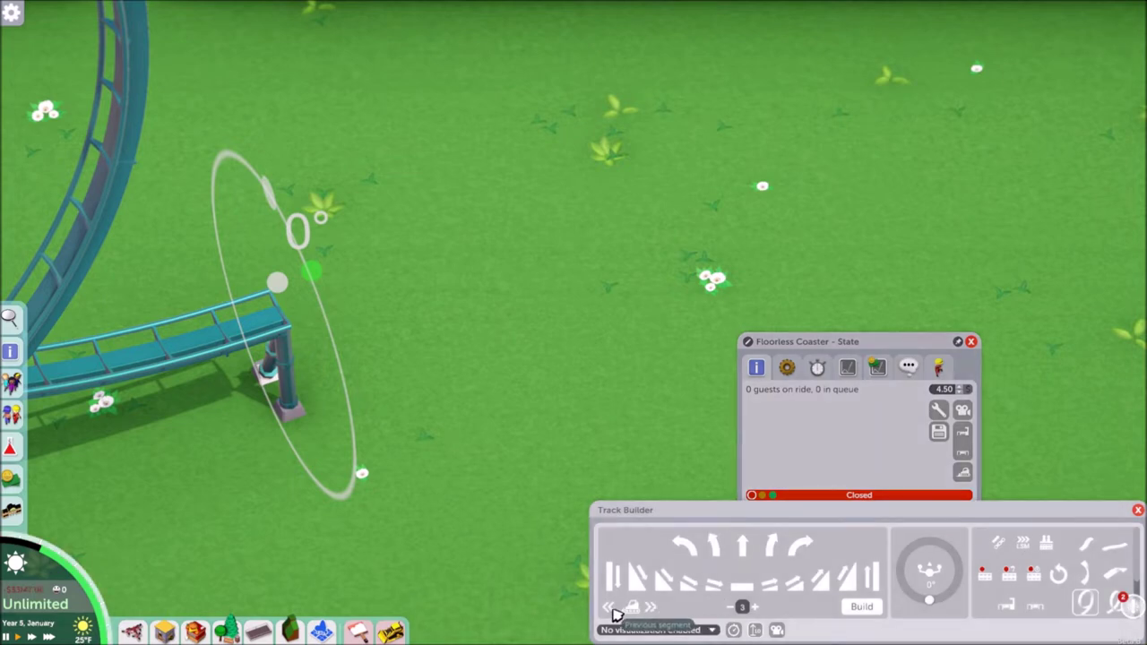
# Build a flat straight track segment of size 4 after the vertical loop and close the coaster's state window
pyautogui.click(614, 613)
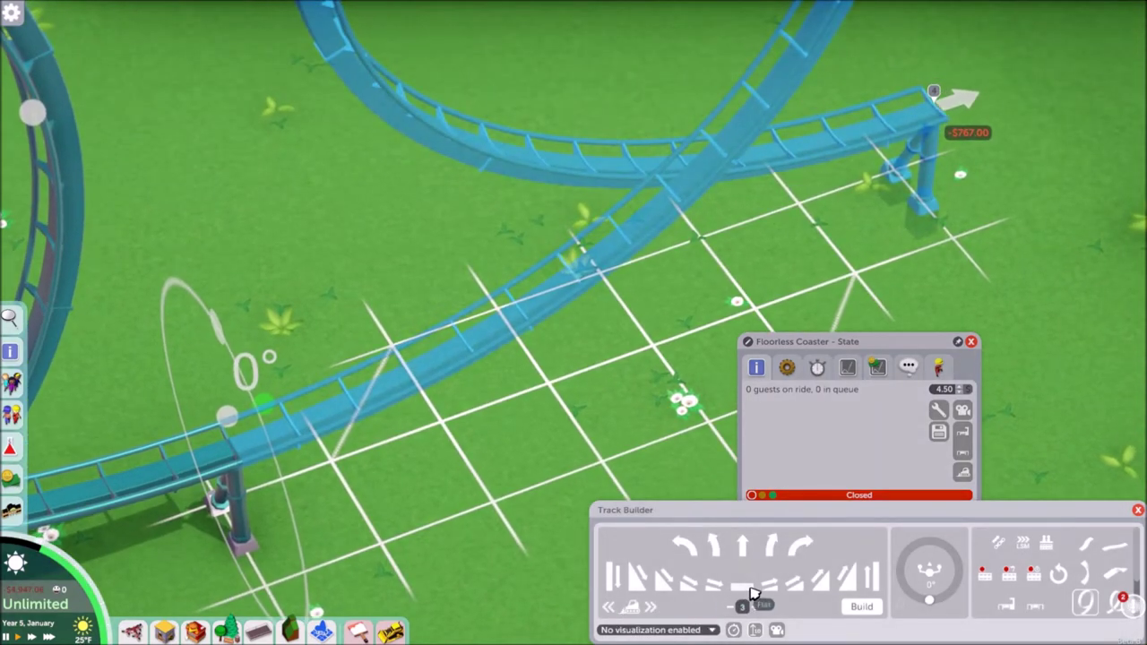
pyautogui.click(753, 594)
pyautogui.click(758, 613)
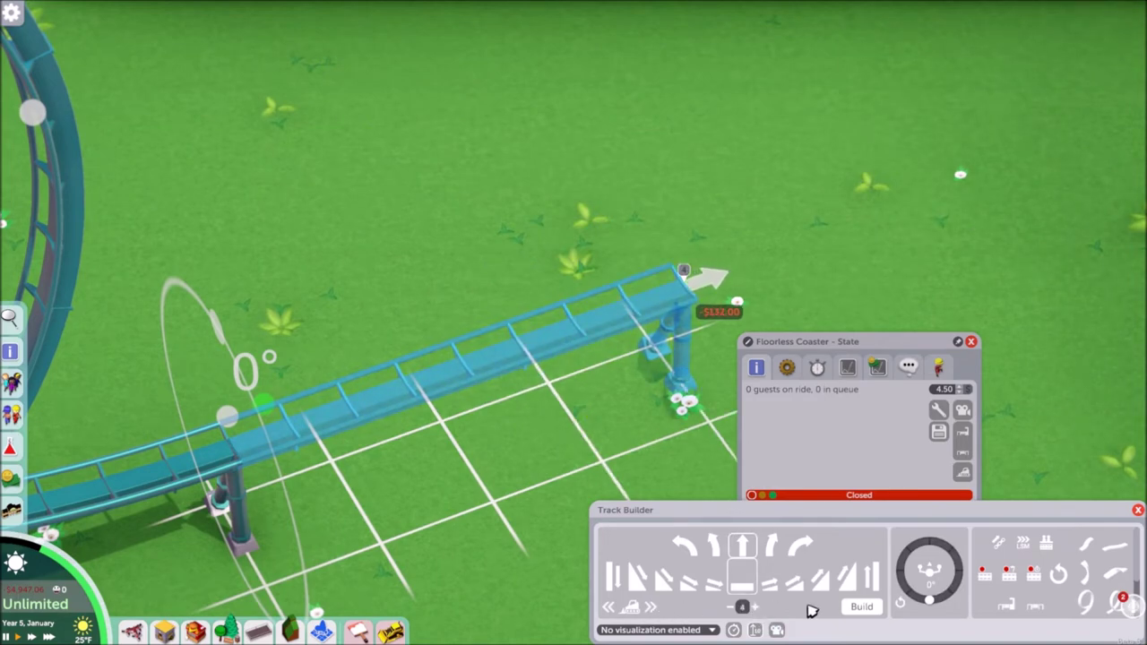
pyautogui.click(867, 611)
pyautogui.click(973, 342)
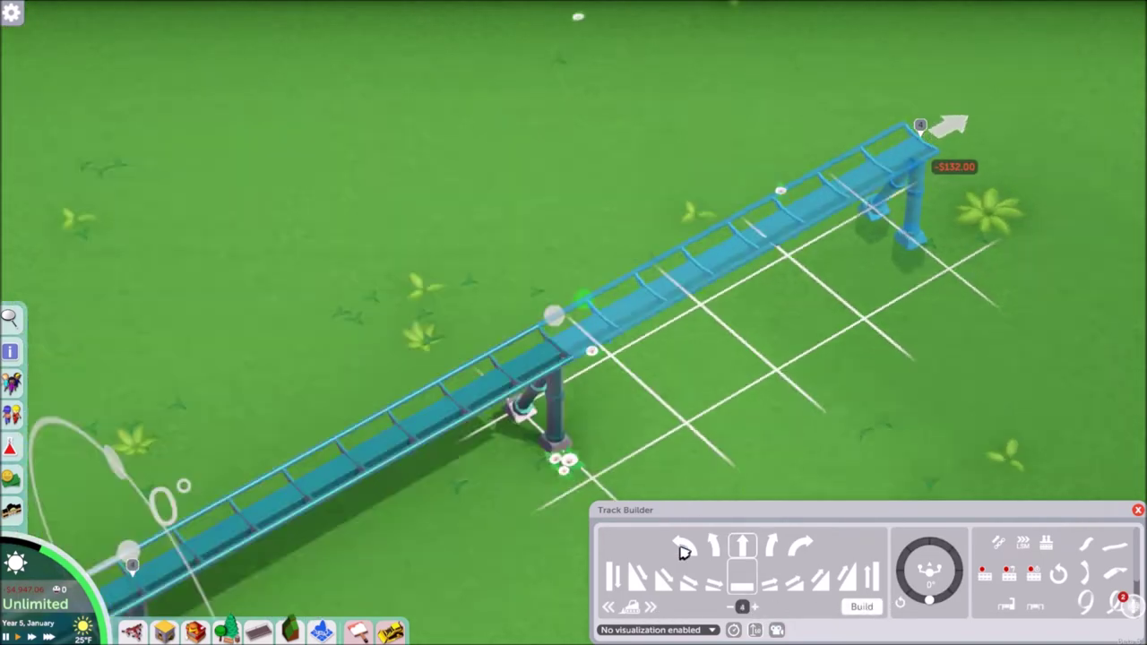
# Step back to the vertical loop segment and select the track point at the far end of the new straight
pyautogui.click(614, 613)
pyautogui.click(615, 612)
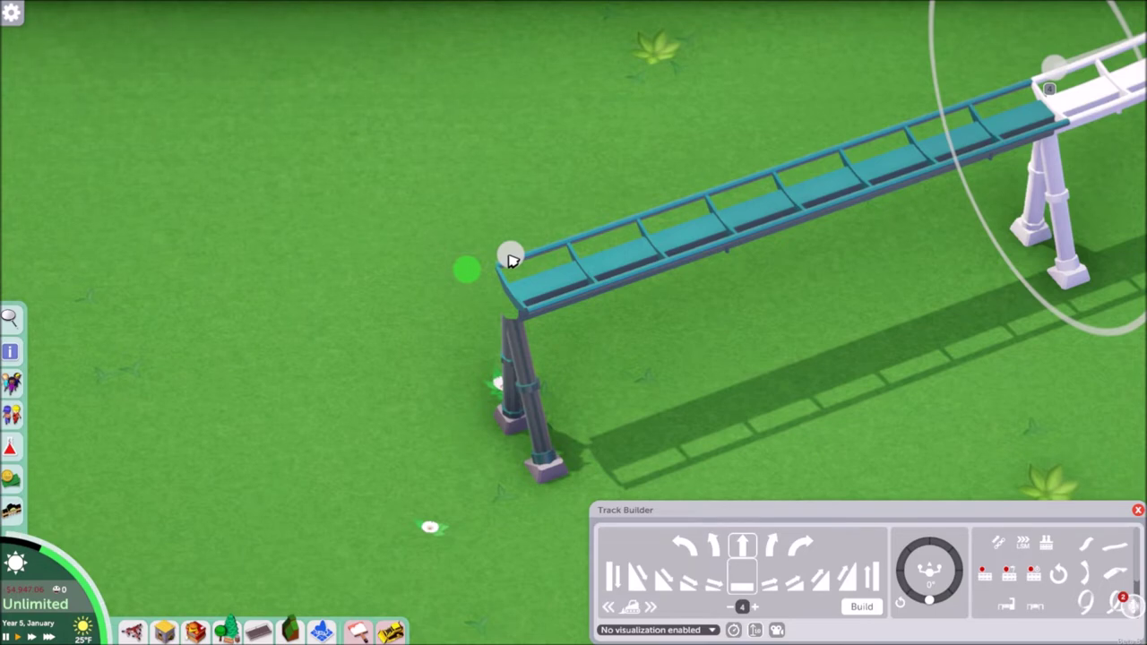
pyautogui.click(512, 260)
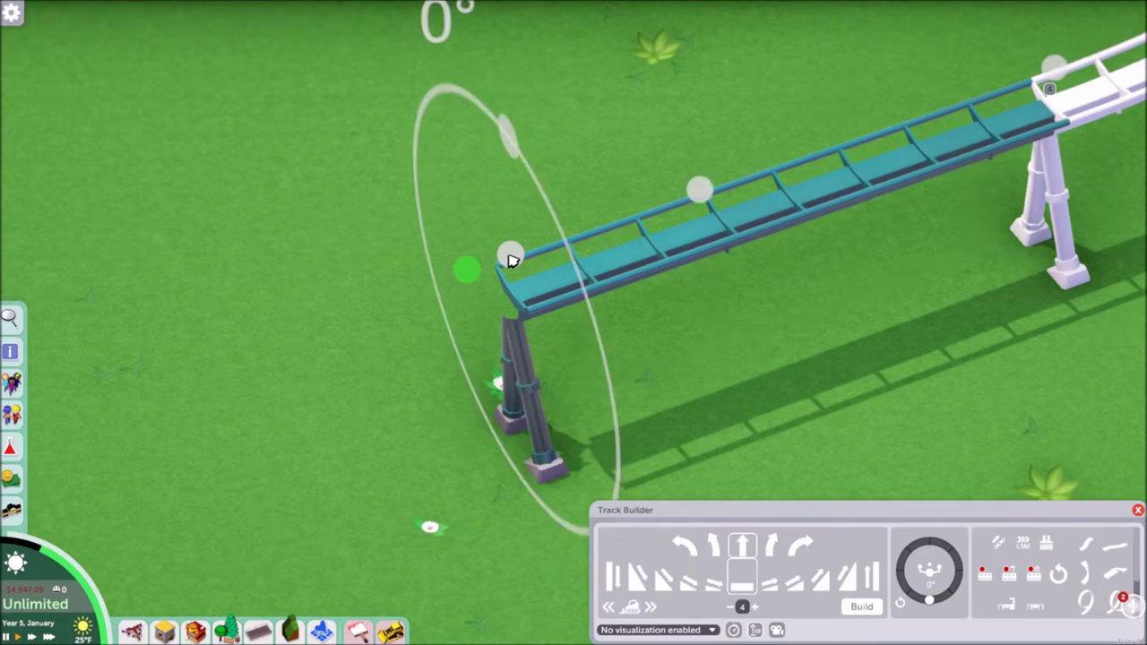
pyautogui.scroll(-4, 694, 317)
pyautogui.press('e')
pyautogui.press('e')
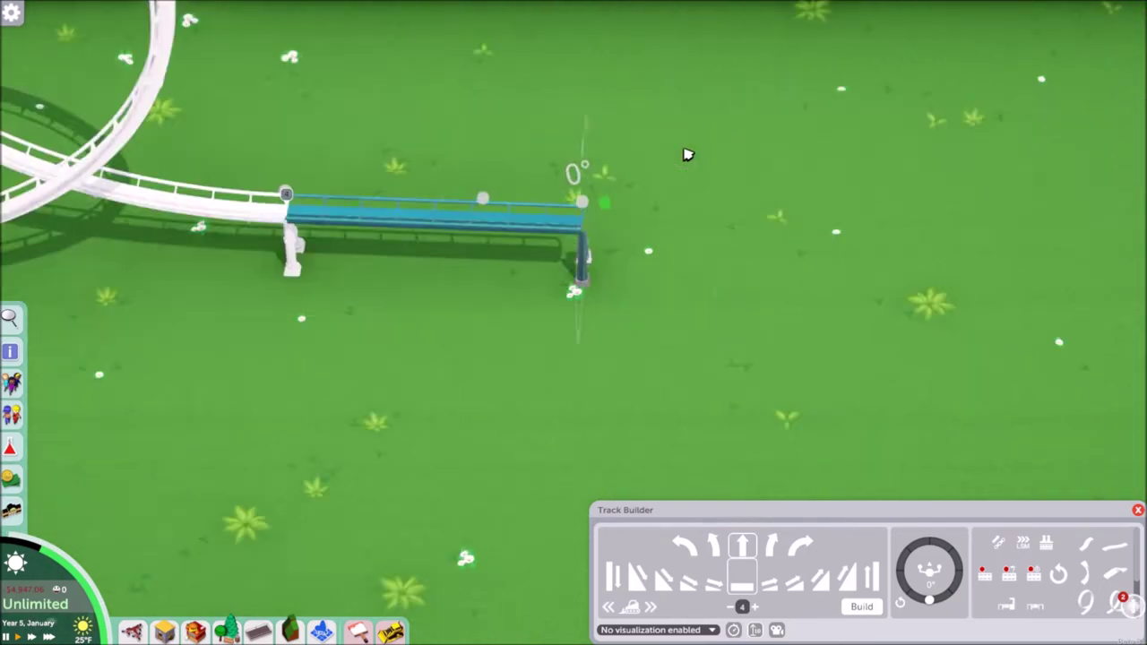
pyautogui.scroll(4, 686, 155)
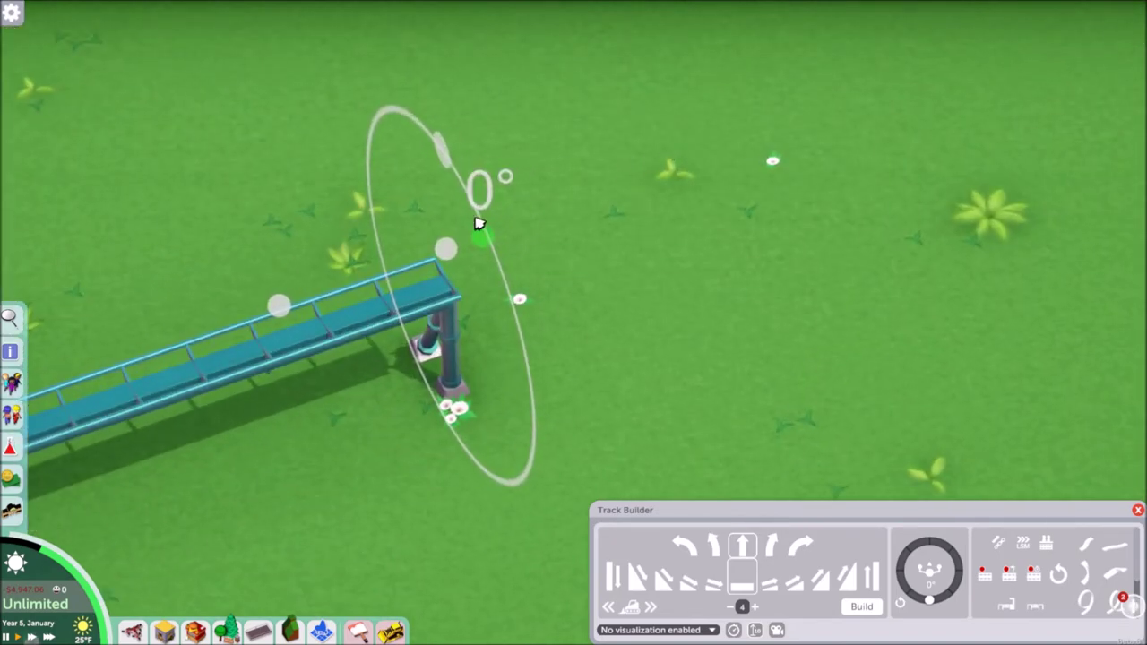
# Examine the end and middle control points of the flat straight following the vertical loop
pyautogui.scroll(-4, 516, 181)
pyautogui.moveTo(520, 179); pyautogui.dragTo(571, 189)
pyautogui.scroll(2, 540, 188)
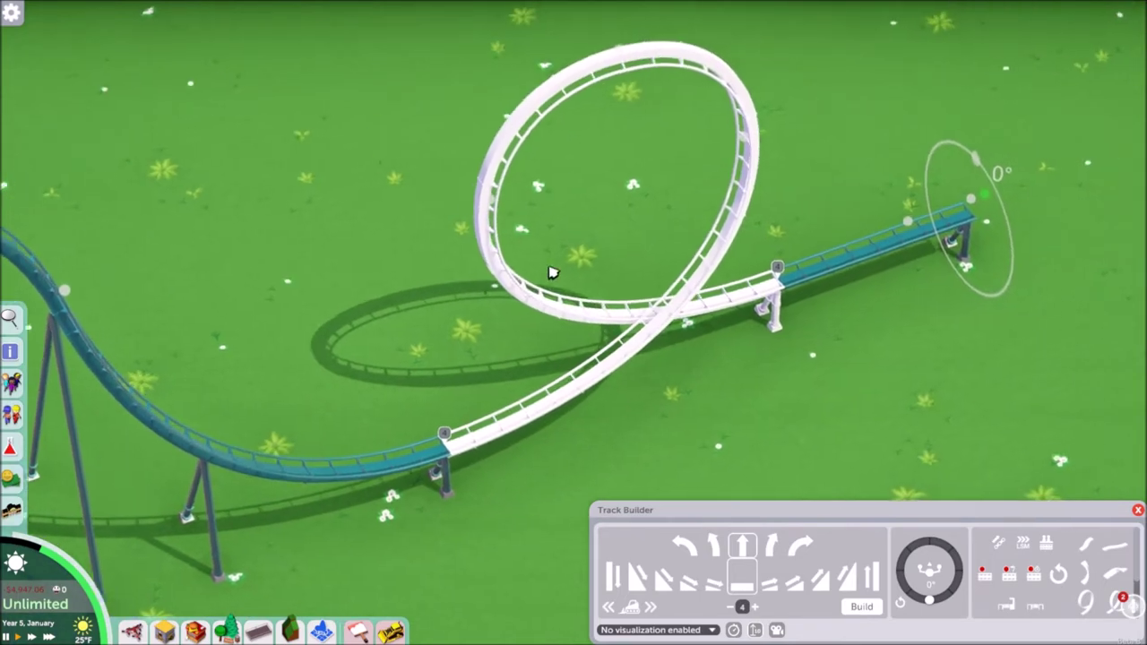
pyautogui.scroll(5, 904, 208)
pyautogui.moveTo(904, 208); pyautogui.dragTo(731, 206)
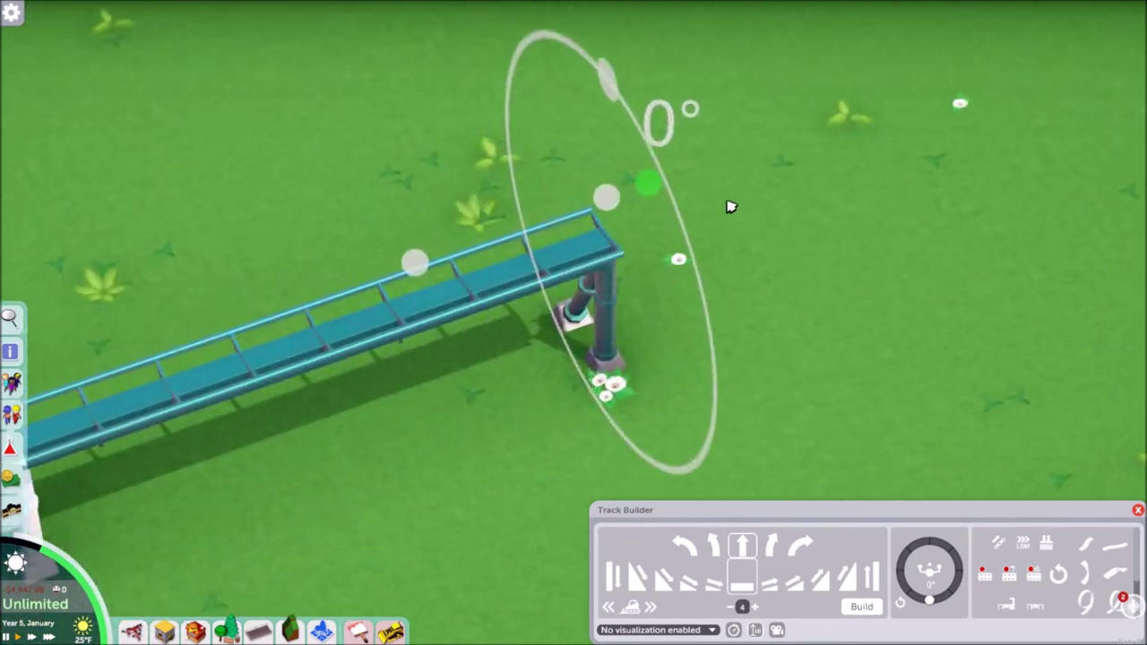
pyautogui.moveTo(607, 199)
pyautogui.mouseDown()
pyautogui.moveTo(558, 140)
pyautogui.moveTo(565, 227)
pyautogui.moveTo(816, 351)
pyautogui.moveTo(599, 31)
pyautogui.moveTo(564, 264)
pyautogui.moveTo(550, 116)
pyautogui.moveTo(578, 269)
pyautogui.moveTo(571, 303)
pyautogui.moveTo(643, 82)
pyautogui.moveTo(525, 3)
pyautogui.moveTo(395, 154)
pyautogui.moveTo(647, 384)
pyautogui.moveTo(745, 113)
pyautogui.moveTo(560, 229)
pyautogui.moveTo(592, 295)
pyautogui.moveTo(505, 26)
pyautogui.moveTo(472, 5)
pyautogui.moveTo(638, 602)
pyautogui.moveTo(529, 346)
pyautogui.moveTo(456, 13)
pyautogui.moveTo(607, 282)
pyautogui.moveTo(591, 208)
pyautogui.moveTo(609, 302)
pyautogui.moveTo(596, 262)
pyautogui.mouseUp()
pyautogui.scroll(-4, 597, 262)
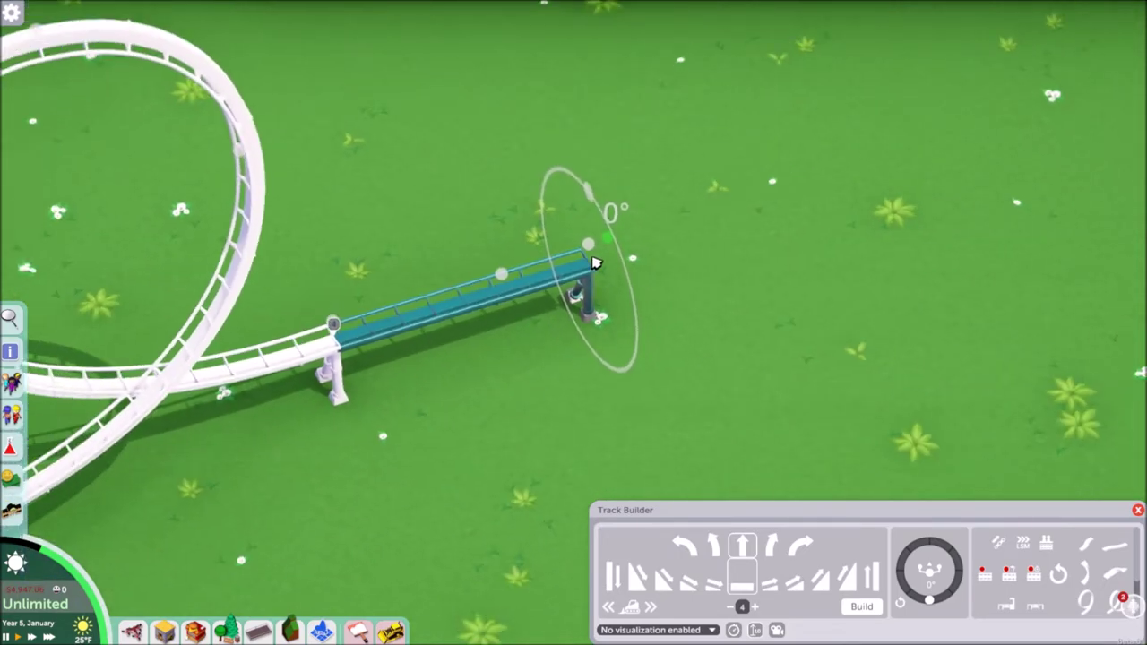
pyautogui.scroll(4, 559, 282)
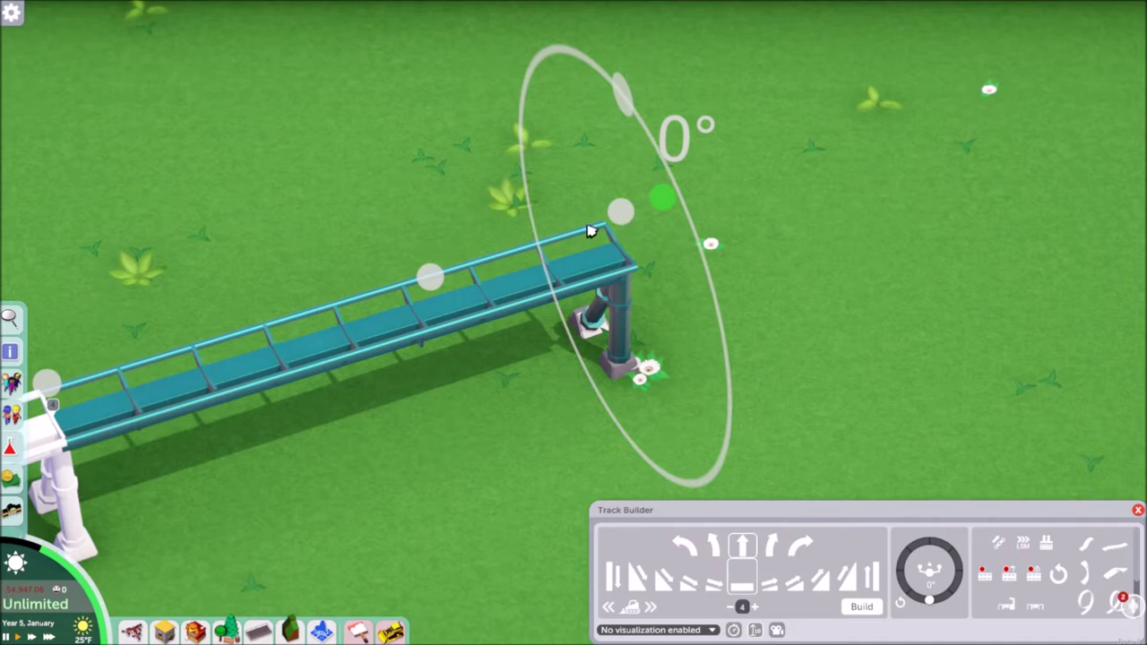
pyautogui.scroll(-3, 452, 275)
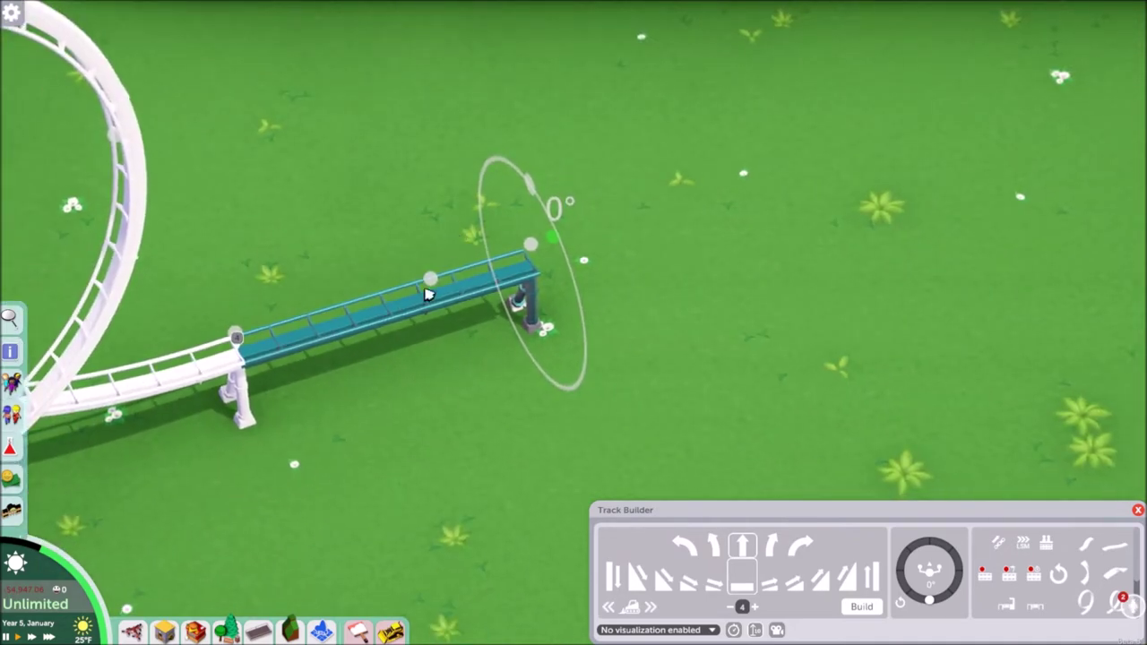
pyautogui.scroll(4, 427, 300)
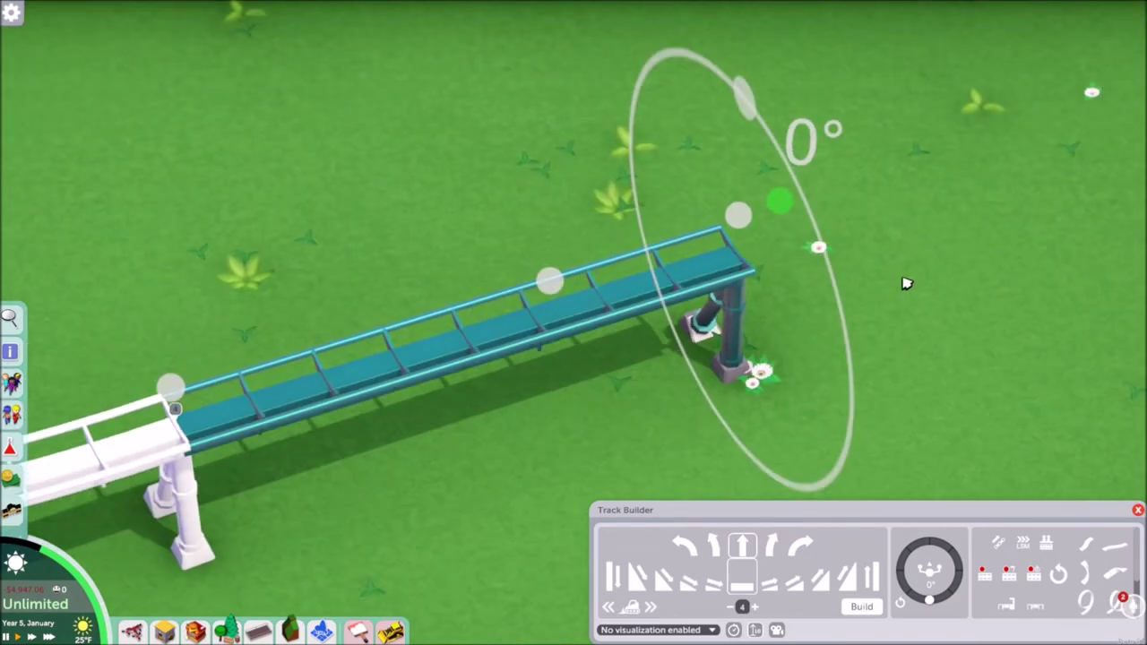
pyautogui.moveTo(819, 309); pyautogui.dragTo(633, 463)
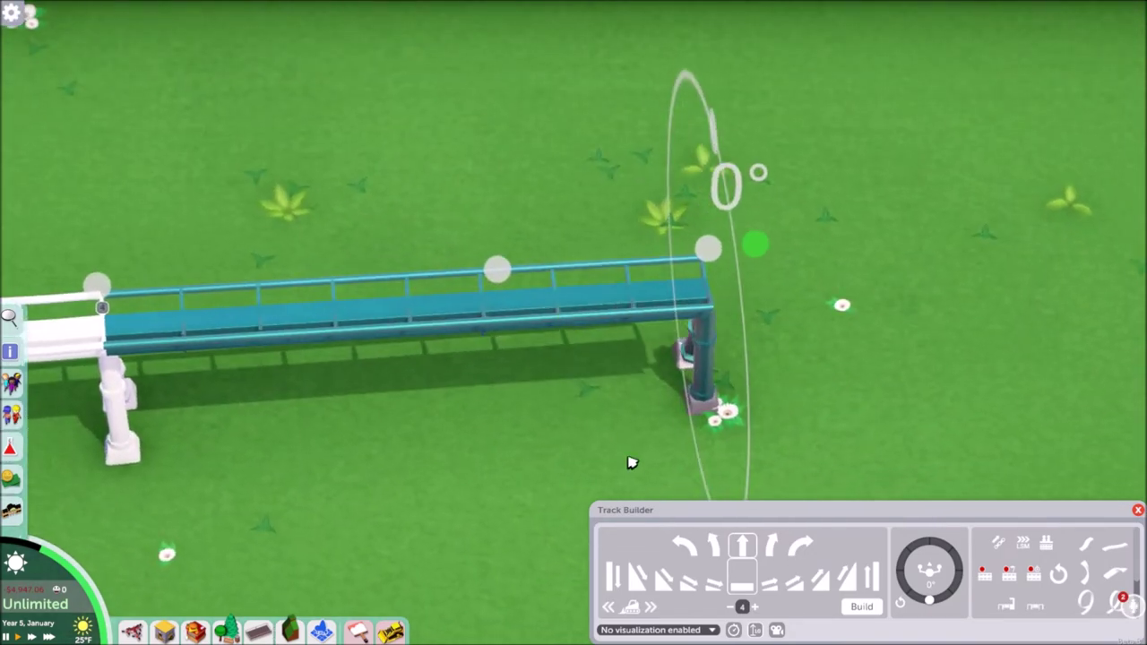
pyautogui.moveTo(503, 275)
pyautogui.mouseDown()
pyautogui.moveTo(499, 302)
pyautogui.moveTo(495, 279)
pyautogui.mouseUp()
pyautogui.scroll(-5, 538, 296)
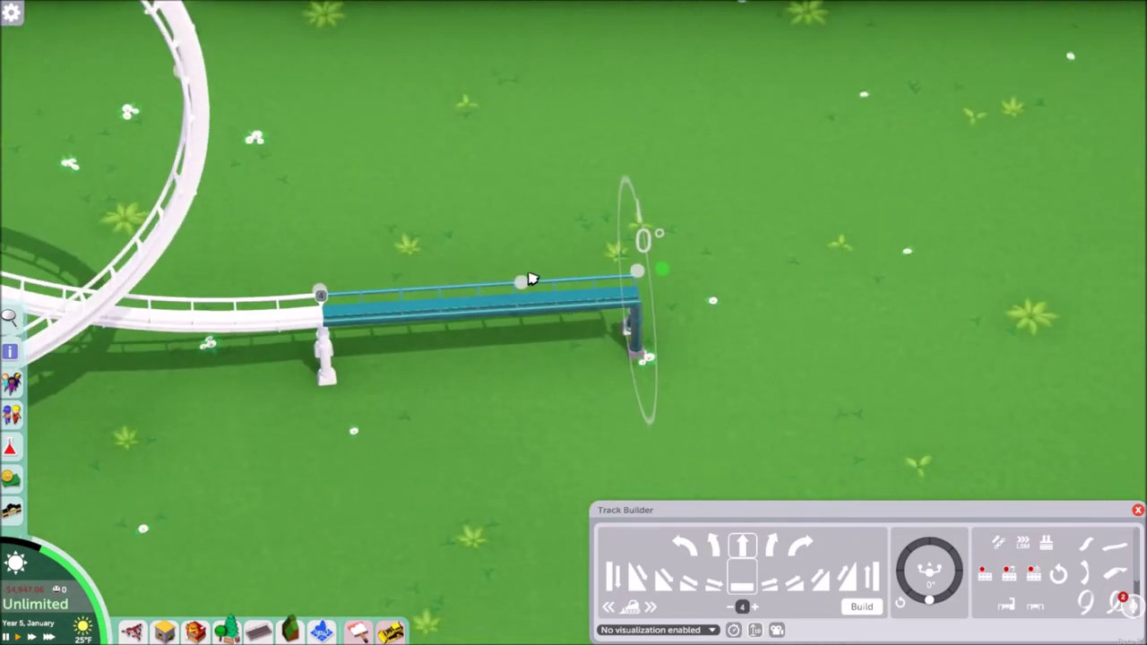
pyautogui.moveTo(524, 421); pyautogui.dragTo(561, 325)
pyautogui.scroll(5, 579, 313)
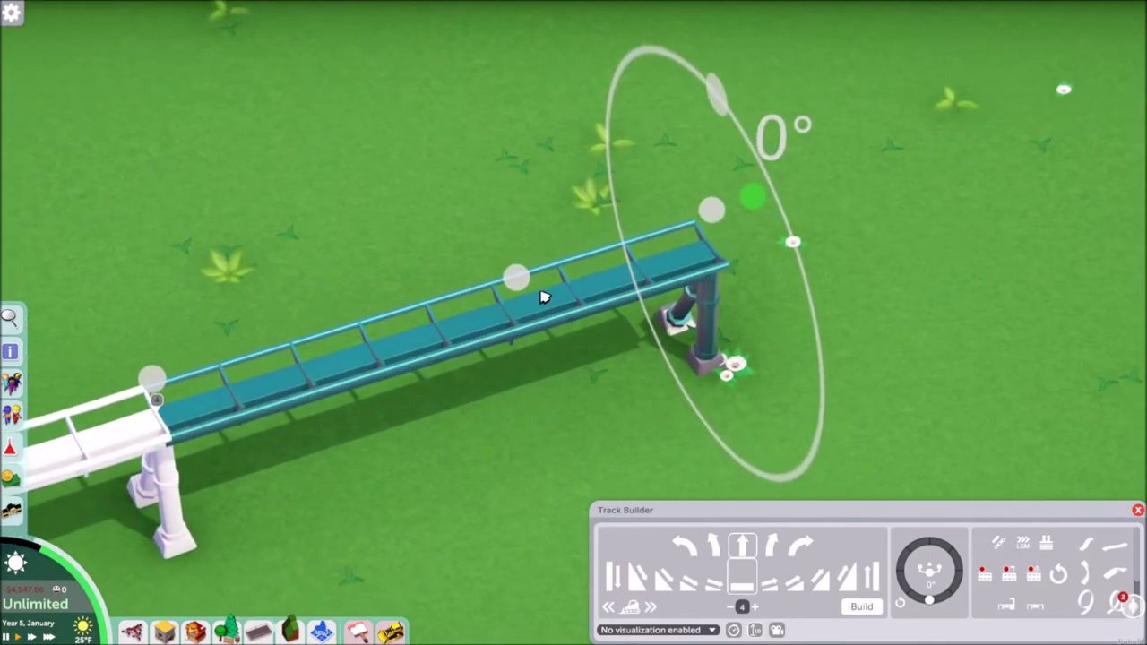
# Raise the straight segment's middle control point to form a hump, and bring it back down level with the track
pyautogui.moveTo(522, 290); pyautogui.dragTo(469, 36)
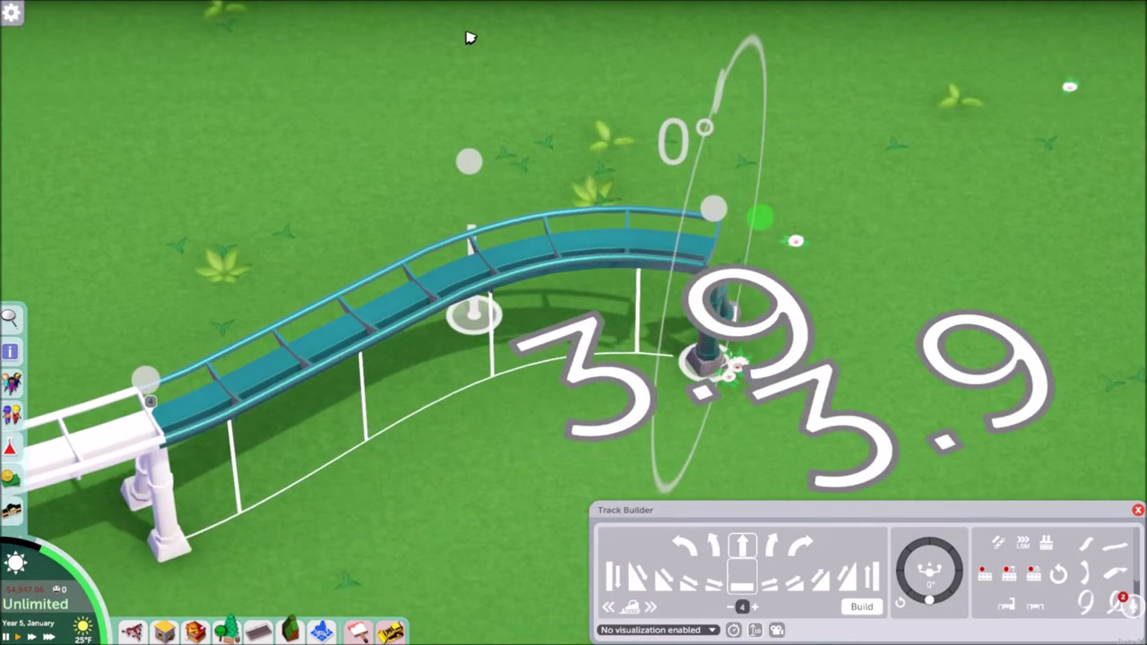
pyautogui.moveTo(470, 167); pyautogui.dragTo(488, 333)
pyautogui.moveTo(598, 558); pyautogui.dragTo(515, 441)
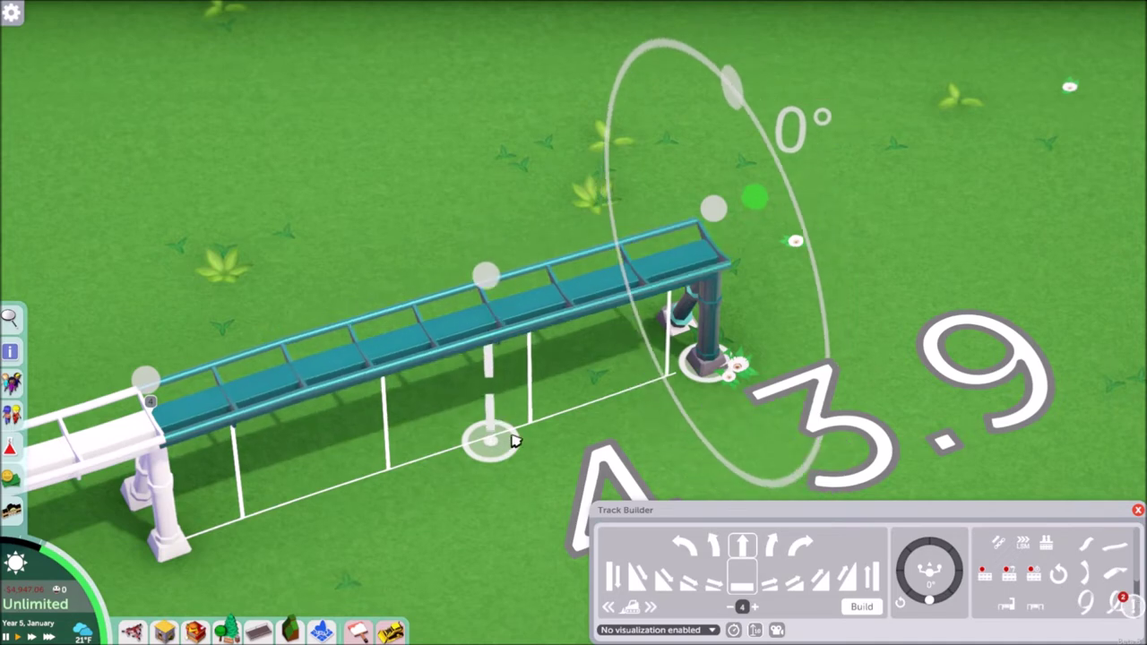
# Nudge the middle control point of the straight segment slightly along the track, keeping it level
pyautogui.scroll(-5, 514, 441)
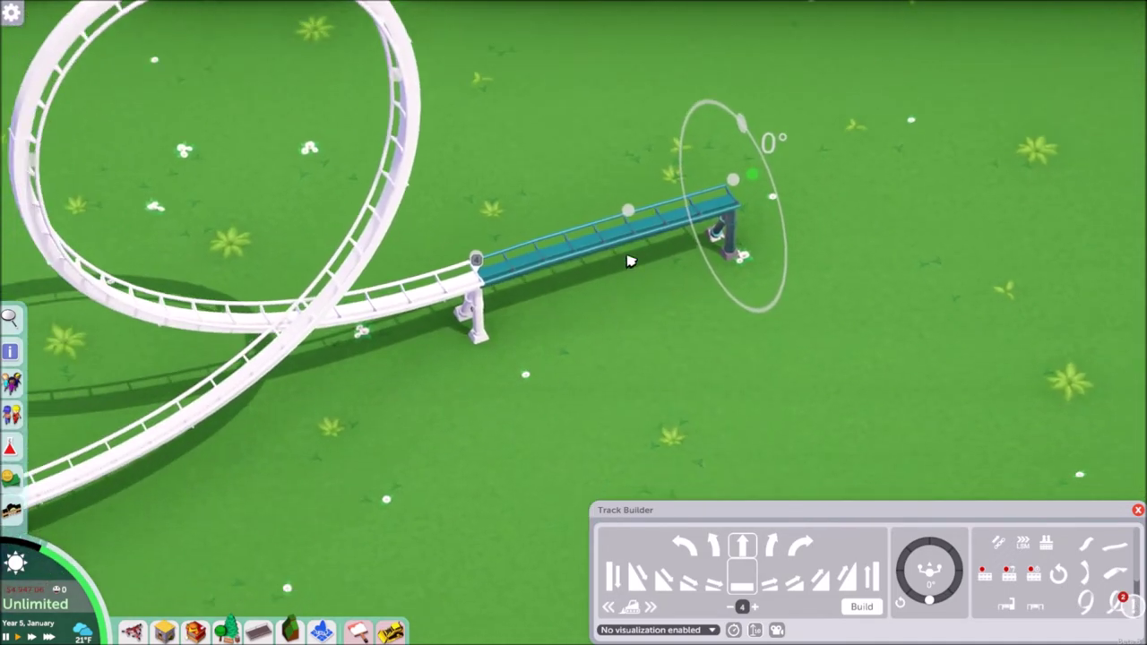
pyautogui.moveTo(581, 280); pyautogui.dragTo(515, 316)
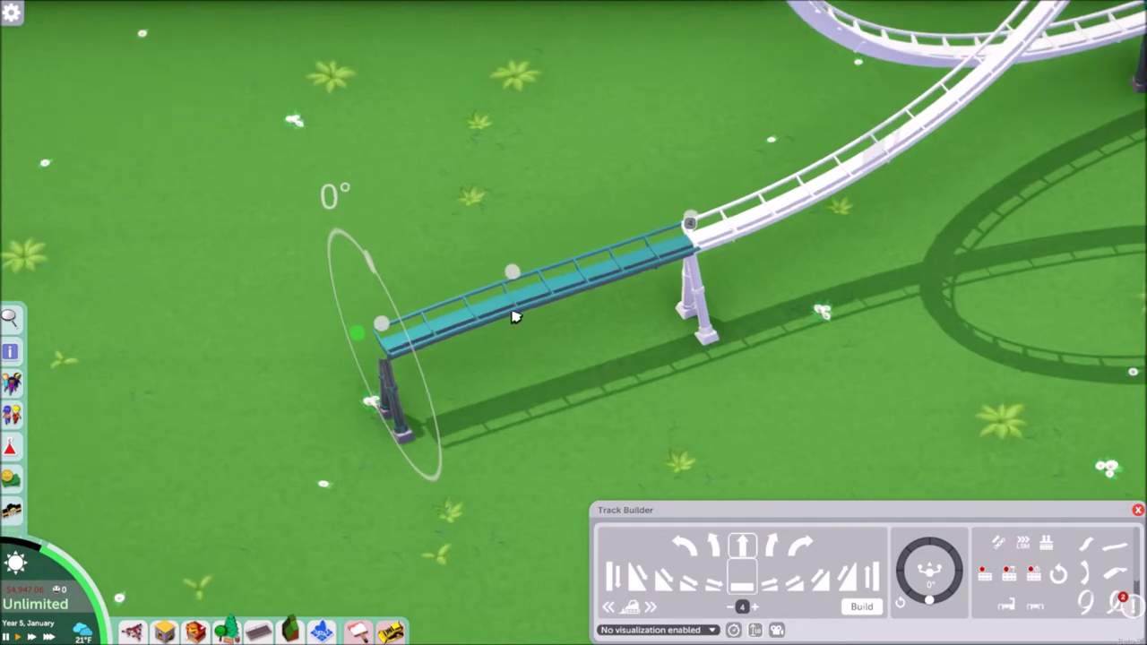
pyautogui.scroll(4, 515, 324)
pyautogui.scroll(-2, 513, 328)
pyautogui.scroll(2, 510, 279)
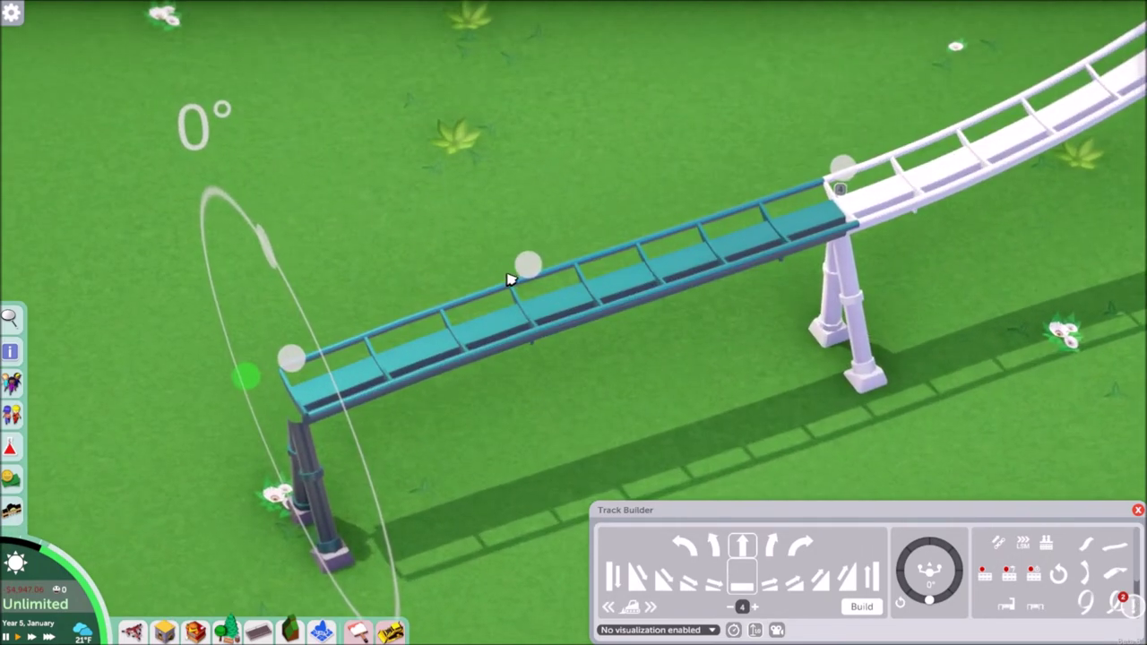
pyautogui.click(535, 267)
pyautogui.moveTo(538, 279); pyautogui.dragTo(539, 279)
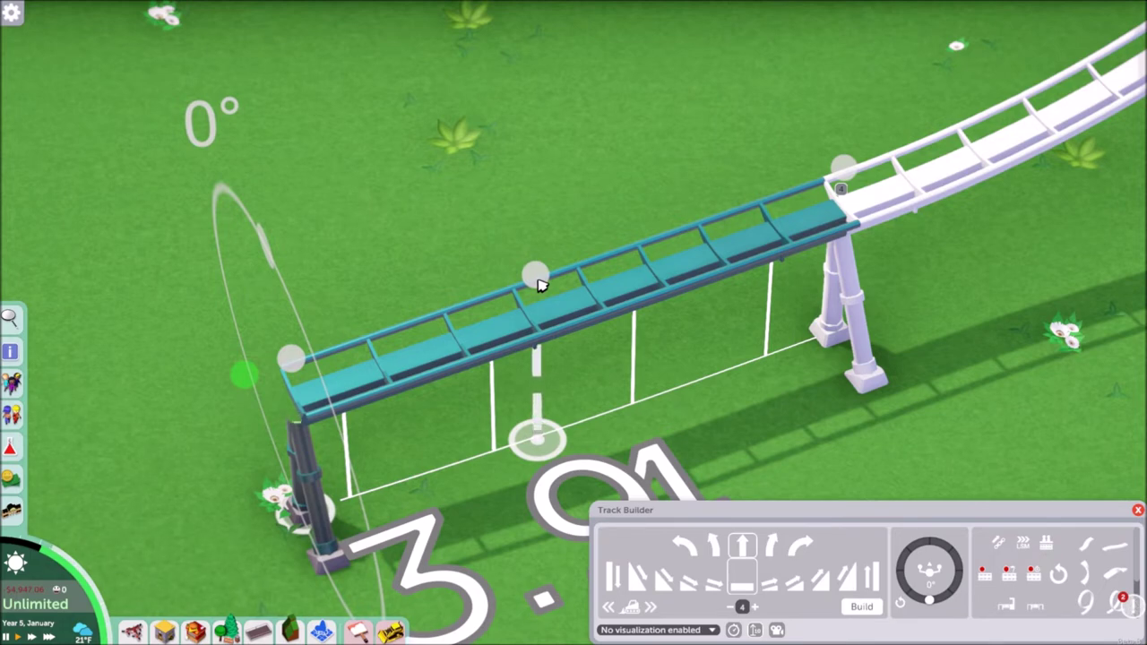
pyautogui.click(539, 282)
# Raise the straight segment's end point well above the loop exit to form an S-shaped climb with a level top
pyautogui.scroll(-5, 534, 280)
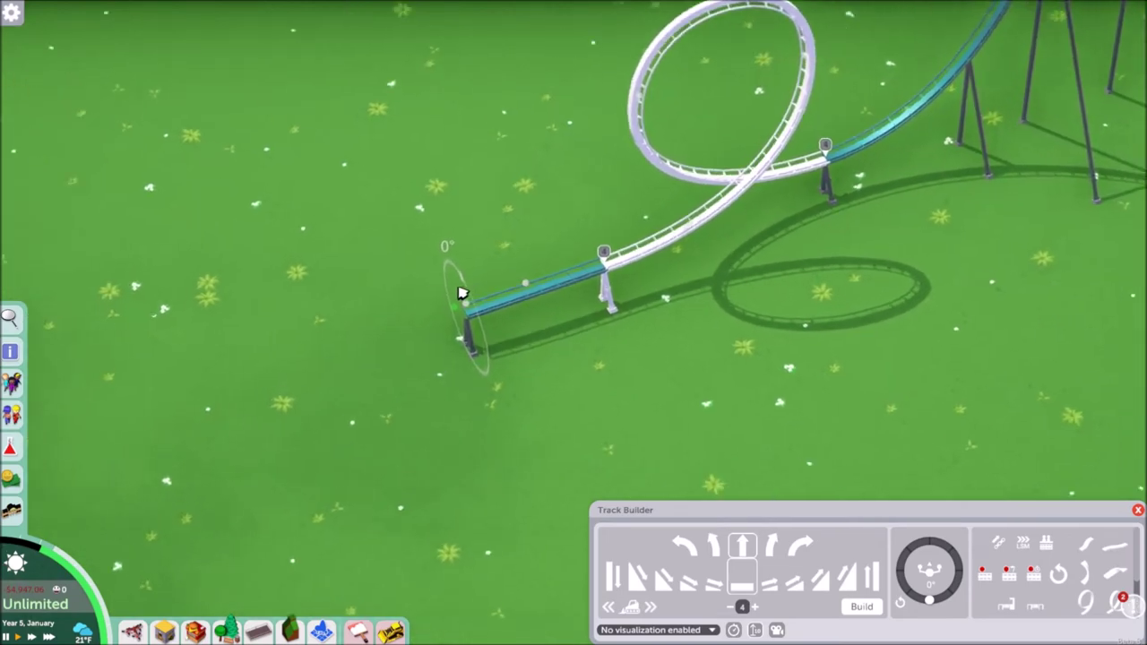
pyautogui.scroll(5, 462, 293)
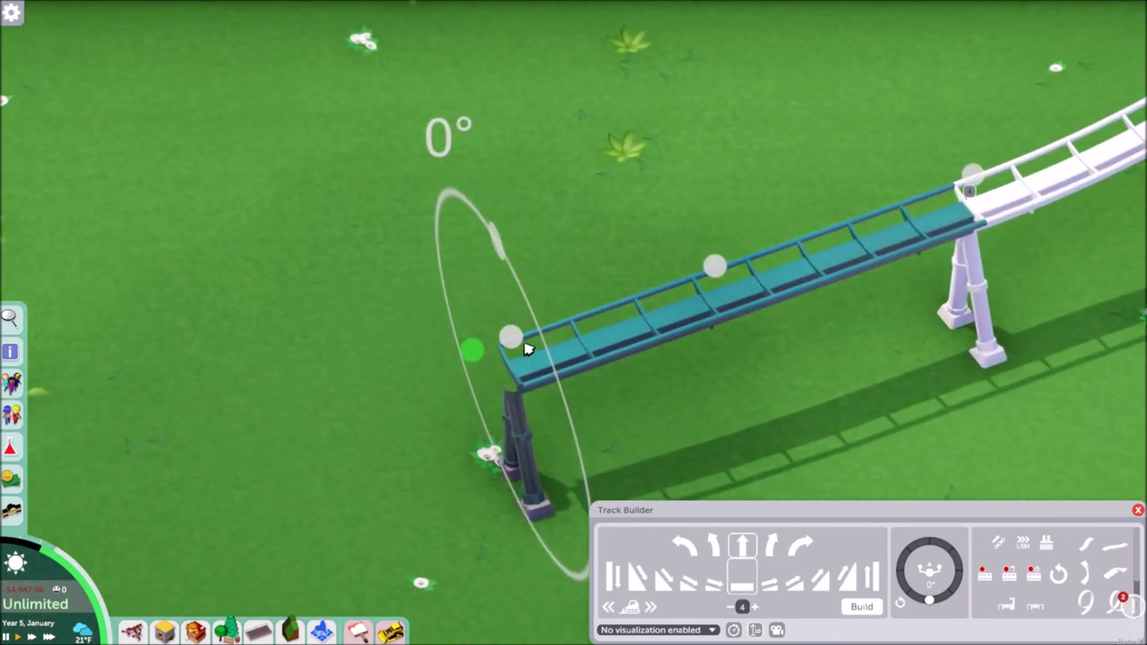
pyautogui.moveTo(520, 343); pyautogui.dragTo(511, 4)
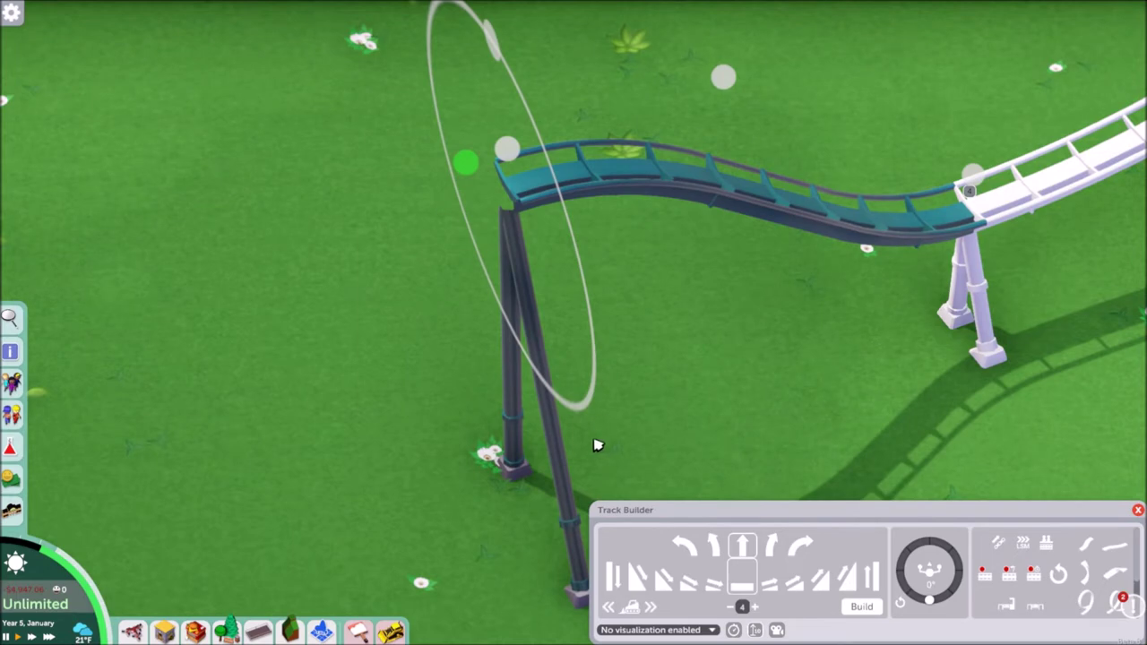
pyautogui.scroll(-3, 598, 446)
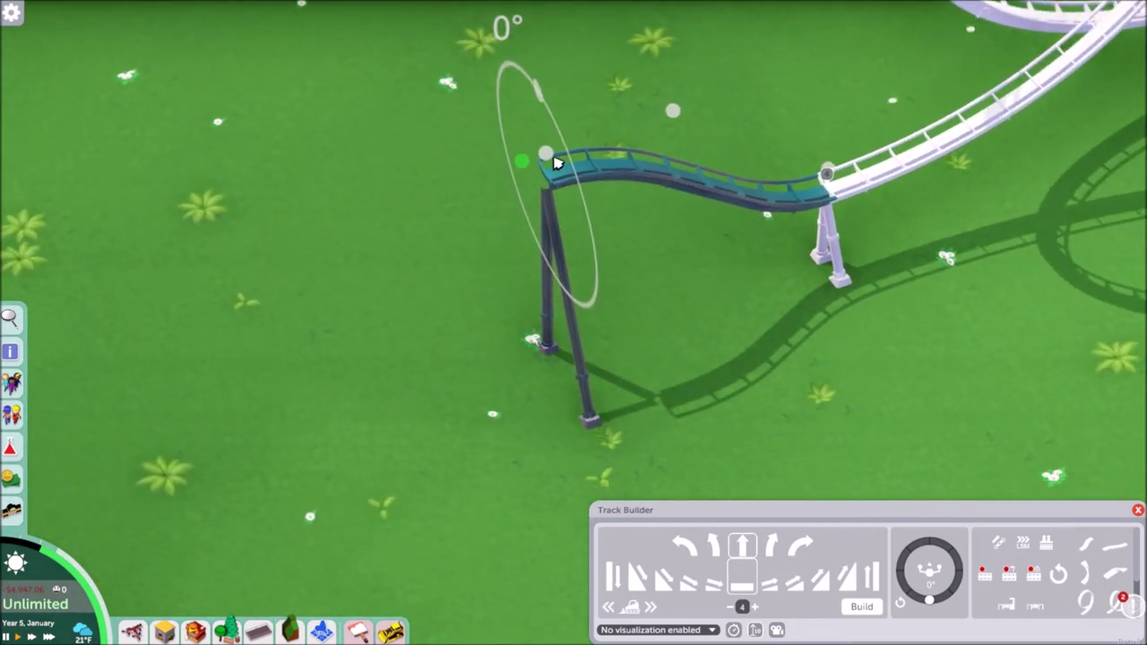
pyautogui.moveTo(554, 162); pyautogui.dragTo(520, 4)
pyautogui.moveTo(685, 240); pyautogui.dragTo(558, 383)
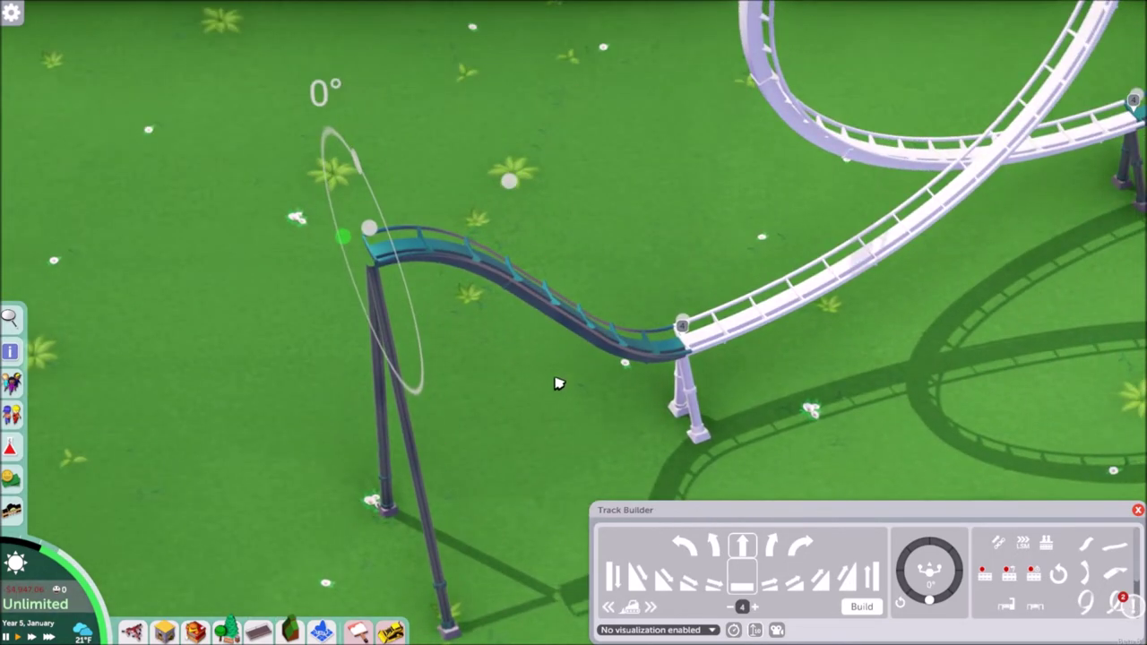
pyautogui.moveTo(706, 328); pyautogui.dragTo(517, 336)
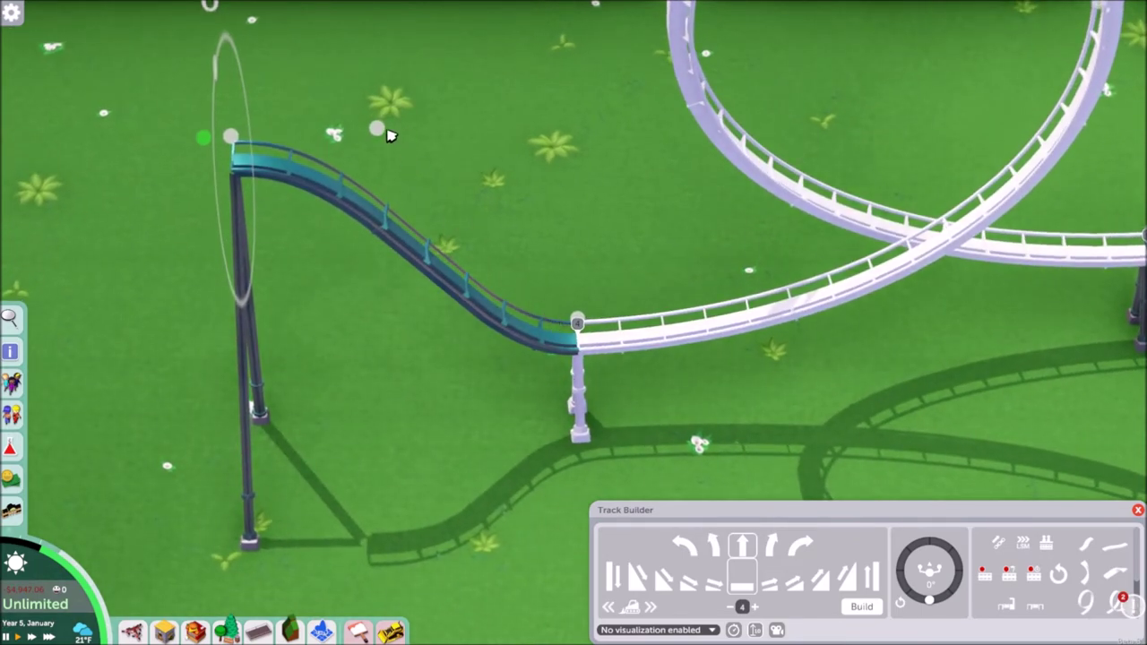
# Shift the middle control point of the S-shaped climb slightly toward the climb's end, keeping its height
pyautogui.moveTo(381, 133)
pyautogui.mouseDown()
pyautogui.moveTo(524, 145)
pyautogui.moveTo(601, 124)
pyautogui.moveTo(346, 133)
pyautogui.moveTo(285, 154)
pyautogui.moveTo(167, 133)
pyautogui.moveTo(364, 171)
pyautogui.moveTo(375, 136)
pyautogui.mouseUp()
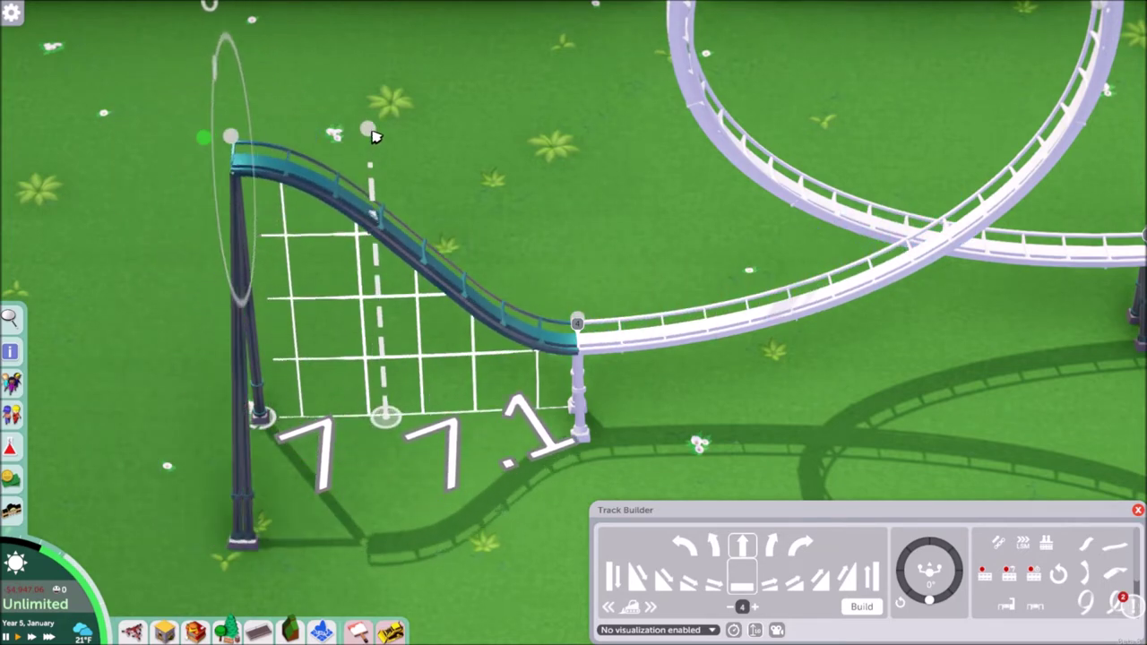
pyautogui.scroll(-3, 341, 260)
pyautogui.moveTo(356, 320); pyautogui.dragTo(543, 397)
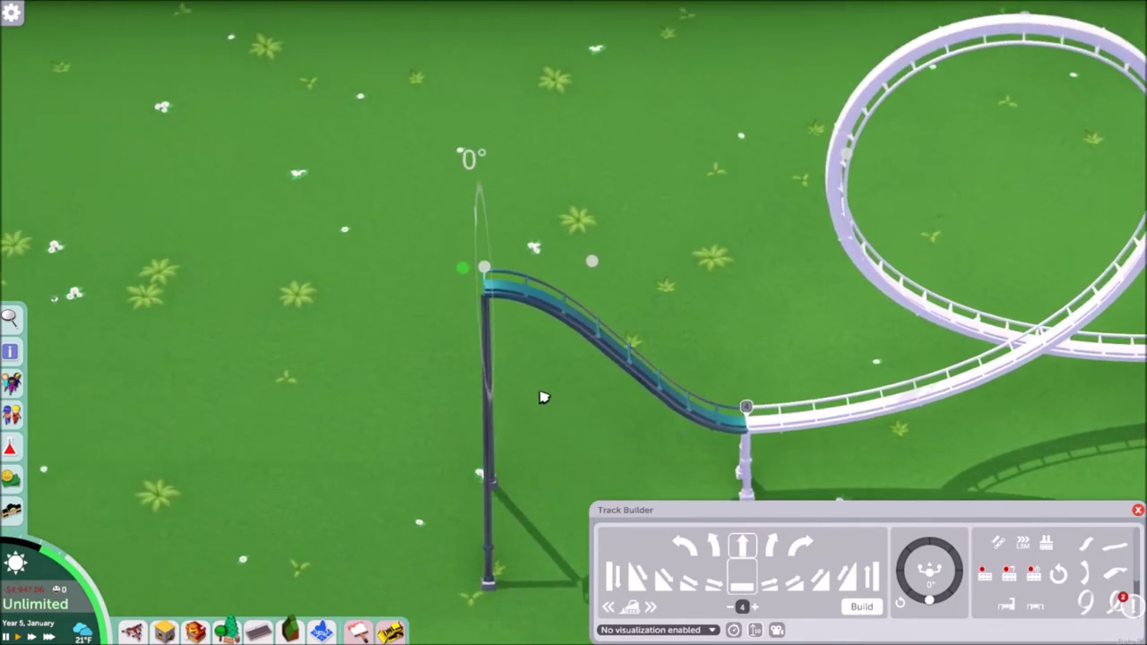
pyautogui.scroll(2, 582, 305)
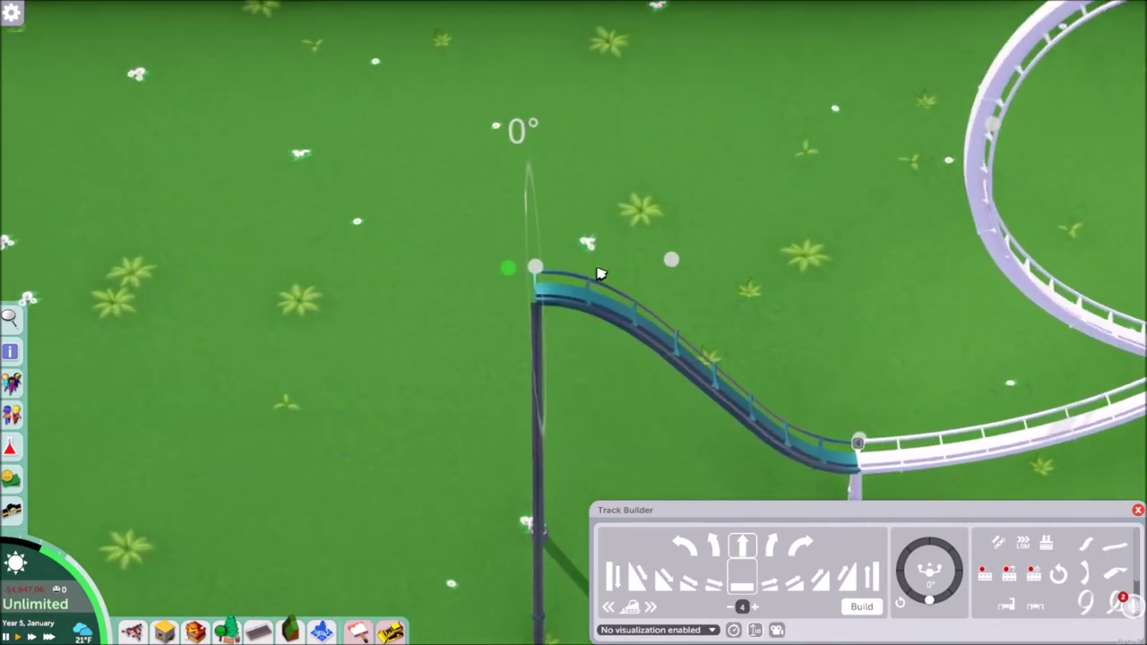
pyautogui.scroll(-3, 591, 309)
pyautogui.moveTo(579, 300); pyautogui.dragTo(574, 126)
pyautogui.scroll(2, 544, 238)
pyautogui.moveTo(587, 336); pyautogui.dragTo(674, 412)
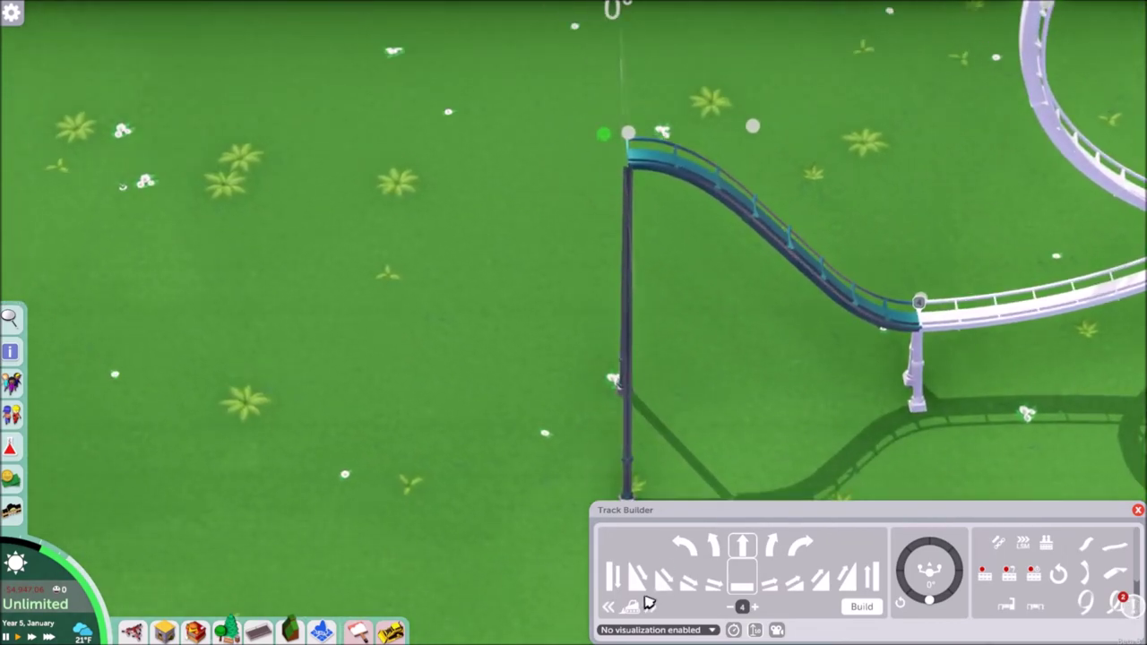
# Select the node in the middle of the first drop to expose its direction handles and banking ring
pyautogui.moveTo(696, 398); pyautogui.dragTo(529, 446)
pyautogui.moveTo(619, 399); pyautogui.dragTo(403, 384)
pyautogui.moveTo(577, 194); pyautogui.dragTo(417, 334)
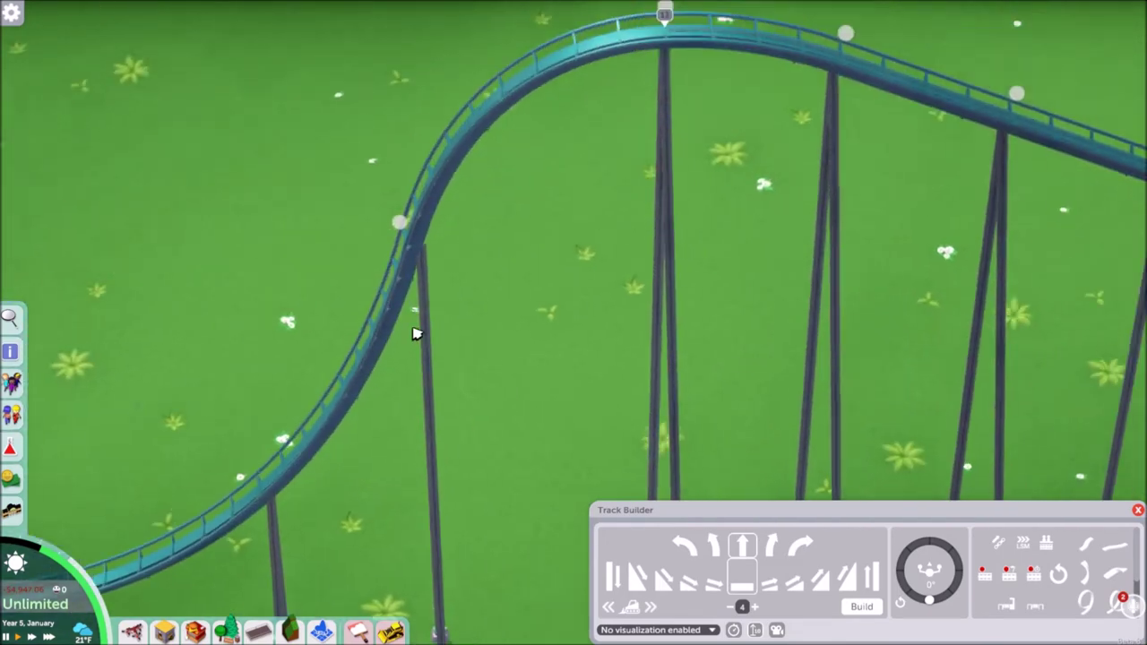
pyautogui.scroll(-2, 527, 256)
pyautogui.moveTo(527, 256); pyautogui.dragTo(579, 203)
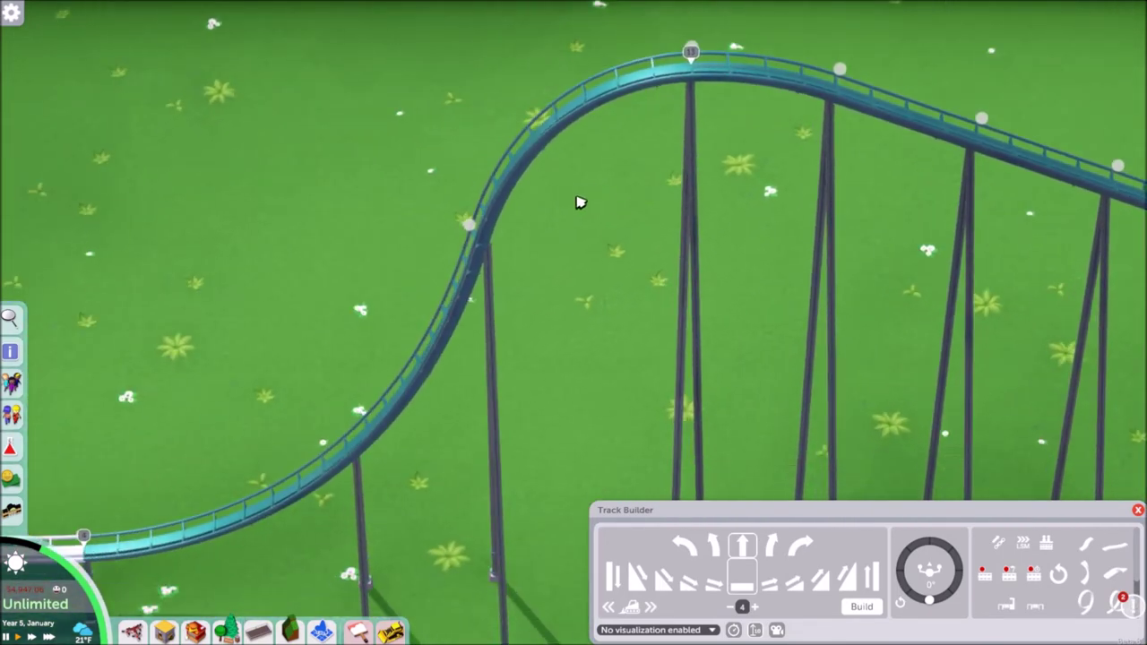
pyautogui.scroll(2, 302, 415)
pyautogui.moveTo(302, 415); pyautogui.dragTo(489, 256)
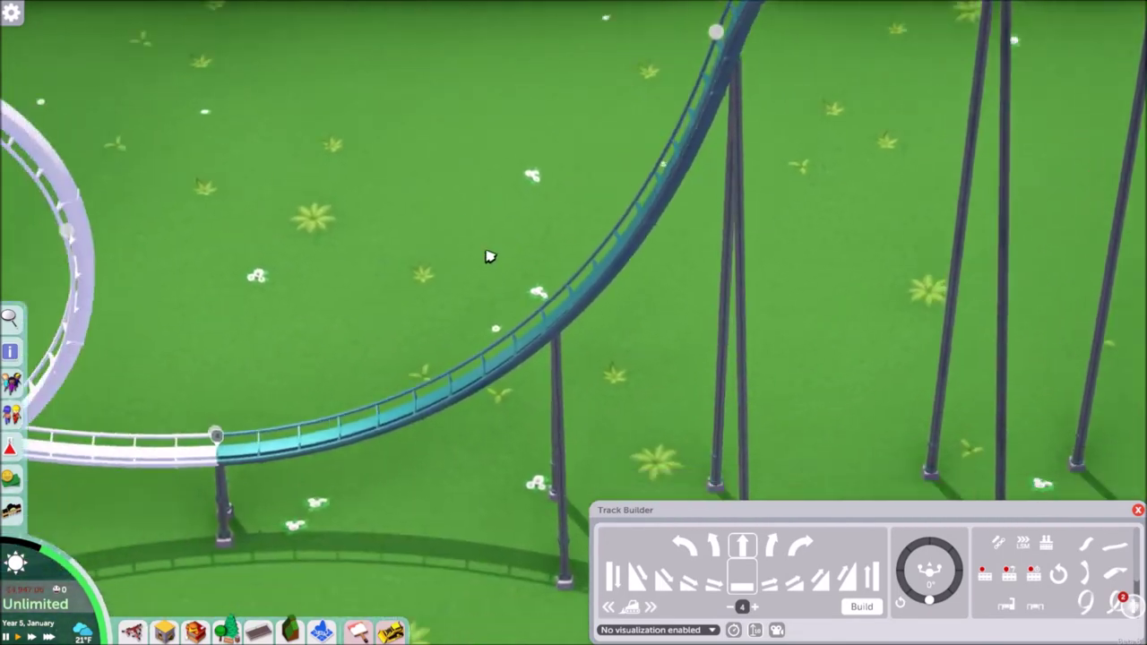
pyautogui.scroll(1, 295, 366)
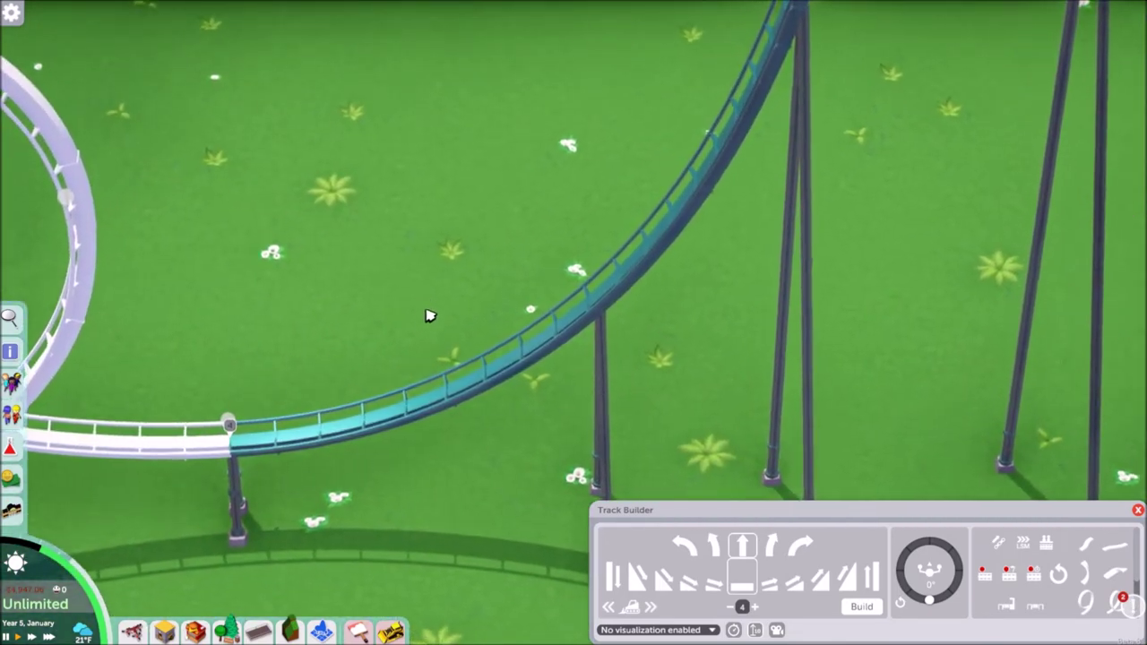
pyautogui.moveTo(573, 170); pyautogui.dragTo(419, 233)
pyautogui.scroll(1, 377, 315)
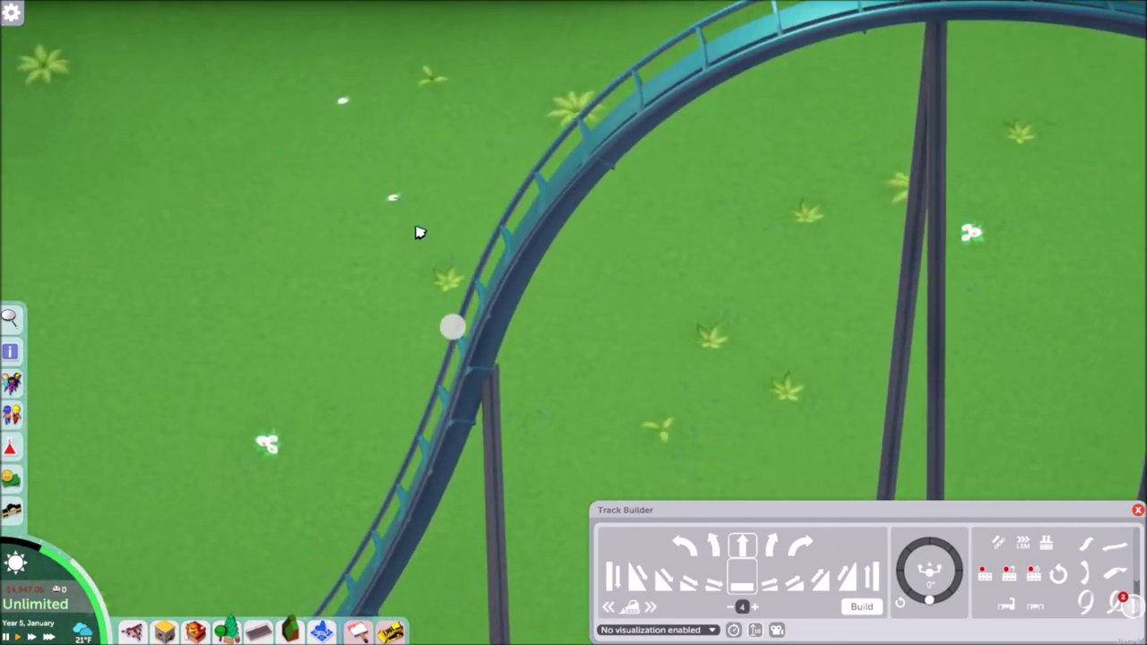
pyautogui.click(458, 333)
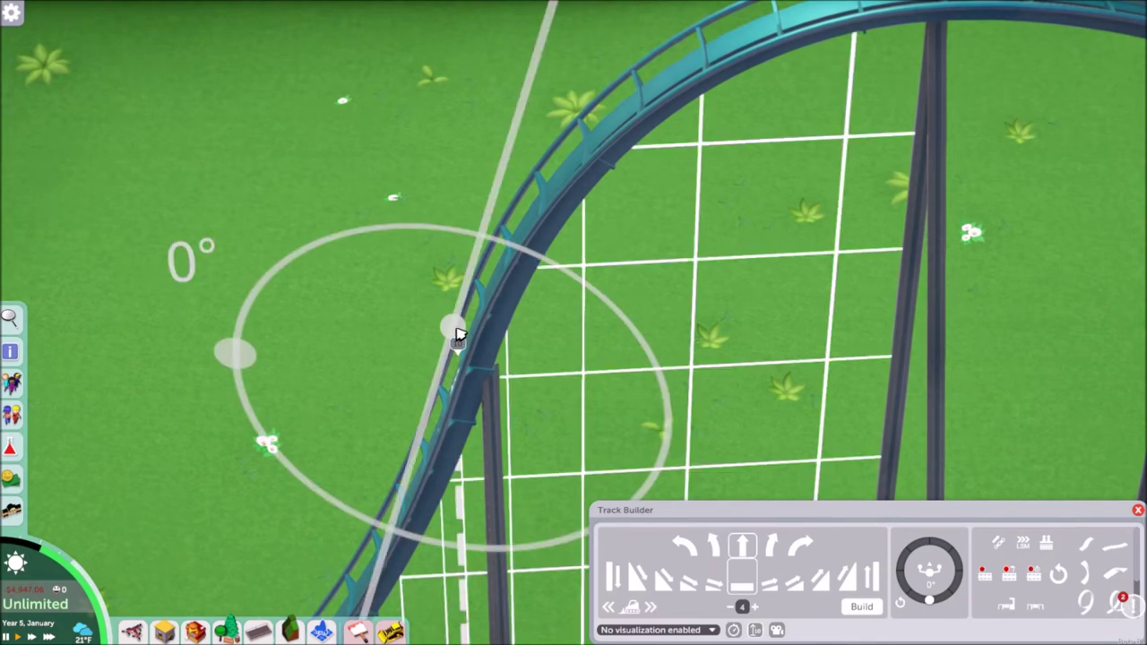
# Try to shift the direction handles of the first drop's middle node sideways, viewed from above along the track
pyautogui.scroll(-5, 457, 334)
pyautogui.moveTo(397, 339); pyautogui.dragTo(165, 133)
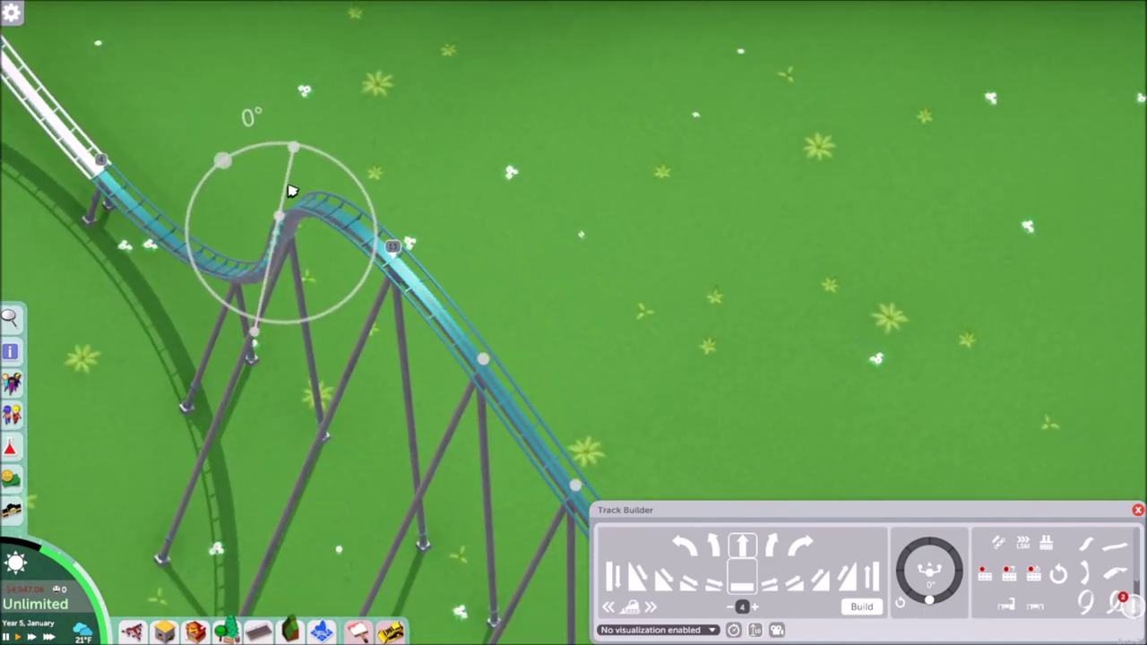
pyautogui.moveTo(290, 186); pyautogui.dragTo(543, 277)
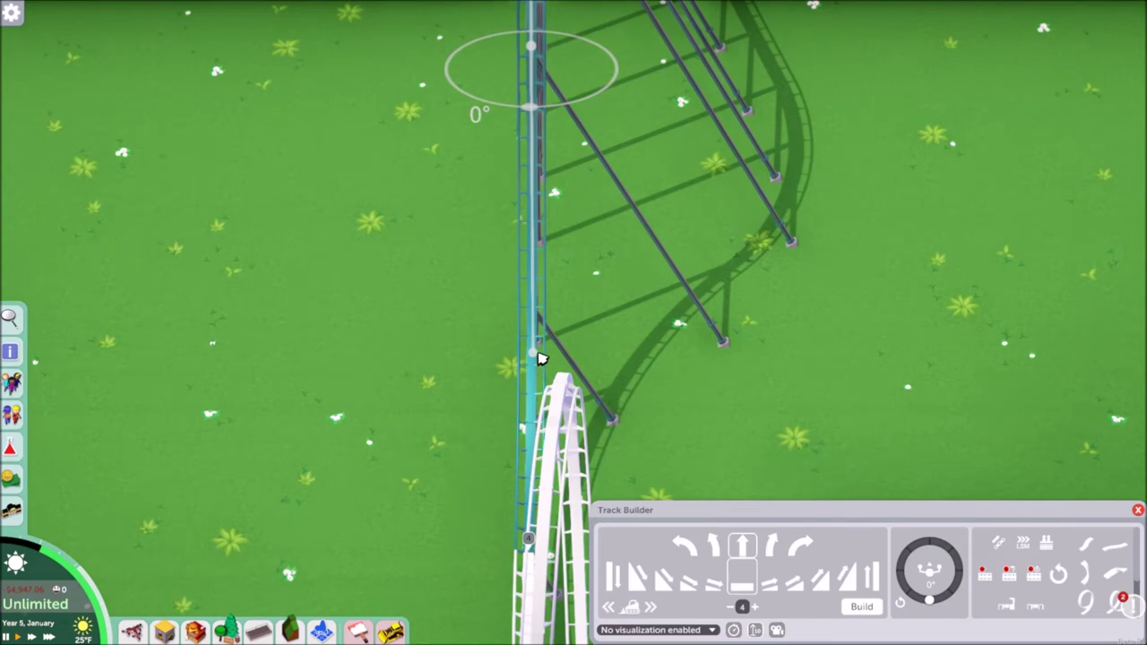
pyautogui.moveTo(516, 352); pyautogui.dragTo(560, 350)
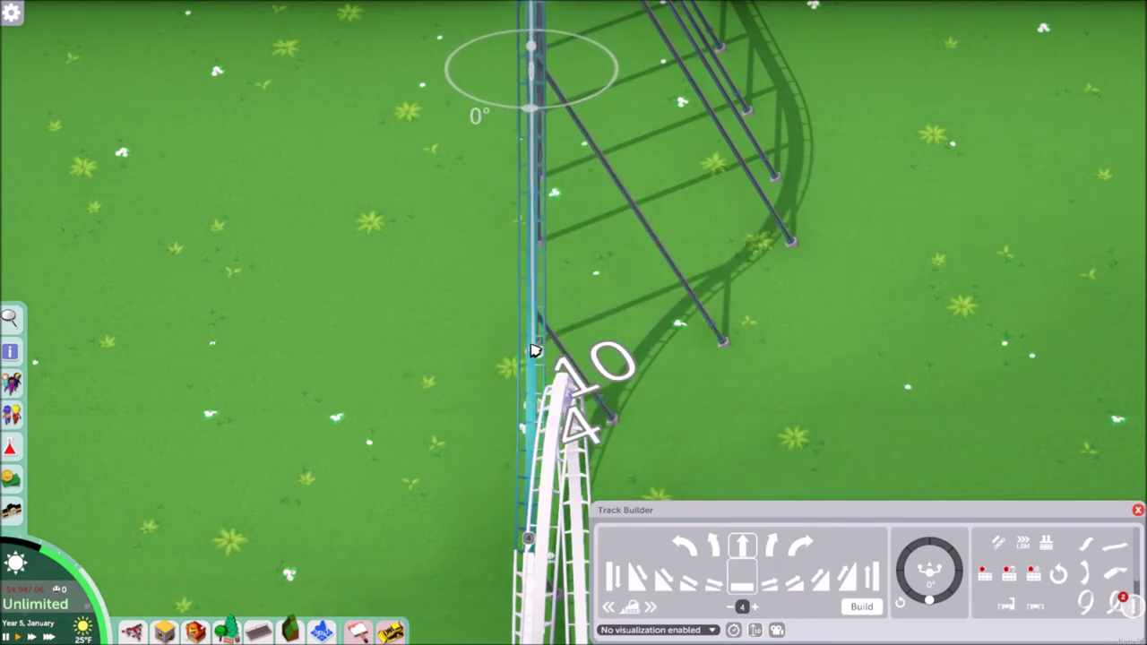
pyautogui.moveTo(554, 278); pyautogui.dragTo(515, 414)
pyautogui.moveTo(509, 203); pyautogui.dragTo(520, 253)
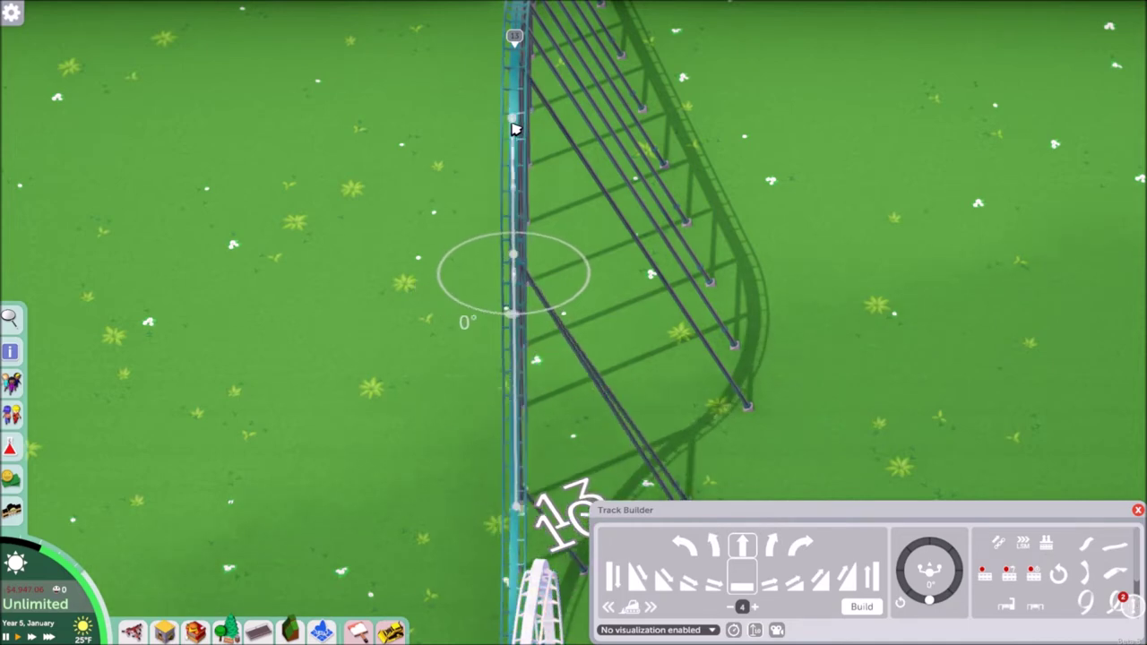
# Swing the drop node's handles to a flatter, straighter slope, and bring the lower handle back down to about 2.9 for a steep curve
pyautogui.moveTo(487, 146); pyautogui.dragTo(529, 359)
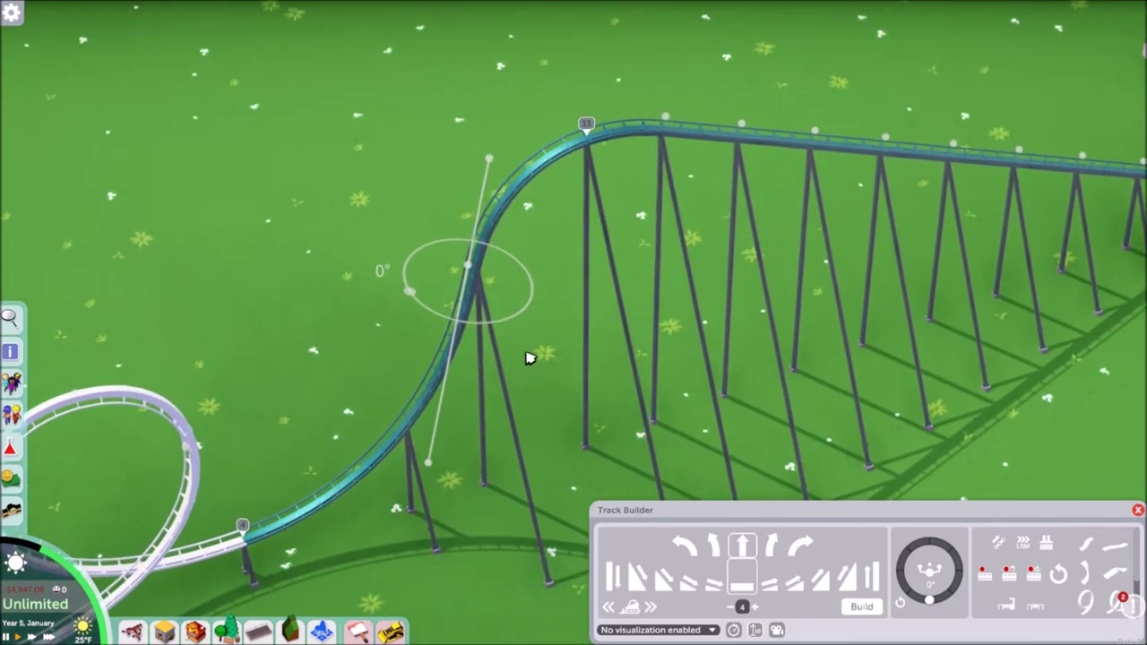
pyautogui.scroll(2, 535, 349)
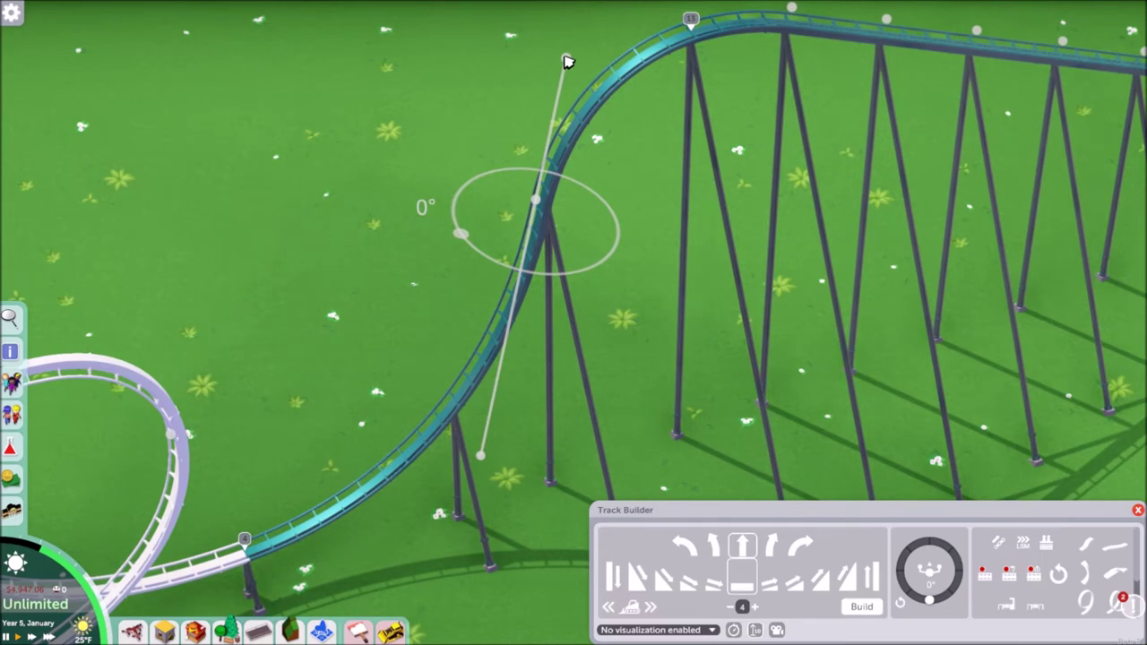
pyautogui.moveTo(616, 105); pyautogui.dragTo(652, 147)
pyautogui.moveTo(674, 191); pyautogui.dragTo(632, 159)
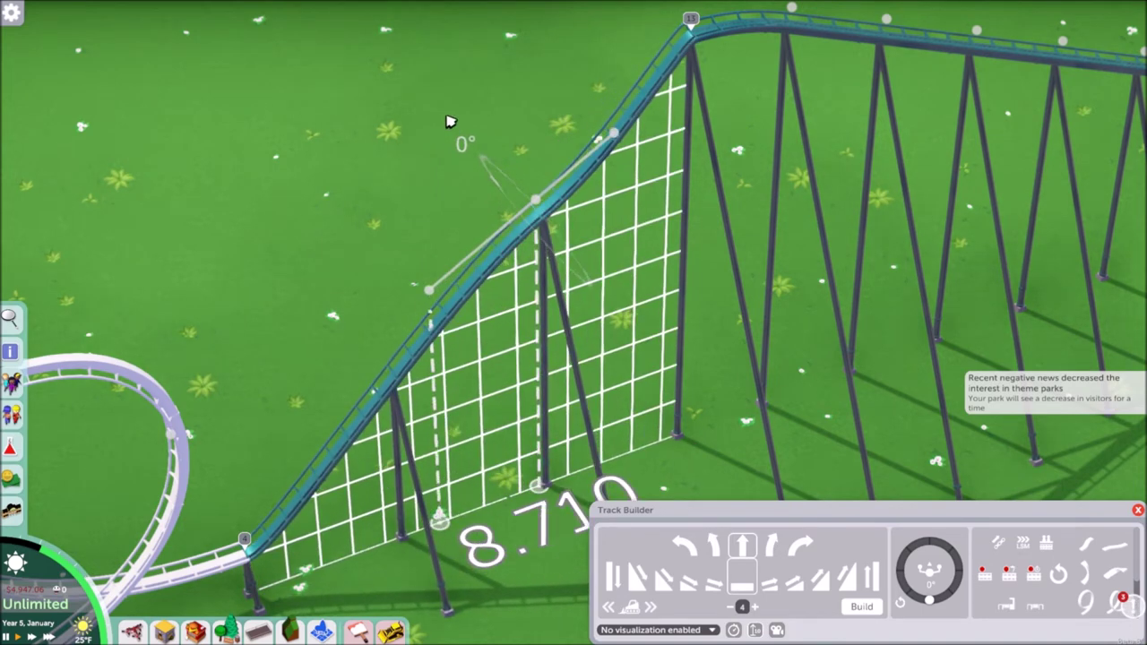
pyautogui.moveTo(474, 65); pyautogui.dragTo(448, 173)
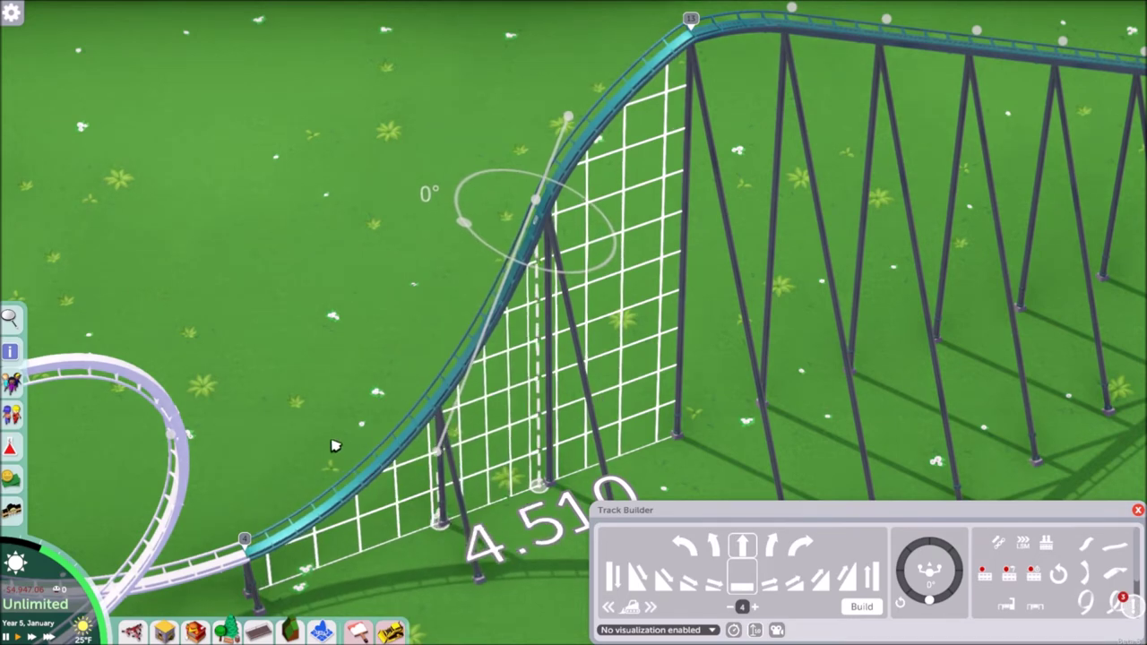
pyautogui.moveTo(107, 550); pyautogui.dragTo(17, 587)
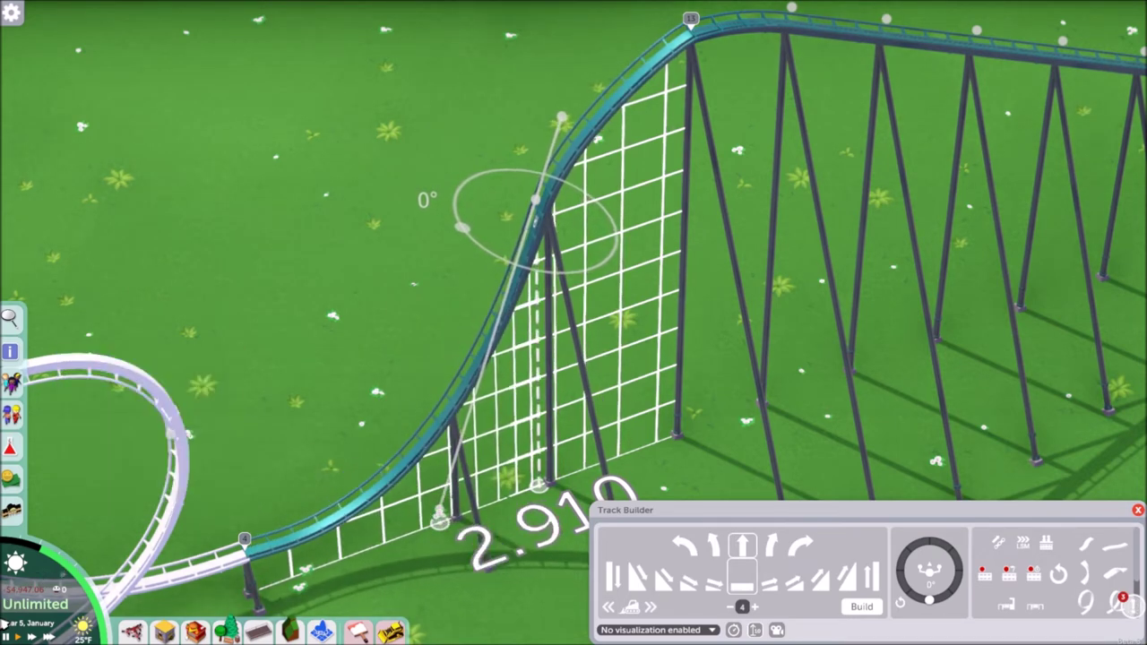
# Examine the reshaped first drop and its middle node from the opposite side
pyautogui.press('e')
pyautogui.press('e')
pyautogui.moveTo(735, 233); pyautogui.dragTo(625, 368)
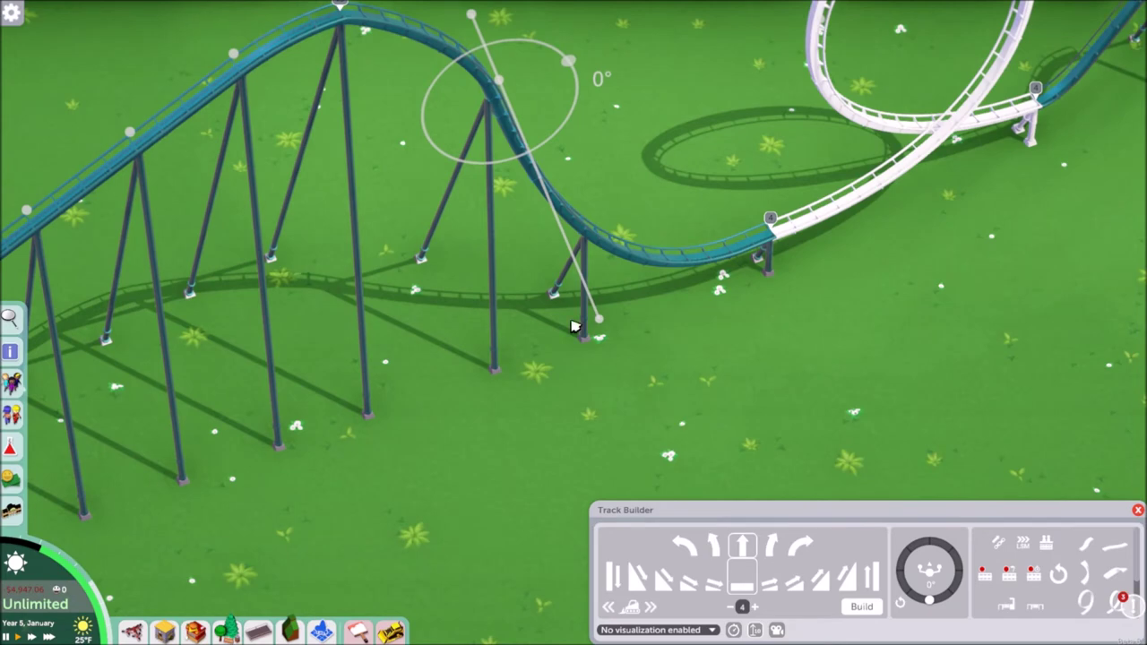
pyautogui.press('w')
pyautogui.scroll(2, 569, 309)
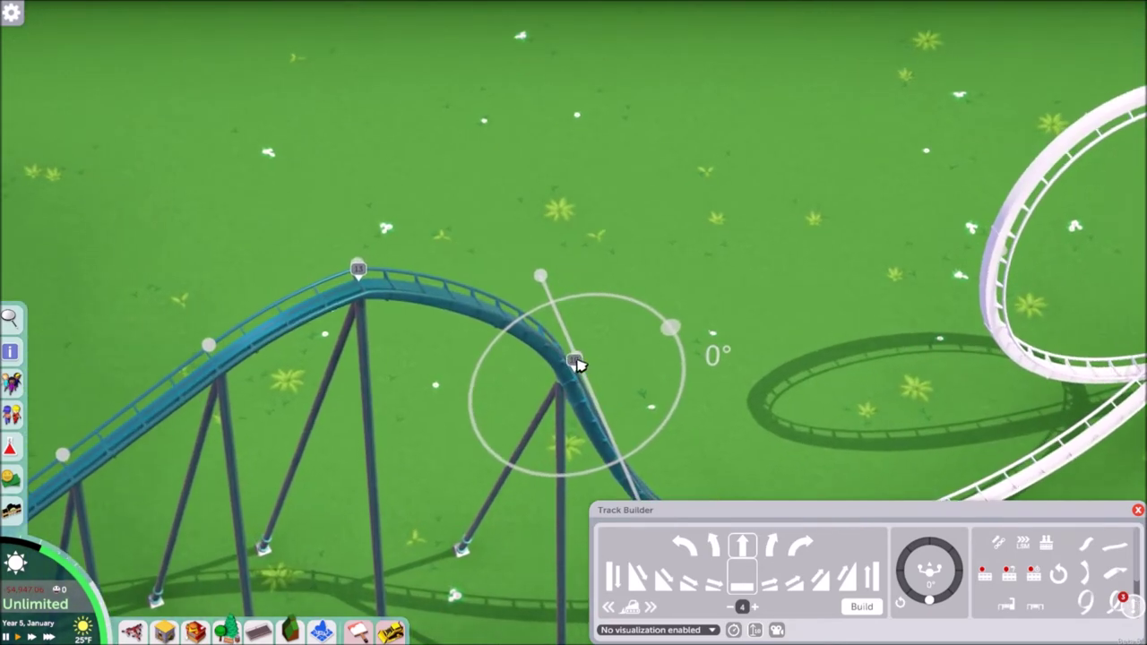
pyautogui.moveTo(584, 383); pyautogui.dragTo(582, 273)
pyautogui.moveTo(596, 475); pyautogui.dragTo(575, 378)
pyautogui.scroll(-3, 448, 274)
pyautogui.press('e')
# Rotate the banking of the drop's middle node through several full turns to -14°, twisting the track into tight corkscrews
pyautogui.scroll(3, 422, 236)
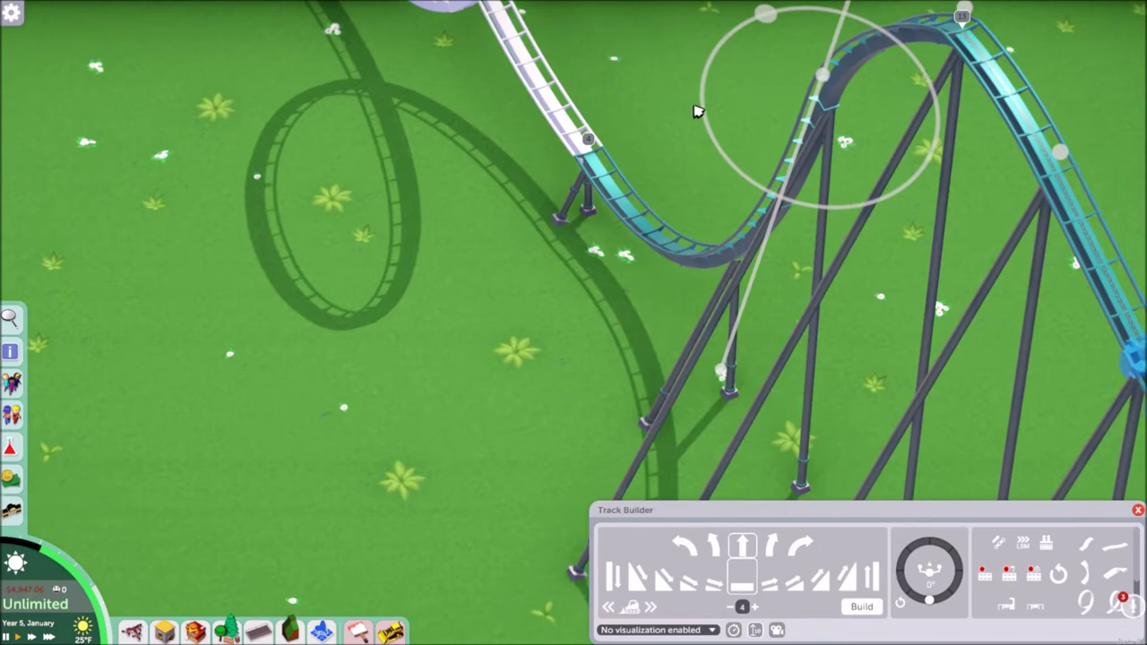
pyautogui.press('w')
pyautogui.press('d')
pyautogui.press('d')
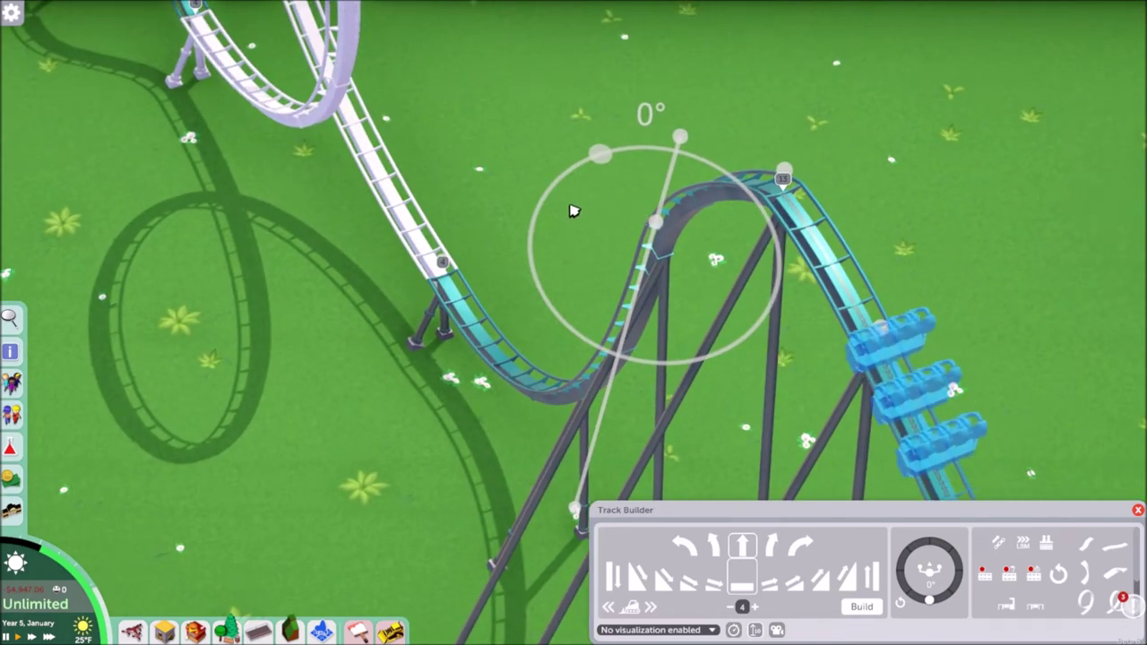
pyautogui.moveTo(603, 158); pyautogui.dragTo(587, 221)
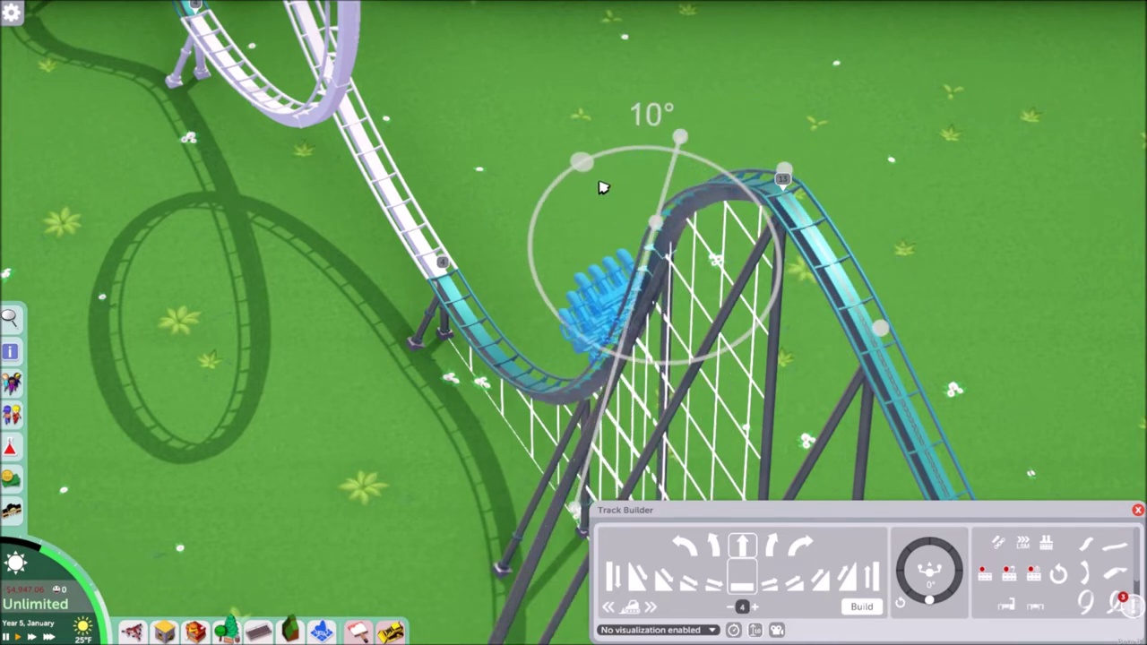
pyautogui.moveTo(603, 190); pyautogui.dragTo(545, 417)
pyautogui.moveTo(617, 260); pyautogui.dragTo(505, 291)
pyautogui.scroll(1, 504, 291)
pyautogui.moveTo(511, 226); pyautogui.dragTo(566, 298)
pyautogui.scroll(-3, 668, 260)
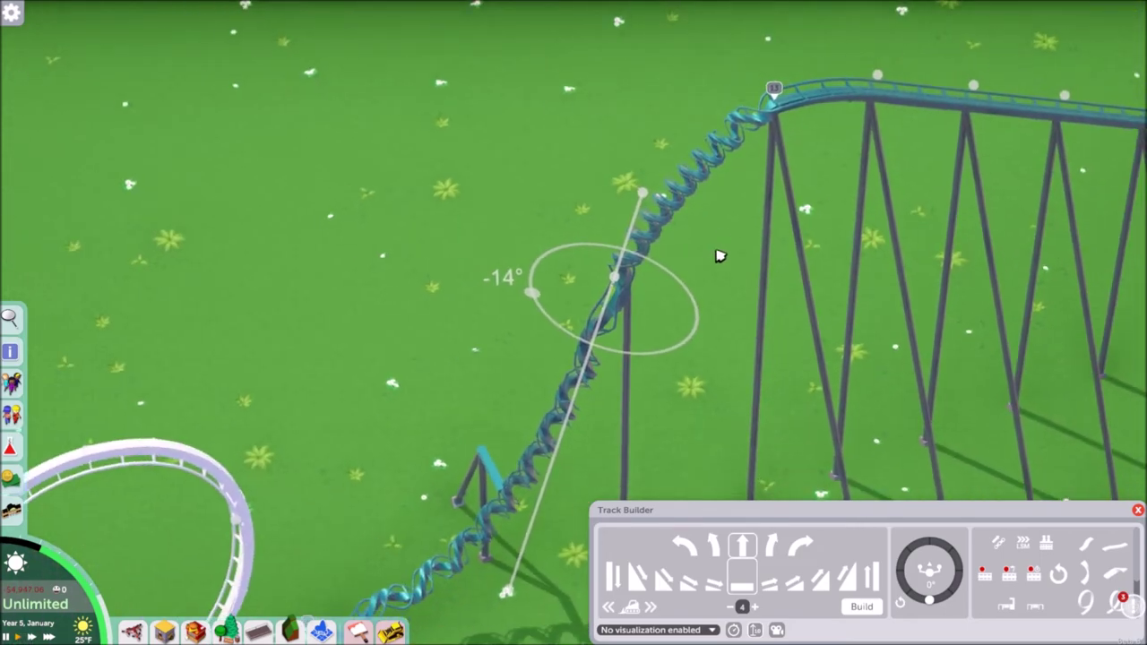
# Examine the top of the twisted drop and the lift hill leading up to it
pyautogui.scroll(8, 761, 113)
pyautogui.moveTo(714, 155); pyautogui.dragTo(386, 335)
pyautogui.scroll(-4, 248, 198)
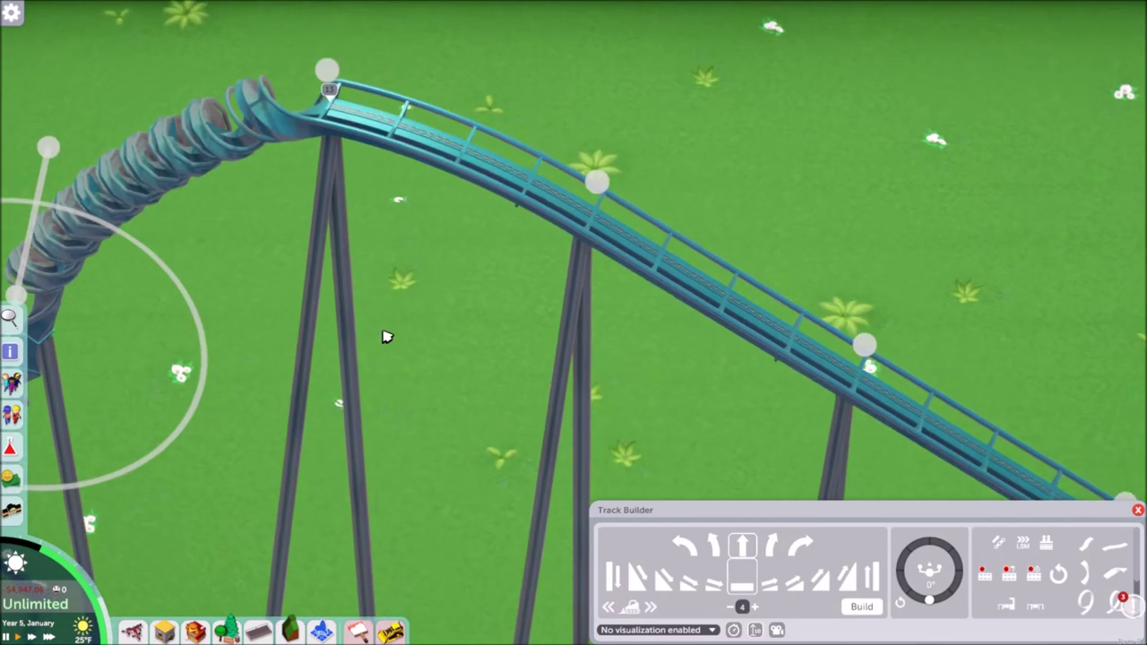
pyautogui.moveTo(262, 282); pyautogui.dragTo(829, 58)
pyautogui.scroll(-2, 534, 247)
pyautogui.scroll(-2, 533, 247)
pyautogui.moveTo(534, 246); pyautogui.dragTo(599, 218)
pyautogui.moveTo(694, 201); pyautogui.dragTo(412, 452)
pyautogui.moveTo(856, 211); pyautogui.dragTo(641, 272)
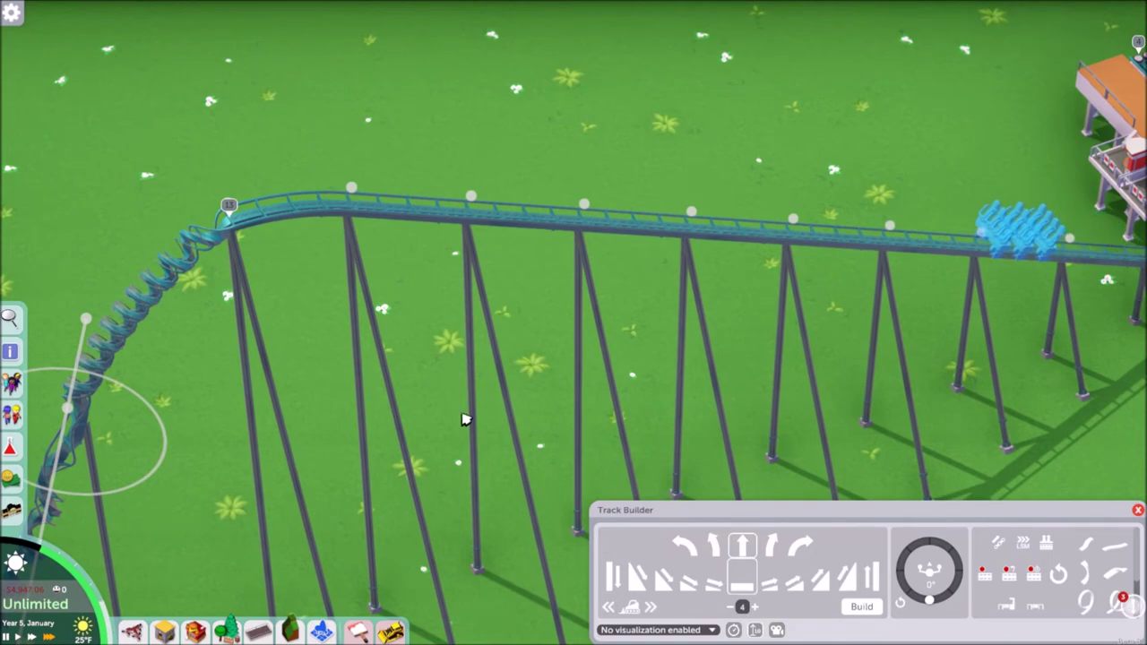
# Follow the test train over the lift hill, down the twisted drop and into the vertical loop
pyautogui.moveTo(466, 419); pyautogui.dragTo(783, 332)
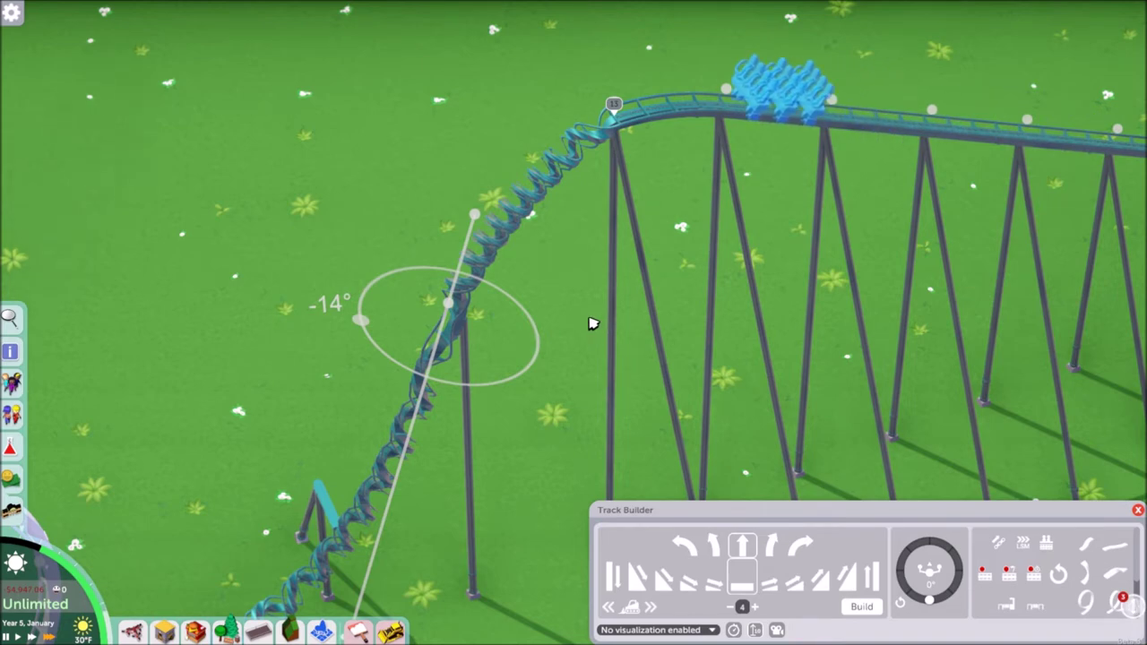
pyautogui.scroll(2, 579, 157)
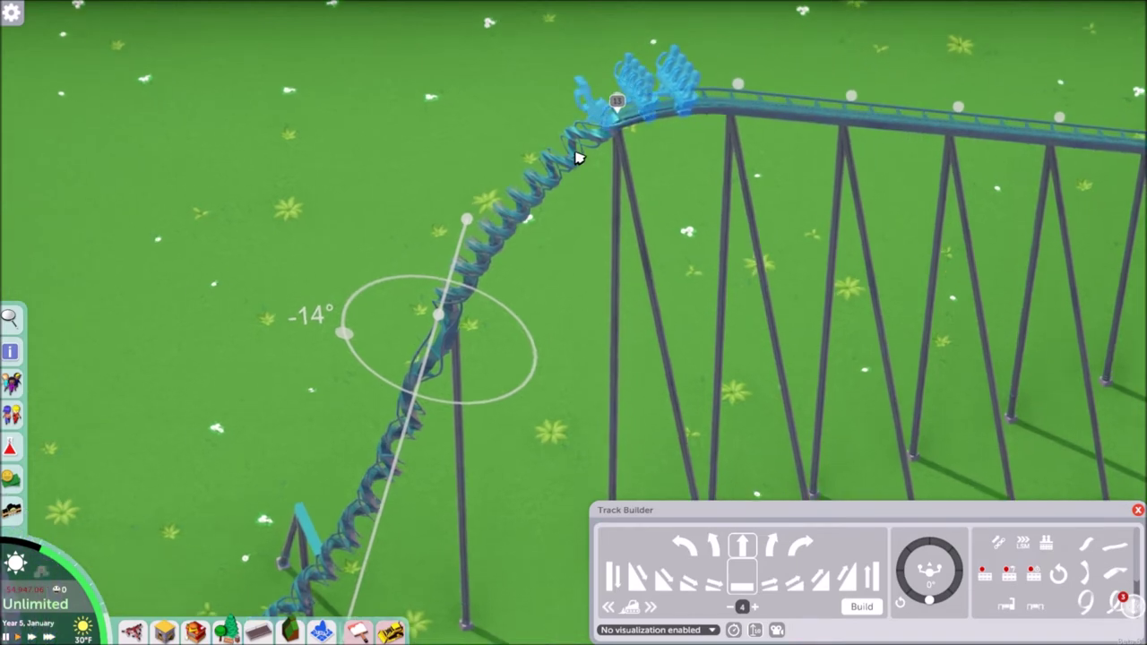
pyautogui.scroll(1, 579, 157)
pyautogui.moveTo(465, 473); pyautogui.dragTo(610, 241)
pyautogui.moveTo(460, 468); pyautogui.dragTo(713, 247)
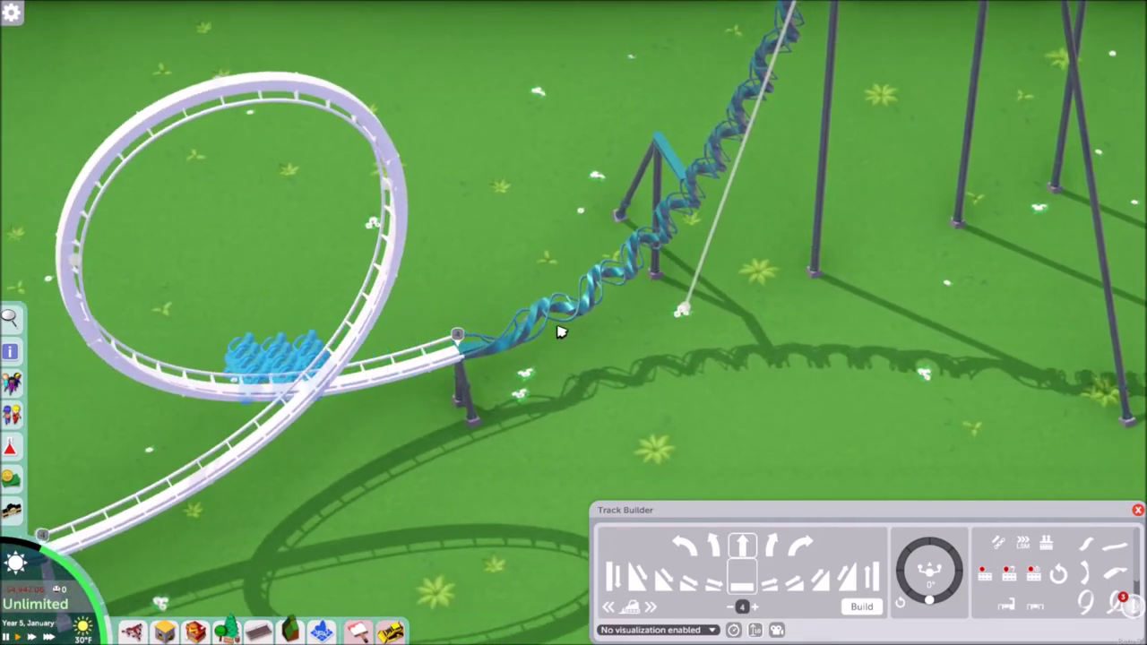
pyautogui.scroll(-2, 584, 336)
pyautogui.moveTo(583, 336); pyautogui.dragTo(543, 367)
pyautogui.moveTo(716, 254); pyautogui.dragTo(666, 417)
pyautogui.scroll(-1, 641, 345)
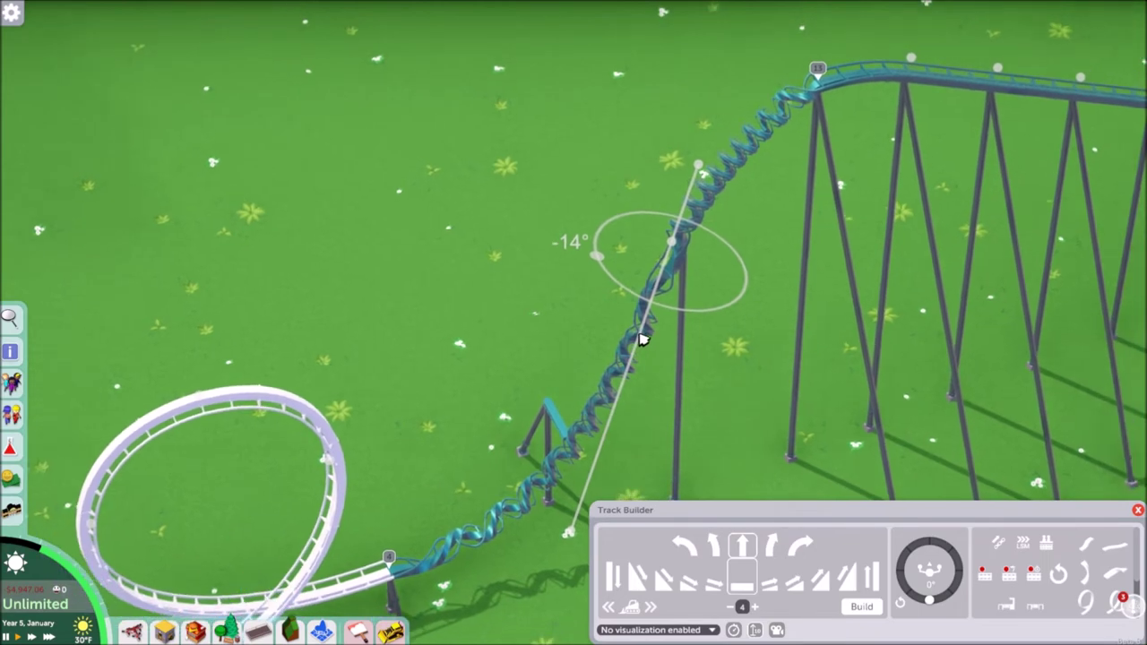
# Inspect the banked node on the twisted drop, and look over the vertical loop and the climb beyond it
pyautogui.scroll(3, 637, 246)
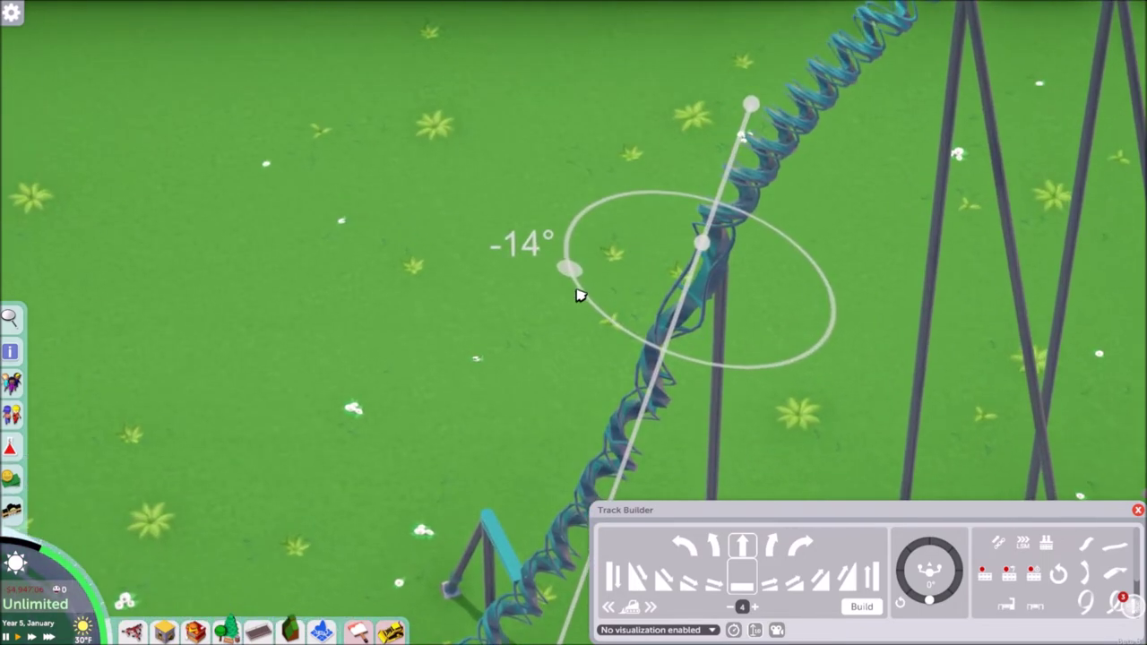
pyautogui.scroll(2, 579, 295)
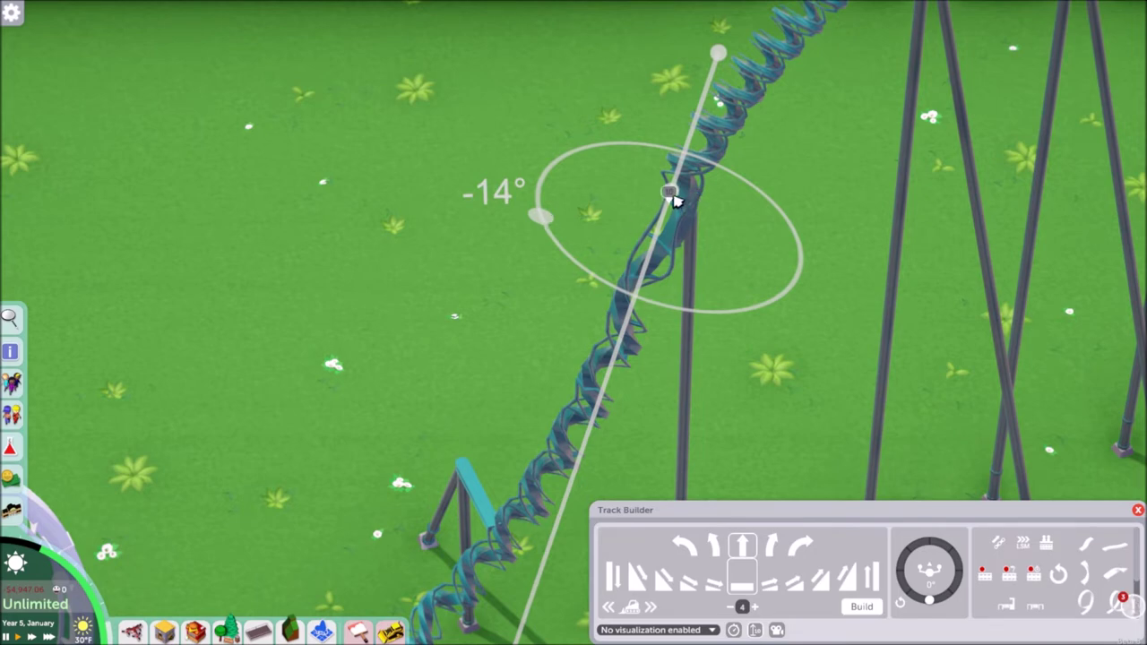
pyautogui.scroll(-4, 448, 330)
pyautogui.moveTo(353, 425); pyautogui.dragTo(829, 144)
pyautogui.scroll(-1, 668, 238)
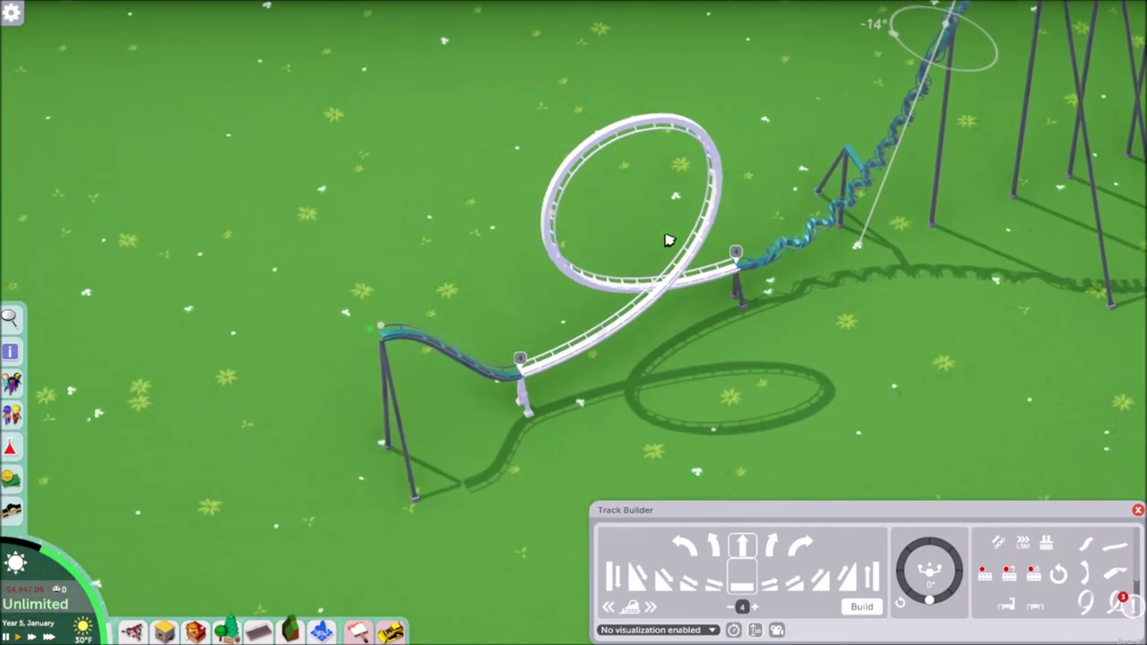
pyautogui.scroll(1, 538, 354)
pyautogui.scroll(3, 394, 348)
pyautogui.moveTo(730, 209); pyautogui.dragTo(502, 381)
pyautogui.scroll(-2, 475, 404)
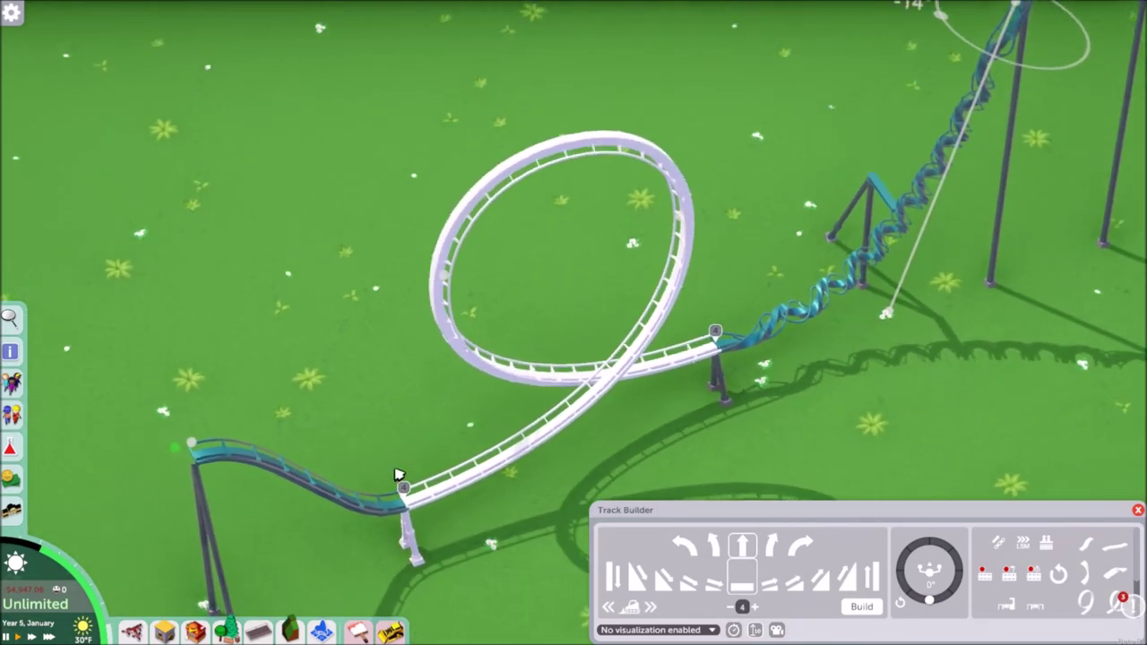
# Advance past the selected vertical loop to preview a straight next segment at the open end of the track
pyautogui.scroll(-2, 425, 409)
pyautogui.moveTo(425, 409); pyautogui.dragTo(689, 402)
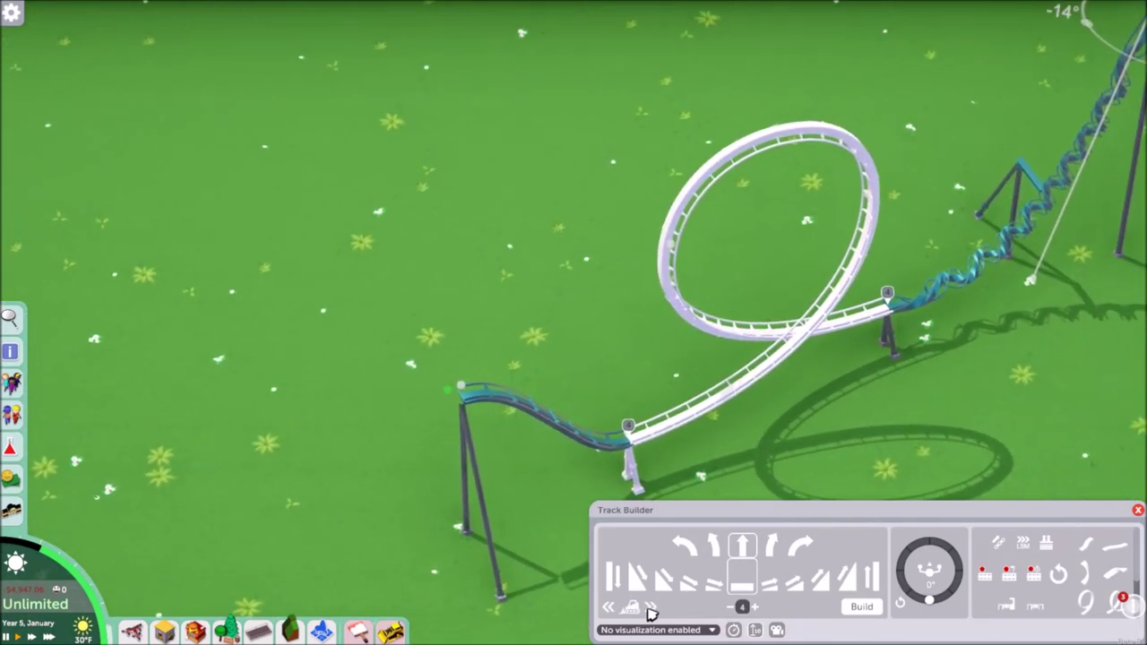
pyautogui.click(652, 611)
pyautogui.click(654, 612)
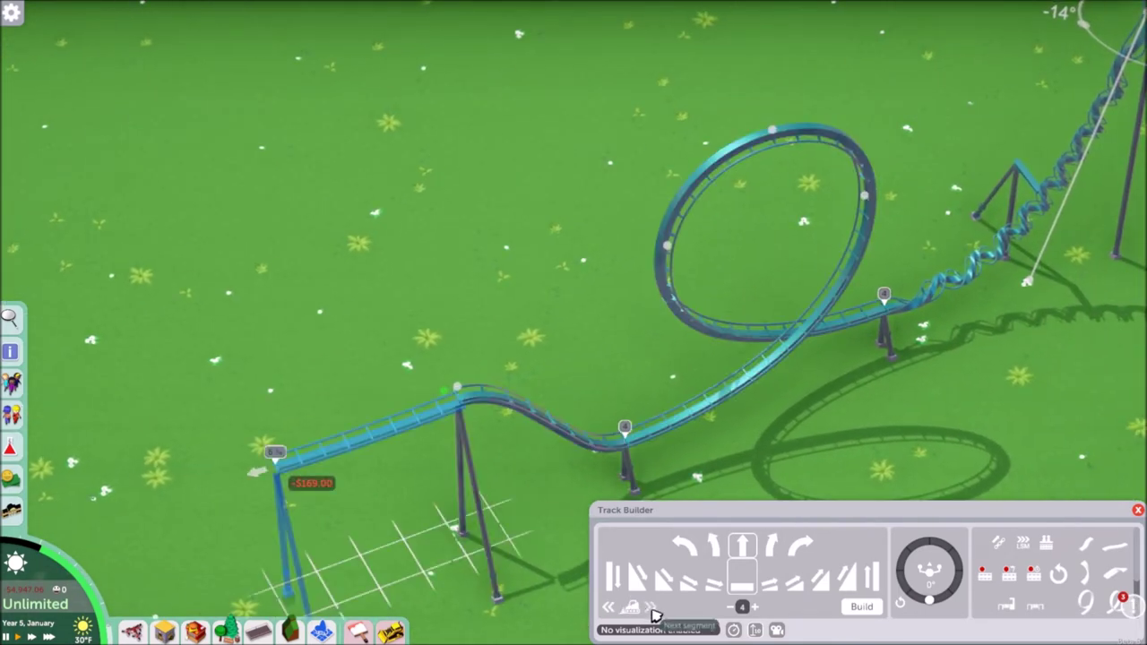
# Examine the vertical loop, the twisted drop before it and the previewed straight segment at the track's open end
pyautogui.moveTo(707, 383); pyautogui.dragTo(658, 328)
pyautogui.scroll(3, 579, 411)
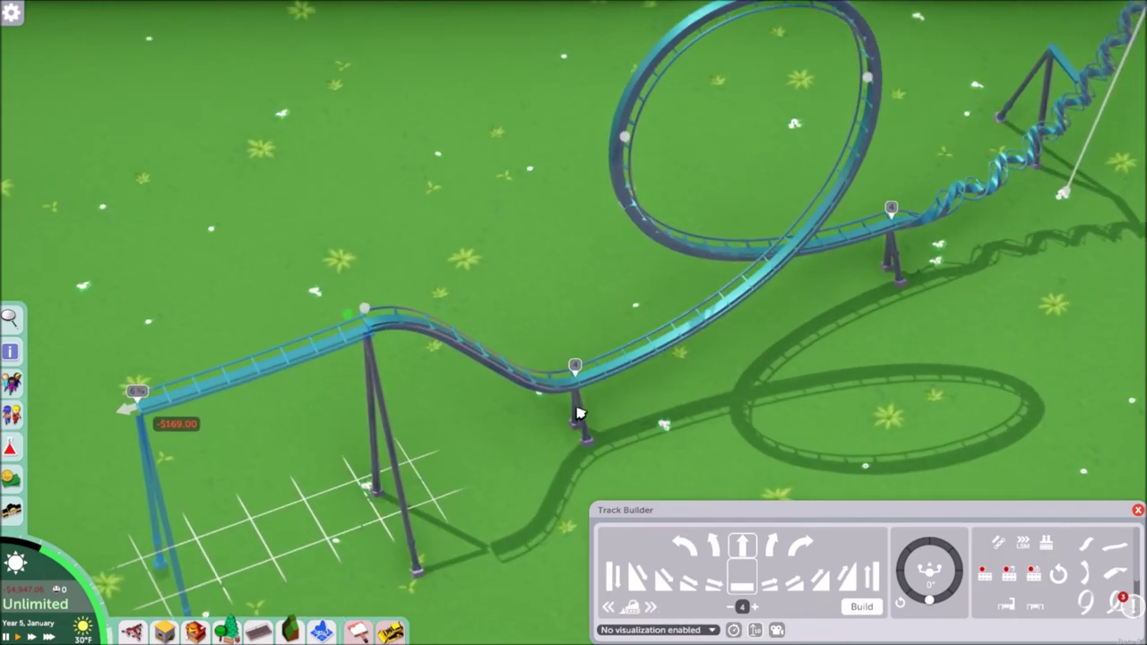
pyautogui.scroll(-2, 579, 412)
pyautogui.moveTo(970, 154); pyautogui.dragTo(574, 380)
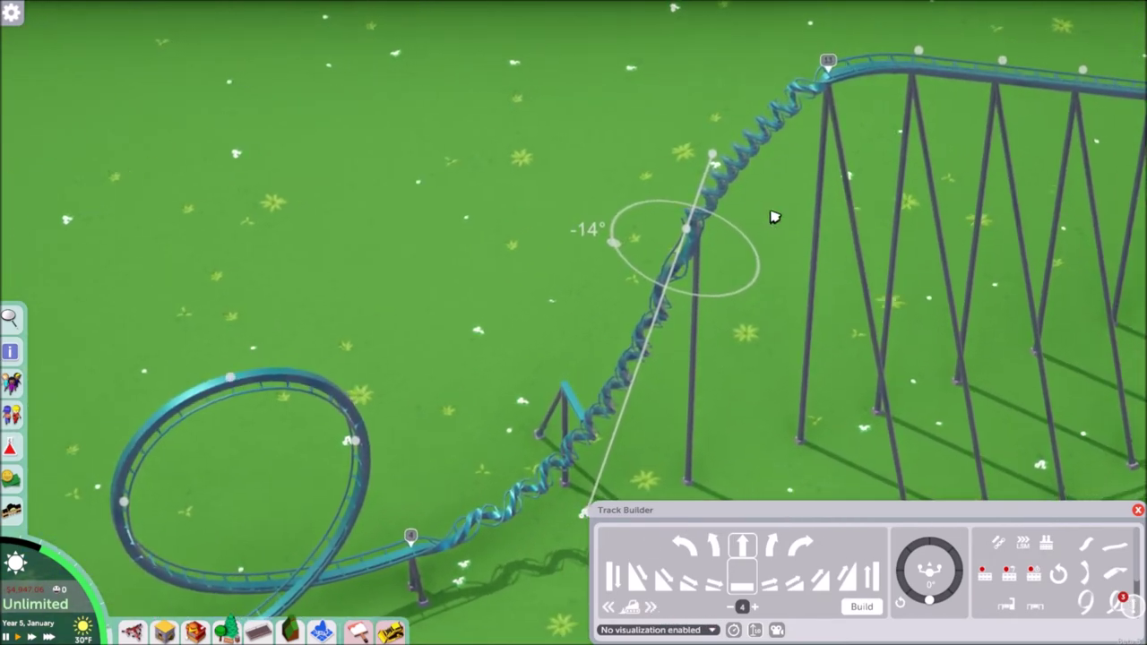
pyautogui.scroll(2, 774, 218)
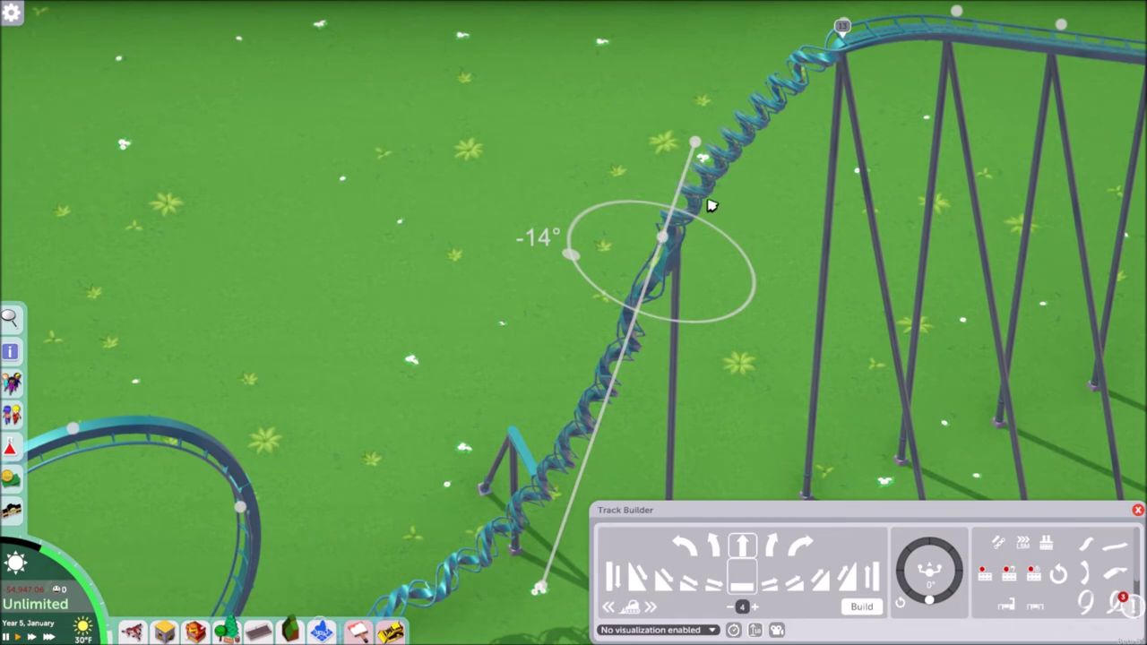
pyautogui.scroll(-3, 708, 206)
pyautogui.moveTo(320, 462); pyautogui.dragTo(627, 164)
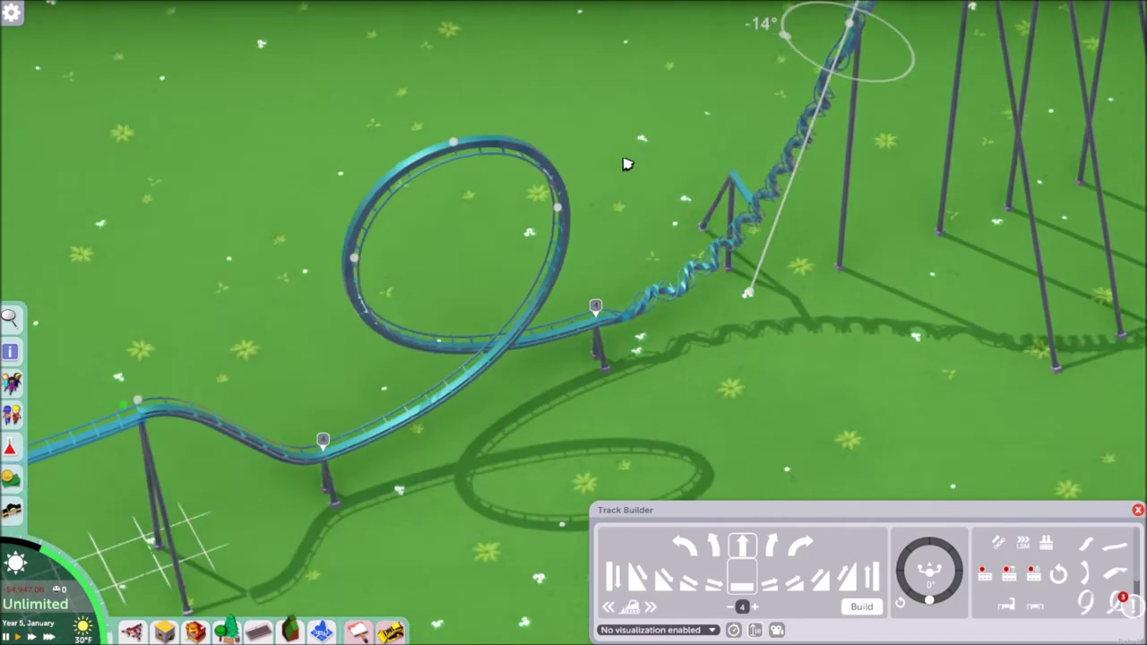
pyautogui.scroll(3, 451, 289)
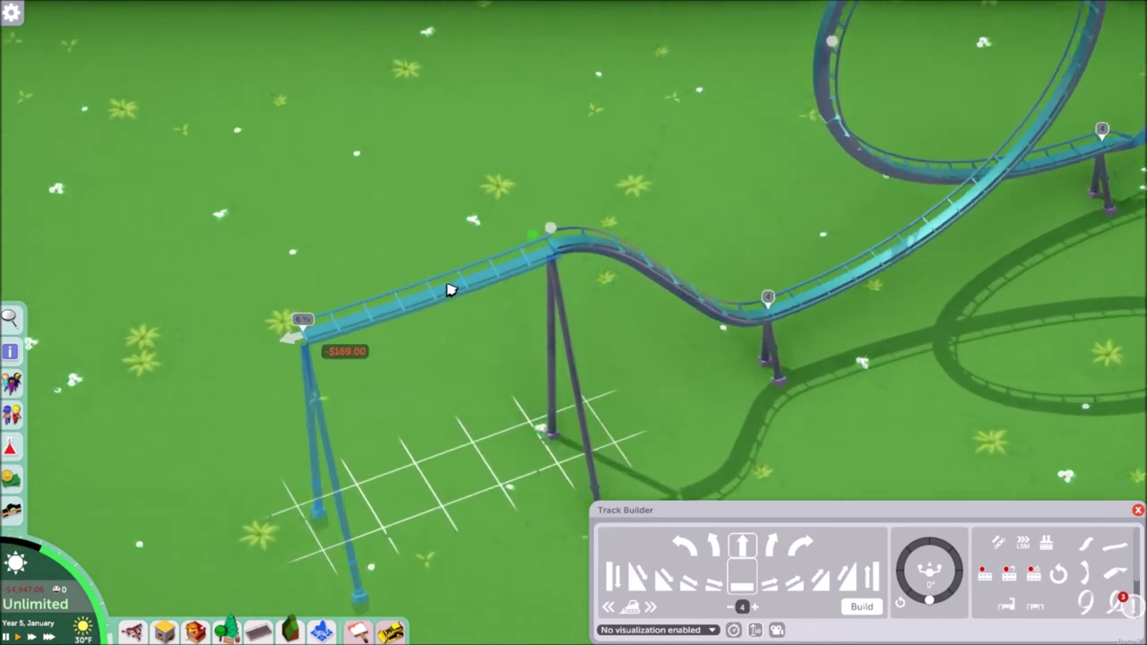
pyautogui.scroll(3, 450, 290)
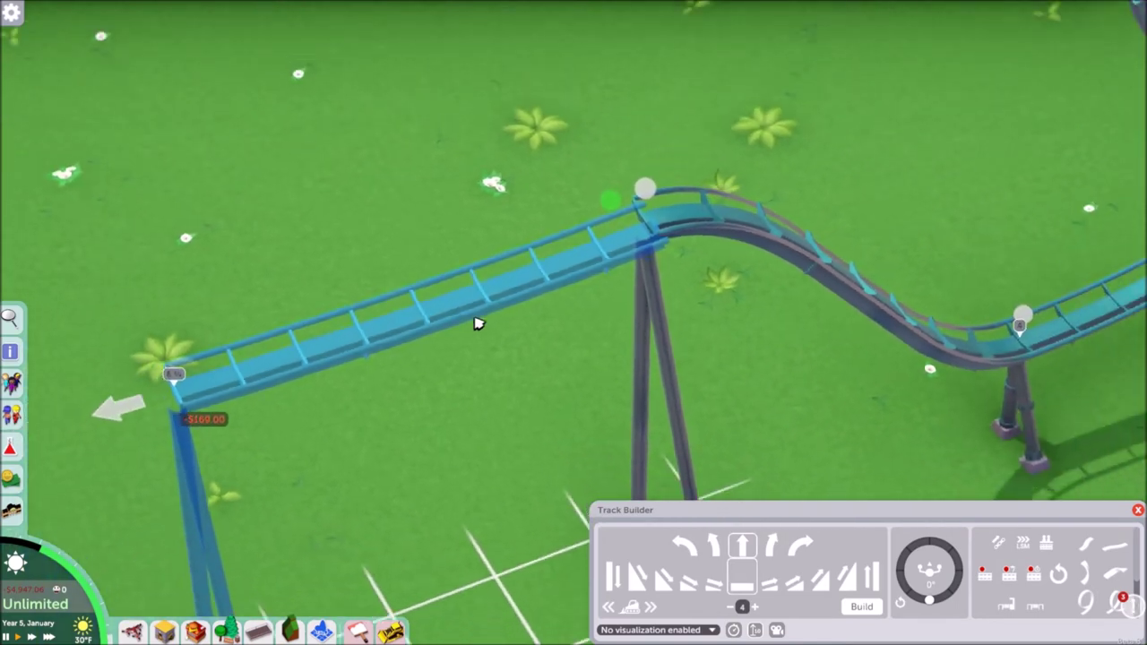
pyautogui.scroll(-1, 479, 324)
pyautogui.moveTo(661, 313); pyautogui.dragTo(594, 328)
pyautogui.scroll(-3, 598, 332)
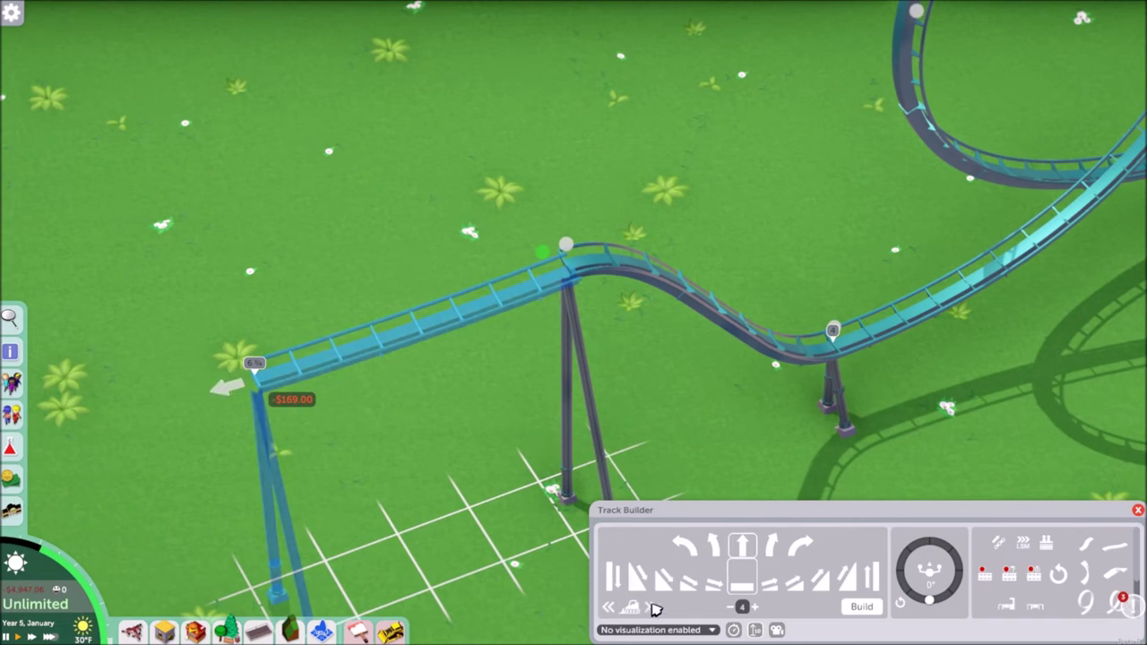
# Dismiss the straight preview and extend the track from the green handle at its open end with a freeform segment
pyautogui.click(653, 609)
pyautogui.scroll(-3, 607, 261)
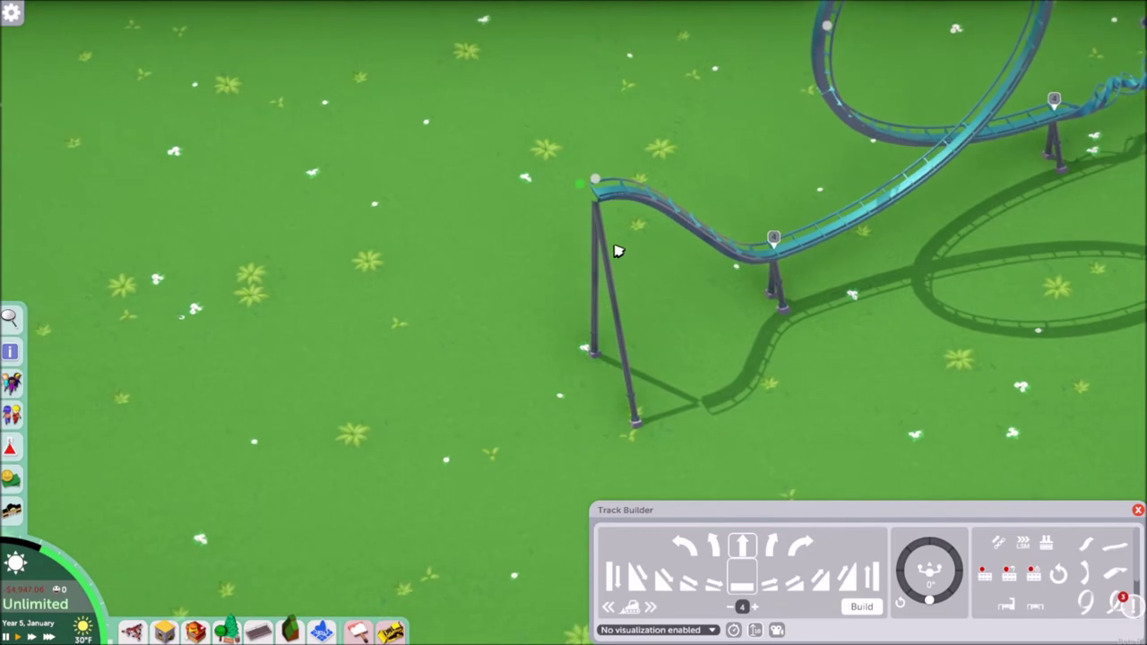
pyautogui.scroll(5, 584, 109)
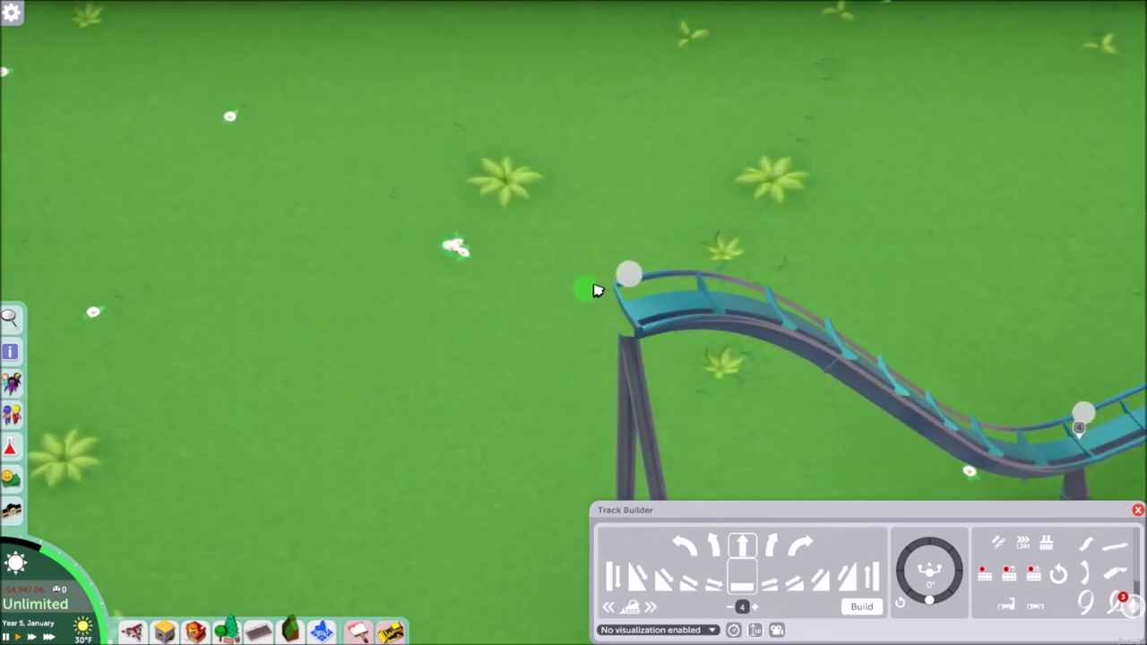
pyautogui.scroll(1, 591, 291)
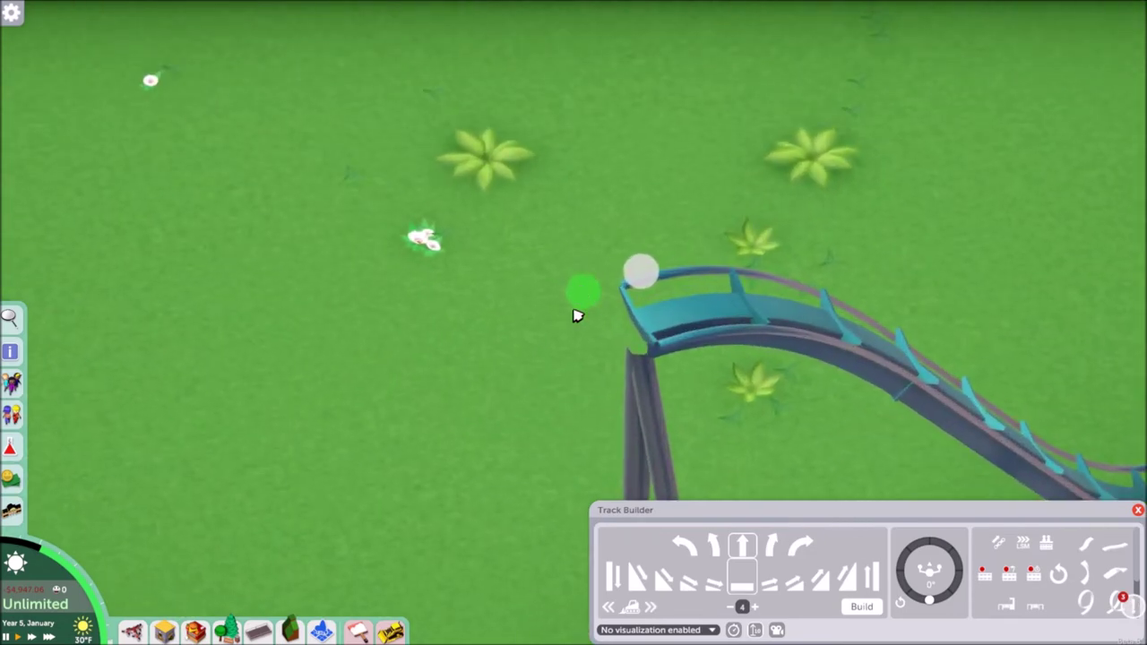
pyautogui.moveTo(613, 337); pyautogui.dragTo(545, 310)
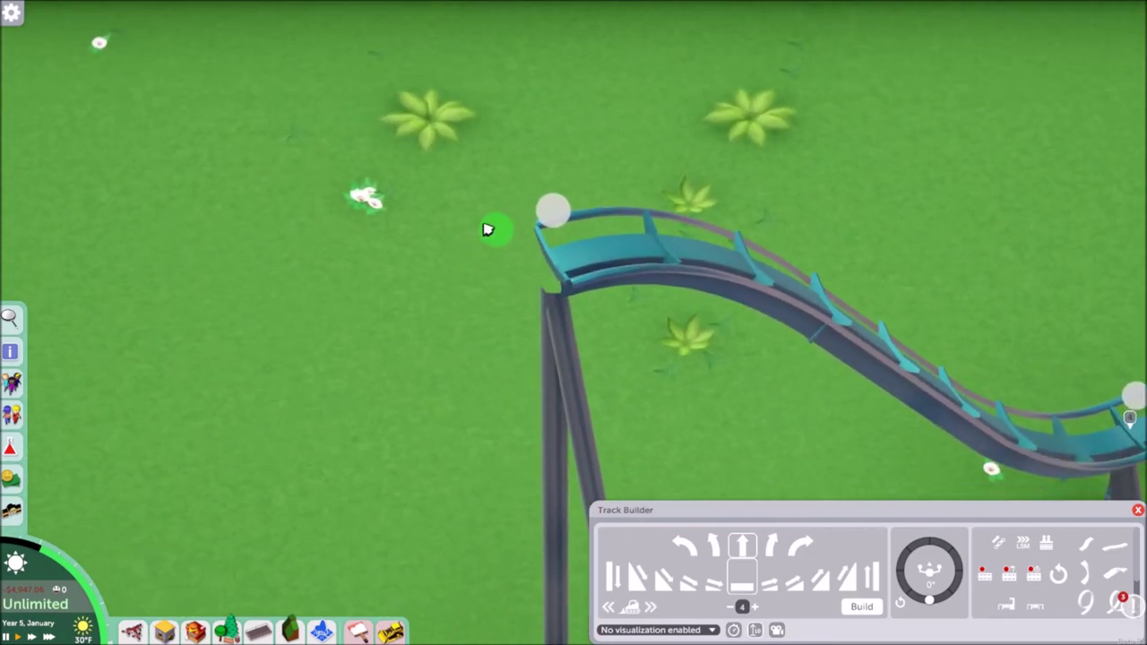
pyautogui.scroll(-3, 480, 237)
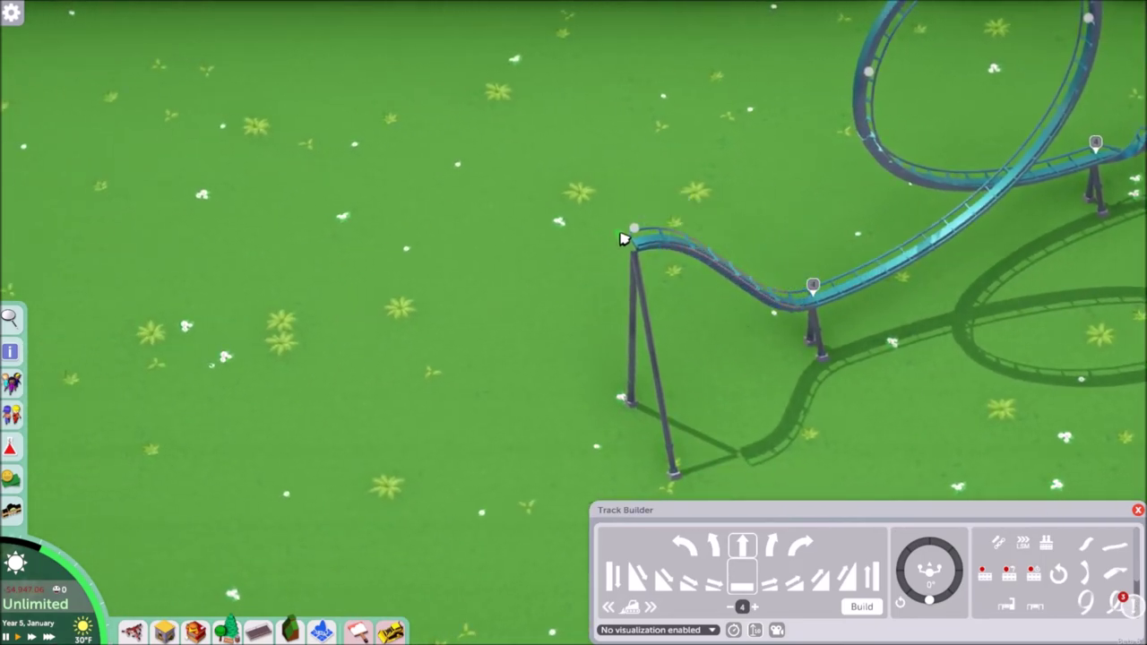
pyautogui.click(625, 239)
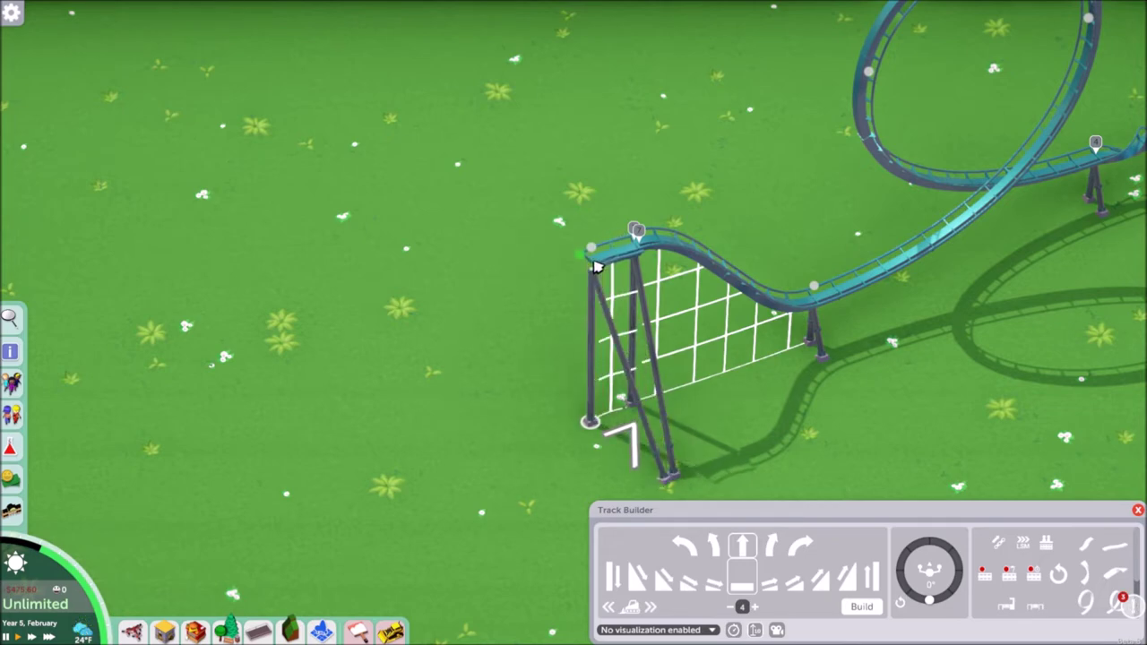
# Pull the new segment's end node out and around into a long sweeping curve, and lower it close to the ground
pyautogui.moveTo(587, 266); pyautogui.dragTo(420, 381)
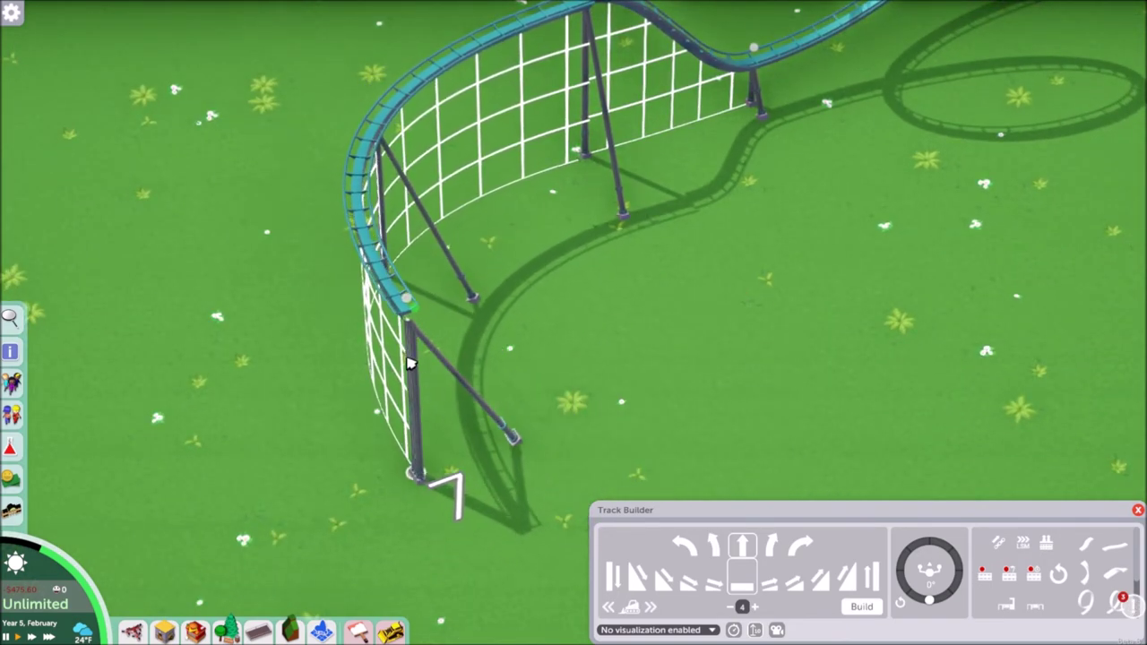
pyautogui.moveTo(377, 269); pyautogui.dragTo(405, 357)
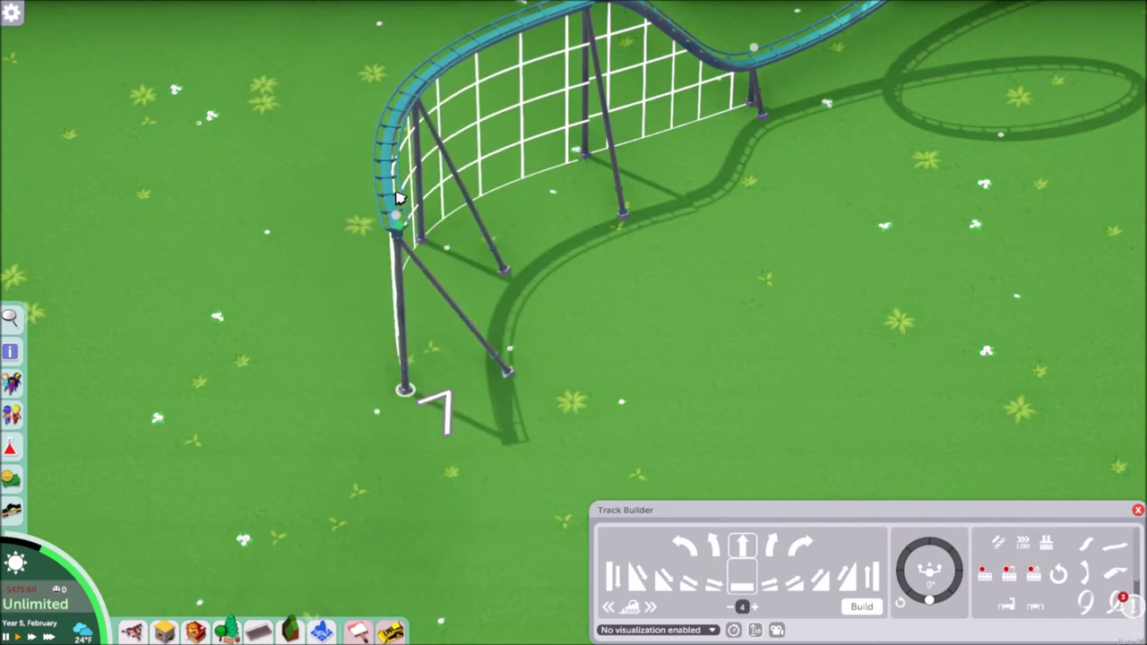
pyautogui.press('w')
pyautogui.moveTo(400, 410); pyautogui.dragTo(393, 406)
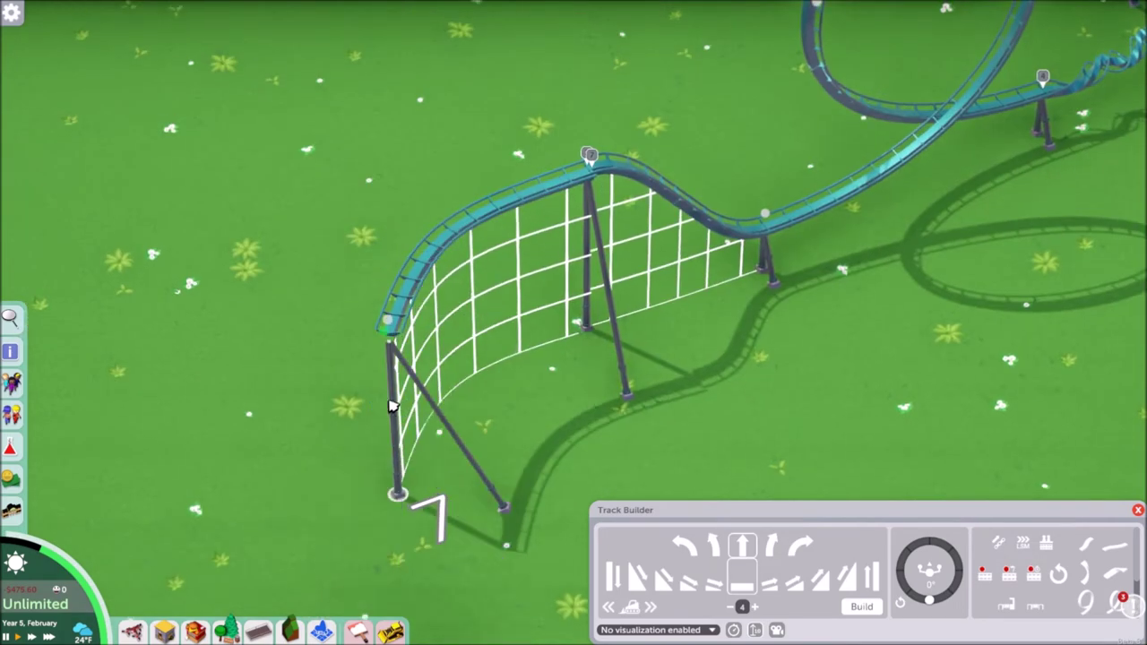
pyautogui.moveTo(299, 289); pyautogui.dragTo(445, 543)
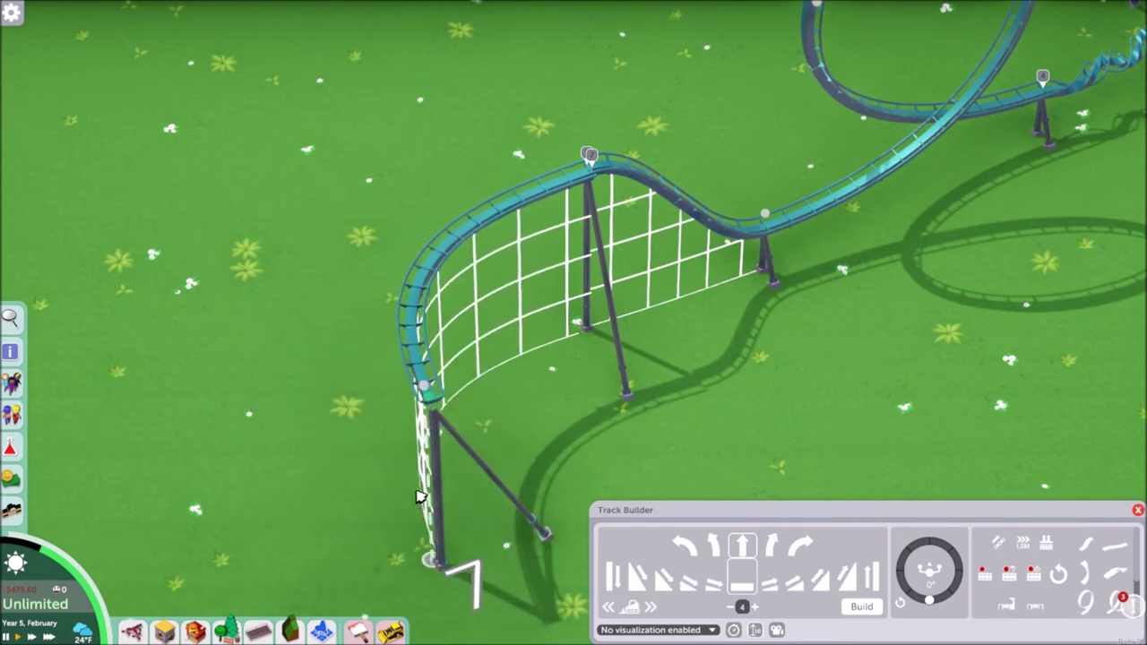
pyautogui.moveTo(320, 406); pyautogui.dragTo(453, 361)
pyautogui.press('s')
pyautogui.press('a')
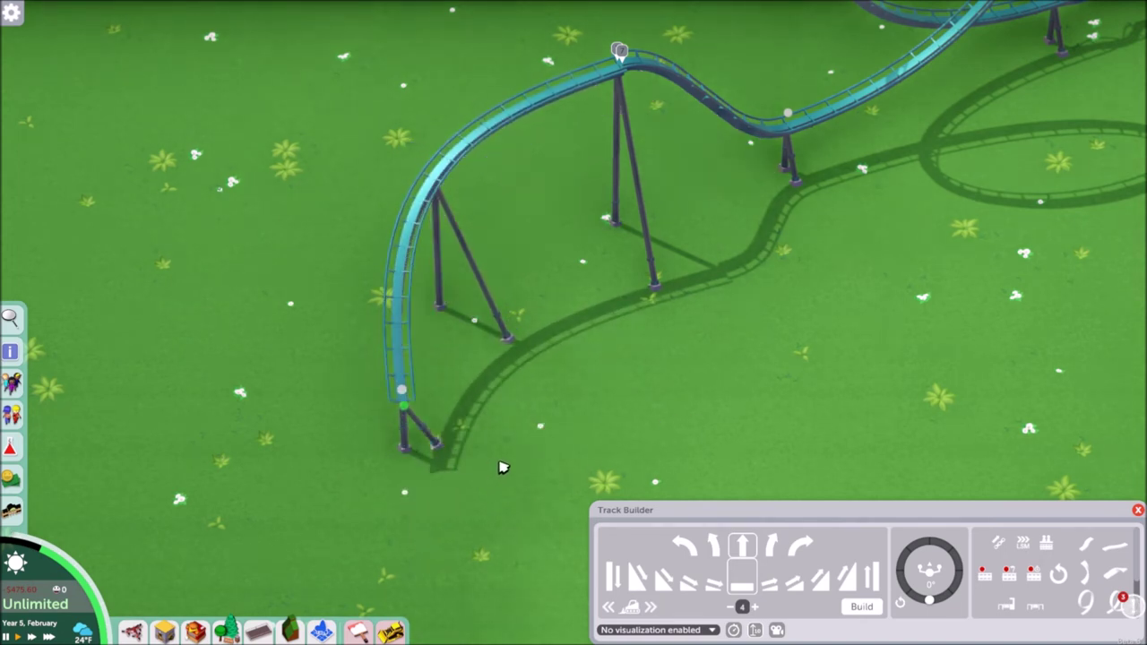
# Tilt the handle of the node joining the climb and the new curve downward on the climb side to smooth the crest
pyautogui.press('e')
pyautogui.scroll(3, 675, 262)
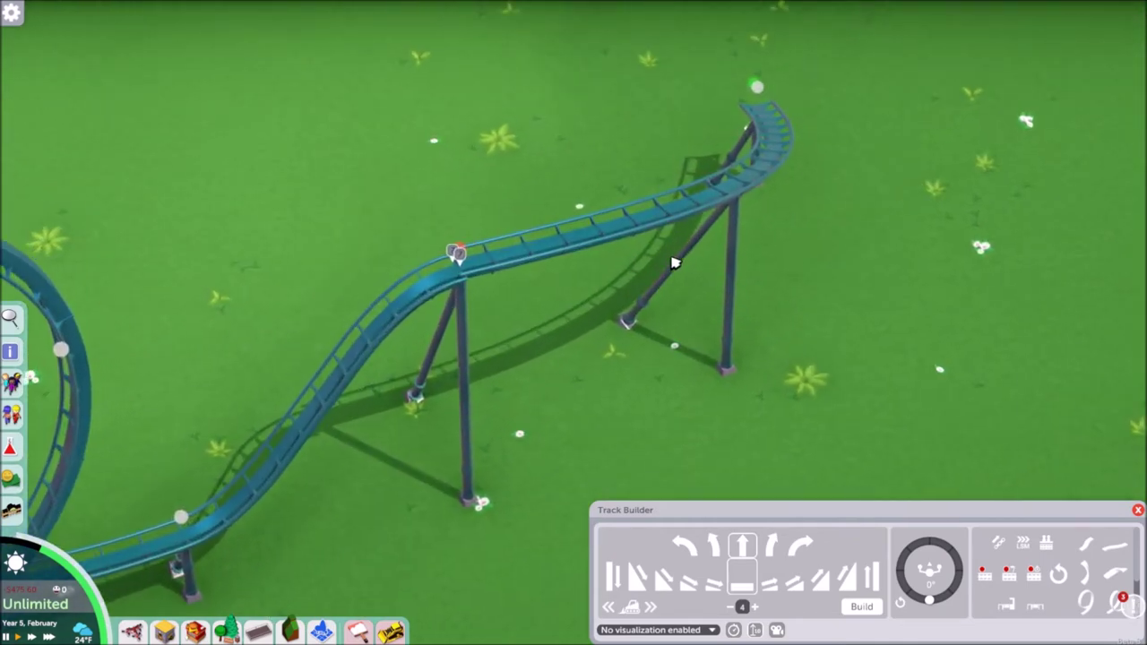
pyautogui.scroll(5, 489, 281)
pyautogui.moveTo(829, 168); pyautogui.dragTo(476, 453)
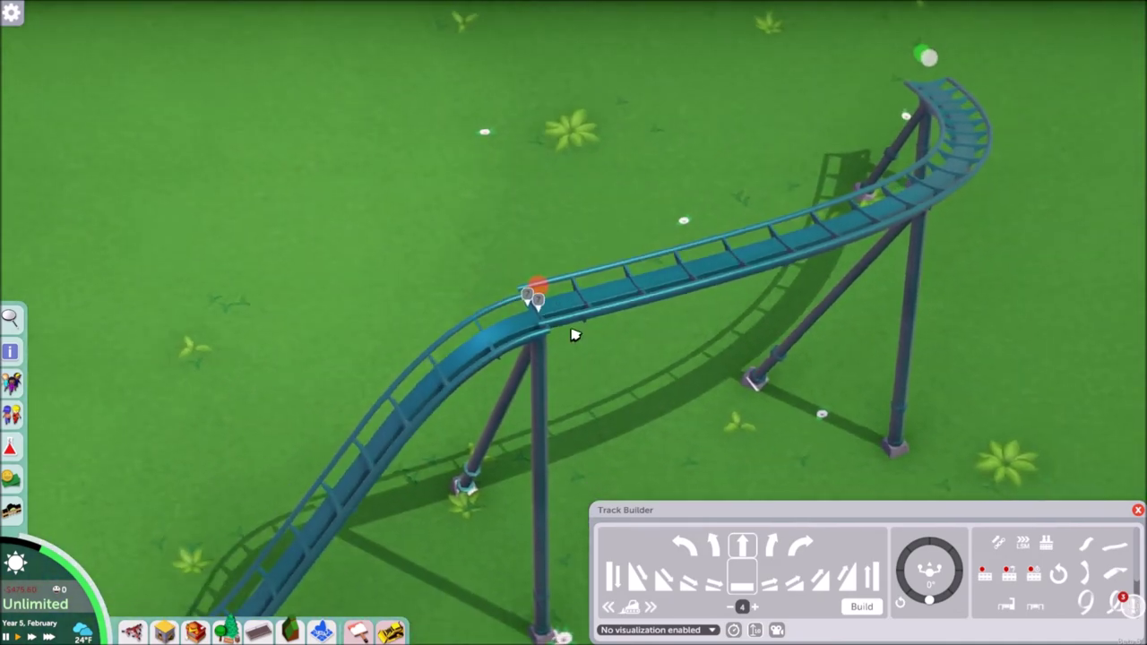
pyautogui.scroll(-3, 535, 319)
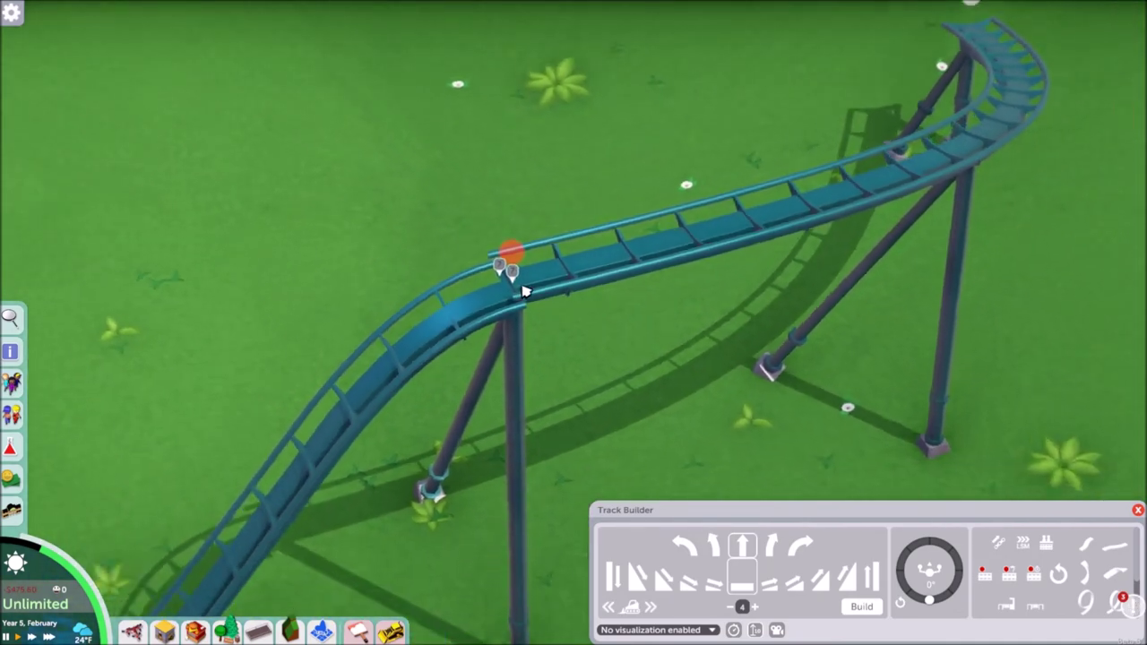
pyautogui.click(515, 264)
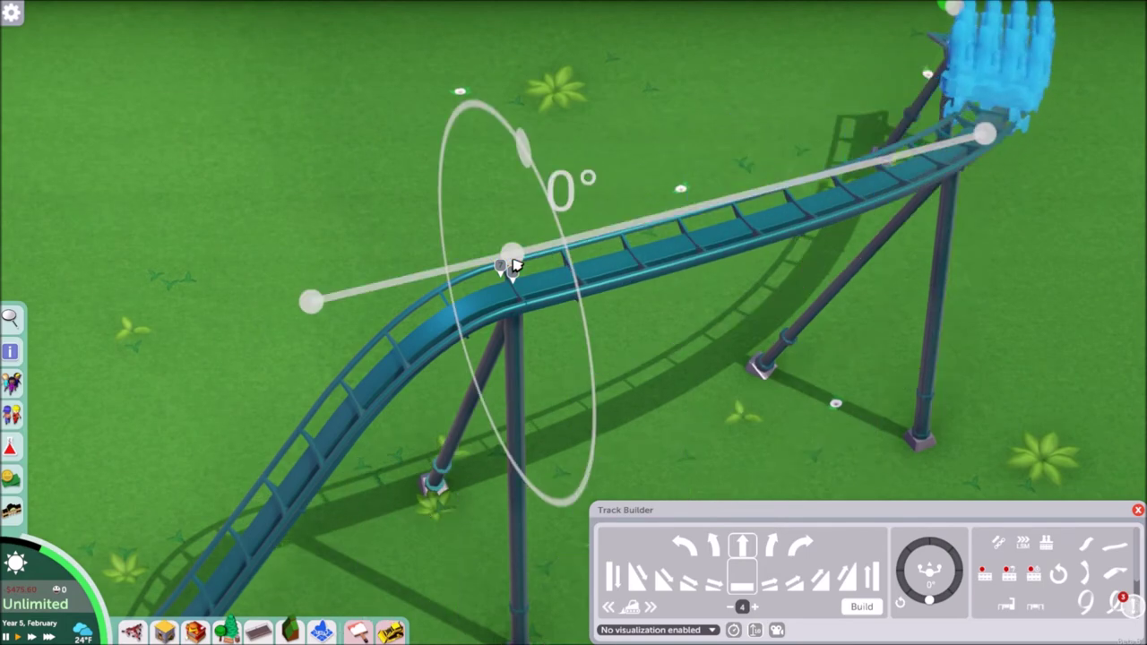
pyautogui.scroll(3, 513, 262)
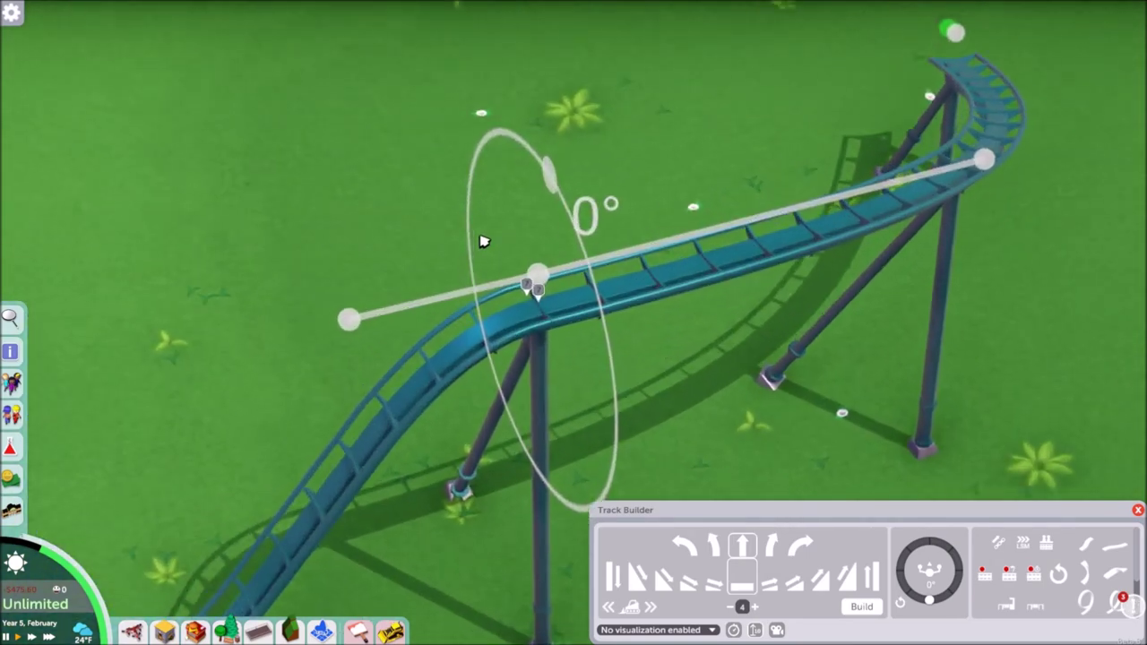
pyautogui.scroll(-4, 489, 346)
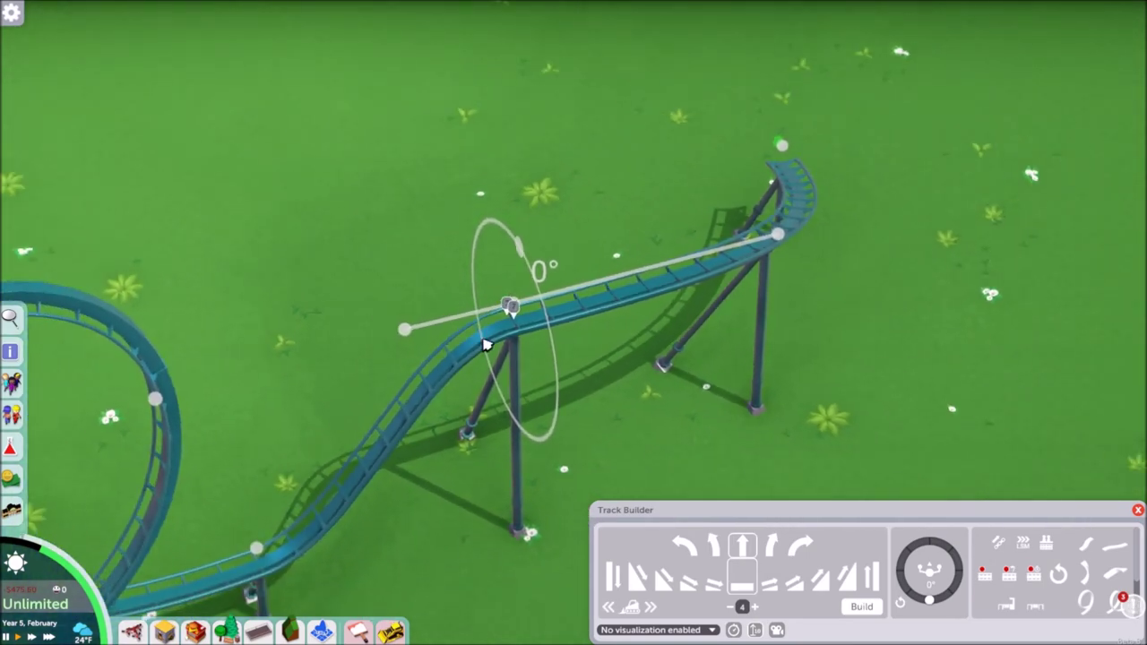
pyautogui.scroll(3, 452, 269)
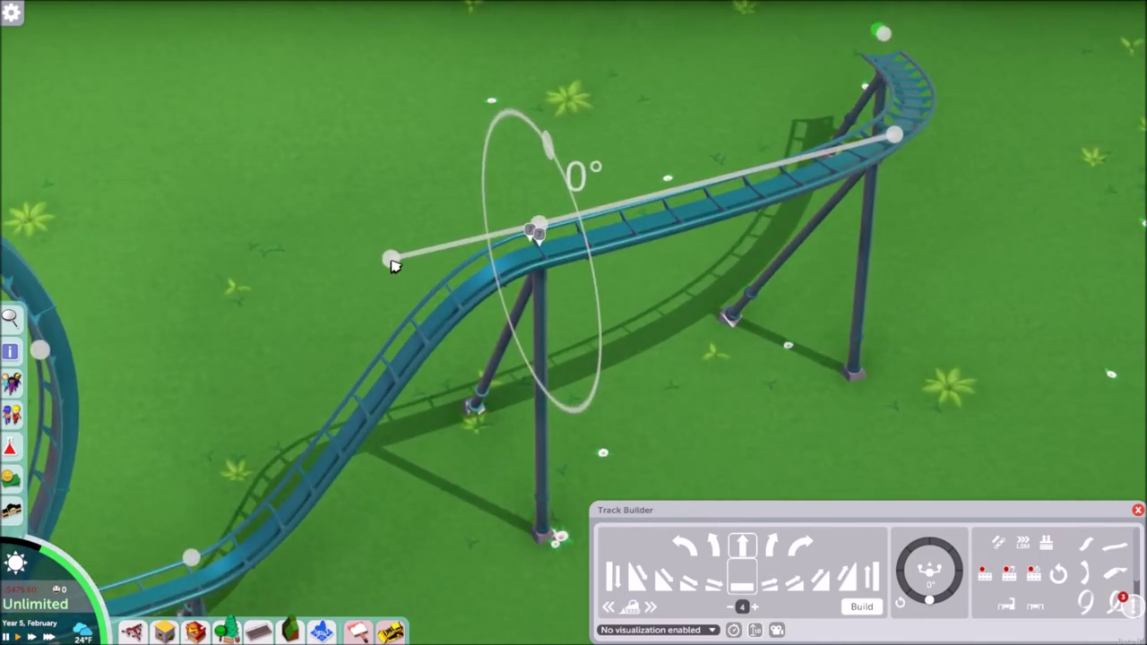
pyautogui.moveTo(392, 265); pyautogui.dragTo(541, 465)
# Select the low node between the vertical loop and the hill and pull its hill-side handle upward
pyautogui.press('e')
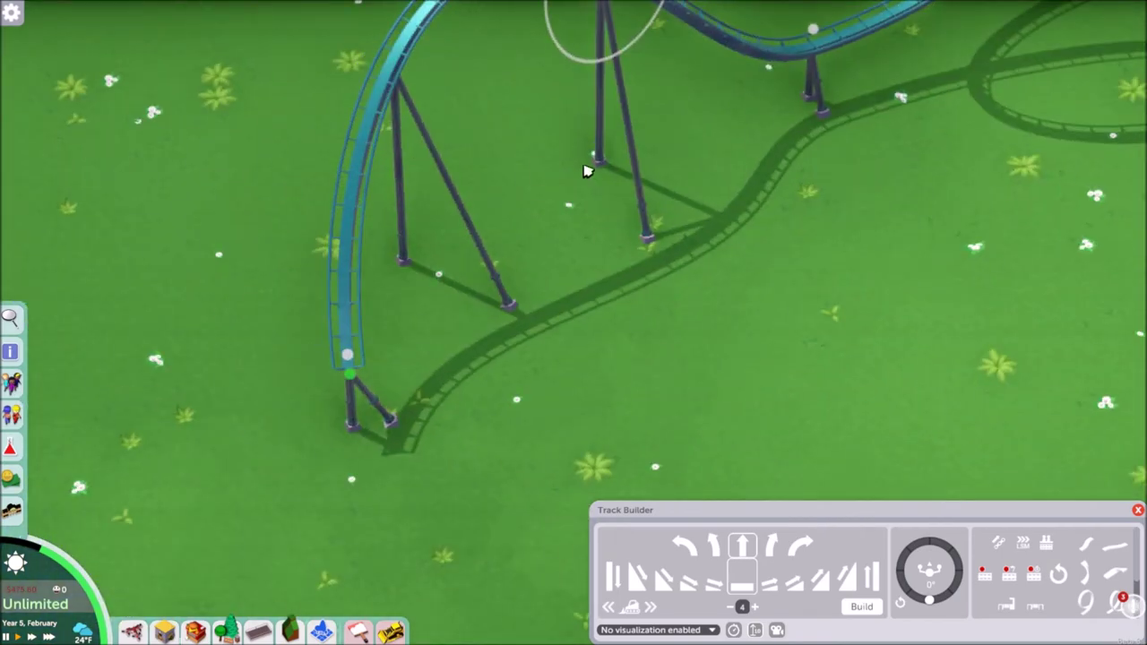
pyautogui.moveTo(588, 171); pyautogui.dragTo(610, 370)
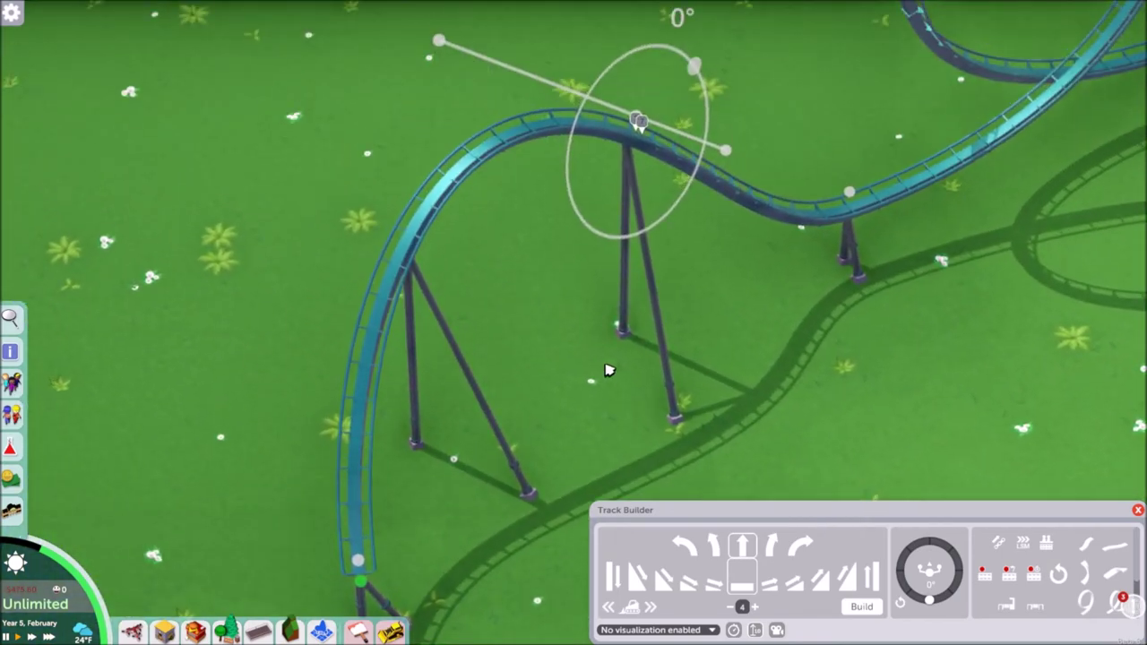
pyautogui.press('e')
pyautogui.press('e')
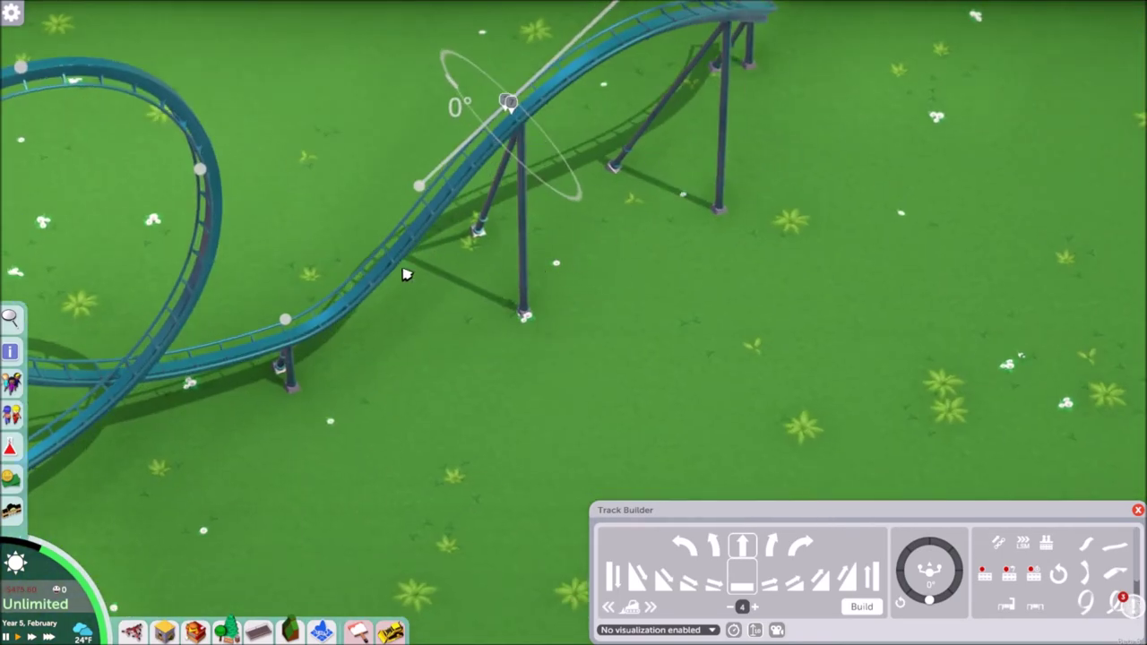
pyautogui.scroll(3, 306, 328)
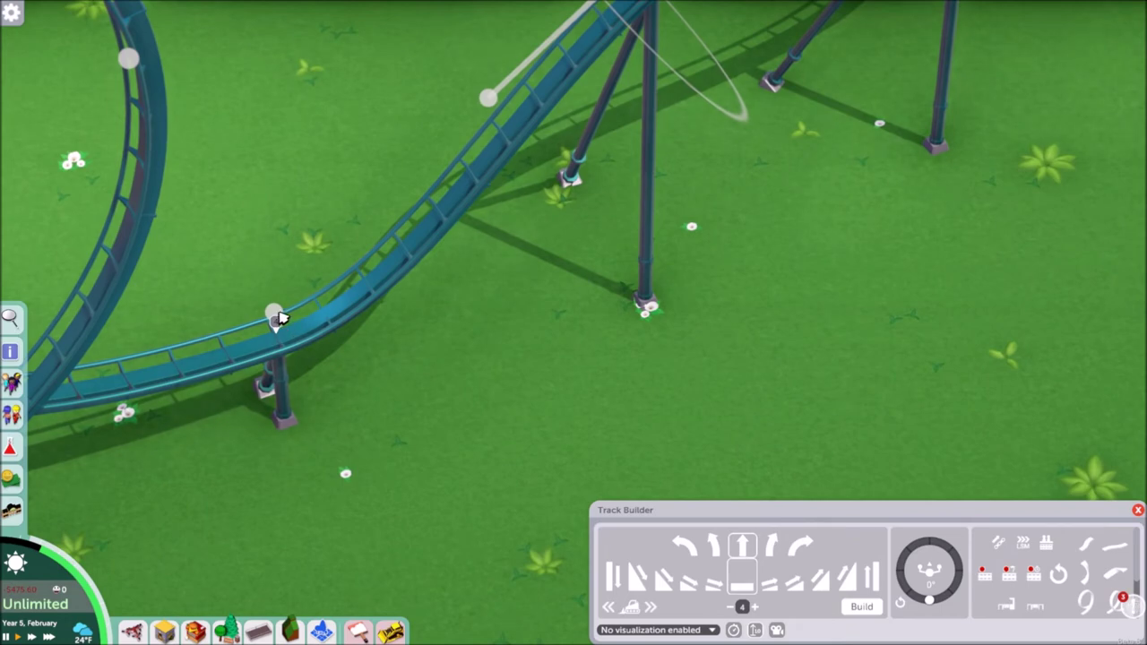
pyautogui.click(275, 315)
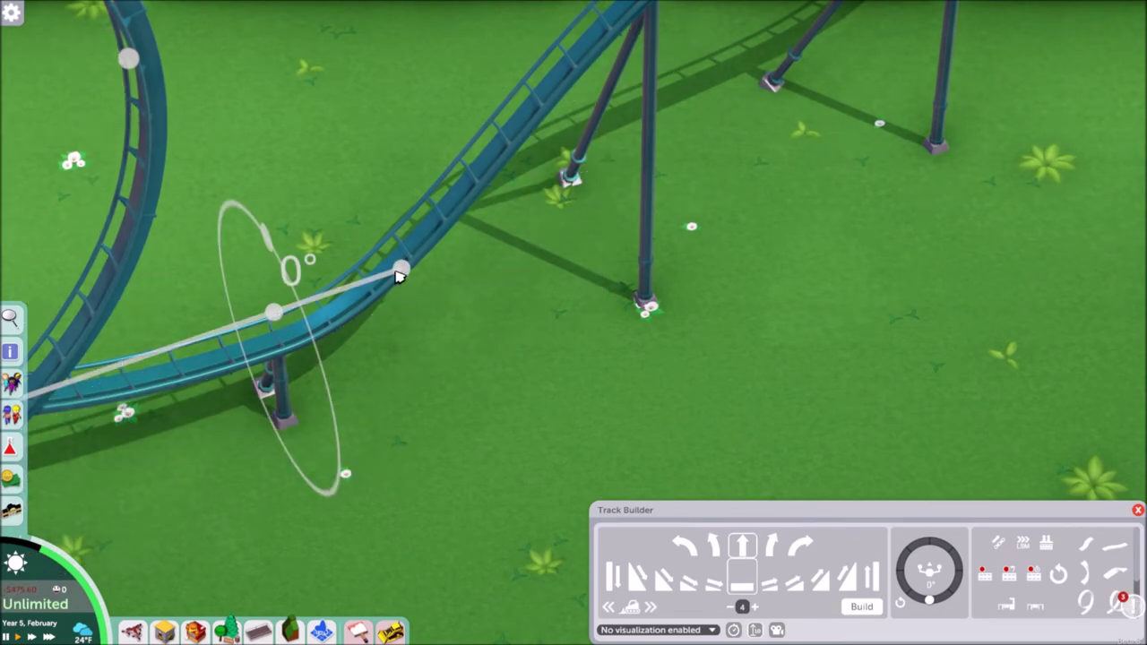
pyautogui.moveTo(400, 277); pyautogui.dragTo(384, 236)
# Select the end node at the low open end of the sweeping curve and bank it to 50°
pyautogui.scroll(-3, 386, 237)
pyautogui.press('e')
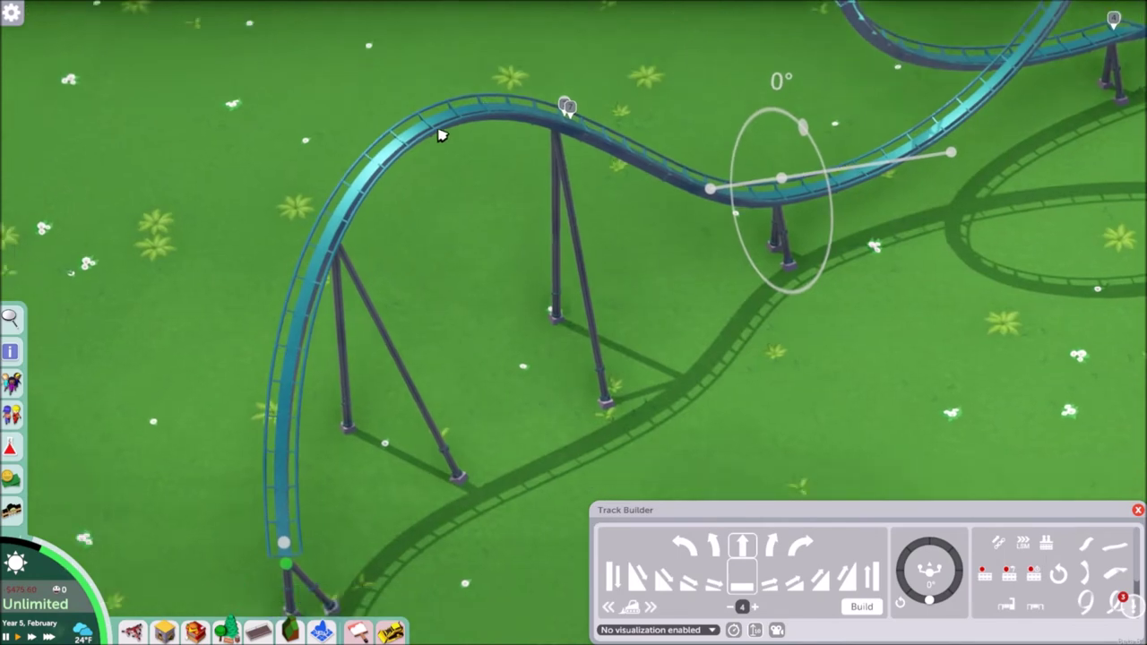
pyautogui.press('e')
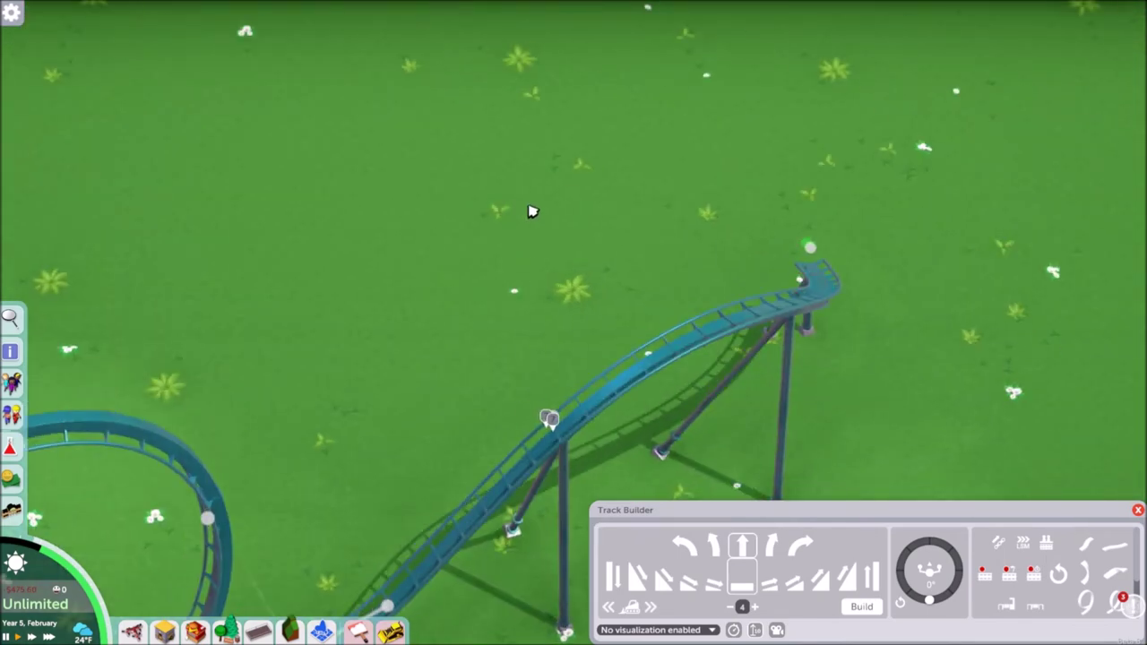
pyautogui.press('e')
pyautogui.press('e')
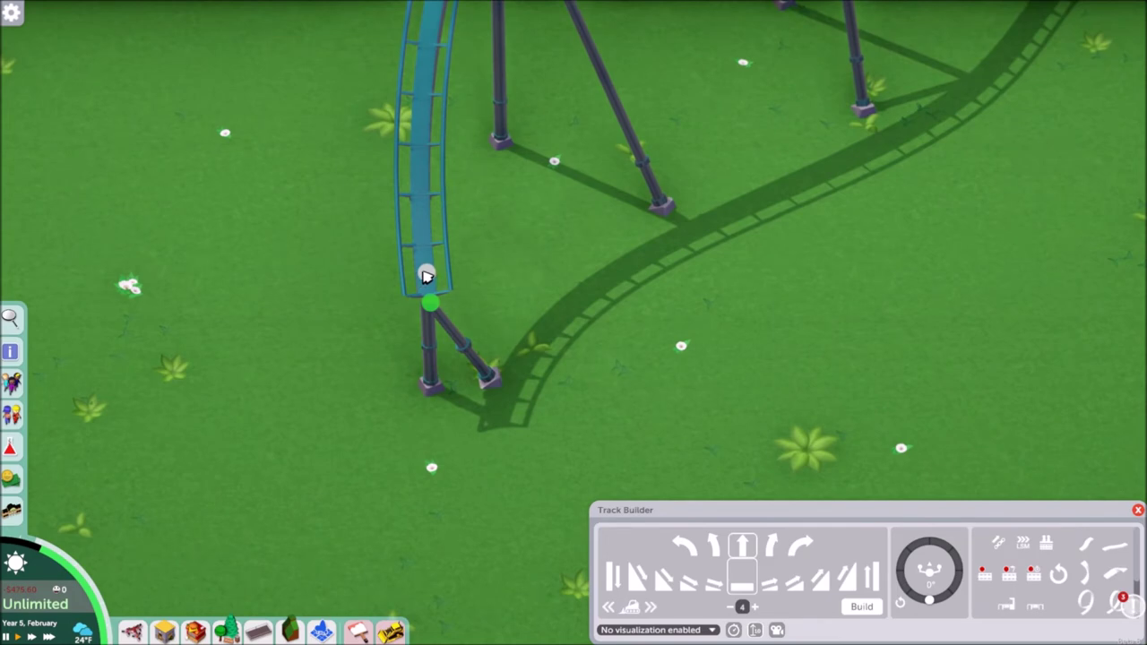
pyautogui.moveTo(430, 276); pyautogui.dragTo(522, 285)
pyautogui.scroll(-3, 489, 282)
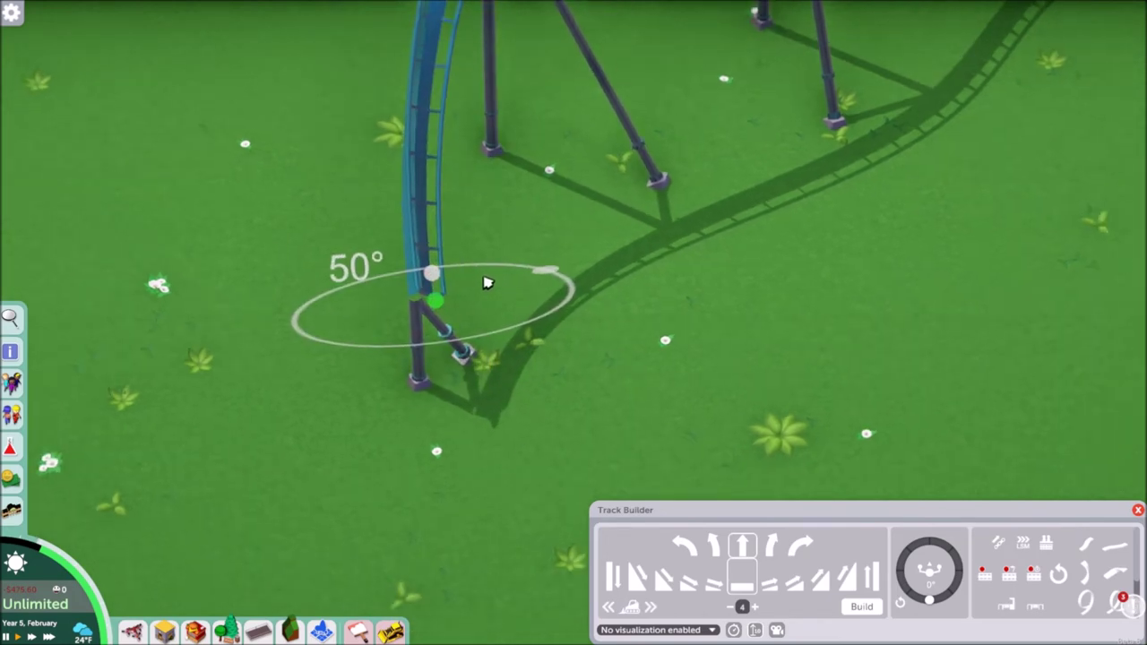
# Examine the banked descent and its end node from several sides to judge the shape of the curve
pyautogui.press('e')
pyautogui.scroll(1, 529, 286)
pyautogui.press('e')
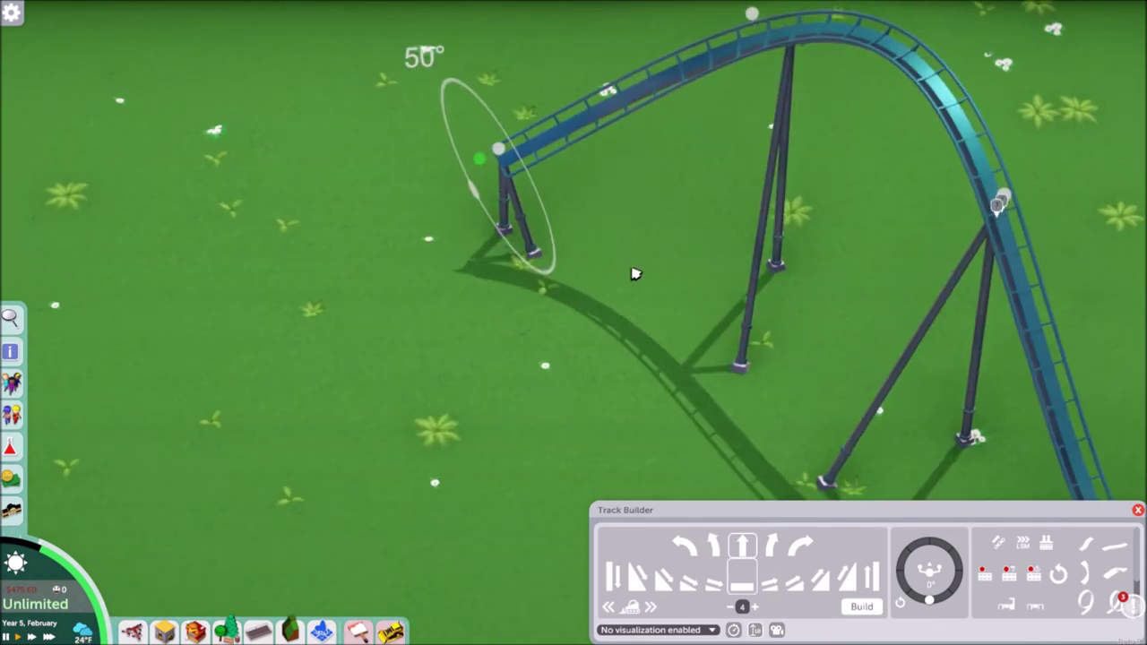
pyautogui.press('e')
pyautogui.press('w')
pyautogui.press('w')
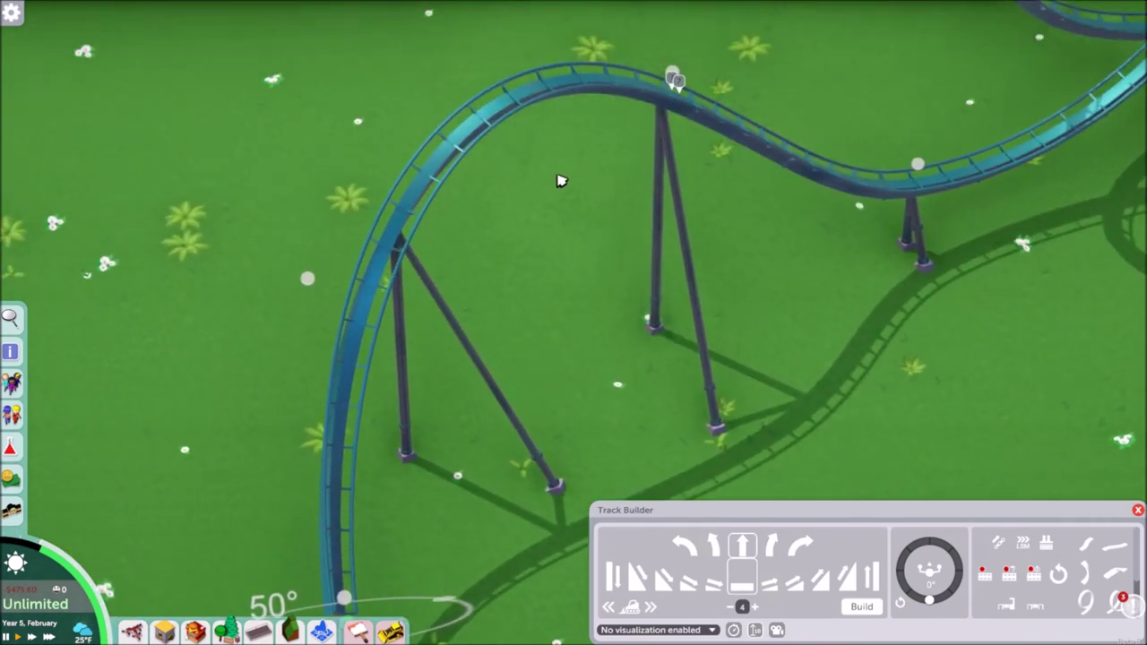
pyautogui.scroll(1, 627, 202)
pyautogui.press('s')
pyautogui.press('e')
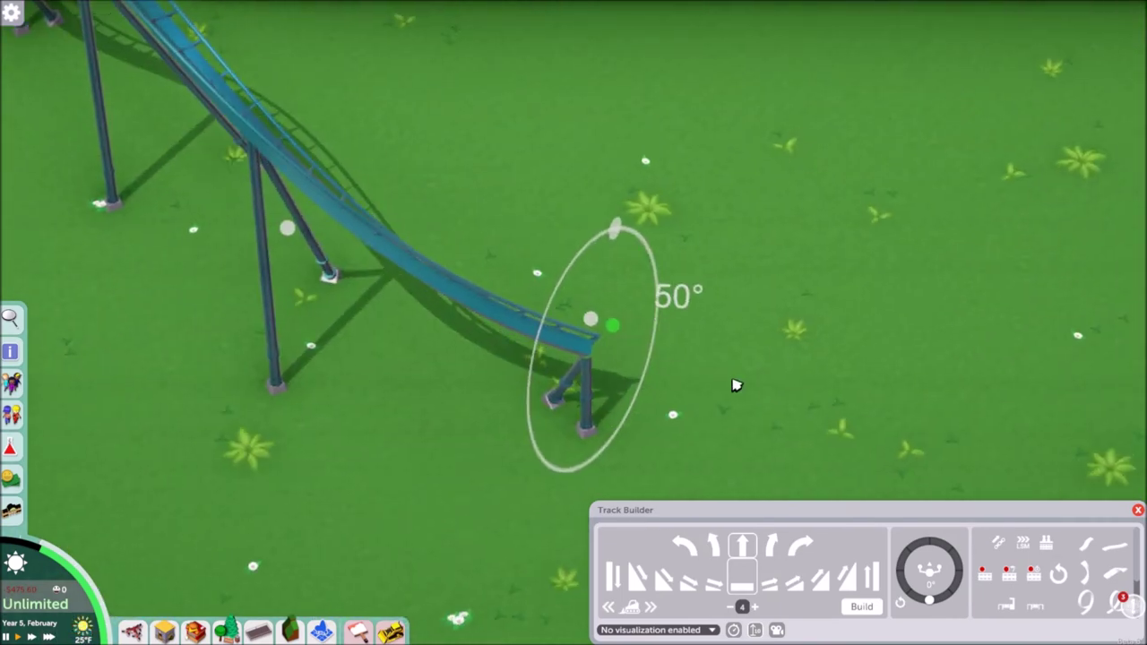
pyautogui.press('d')
pyautogui.scroll(2, 547, 346)
pyautogui.moveTo(556, 451); pyautogui.dragTo(60, 472)
pyautogui.moveTo(288, 399); pyautogui.dragTo(664, 389)
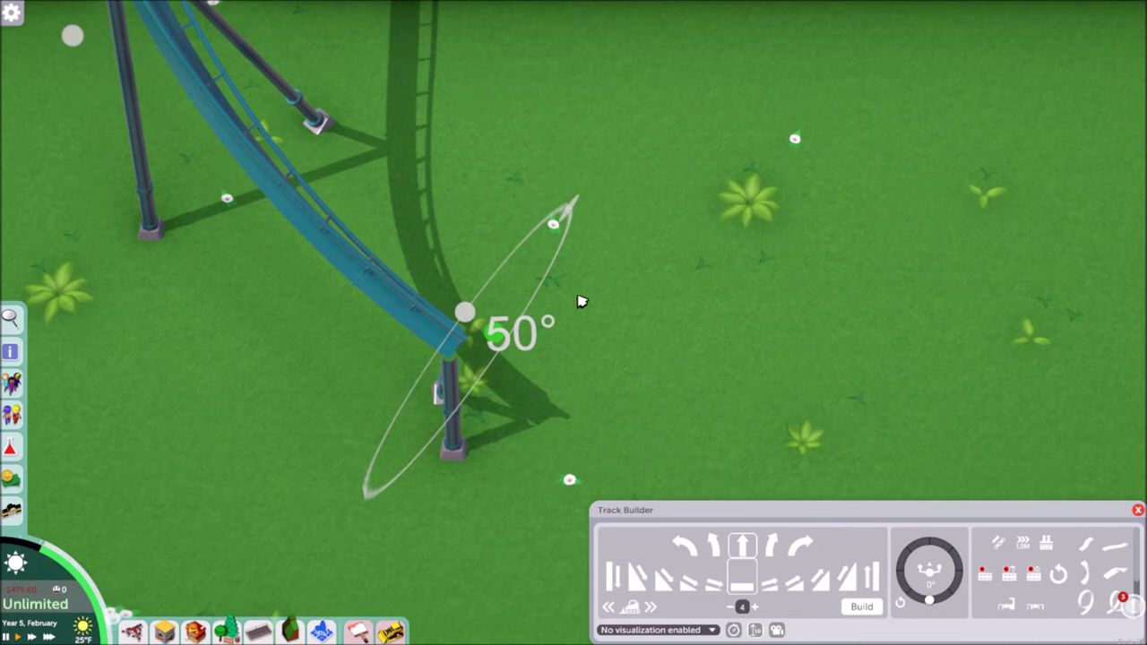
pyautogui.moveTo(551, 302); pyautogui.dragTo(495, 364)
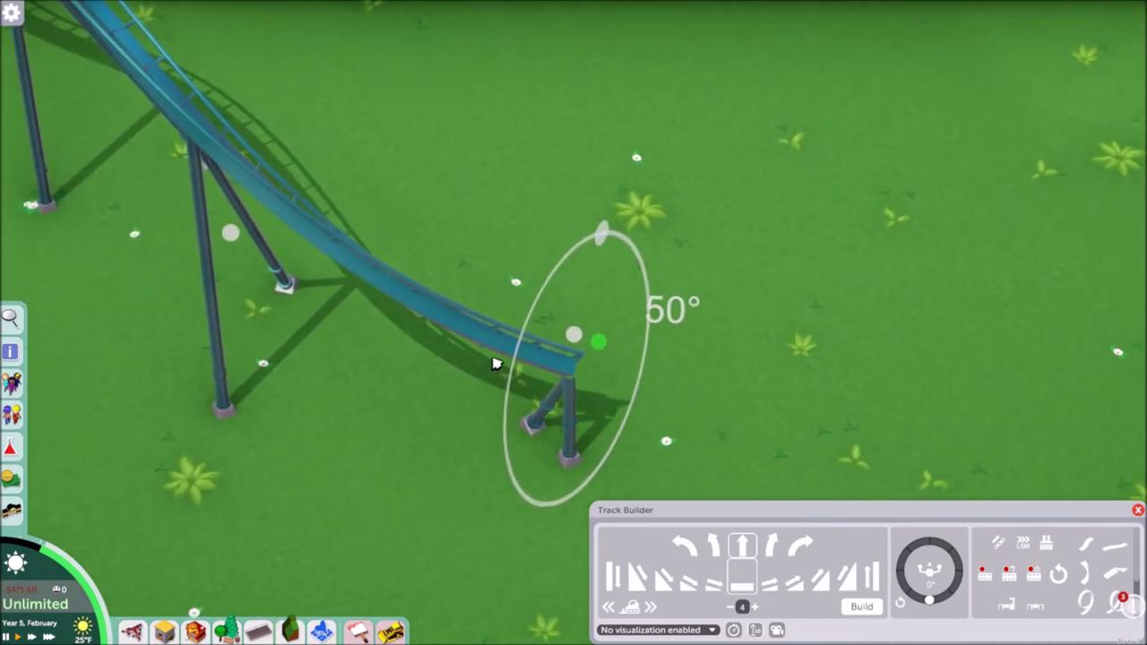
pyautogui.moveTo(569, 321); pyautogui.dragTo(543, 282)
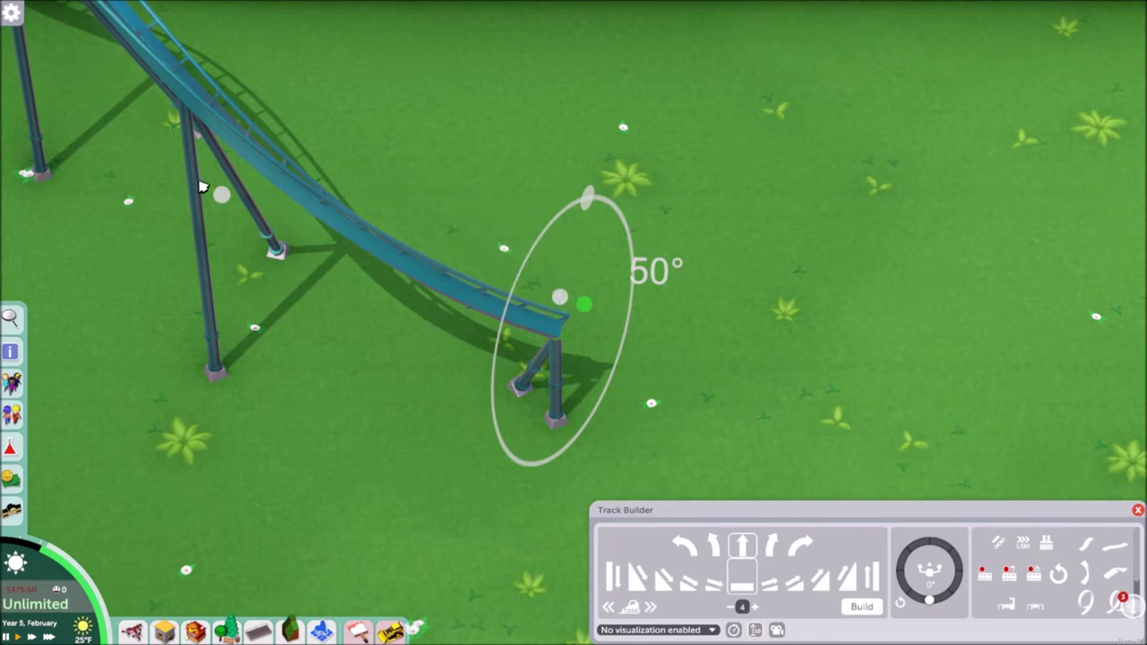
# Pull the hill-side handle of the banked end node outward so the descent bends around in a wider curve
pyautogui.moveTo(221, 201); pyautogui.dragTo(260, 428)
pyautogui.press('q')
pyautogui.press('q')
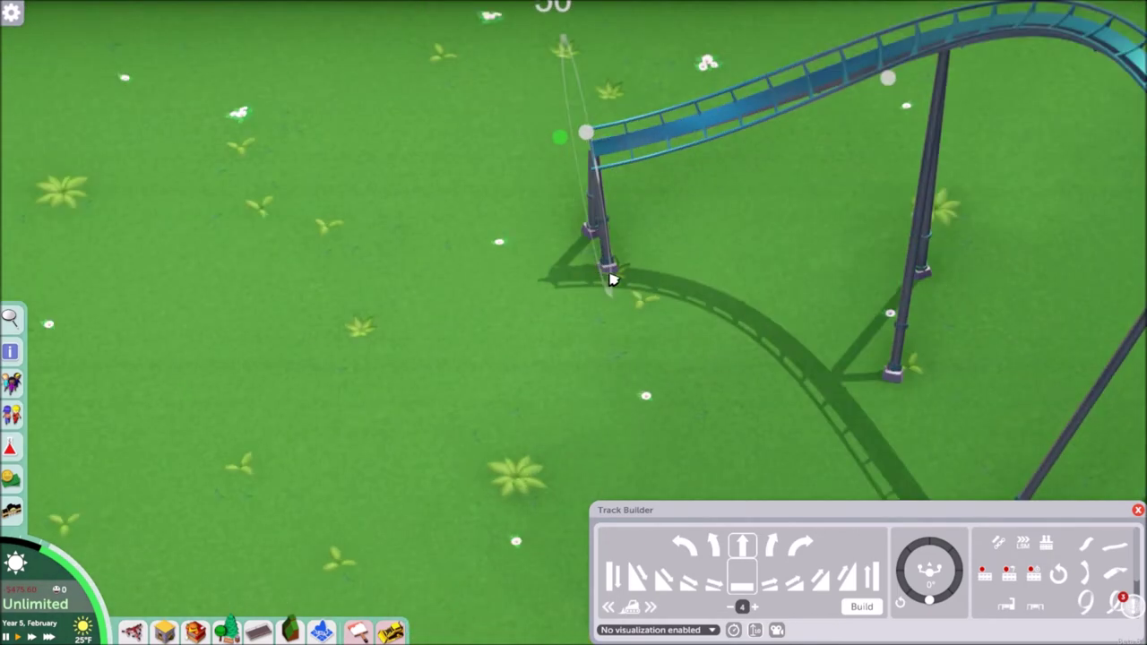
pyautogui.moveTo(612, 277); pyautogui.dragTo(533, 341)
pyautogui.press('q')
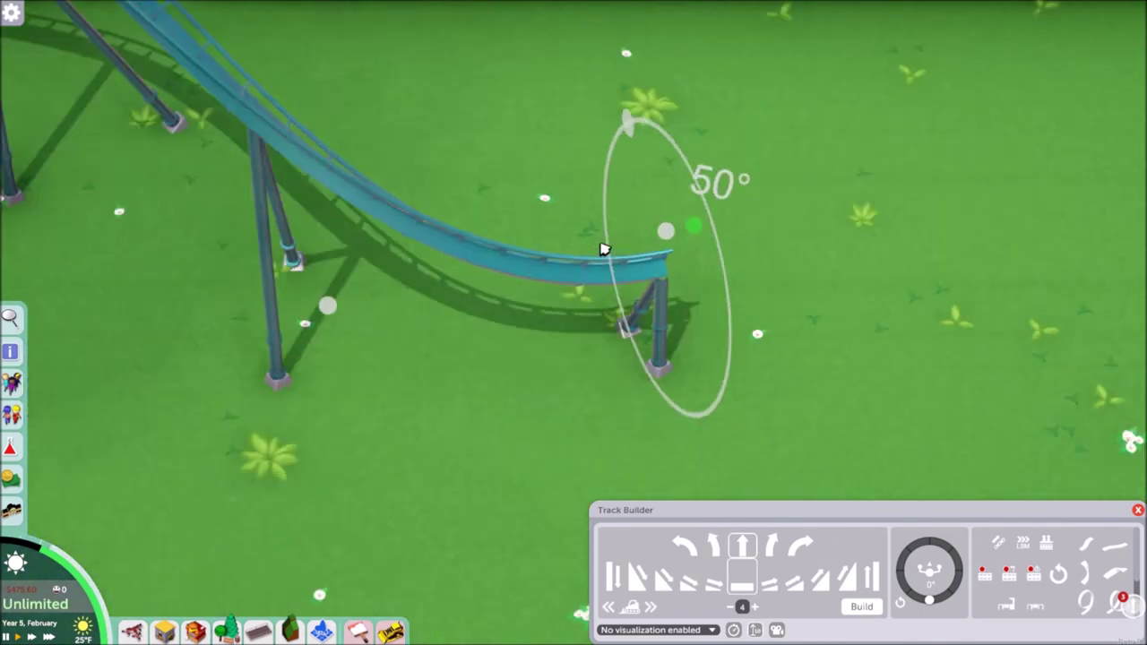
# Extend the track from the banked open end with a freeform segment and sweep its end node around into a wide turn
pyautogui.press('q')
pyautogui.press('q')
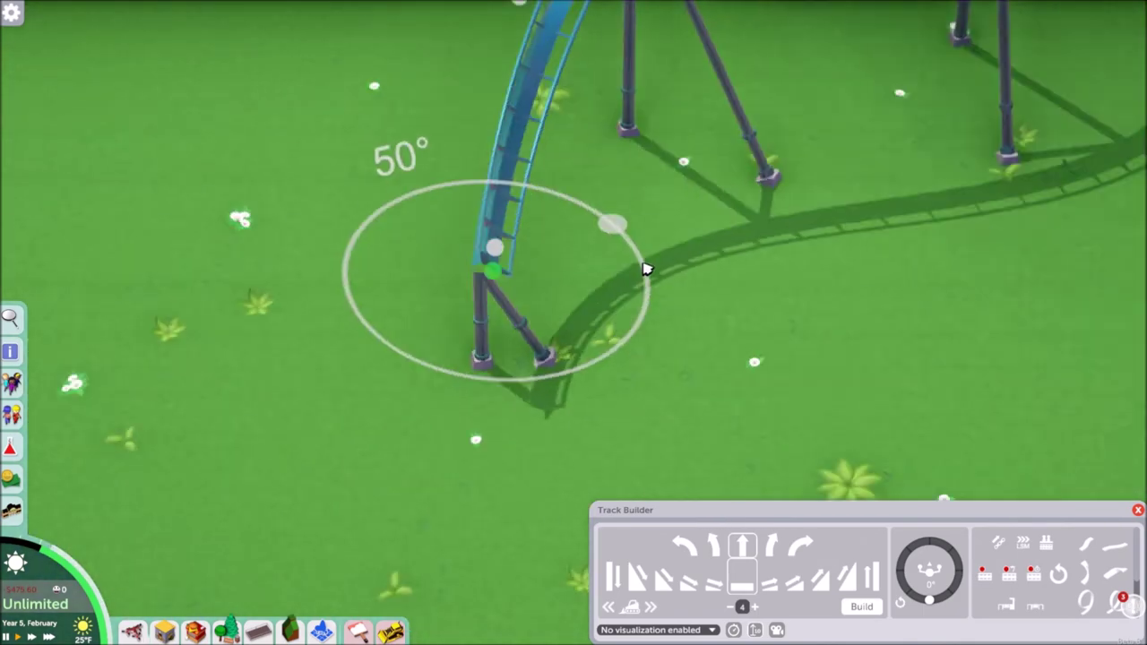
pyautogui.scroll(-3, 543, 305)
pyautogui.moveTo(543, 305); pyautogui.dragTo(460, 299)
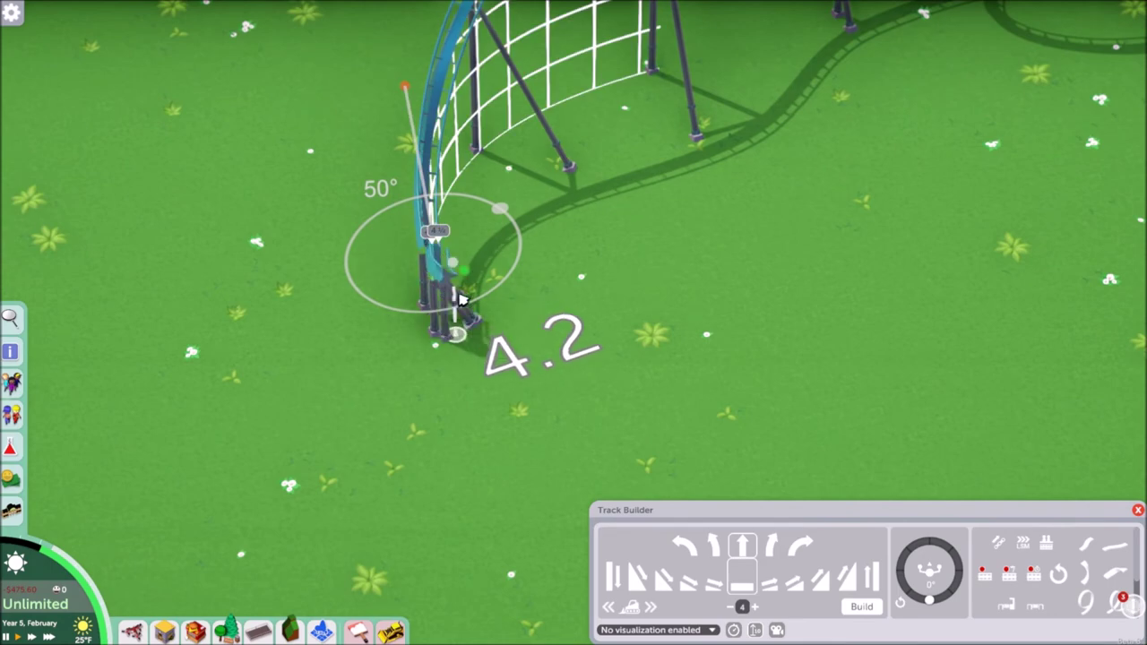
pyautogui.moveTo(574, 392); pyautogui.dragTo(827, 413)
pyautogui.press('q')
# Select the 50° node joining the descent and the new turn and nudge it to line up the two segments
pyautogui.scroll(5, 550, 342)
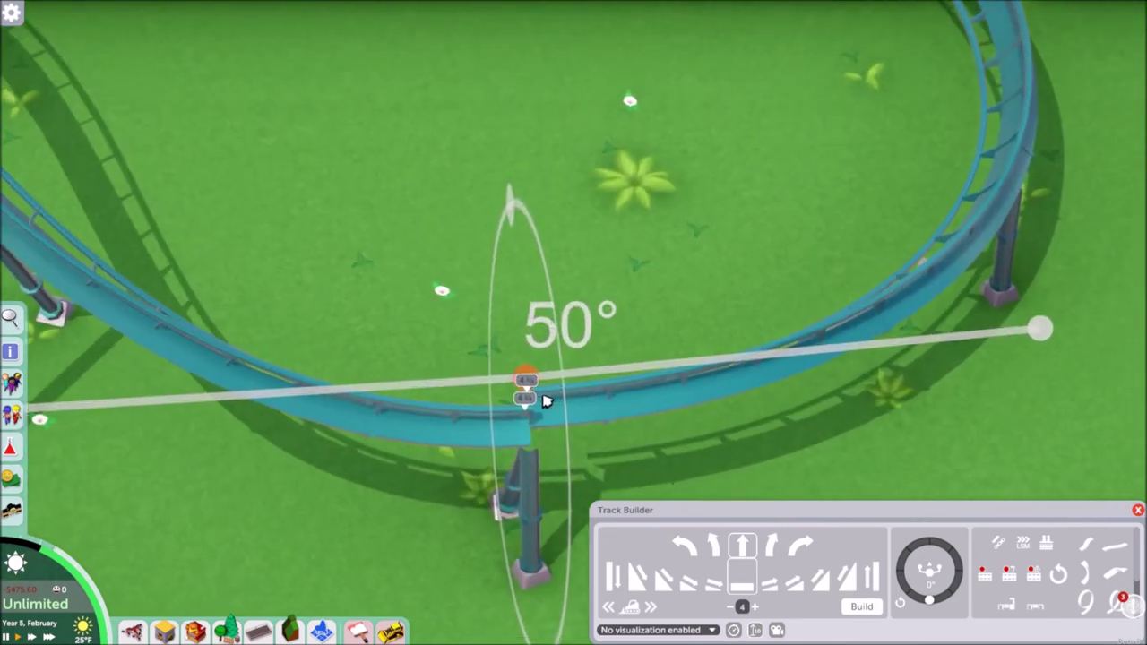
pyautogui.moveTo(526, 381); pyautogui.dragTo(527, 380)
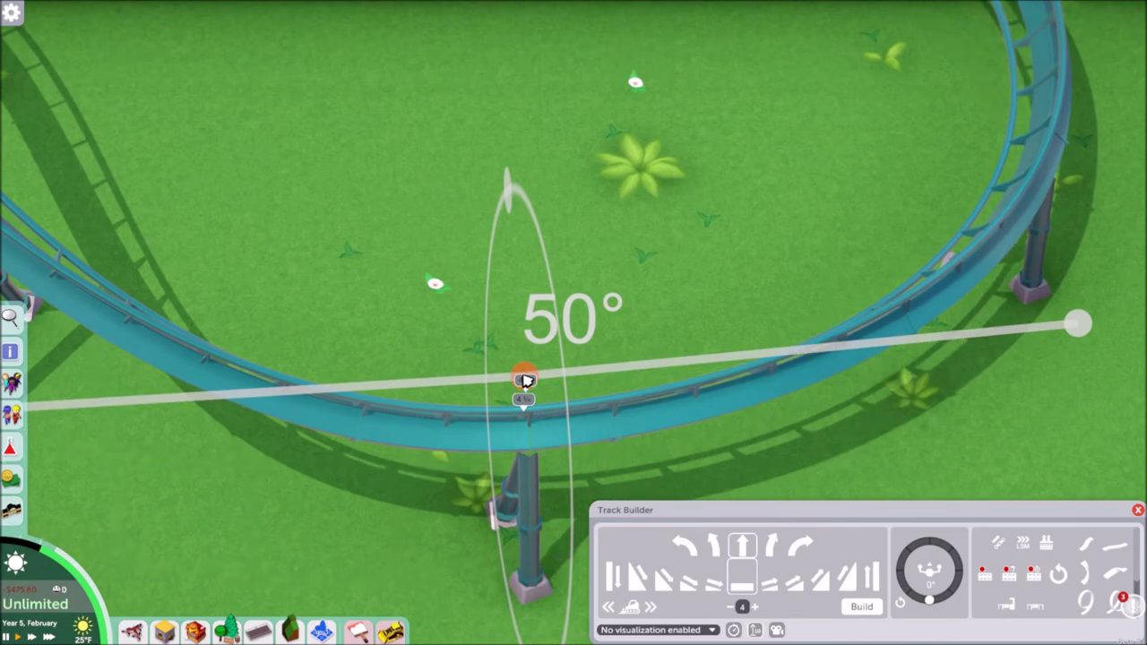
pyautogui.scroll(-5, 528, 385)
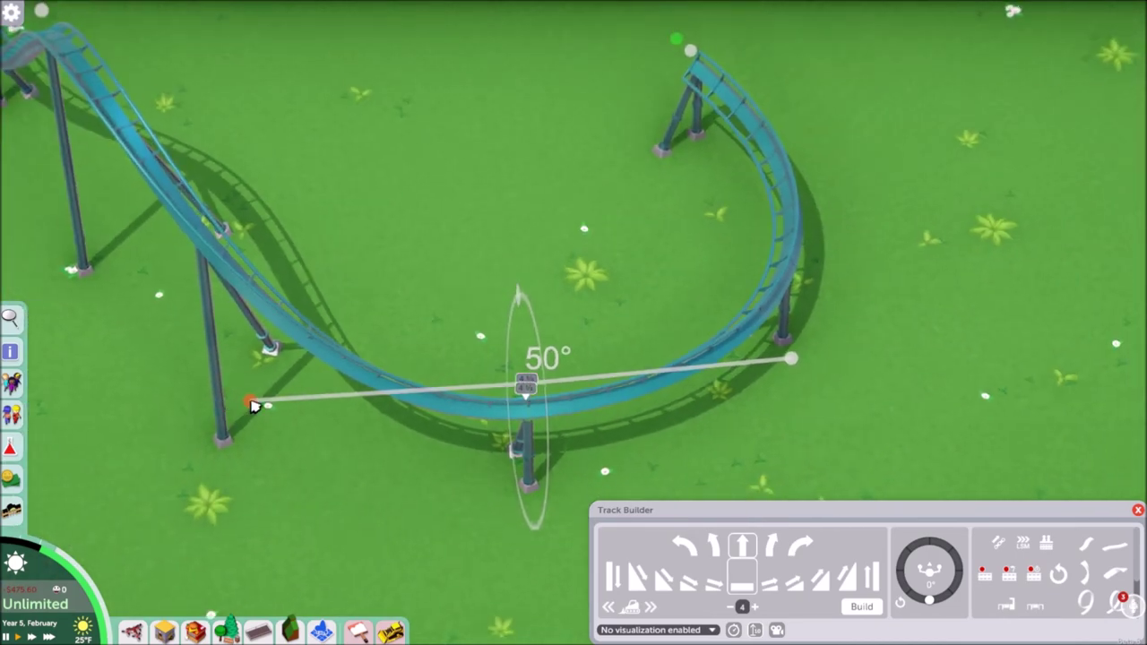
# Adjust the joining node's hill-side handle to smooth the drop into the banked turn
pyautogui.moveTo(251, 403); pyautogui.dragTo(264, 400)
pyautogui.press('q')
pyautogui.press('q')
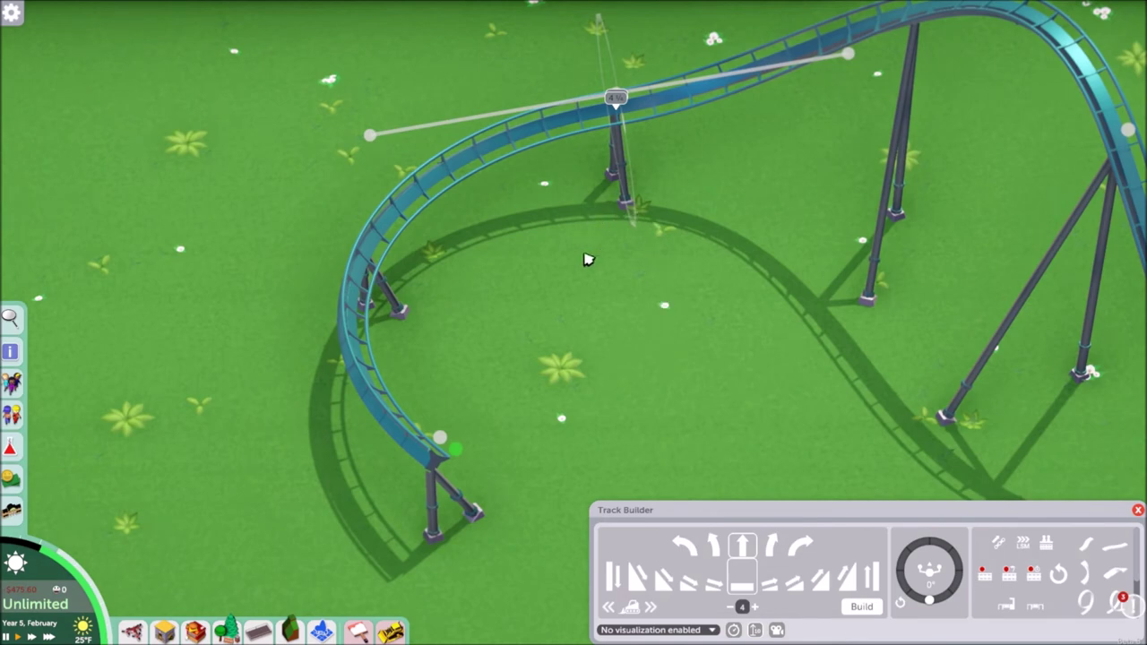
pyautogui.press('w')
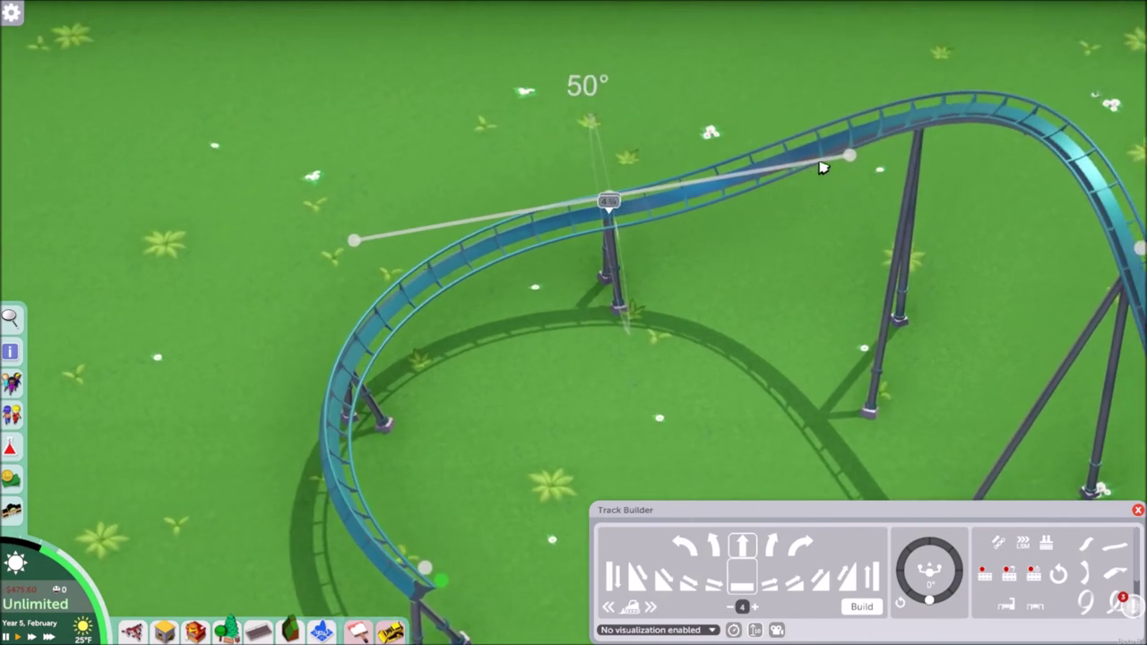
pyautogui.moveTo(832, 161); pyautogui.dragTo(755, 77)
pyautogui.press('q')
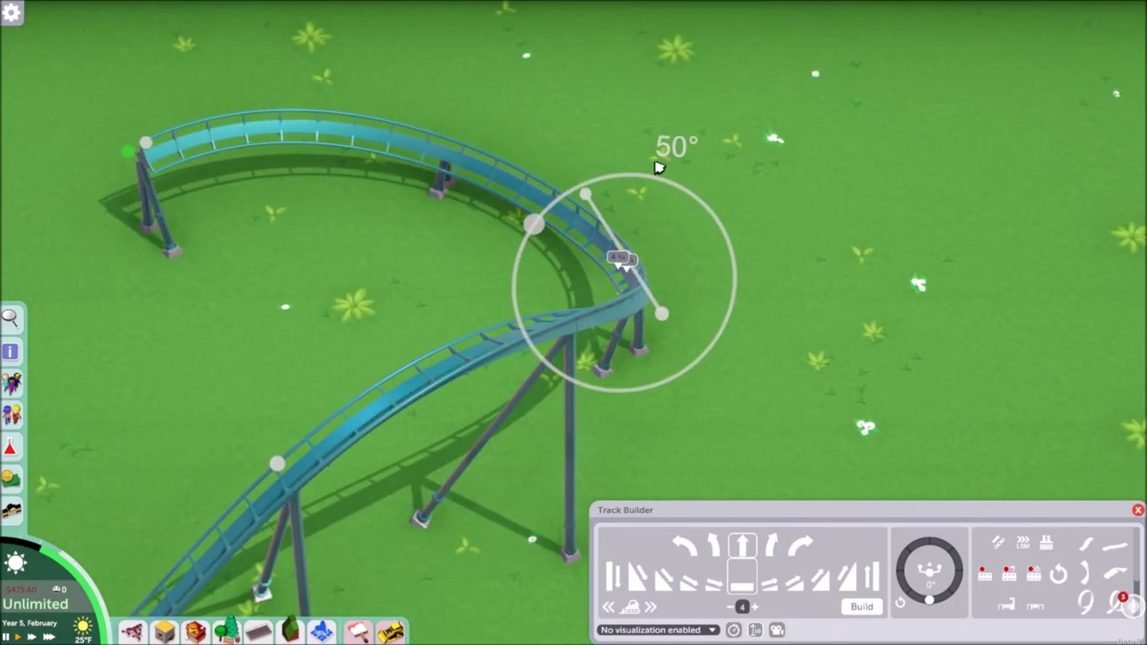
# Extend the track from the turn's open end with another freeform segment heading away toward the vertical loop's shadow
pyautogui.scroll(2, 643, 203)
pyautogui.press('q')
pyautogui.press('q')
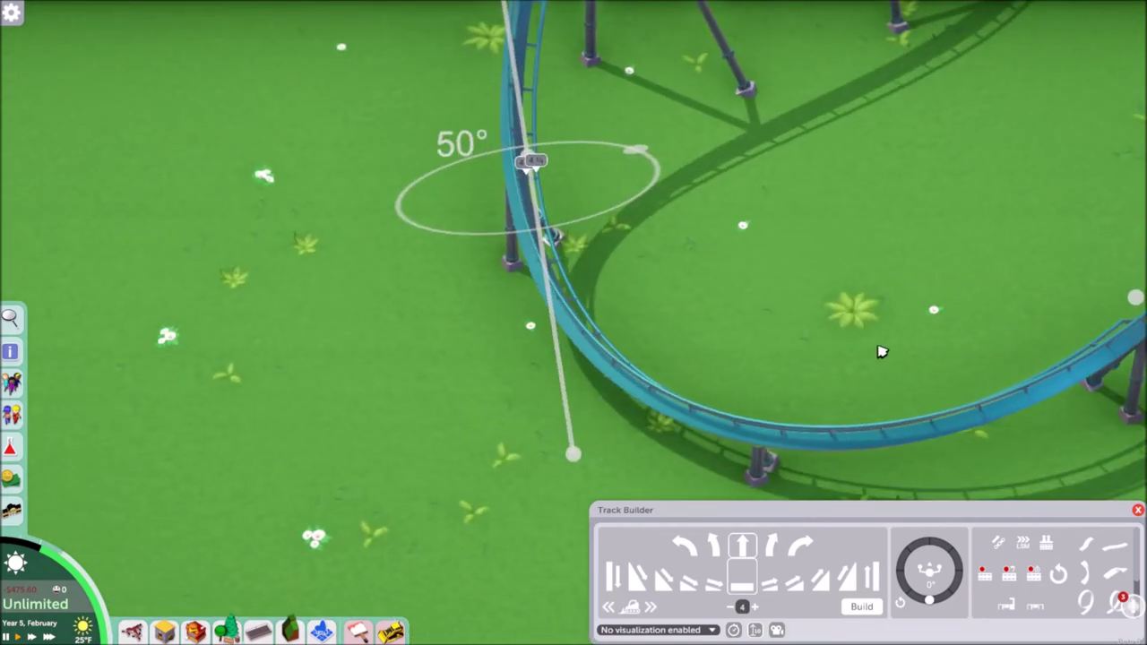
pyautogui.press('q')
pyautogui.moveTo(882, 350); pyautogui.dragTo(681, 156)
pyautogui.scroll(-3, 618, 184)
pyautogui.press('e')
pyautogui.scroll(1, 649, 292)
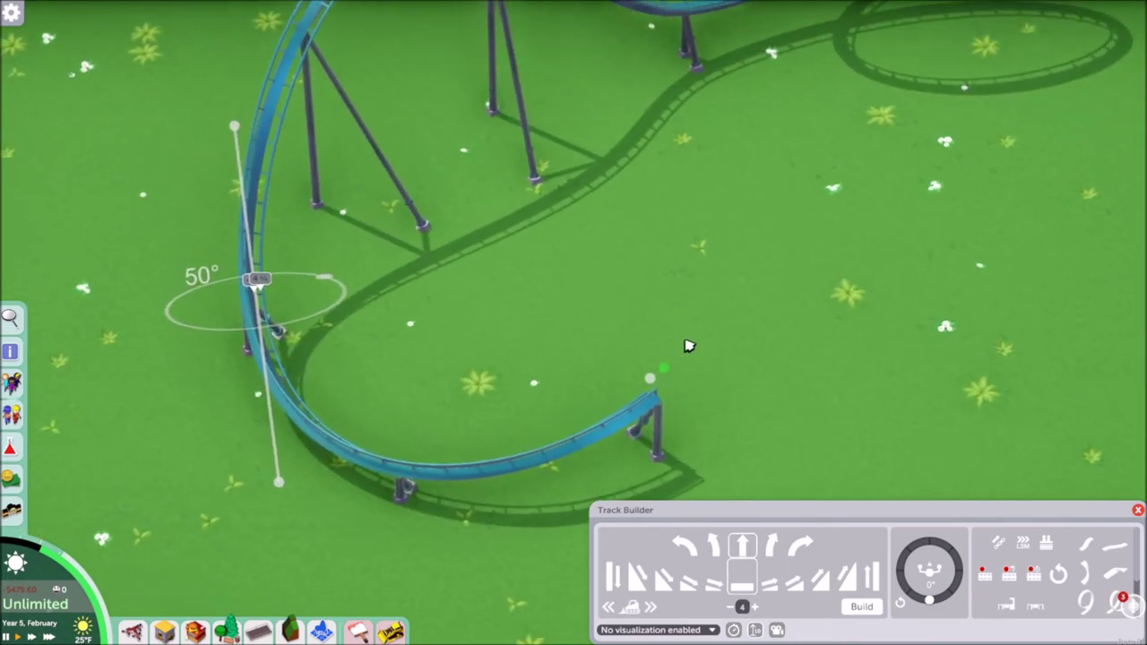
pyautogui.moveTo(686, 343); pyautogui.dragTo(453, 358)
pyautogui.scroll(-2, 451, 355)
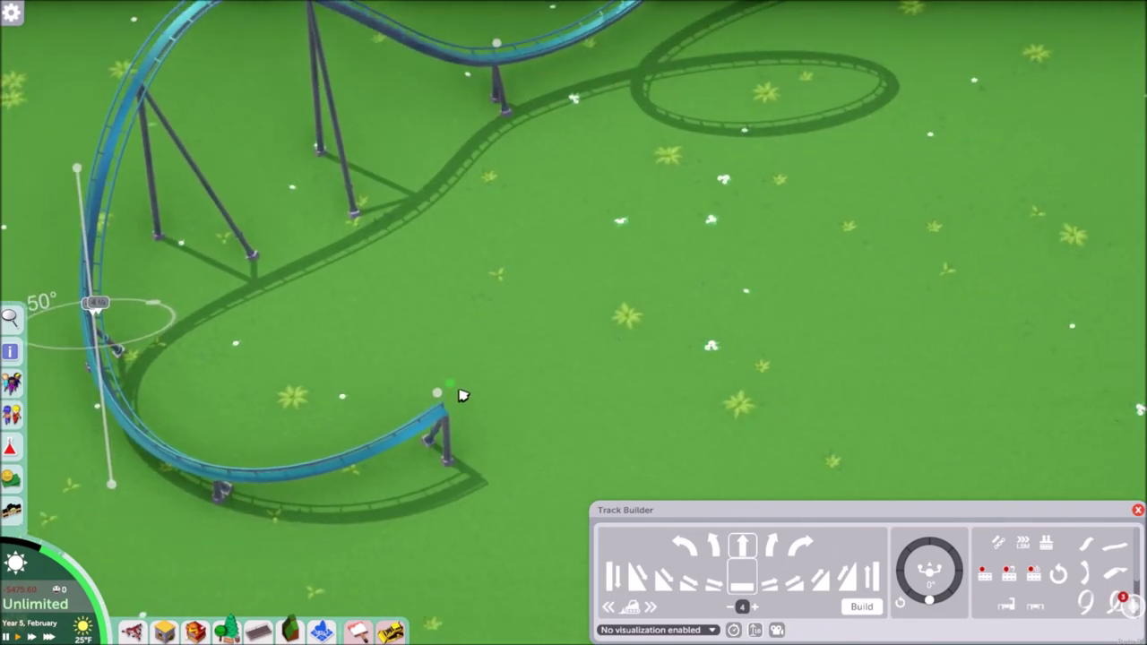
pyautogui.moveTo(478, 382); pyautogui.dragTo(708, 150)
pyautogui.scroll(3, 706, 204)
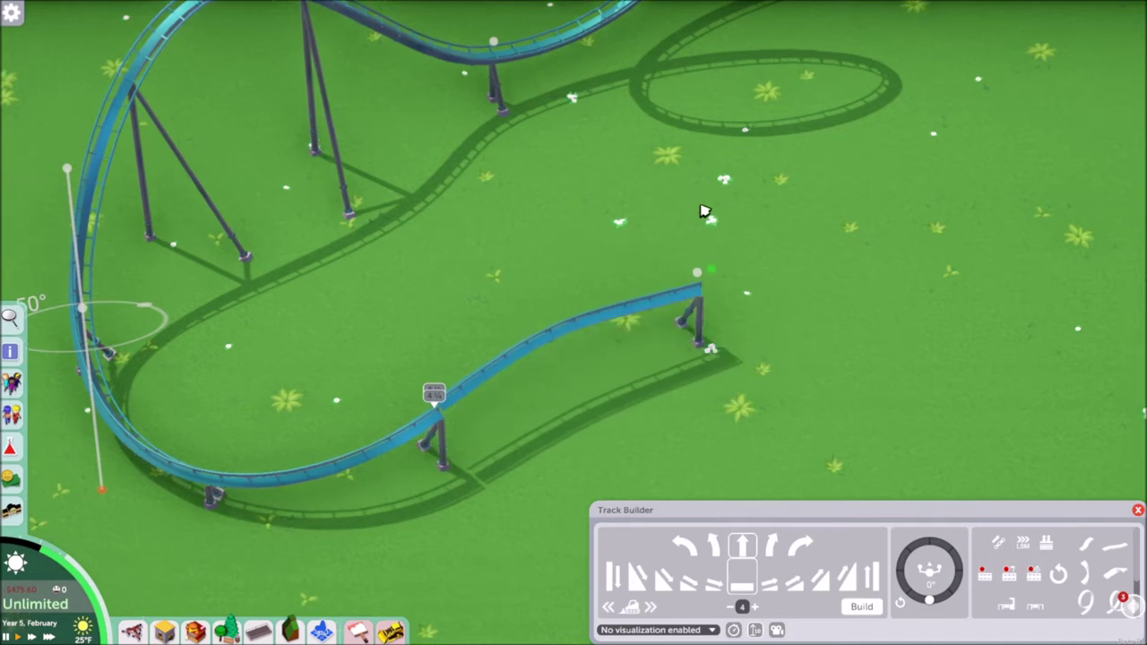
# Level the new segment's end node to 1° banking and raise it to a height of about 7.9 to form a hill
pyautogui.click(700, 306)
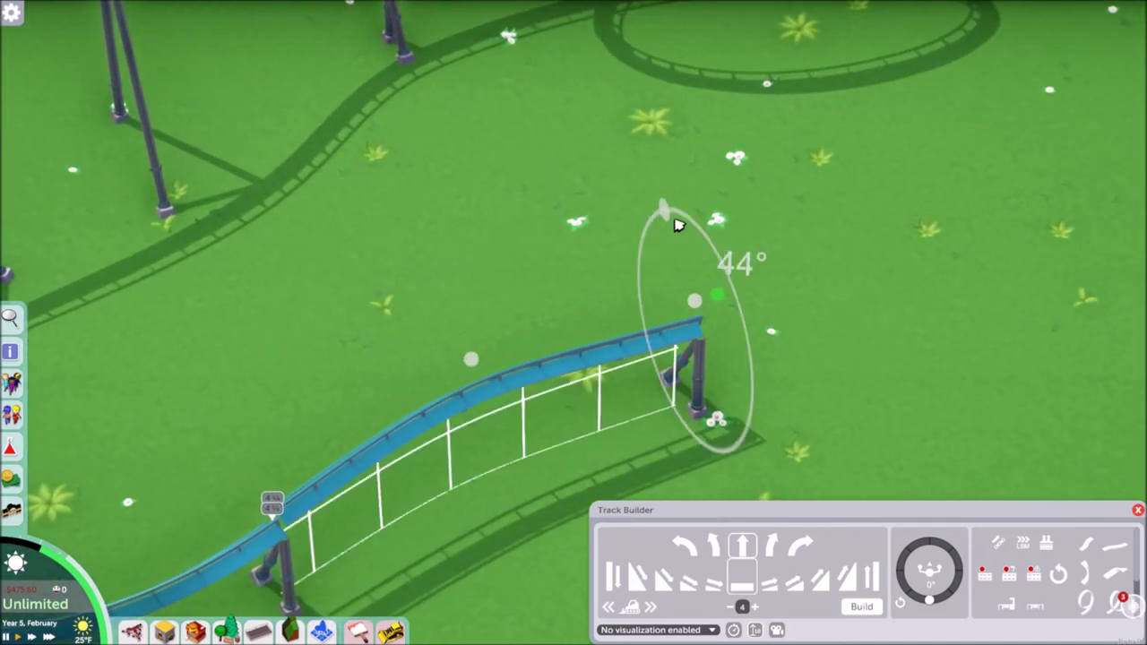
pyautogui.moveTo(675, 220); pyautogui.dragTo(690, 231)
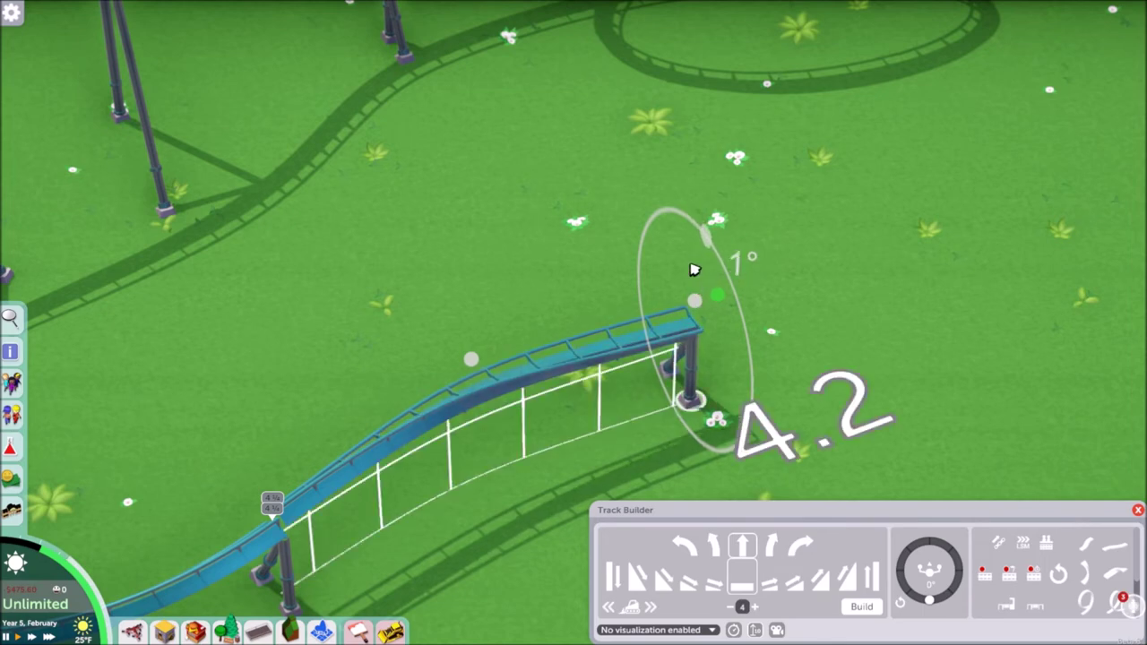
pyautogui.moveTo(694, 269); pyautogui.dragTo(684, 16)
pyautogui.scroll(-5, 643, 243)
# Shift the raised end node sideways toward the vertical loop so the new hill follows the exit of the turn
pyautogui.moveTo(643, 243); pyautogui.dragTo(1019, 302)
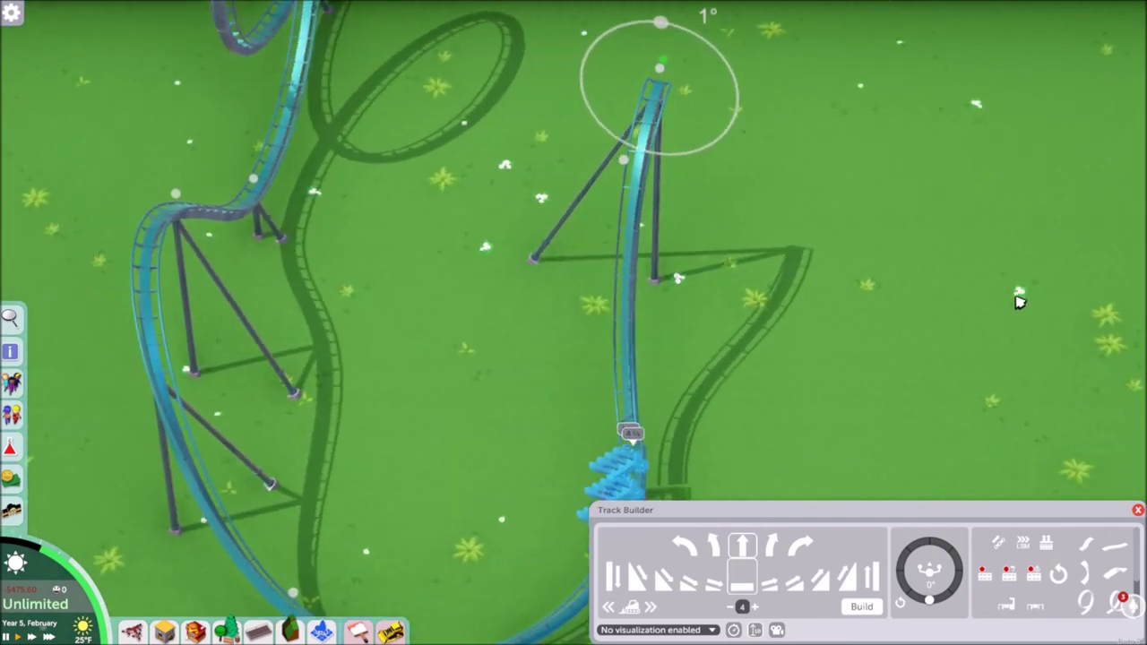
pyautogui.press('w')
pyautogui.press('a')
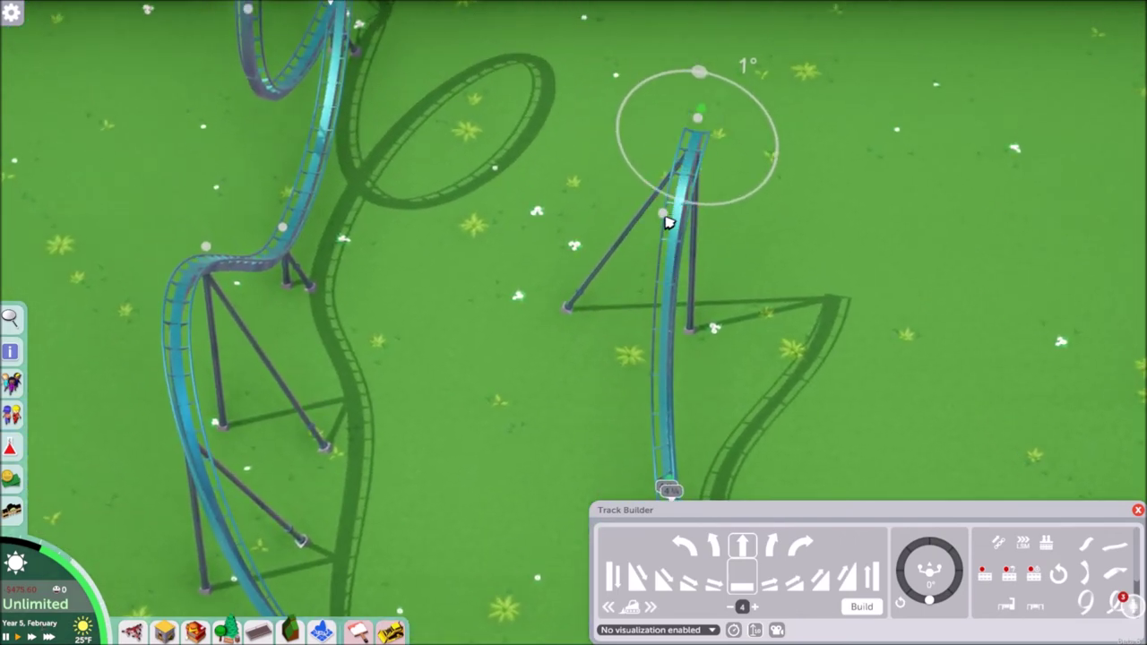
pyautogui.moveTo(700, 121); pyautogui.dragTo(663, 164)
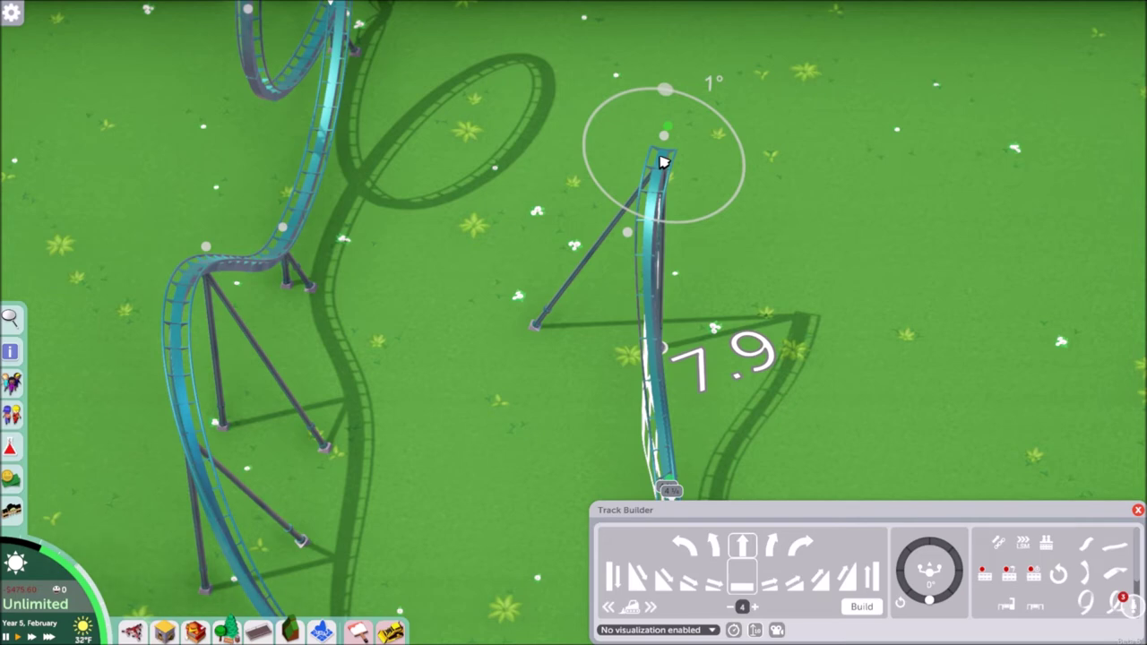
# Leave track building, reopen track editing from the Floorless Coaster's state window at the station, and dismiss that window
pyautogui.press('Escape')
pyautogui.scroll(-3, 571, 229)
pyautogui.press('w')
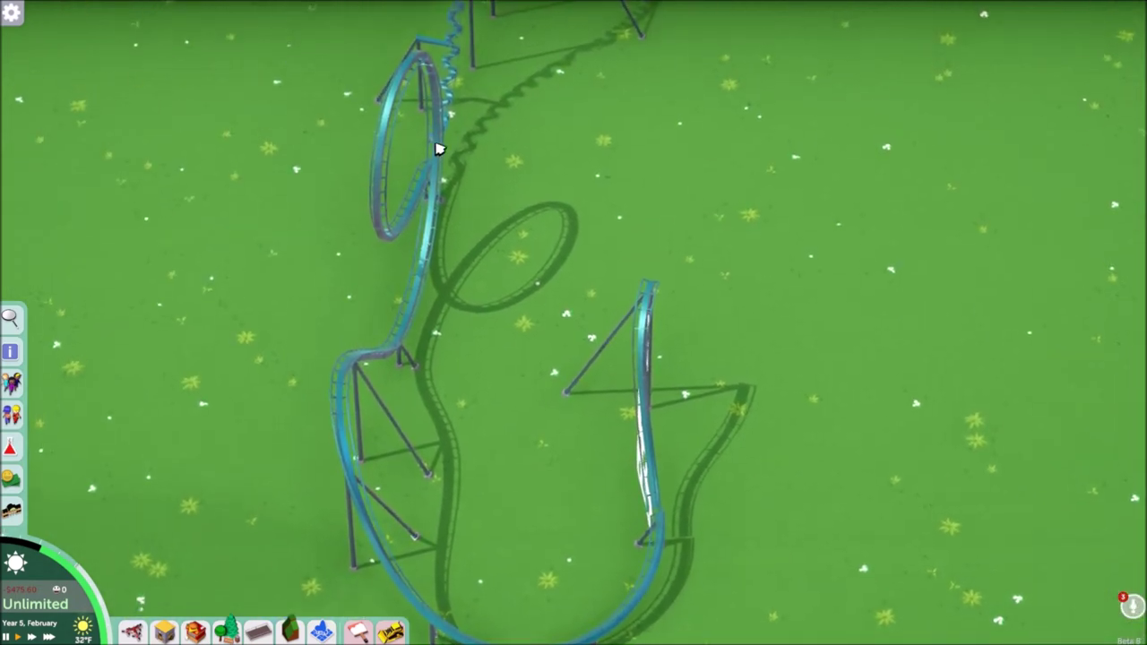
pyautogui.press('a')
pyautogui.press('d')
pyautogui.click(756, 167)
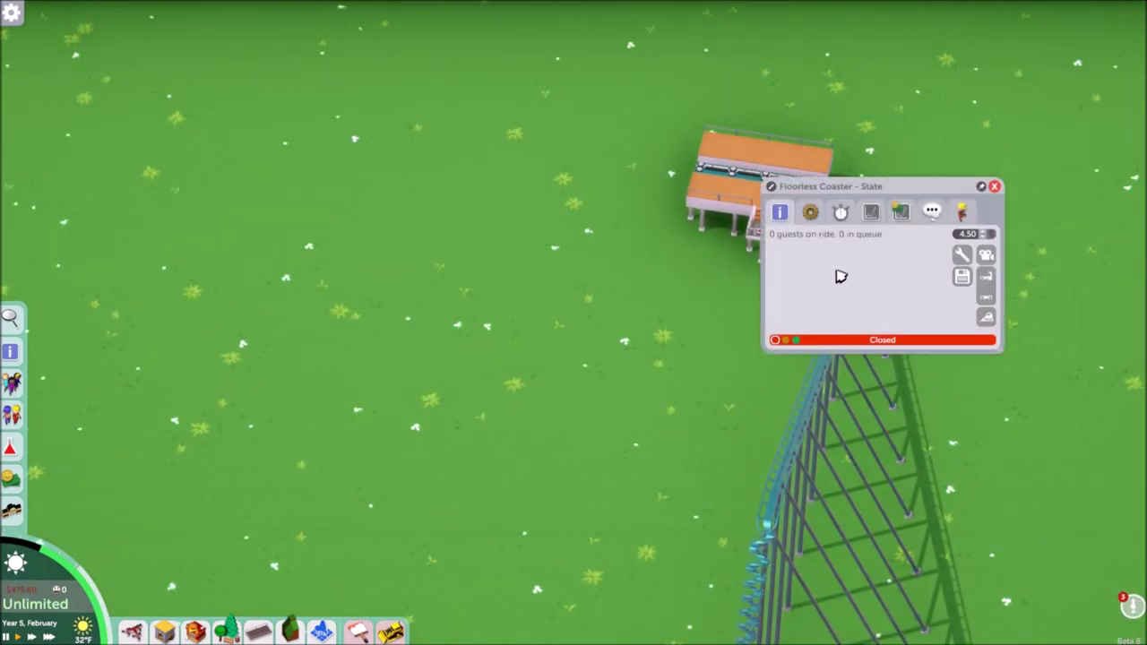
pyautogui.click(963, 257)
pyautogui.click(995, 187)
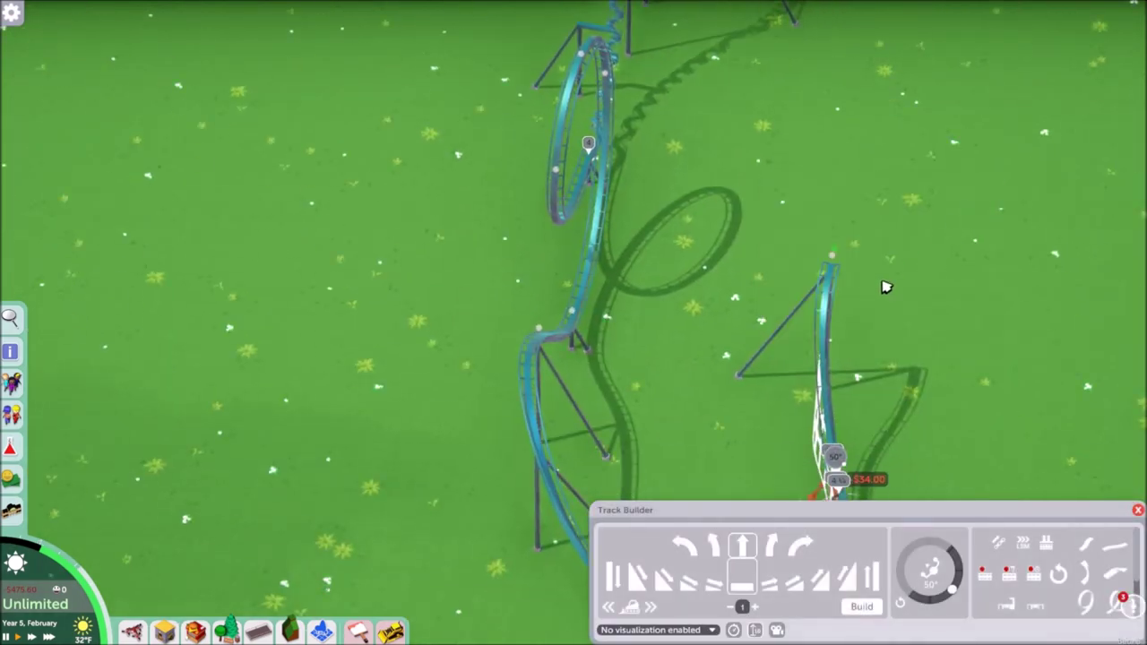
# Examine the join between the banked turn and the new climbing segment up close
pyautogui.moveTo(887, 287); pyautogui.dragTo(134, 180)
pyautogui.scroll(5, 481, 354)
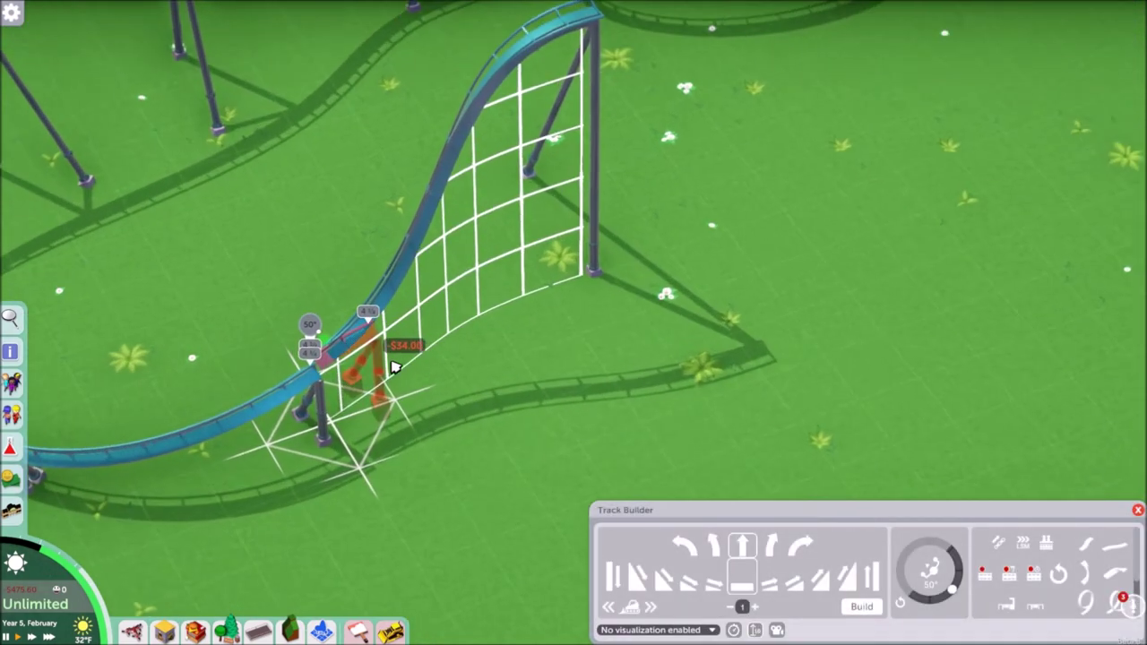
pyautogui.moveTo(581, 314); pyautogui.dragTo(590, 318)
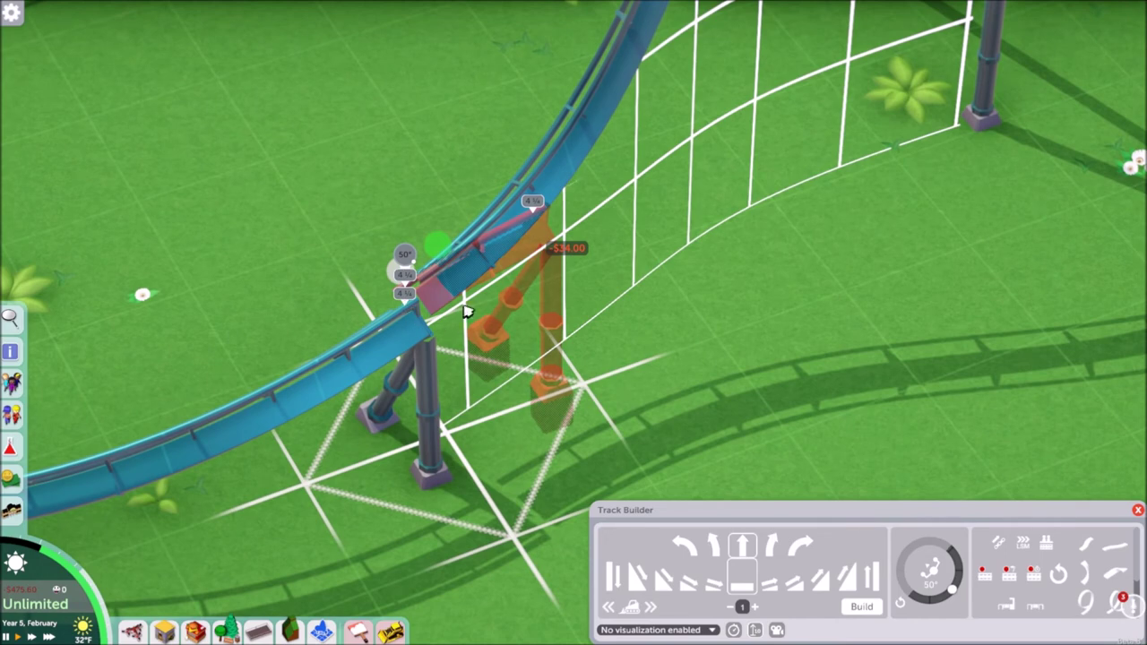
pyautogui.scroll(-5, 565, 359)
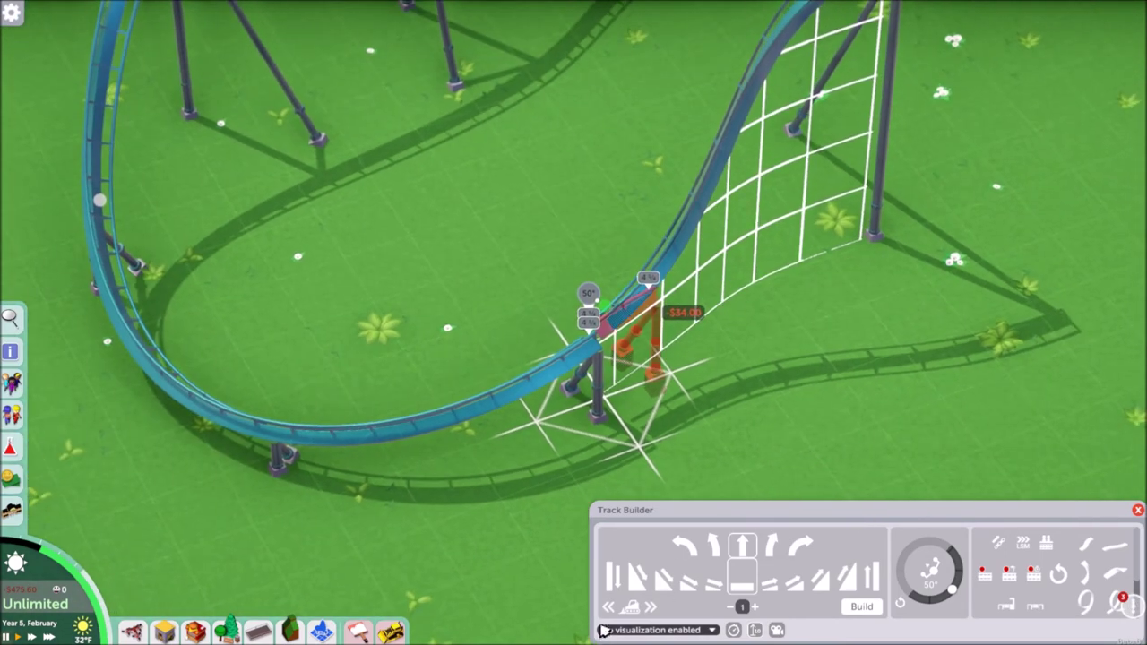
# Select the hill's raised end node and swing its track handle away from the vertical loop to change the direction at the crest
pyautogui.click(615, 607)
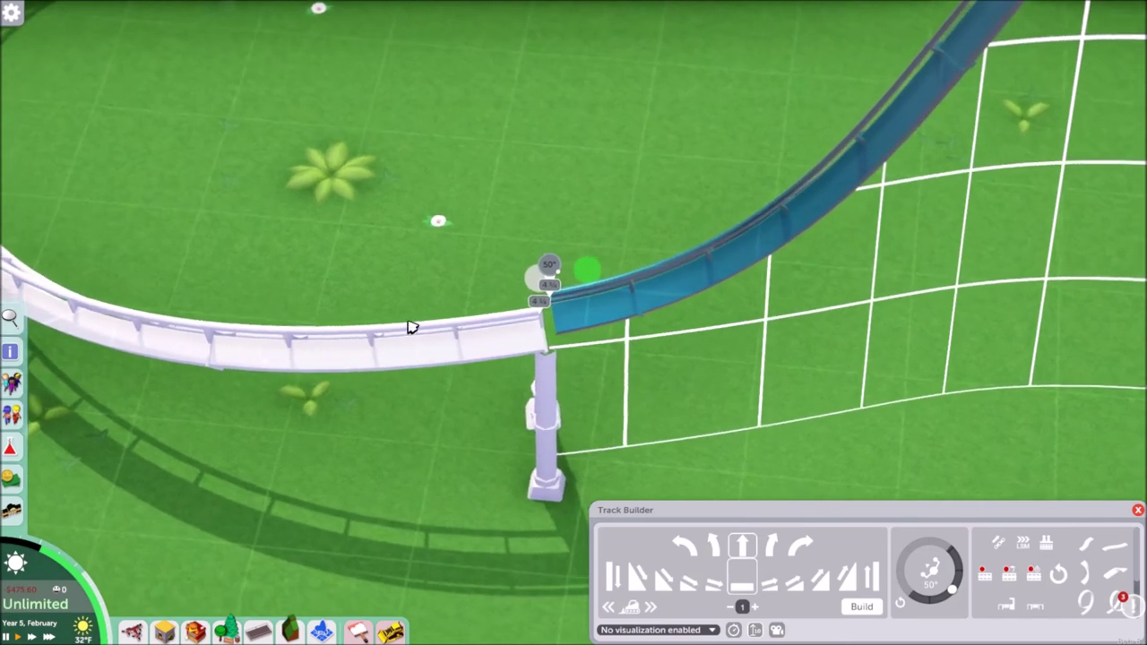
pyautogui.click(536, 281)
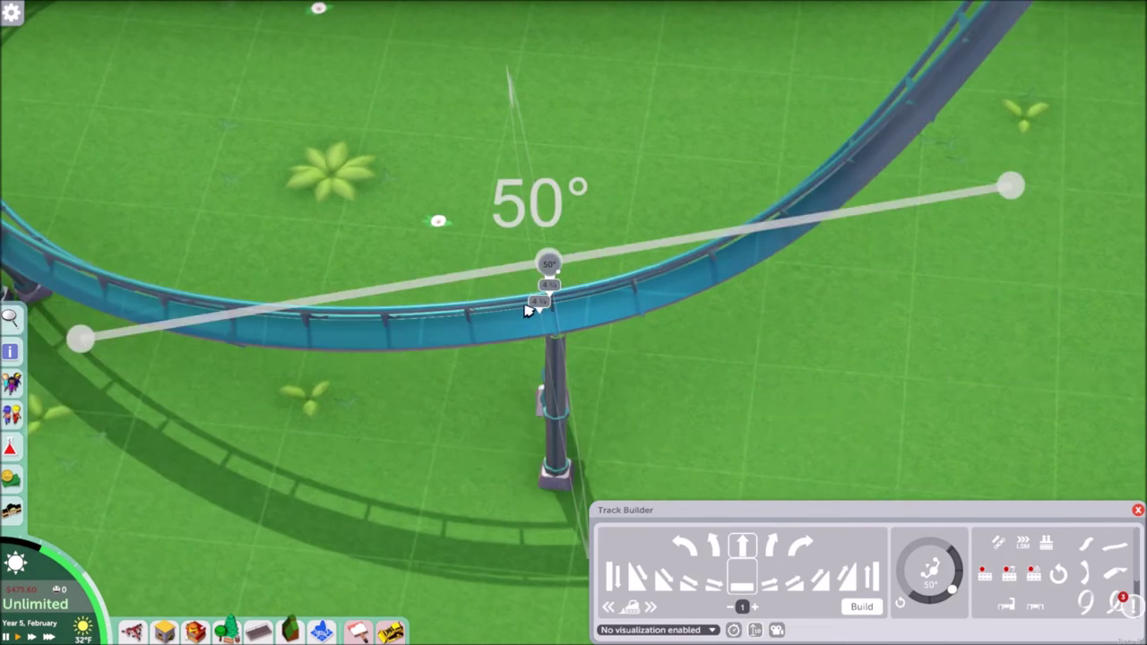
pyautogui.scroll(-5, 534, 311)
pyautogui.press('e')
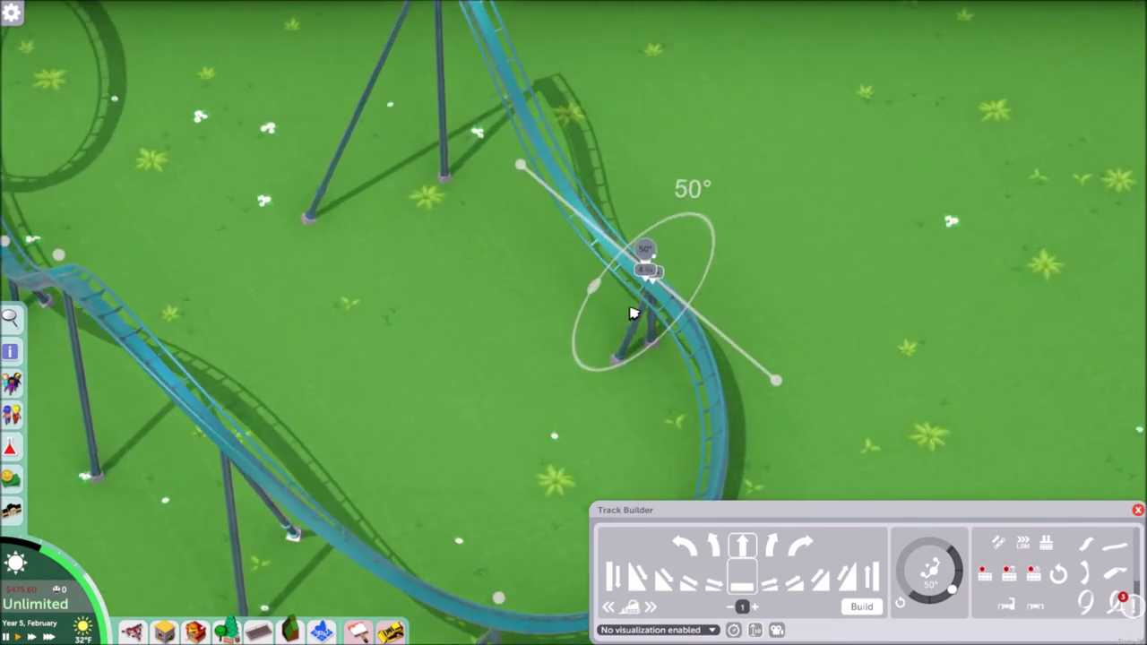
pyautogui.press('w')
pyautogui.scroll(1, 497, 193)
pyautogui.moveTo(459, 181); pyautogui.dragTo(392, 217)
pyautogui.scroll(-3, 408, 242)
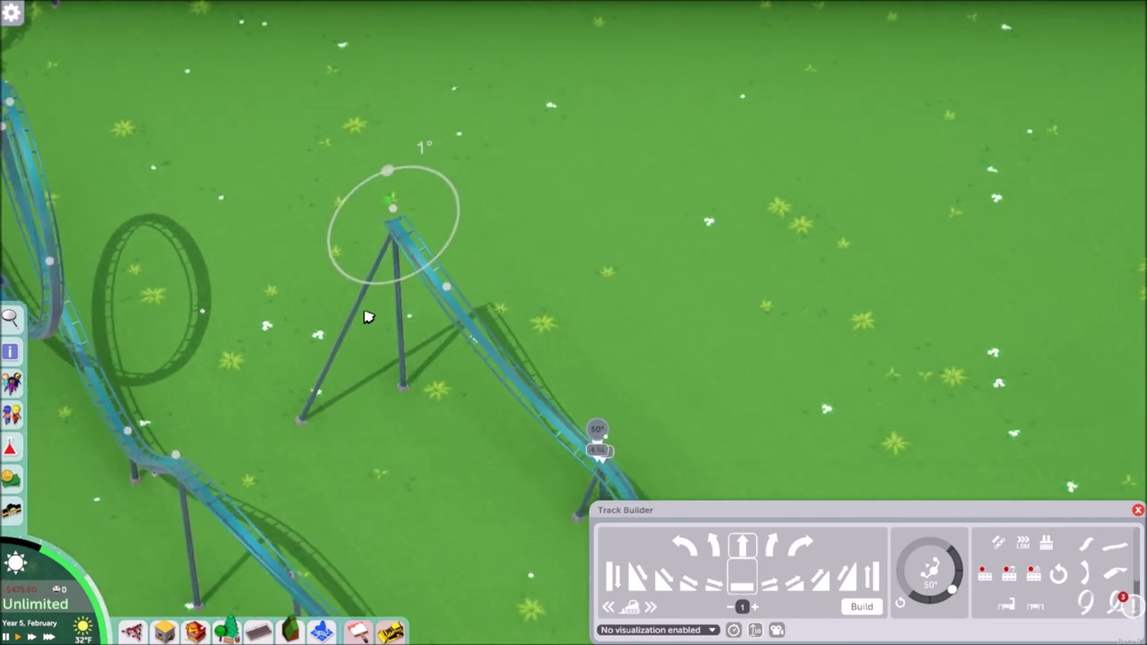
pyautogui.press('q')
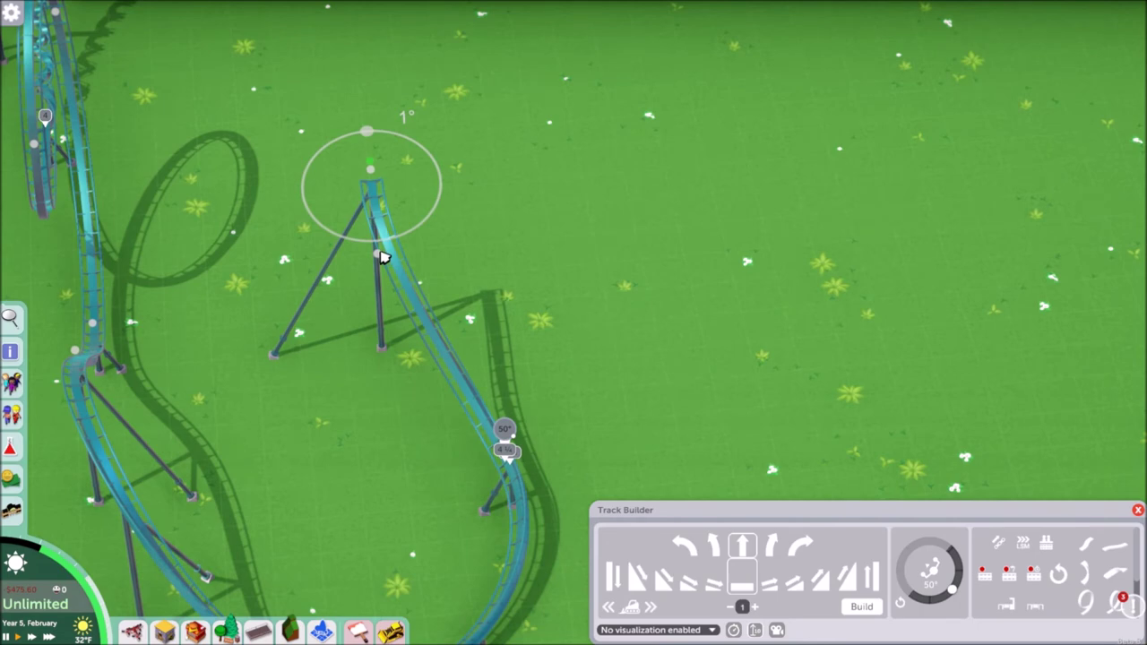
pyautogui.moveTo(380, 257); pyautogui.dragTo(438, 235)
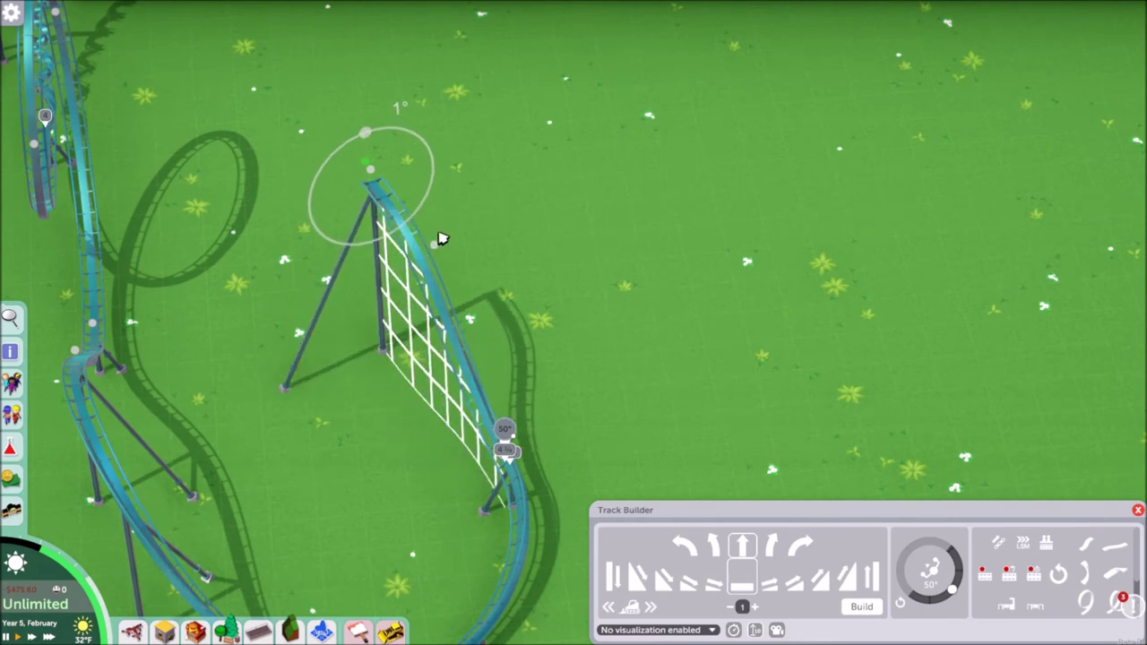
# Reduce the banking of the node joining the turn and the climb to 33°
pyautogui.press('e')
pyautogui.press('e')
pyautogui.scroll(5, 751, 358)
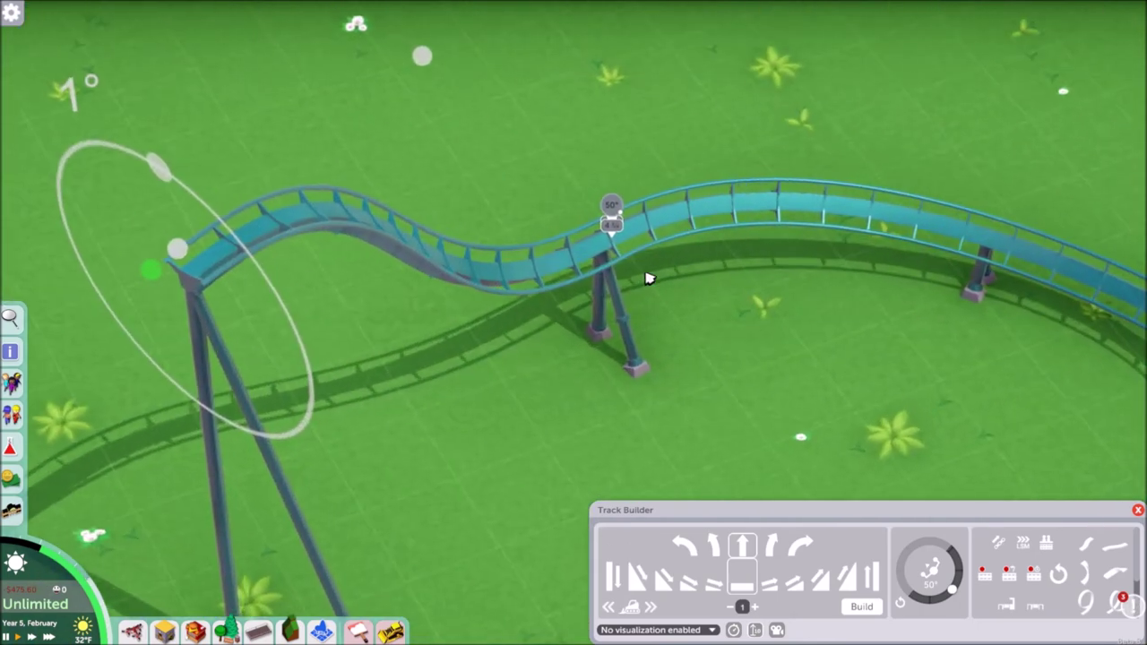
pyautogui.scroll(2, 628, 242)
pyautogui.moveTo(611, 213); pyautogui.dragTo(618, 191)
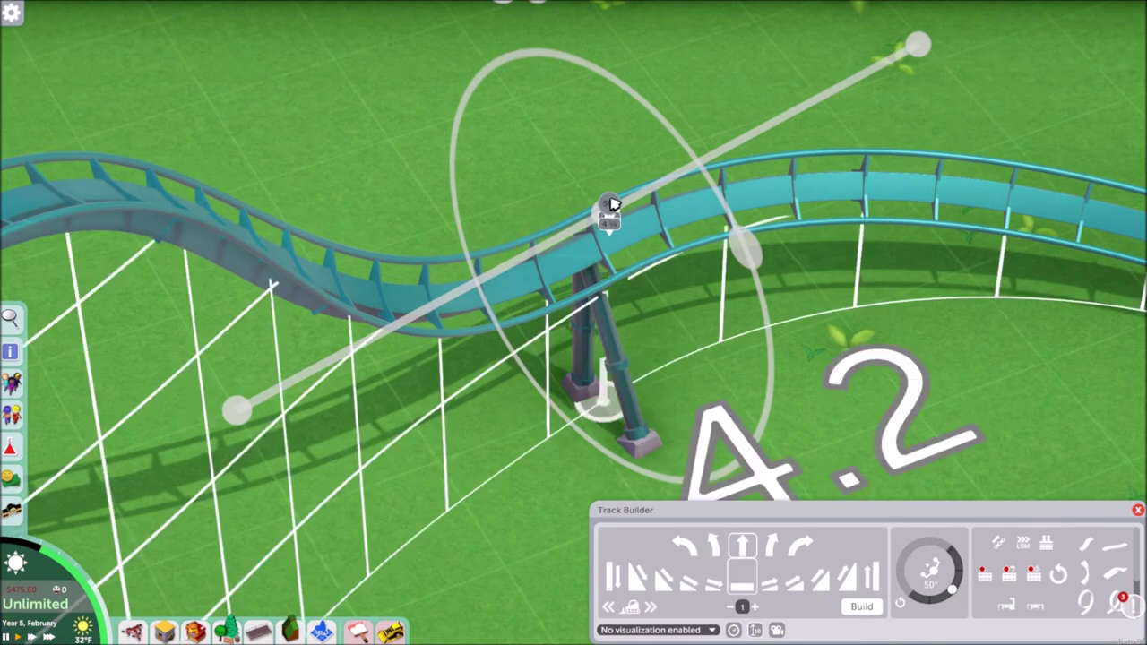
pyautogui.scroll(-3, 620, 193)
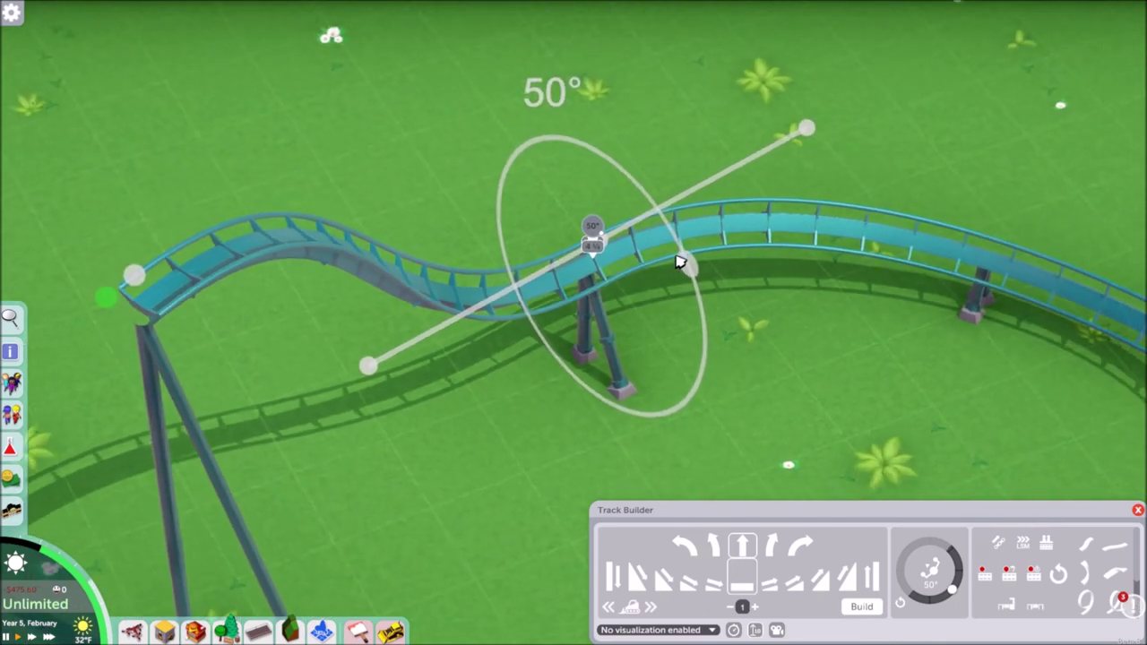
pyautogui.moveTo(679, 262); pyautogui.dragTo(691, 216)
# Swing the join node's turn-side handle so the curve runs smoothly out of the turn into the climb
pyautogui.moveTo(806, 129); pyautogui.dragTo(875, 204)
pyautogui.press('q')
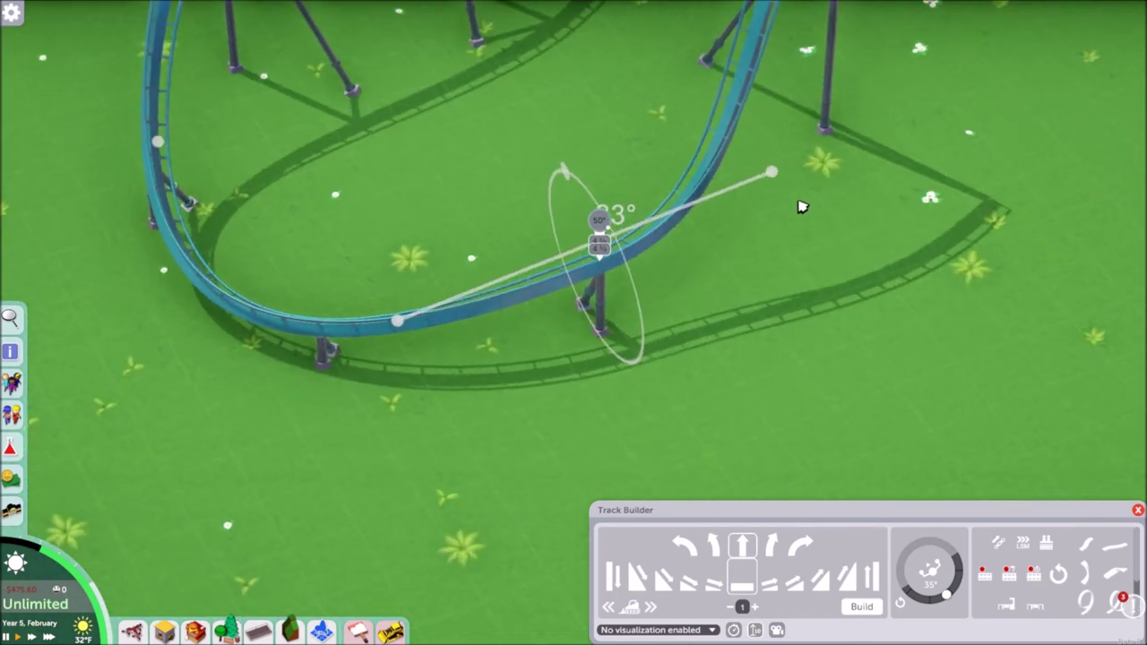
pyautogui.press('q')
pyautogui.scroll(-2, 676, 307)
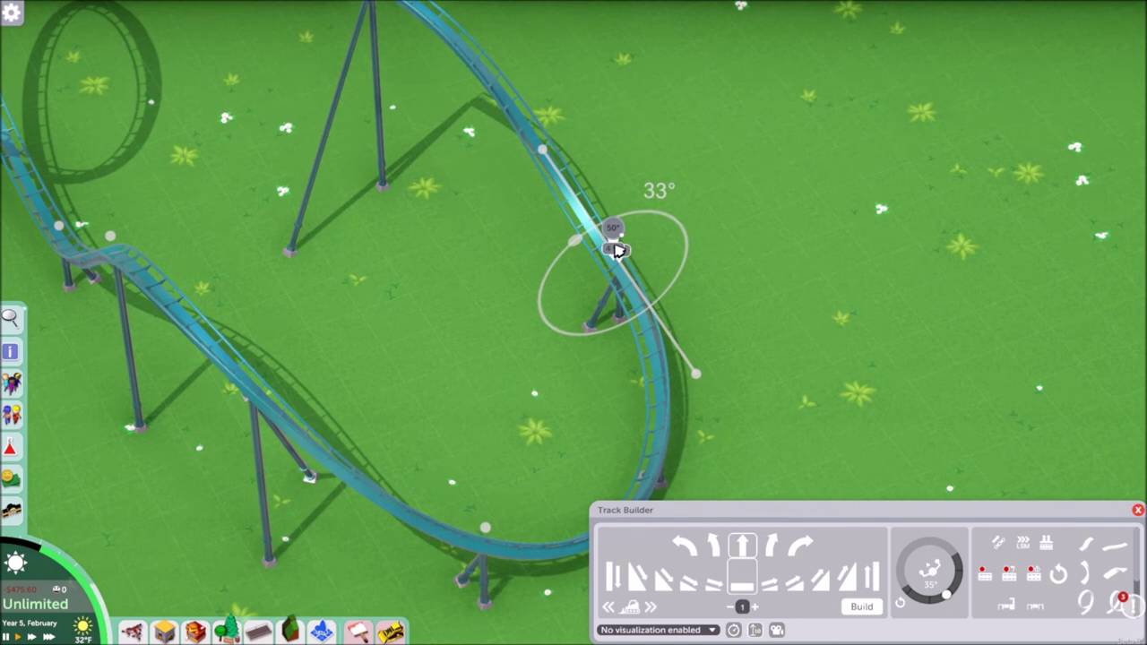
pyautogui.press('q')
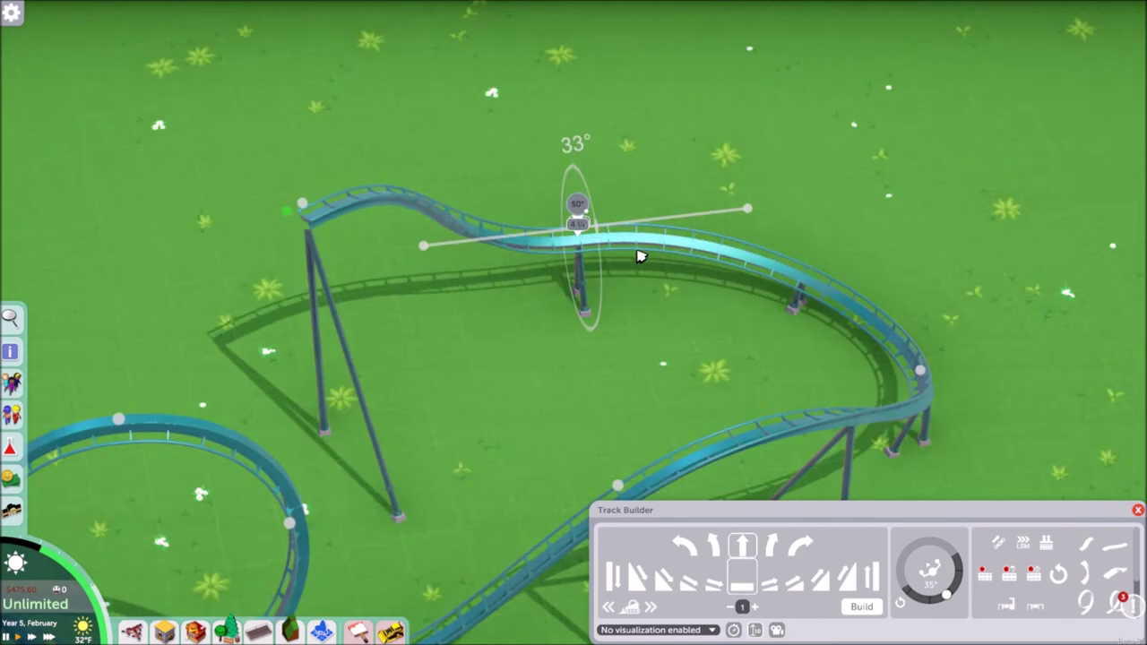
pyautogui.scroll(1, 571, 219)
# Shift the join node toward the outside of the turn and swing its hill-side handle inward toward the climb
pyautogui.moveTo(571, 220); pyautogui.dragTo(585, 171)
pyautogui.press('q')
pyautogui.press('e')
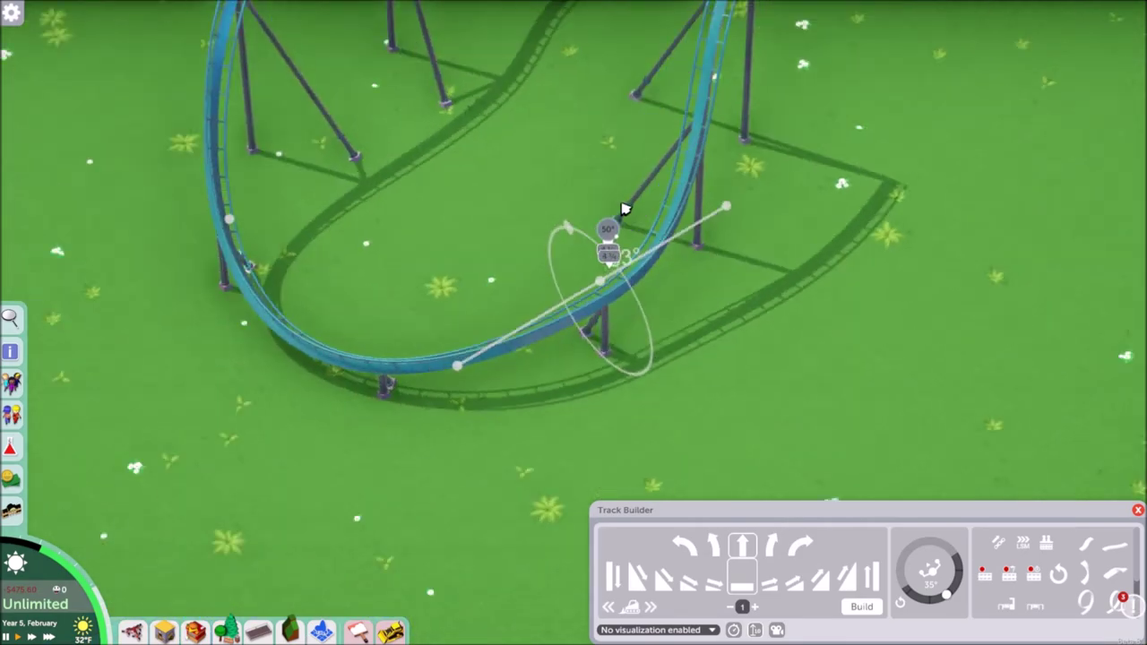
pyautogui.press('q')
pyautogui.press('e')
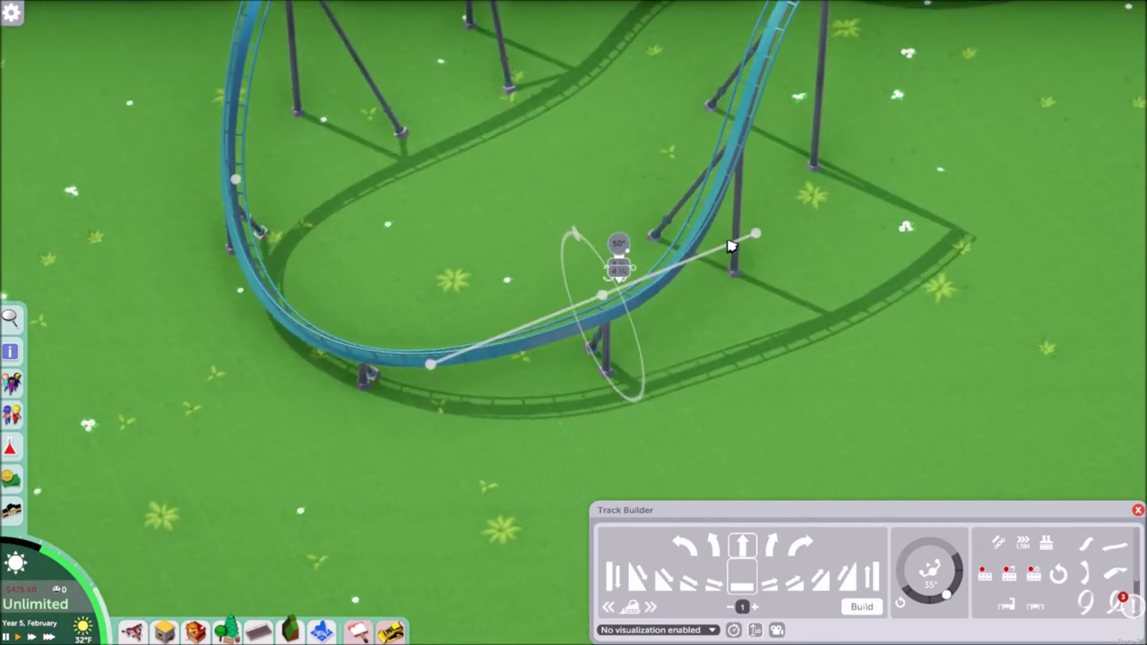
pyautogui.moveTo(757, 235); pyautogui.dragTo(703, 233)
pyautogui.press('e')
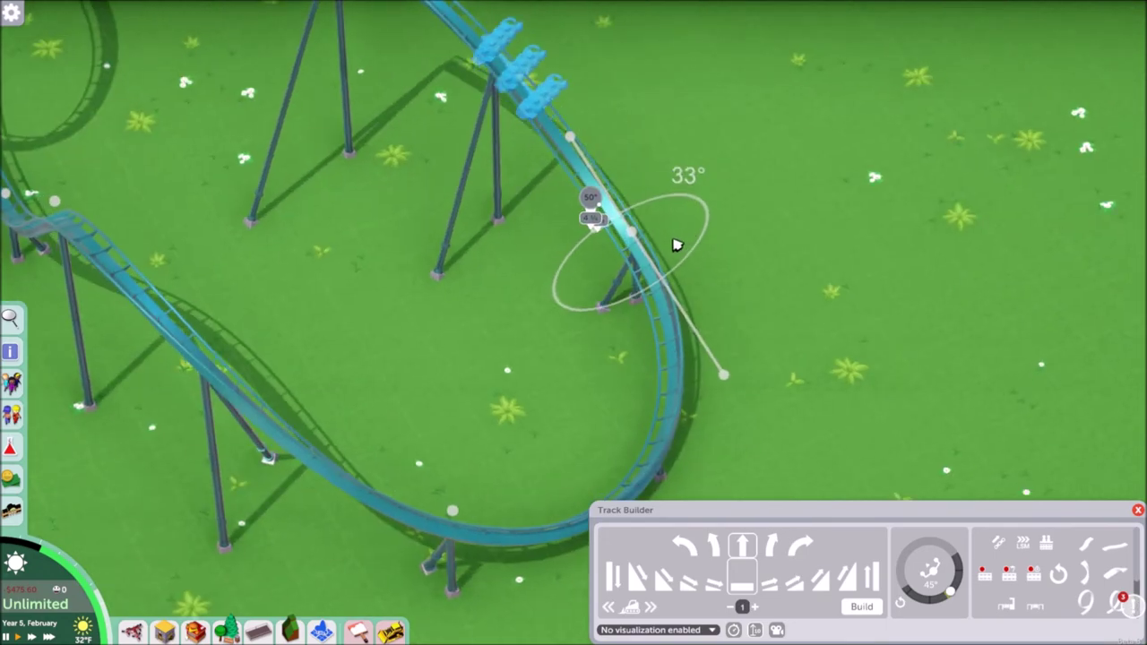
pyautogui.press('e')
pyautogui.press('e')
pyautogui.press('q')
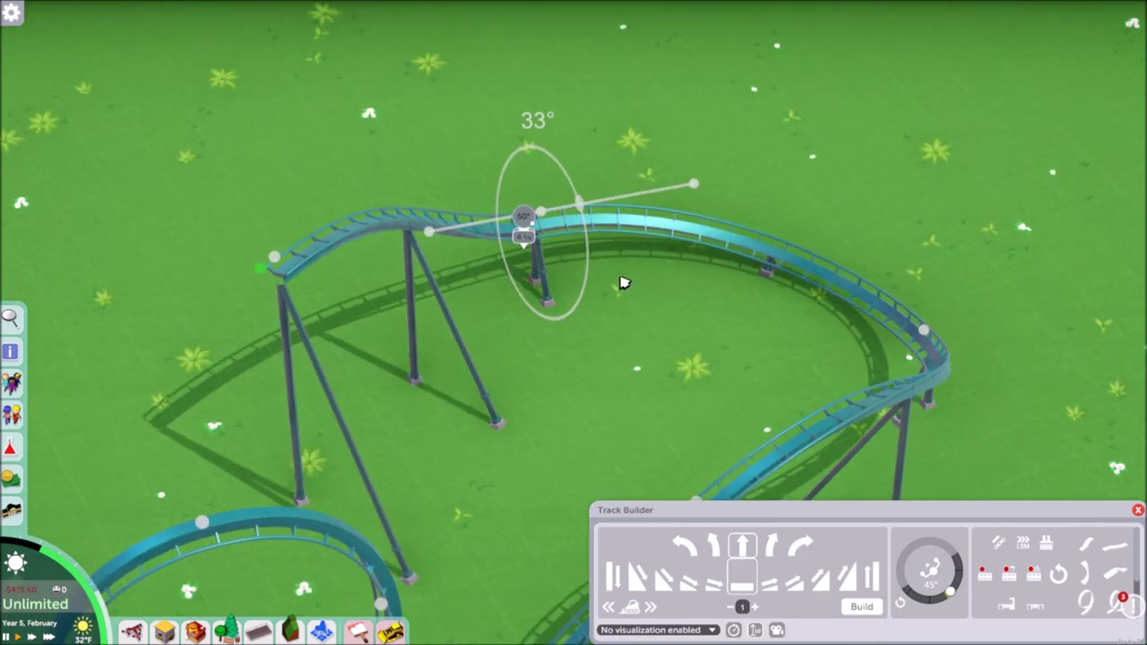
# Lower the join node's banking further to 21°
pyautogui.scroll(1, 621, 299)
pyautogui.scroll(3, 556, 258)
pyautogui.press('e')
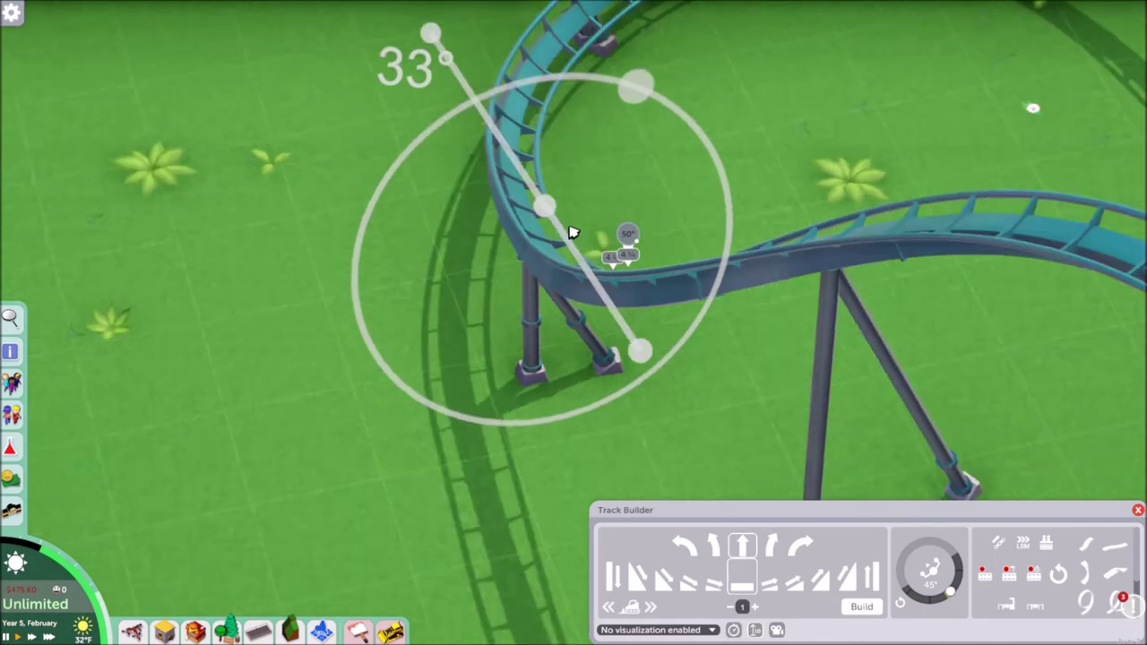
pyautogui.press('q')
pyautogui.moveTo(614, 146); pyautogui.dragTo(595, 107)
pyautogui.scroll(-3, 583, 184)
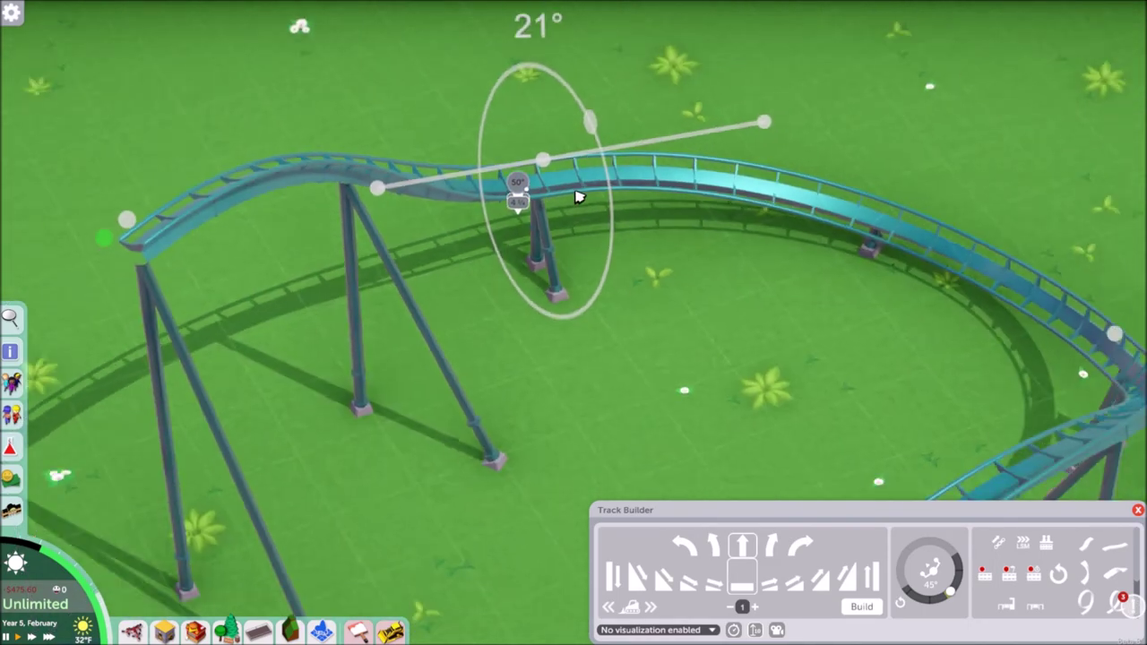
# Select the end node on the hill's crest and level its banking to 1°
pyautogui.press('e')
pyautogui.press('e')
pyautogui.moveTo(809, 221); pyautogui.dragTo(502, 425)
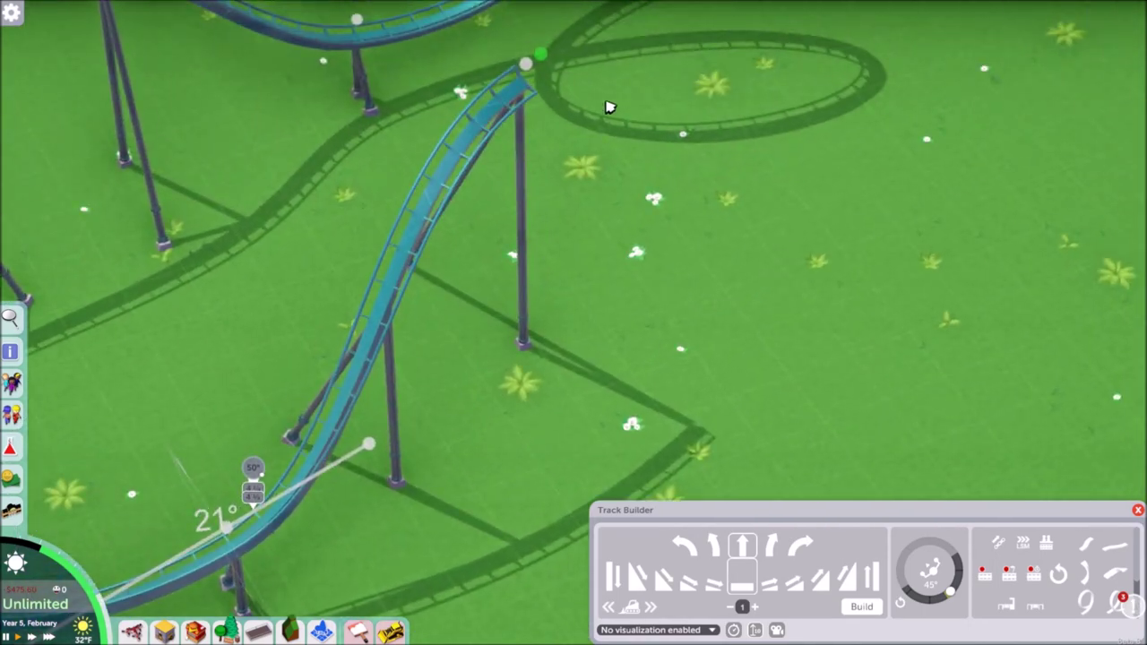
pyautogui.click(529, 66)
pyautogui.press('w')
pyautogui.scroll(-1, 596, 197)
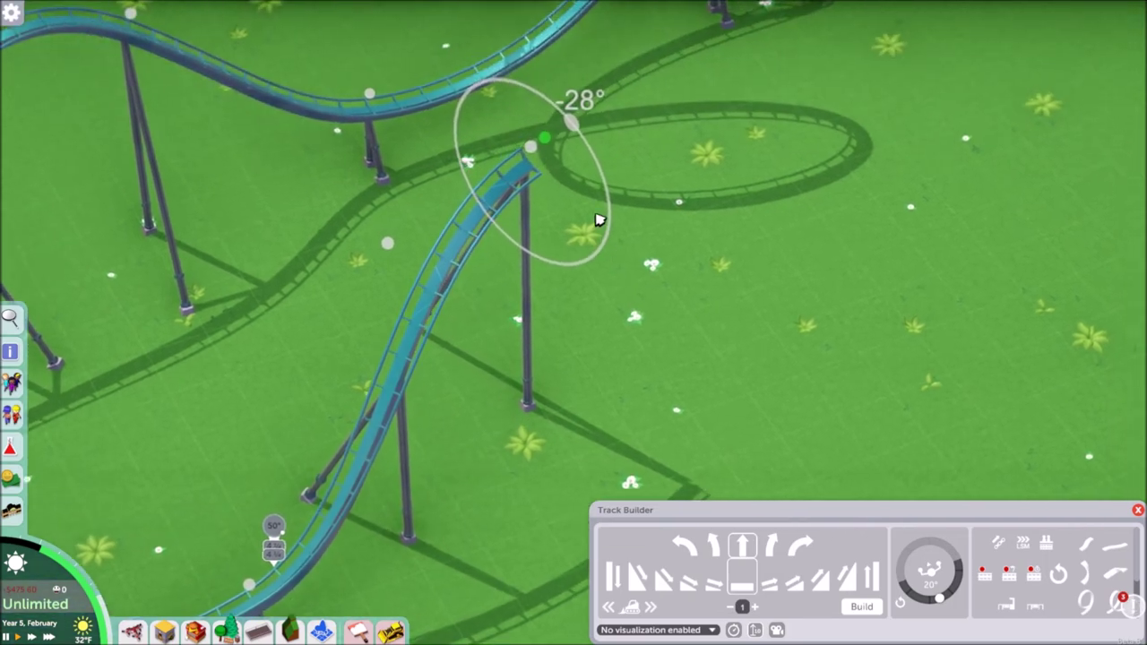
pyautogui.moveTo(568, 124); pyautogui.dragTo(531, 99)
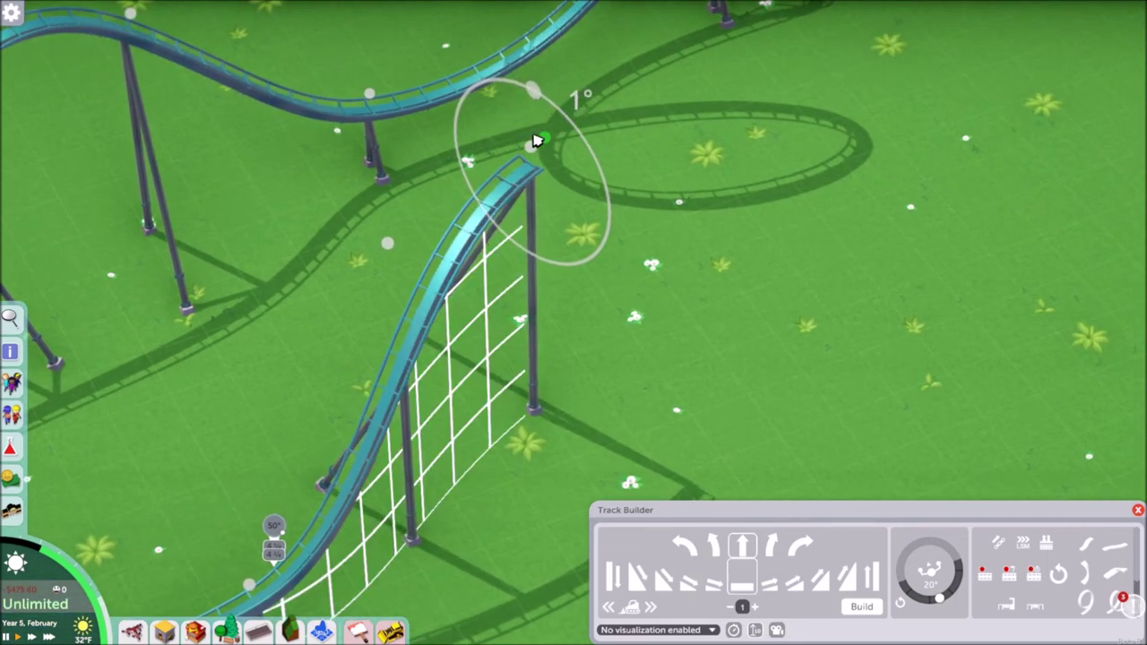
# Extend the track past the crest with a descending segment and lower its handle to a height of about 5.9
pyautogui.press('e')
pyautogui.moveTo(468, 58); pyautogui.dragTo(724, 437)
pyautogui.moveTo(702, 236)
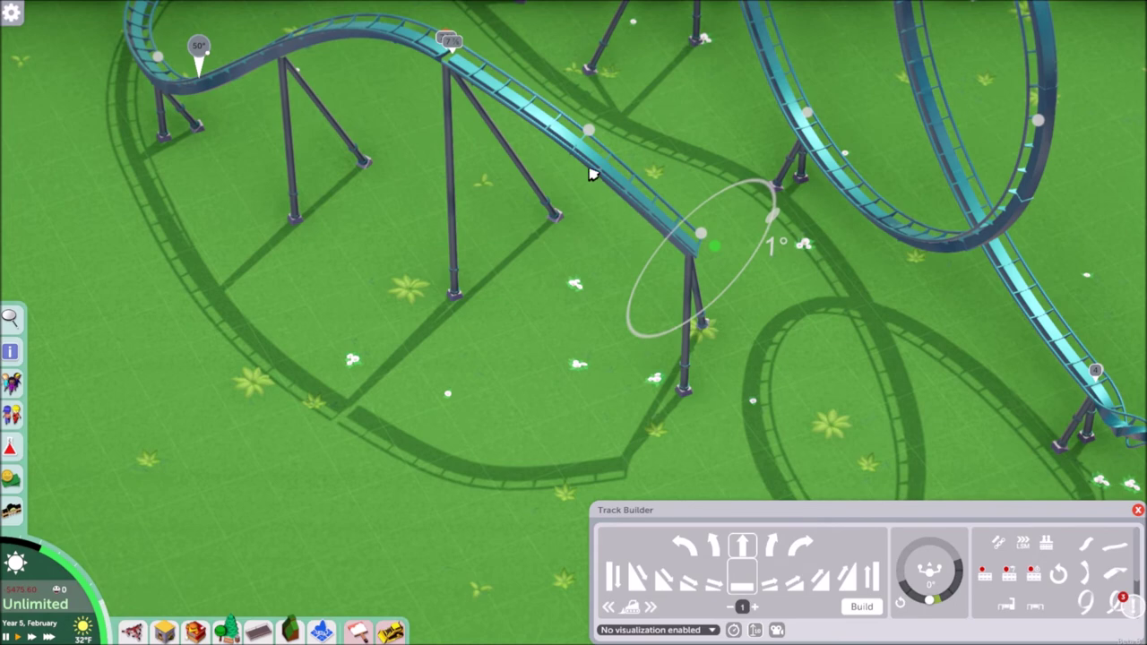
pyautogui.moveTo(590, 134); pyautogui.dragTo(559, 292)
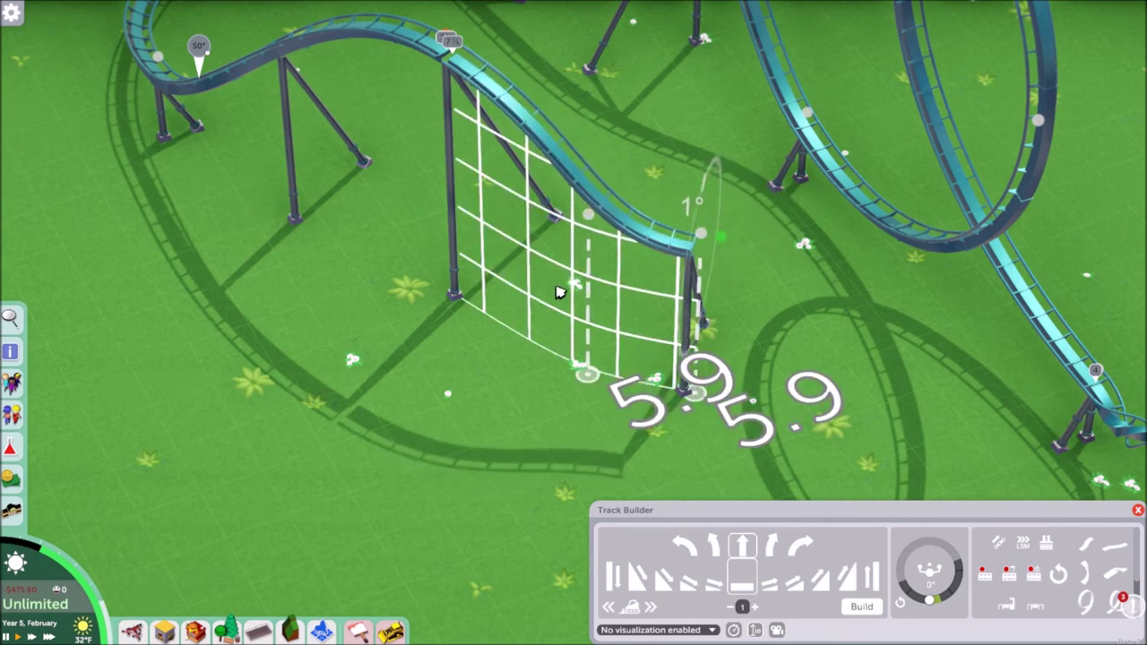
# Move the descending segment's end node sideways and adjust its handle to smooth the bend after the crest
pyautogui.press('e')
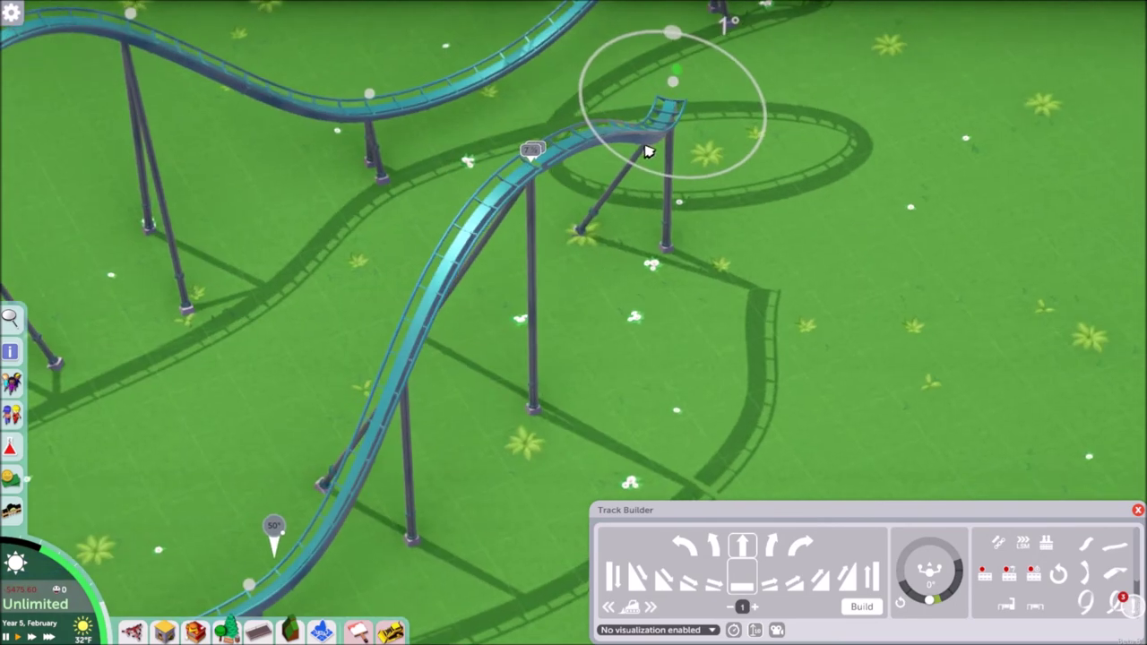
pyautogui.moveTo(649, 153); pyautogui.dragTo(623, 147)
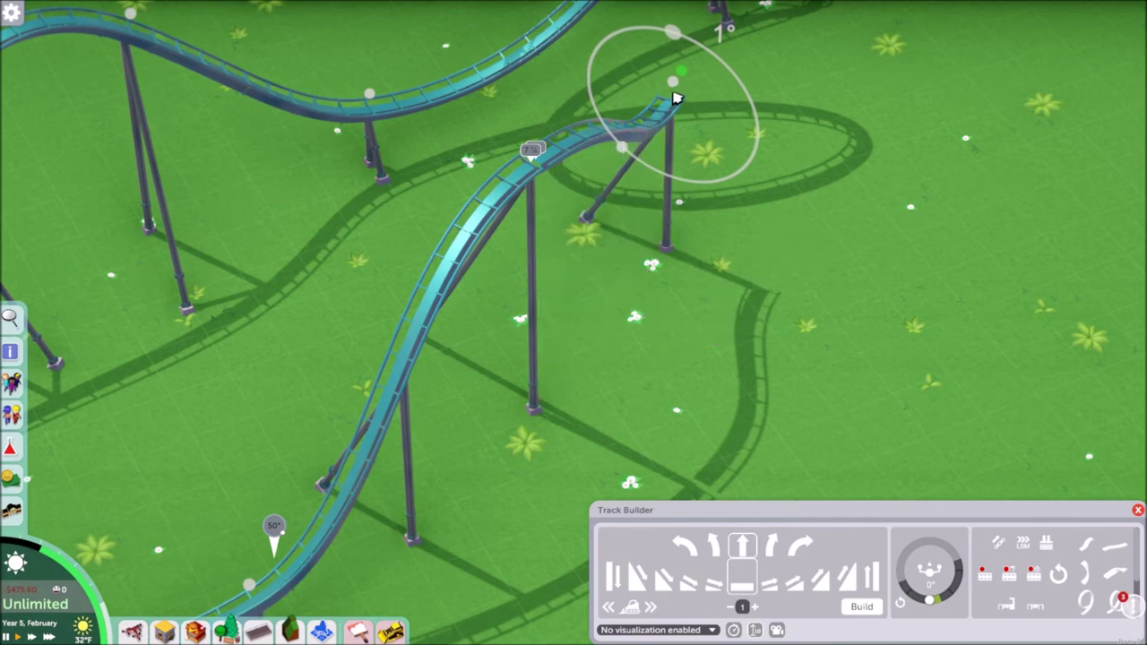
pyautogui.moveTo(675, 99); pyautogui.dragTo(713, 109)
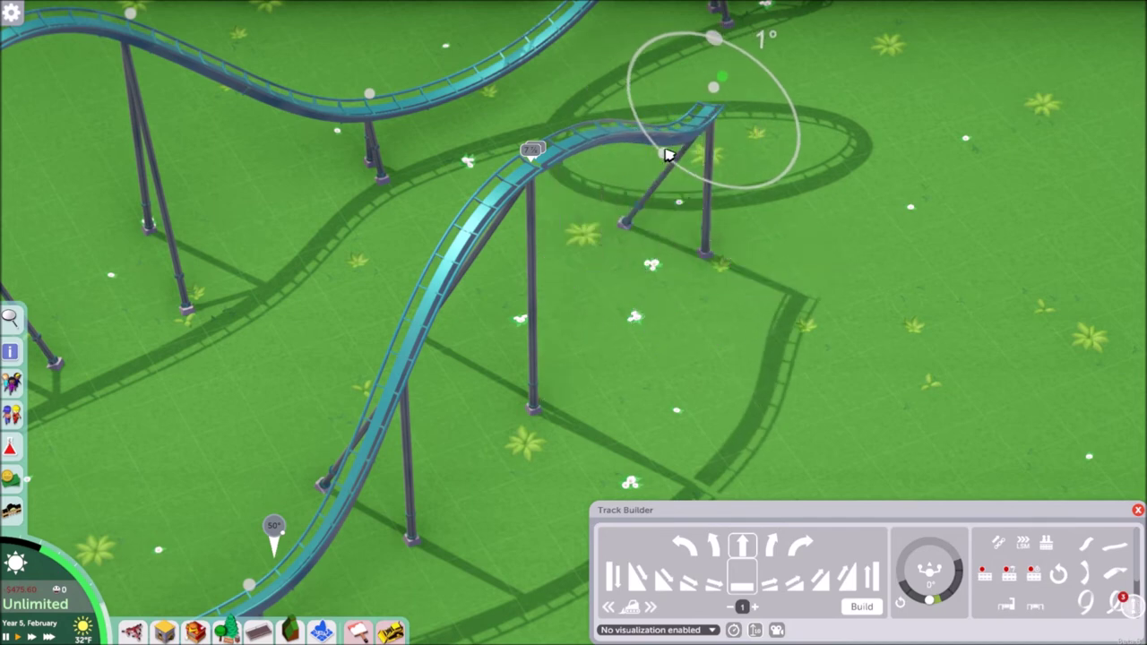
pyautogui.moveTo(665, 153); pyautogui.dragTo(652, 148)
# Pull the descending segment's end node farther out and closer to the ground, adjusting its handle to level off the drop
pyautogui.press('e')
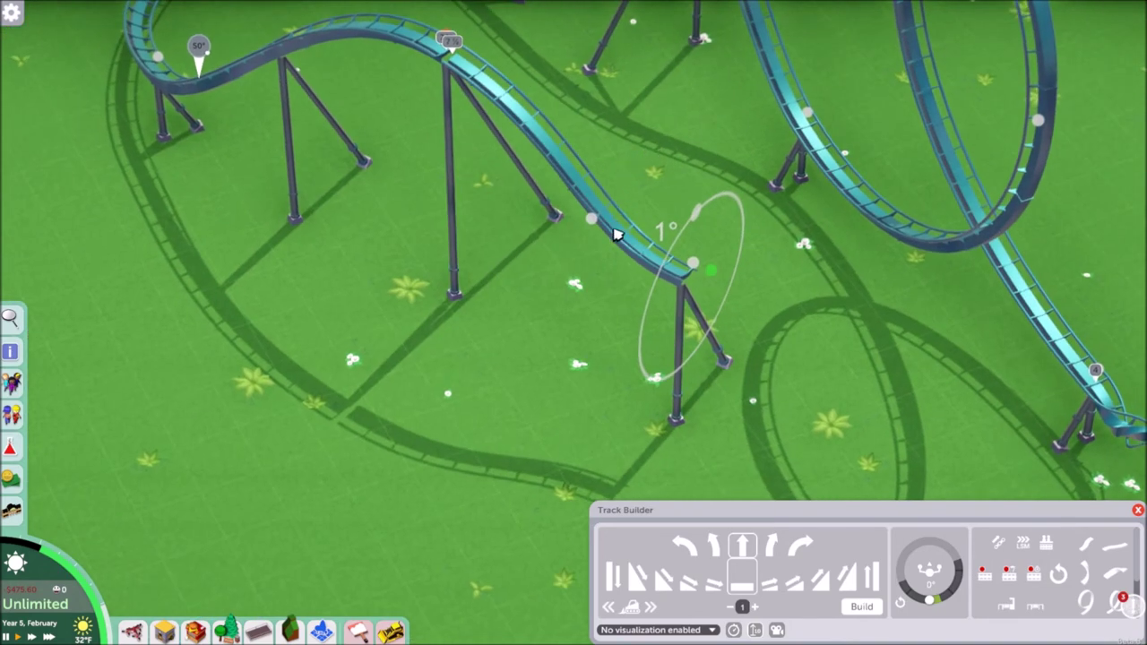
pyautogui.moveTo(615, 233); pyautogui.dragTo(912, 315)
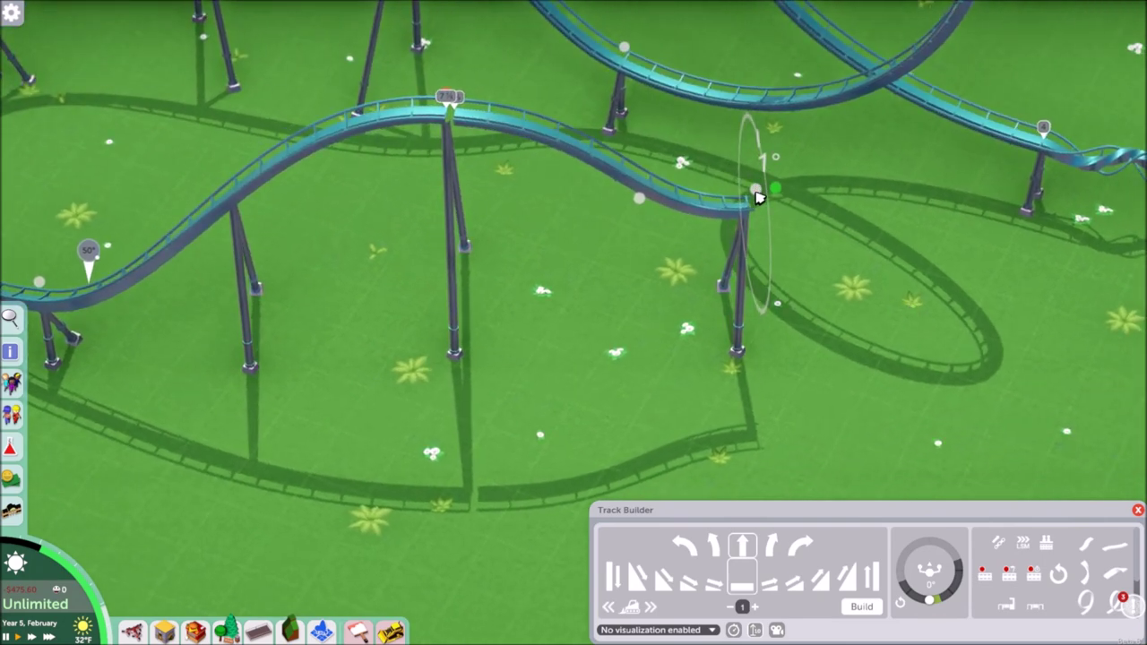
pyautogui.moveTo(757, 197); pyautogui.dragTo(852, 323)
pyautogui.moveTo(727, 276); pyautogui.dragTo(727, 264)
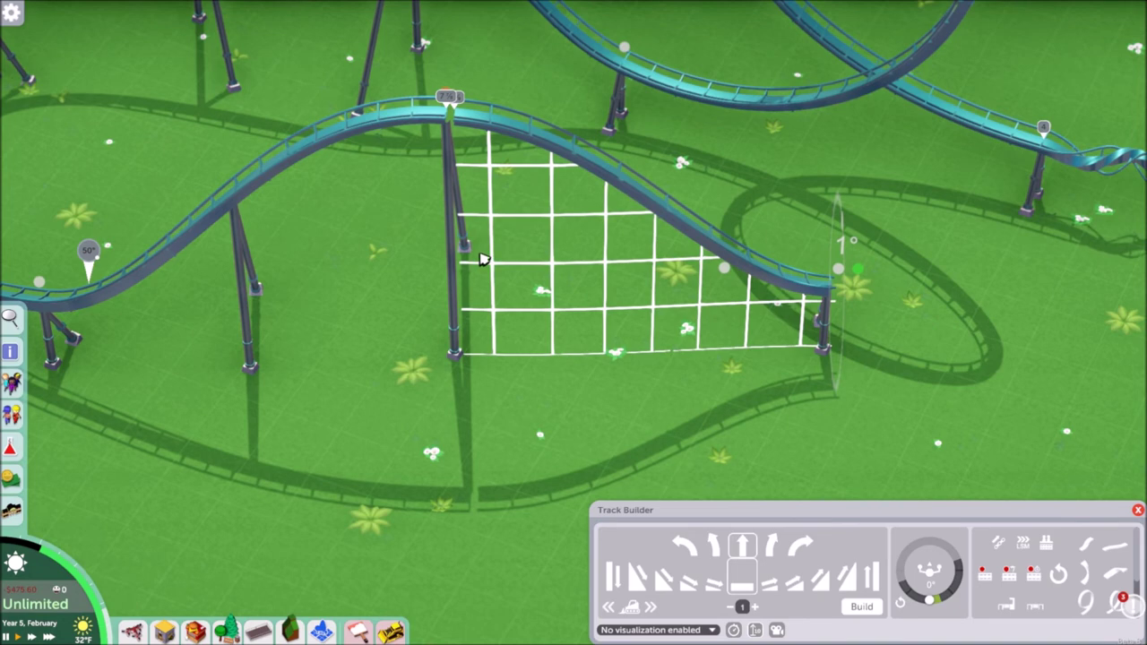
# Select the crest node between the two hill segments and adjust its handles, raising the descent-side handle to about 8.1
pyautogui.moveTo(481, 259); pyautogui.dragTo(603, 319)
pyautogui.scroll(4, 573, 188)
pyautogui.scroll(2, 577, 167)
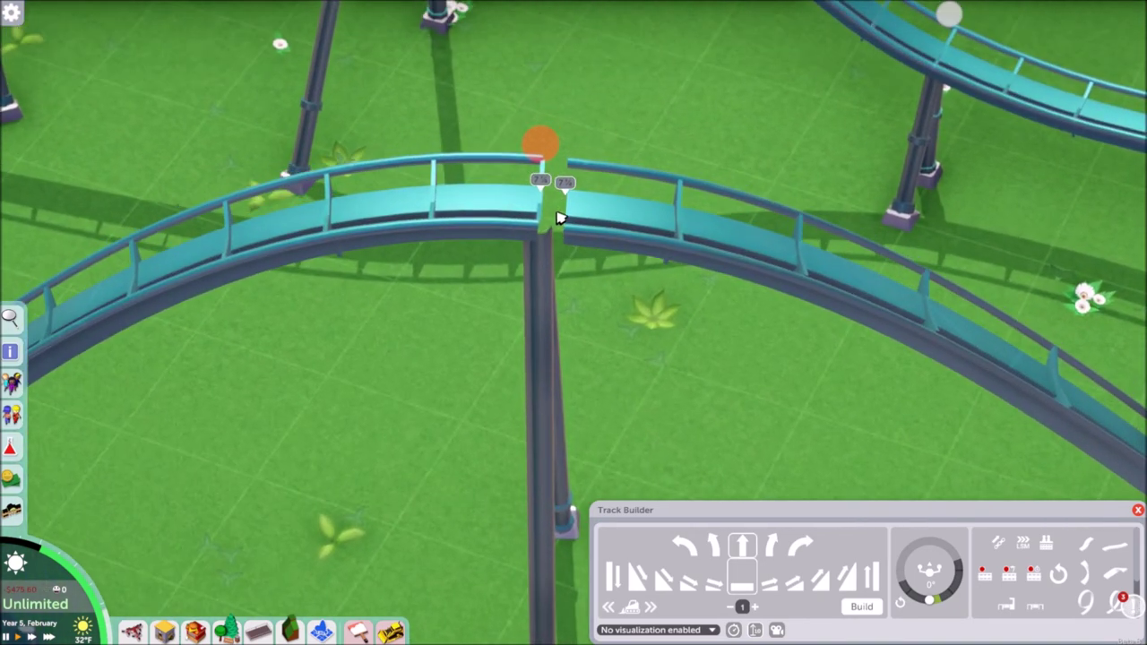
pyautogui.click(541, 150)
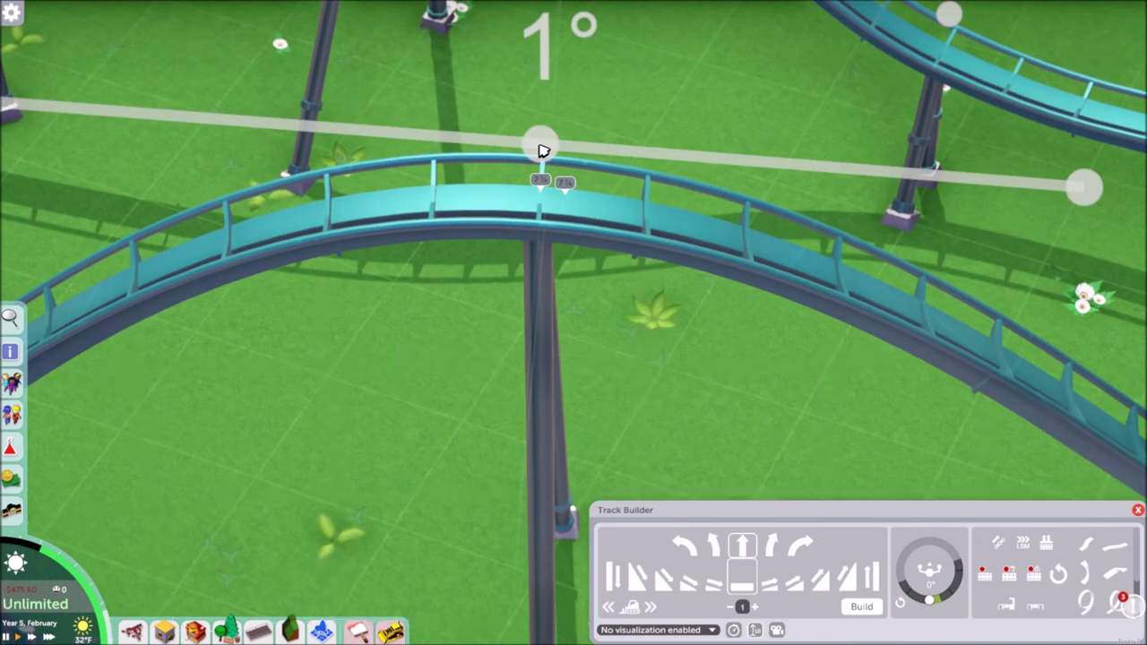
pyautogui.scroll(-5, 542, 150)
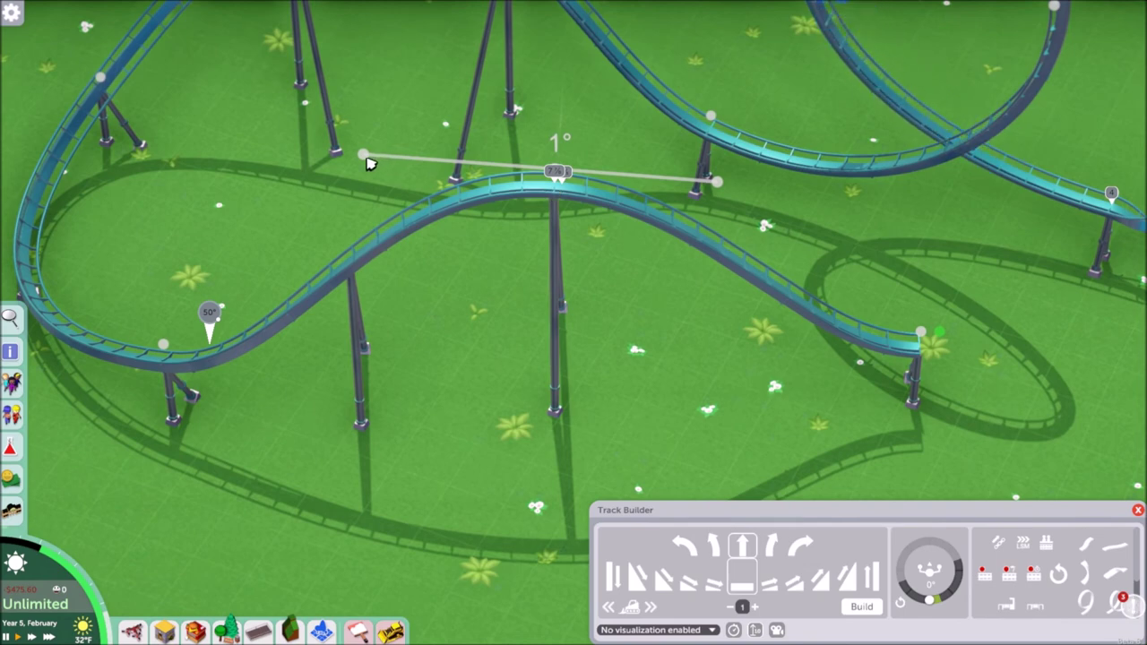
pyautogui.moveTo(364, 156); pyautogui.dragTo(388, 164)
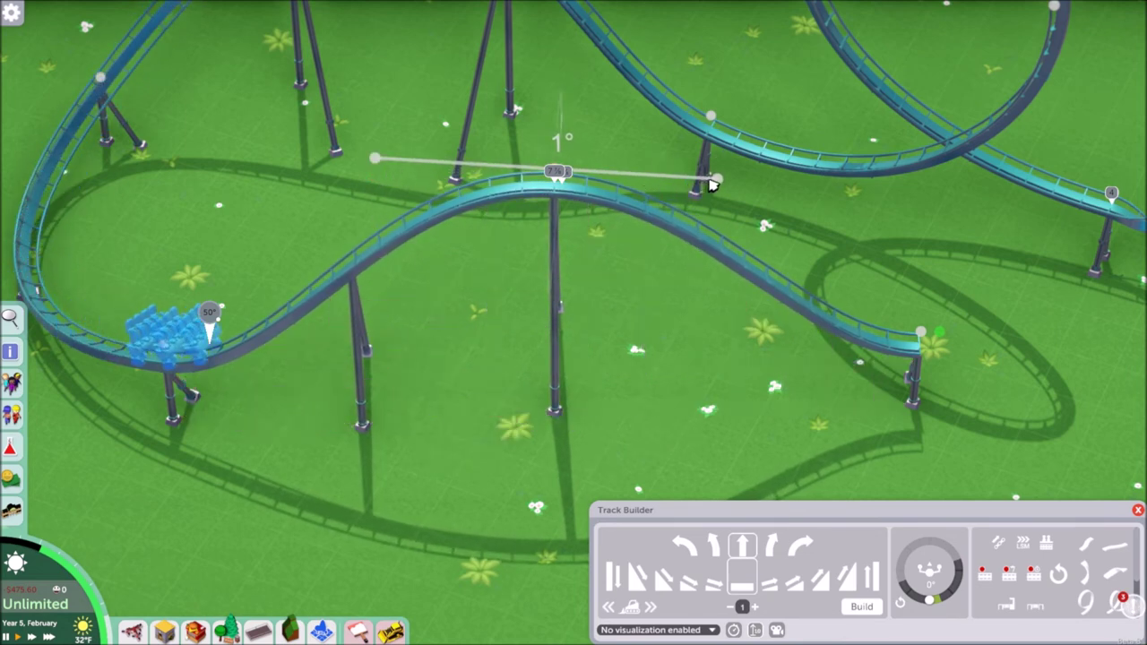
pyautogui.moveTo(710, 179); pyautogui.dragTo(713, 144)
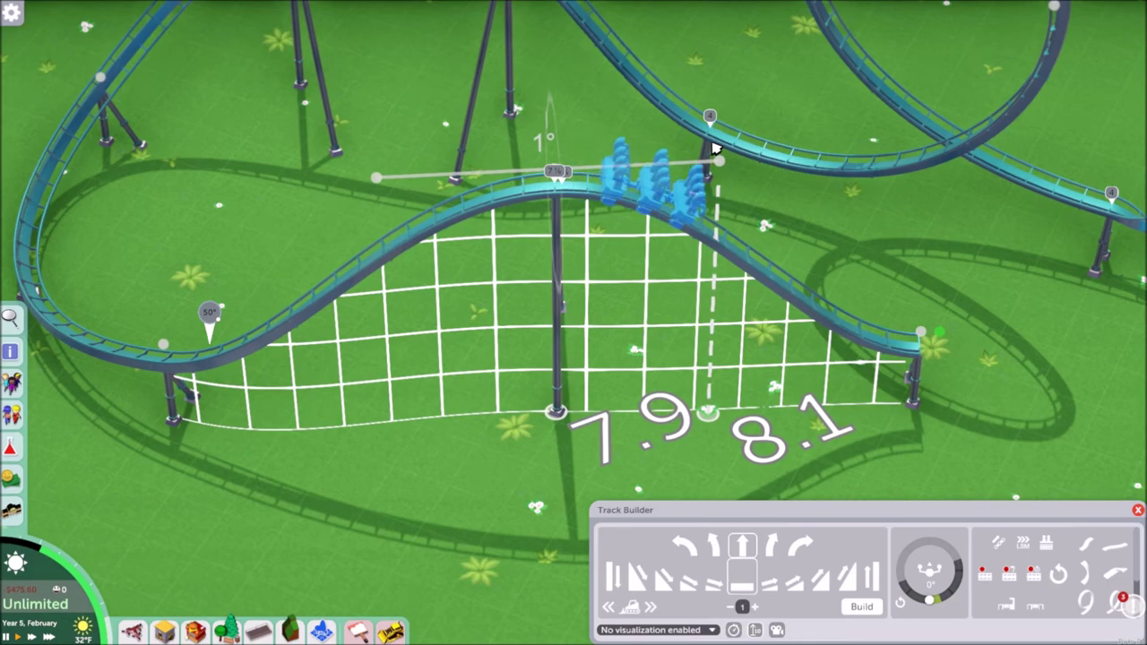
pyautogui.press('e')
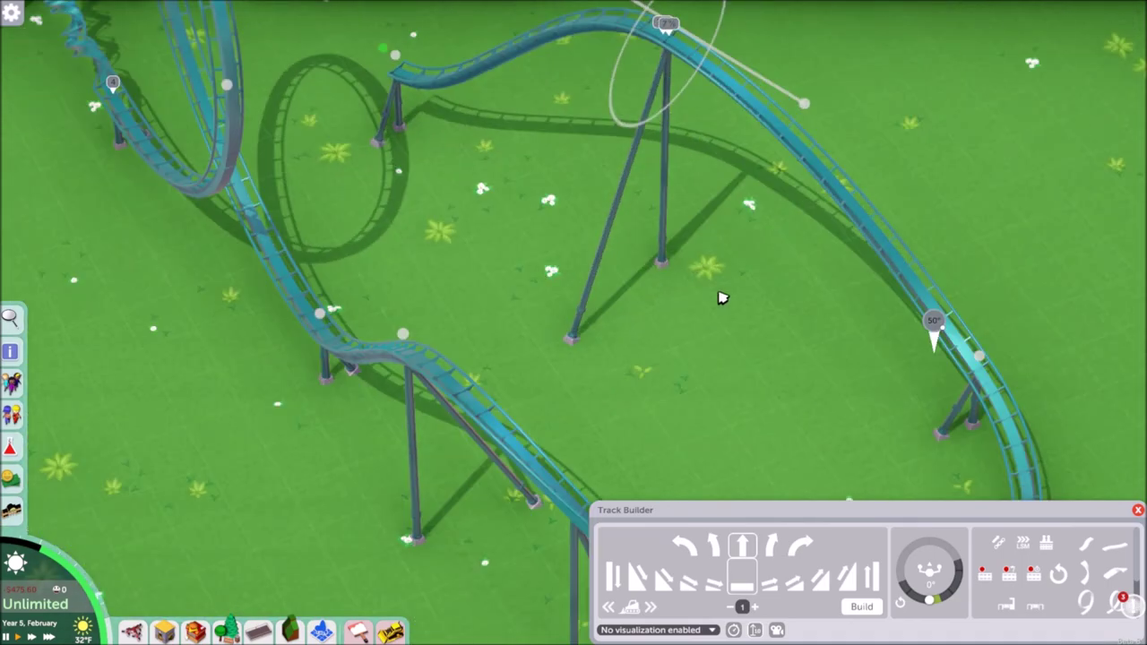
# Move the hill's crest node toward the banked turn and slightly higher, lowering its descent-side handle and shortening its approach-side handle
pyautogui.press('e')
pyautogui.press('e')
pyautogui.press('q')
pyautogui.press('q')
pyautogui.moveTo(540, 92); pyautogui.dragTo(476, 236)
pyautogui.scroll(3, 528, 134)
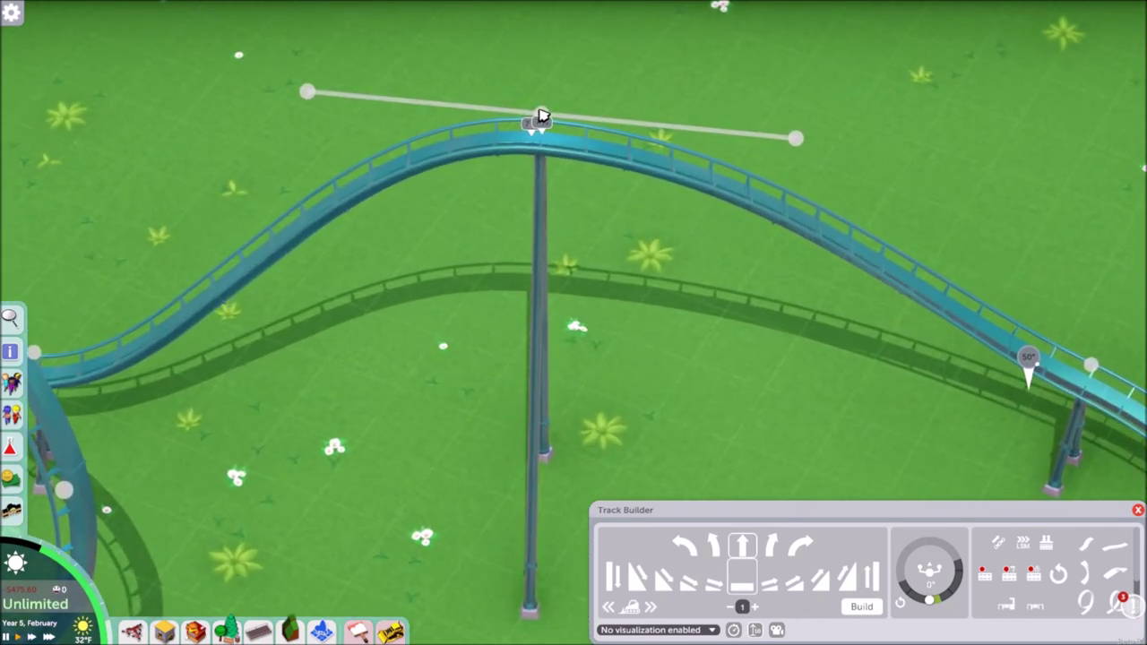
pyautogui.moveTo(541, 116); pyautogui.dragTo(589, 85)
pyautogui.moveTo(352, 79); pyautogui.dragTo(359, 100)
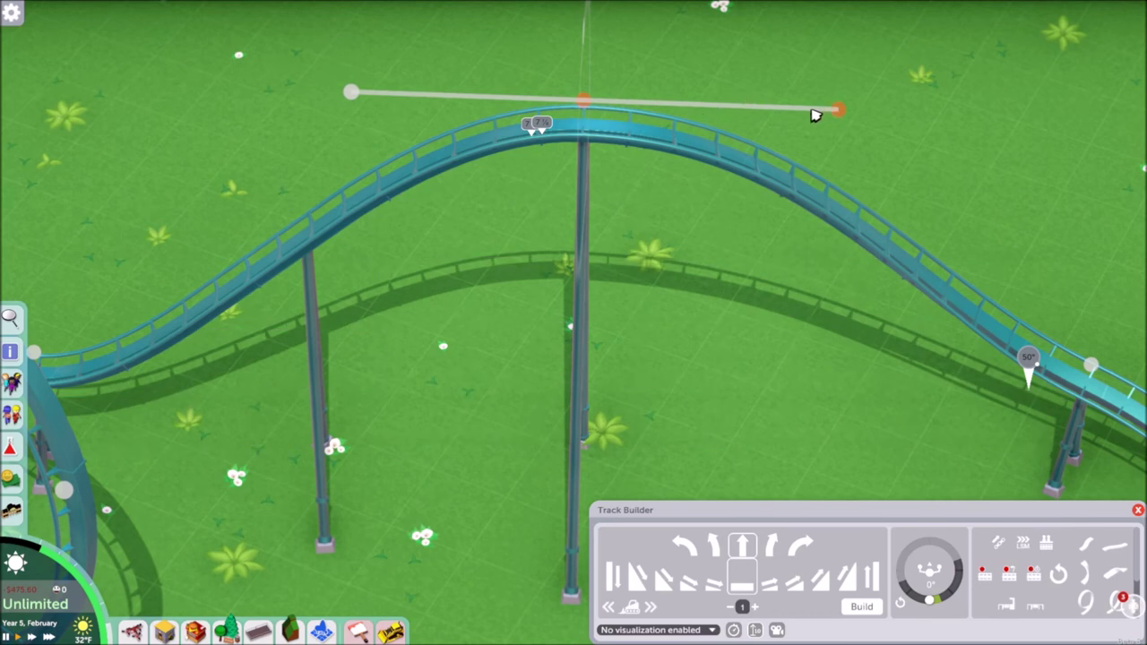
pyautogui.moveTo(815, 115); pyautogui.dragTo(722, 110)
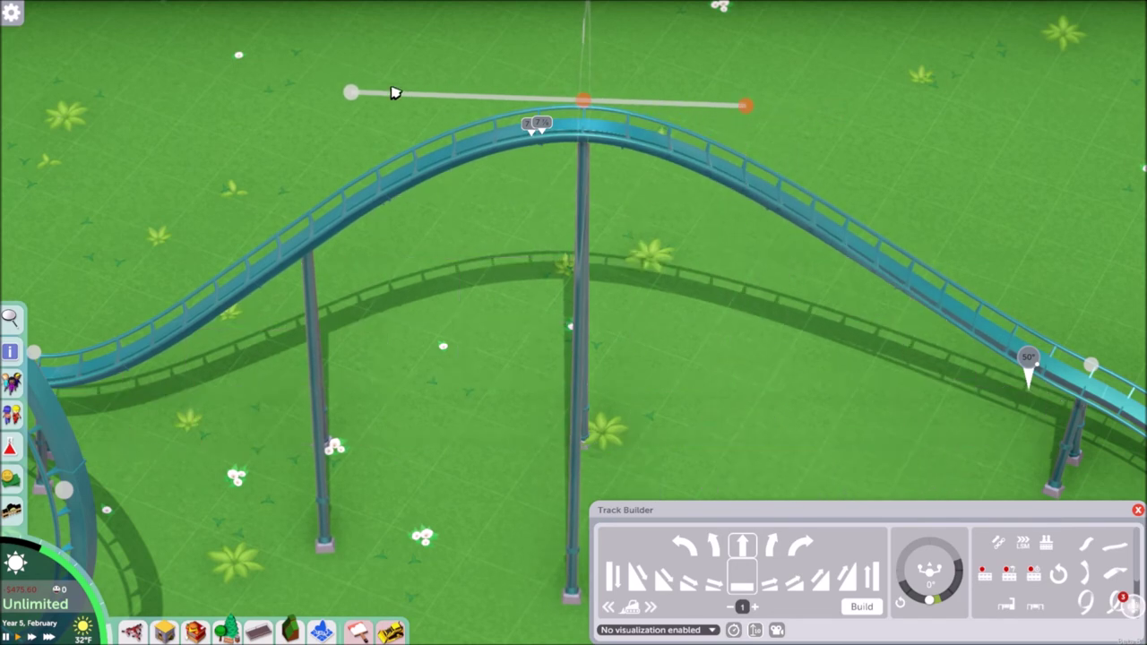
pyautogui.moveTo(356, 96); pyautogui.dragTo(386, 125)
pyautogui.moveTo(747, 104); pyautogui.dragTo(350, 113)
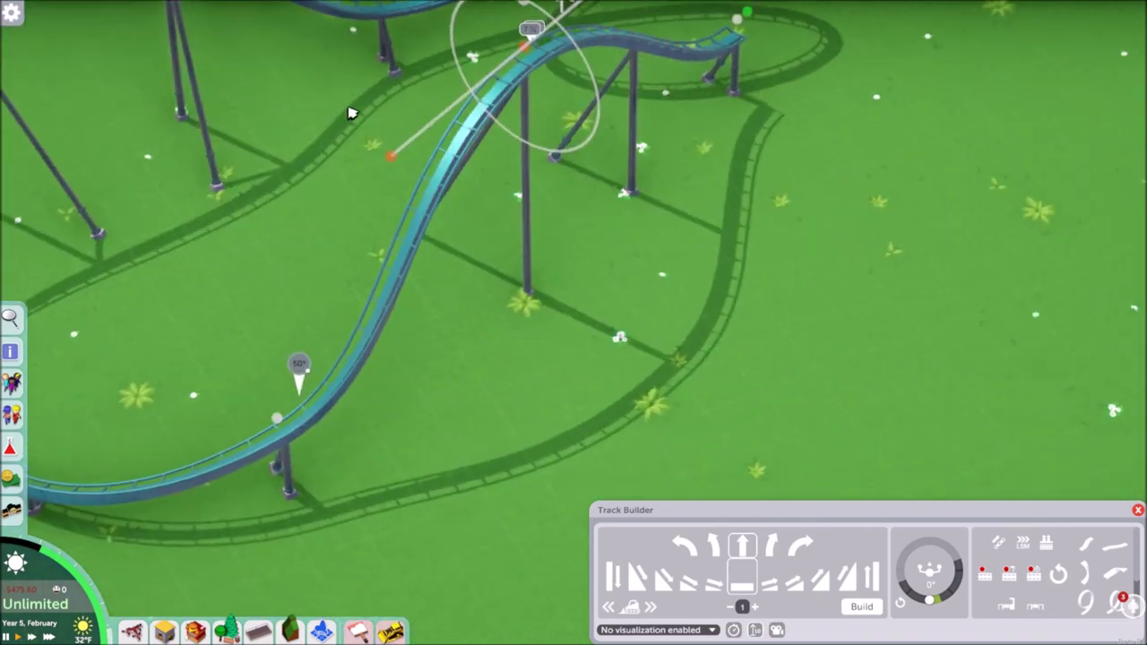
# Pull the crest node's approach-side handle slightly closer to the crest to refine the climb out of the banked turn
pyautogui.scroll(3, 351, 112)
pyautogui.moveTo(497, 174); pyautogui.dragTo(740, 278)
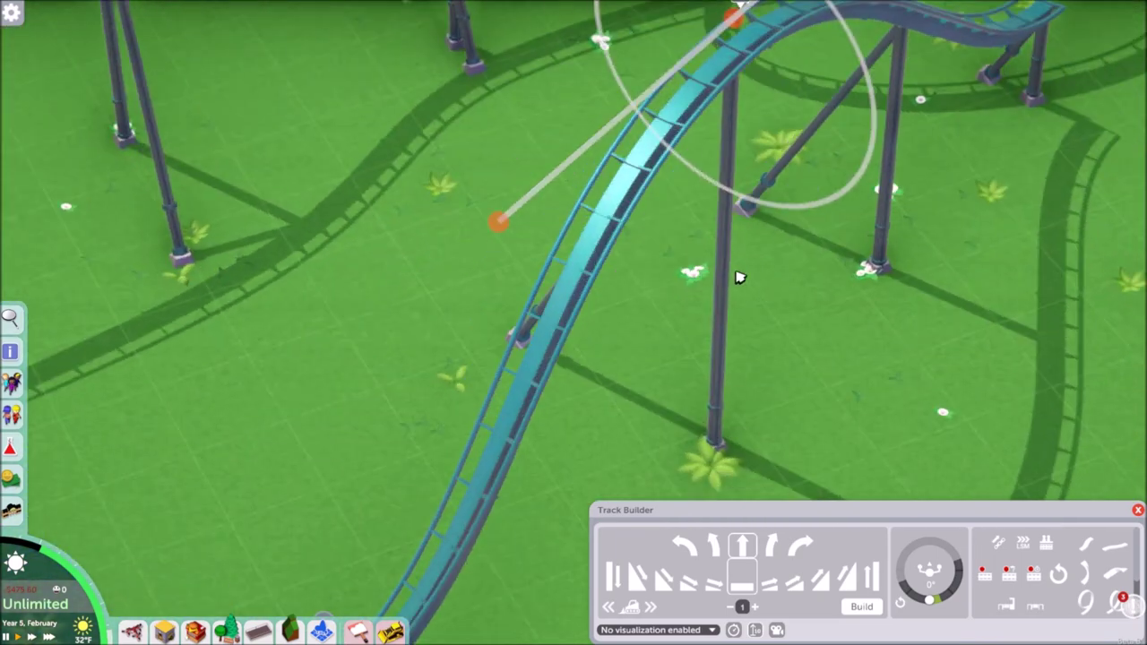
pyautogui.scroll(-4, 763, 161)
pyautogui.moveTo(502, 157); pyautogui.dragTo(635, 218)
pyautogui.scroll(3, 599, 224)
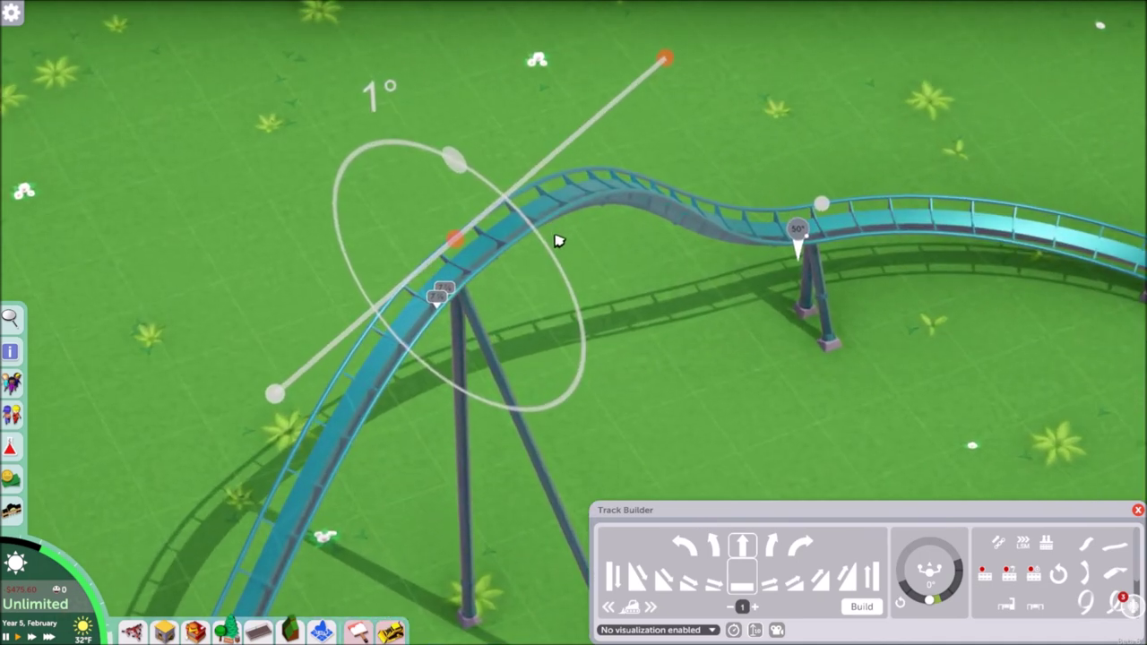
pyautogui.press('w')
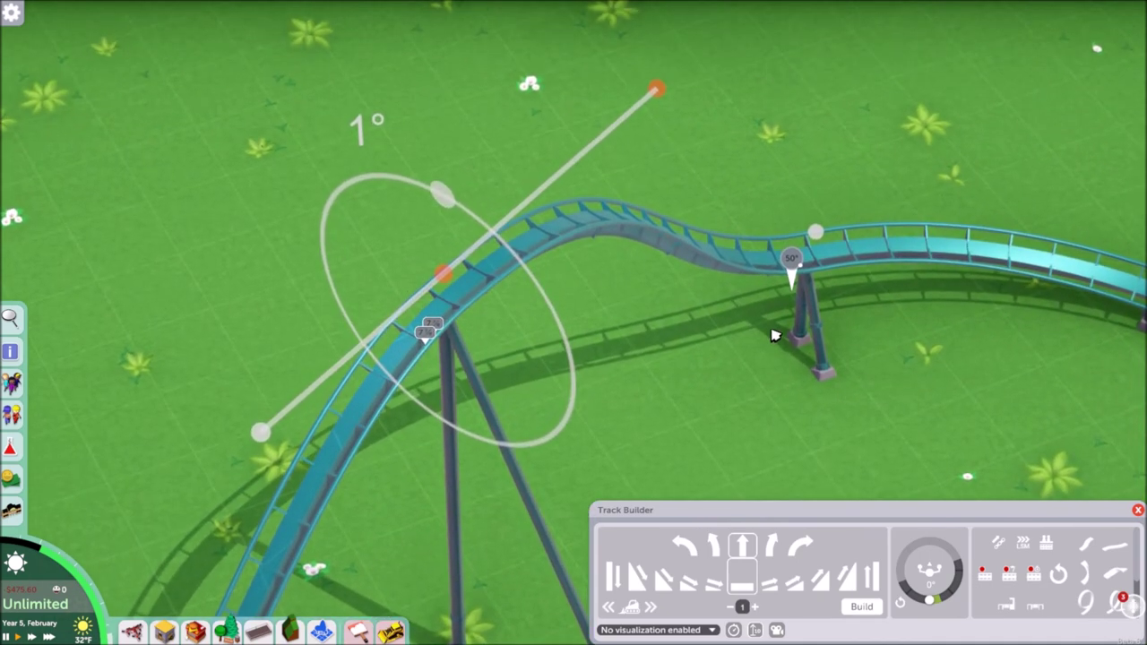
pyautogui.moveTo(661, 89); pyautogui.dragTo(651, 135)
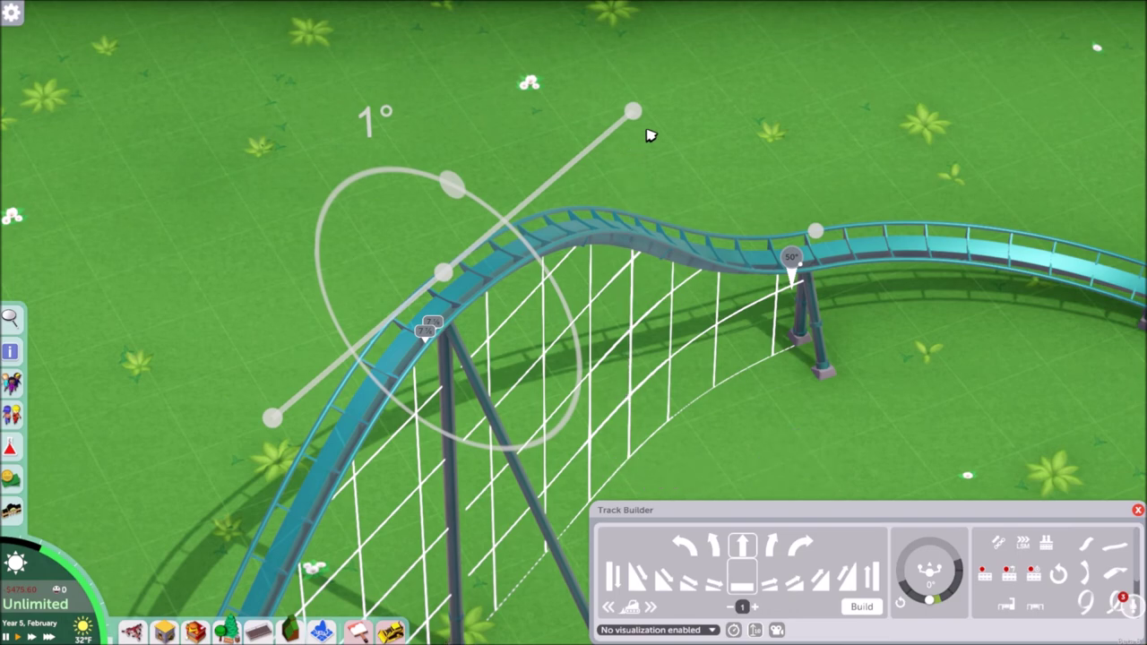
# Review the coaster layout from the new hill back over the vertical loop, the first drop and the lift hill
pyautogui.scroll(-4, 651, 135)
pyautogui.press('q')
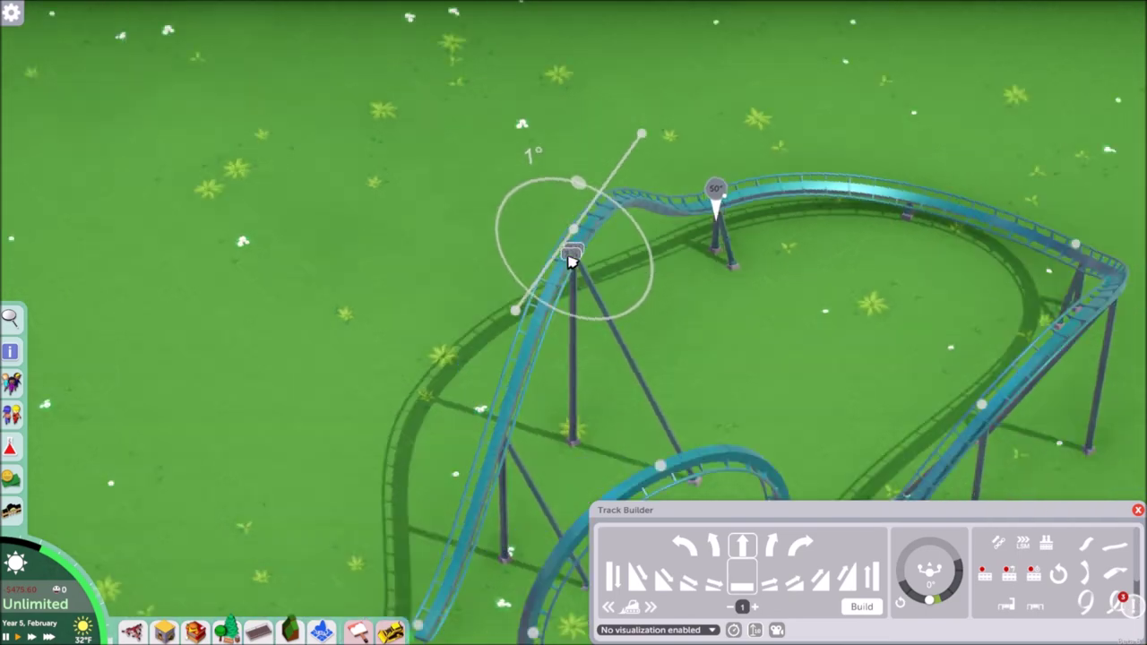
pyautogui.press('q')
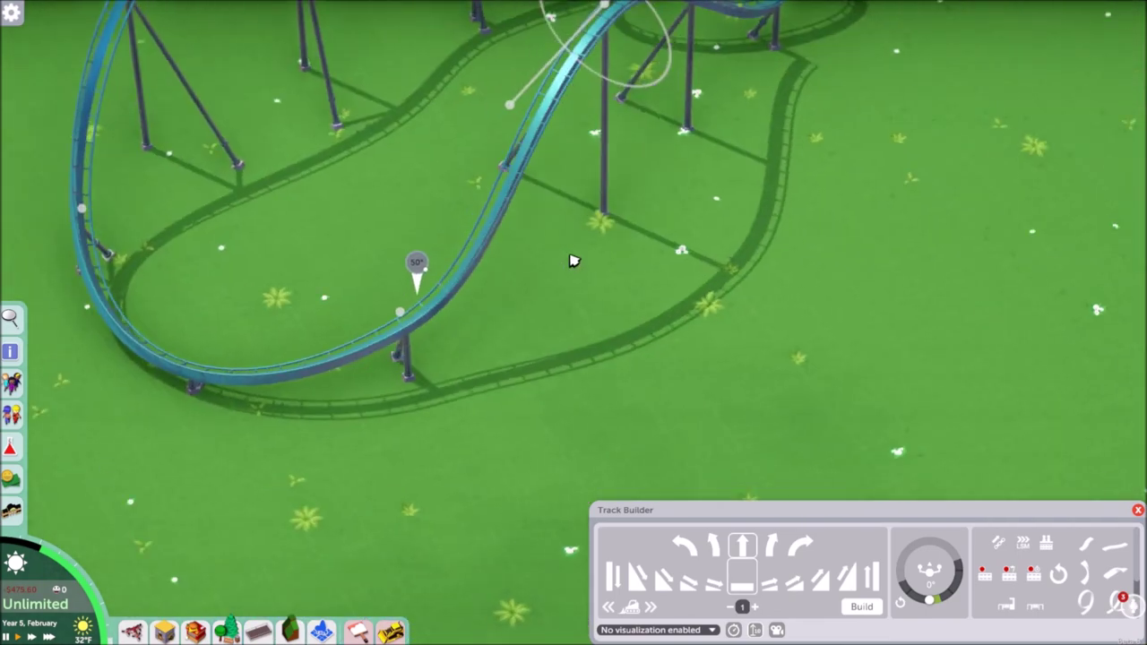
pyautogui.press('q')
pyautogui.moveTo(855, 197); pyautogui.dragTo(448, 138)
pyautogui.press('e')
pyautogui.moveTo(609, 224); pyautogui.dragTo(458, 368)
pyautogui.moveTo(681, 143); pyautogui.dragTo(507, 421)
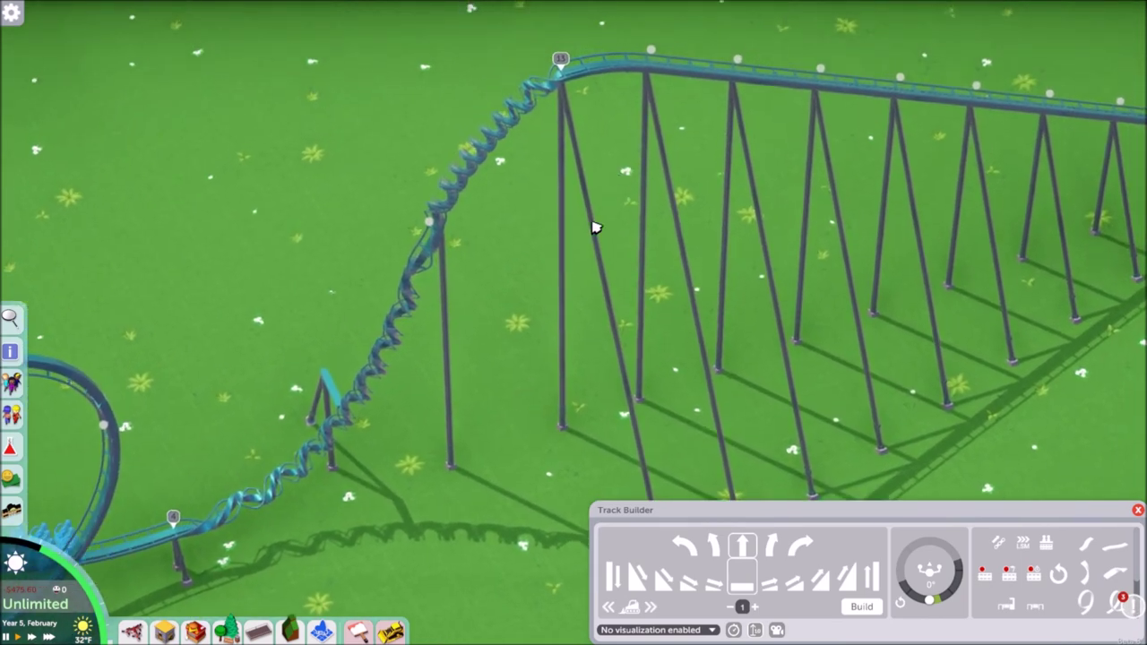
pyautogui.moveTo(430, 221); pyautogui.dragTo(353, 409)
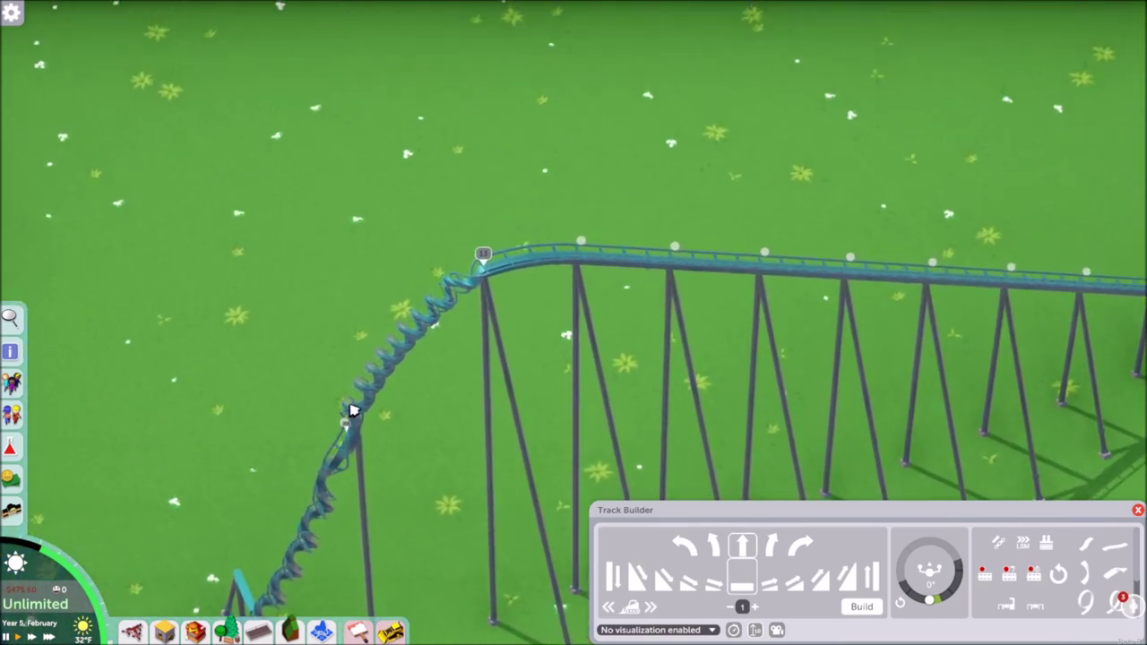
pyautogui.moveTo(278, 448); pyautogui.dragTo(845, 114)
pyautogui.moveTo(608, 332); pyautogui.dragTo(417, 278)
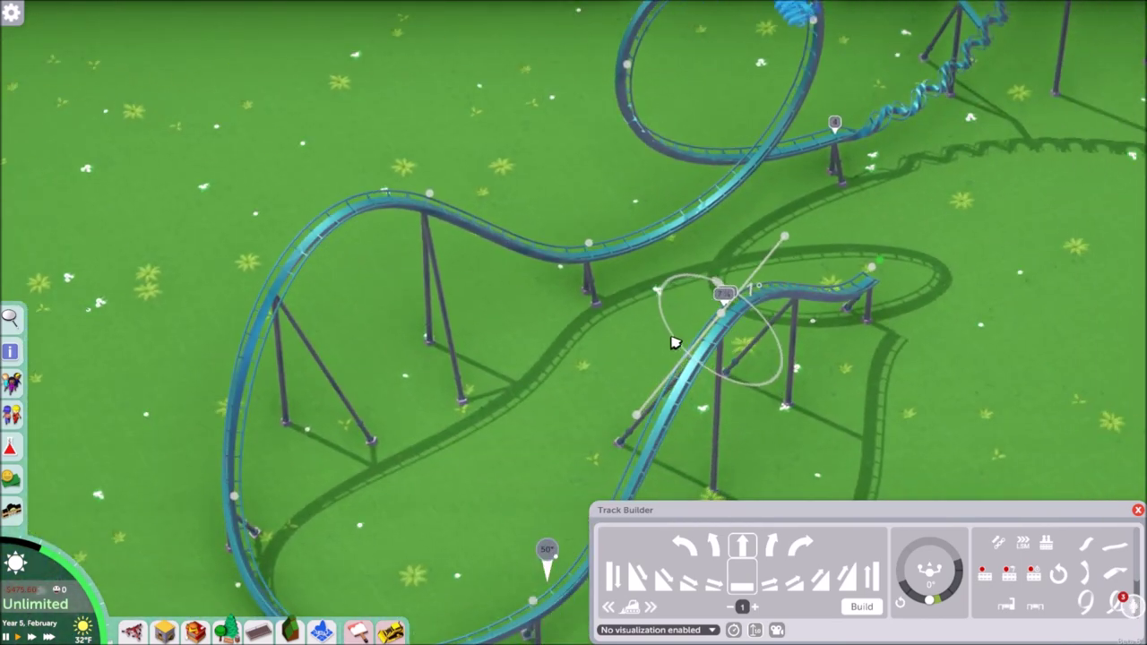
# Examine the banked turn, the smooth hill and the open end of the descent from several sides to check the track's flow
pyautogui.moveTo(675, 342); pyautogui.dragTo(517, 264)
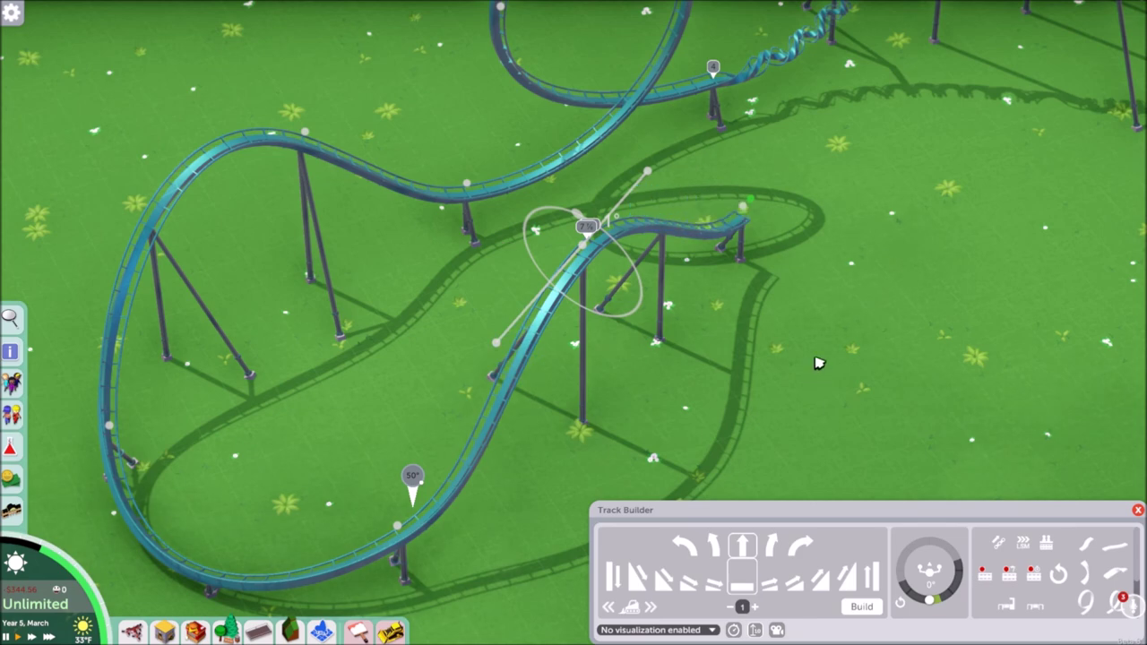
pyautogui.moveTo(818, 363); pyautogui.dragTo(596, 529)
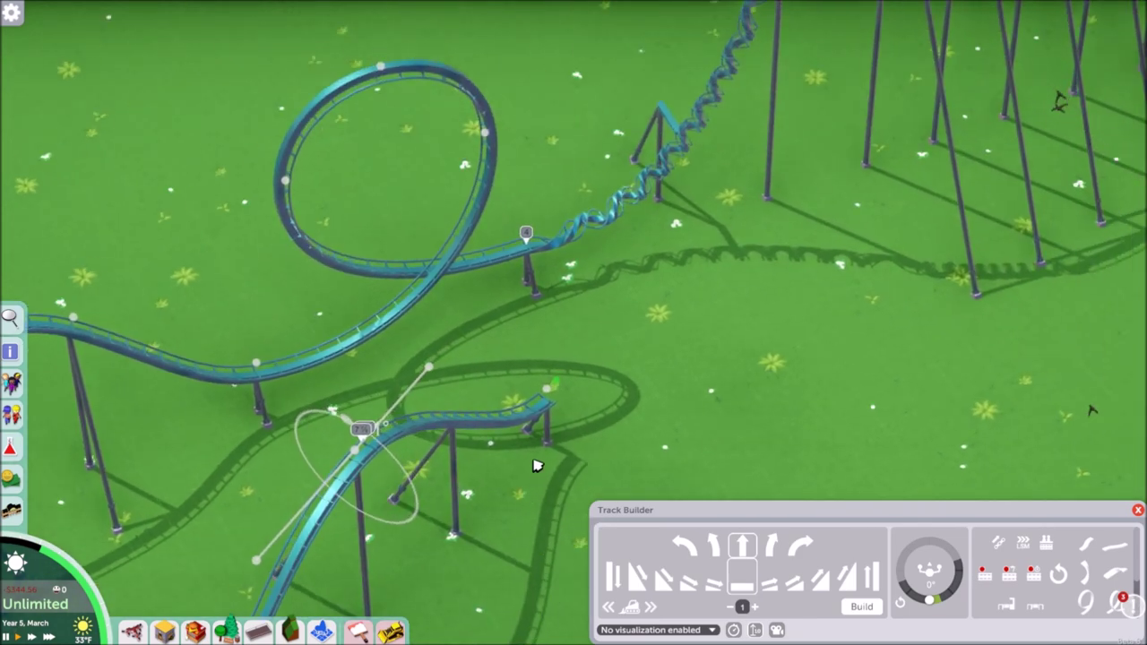
pyautogui.moveTo(533, 465); pyautogui.dragTo(608, 352)
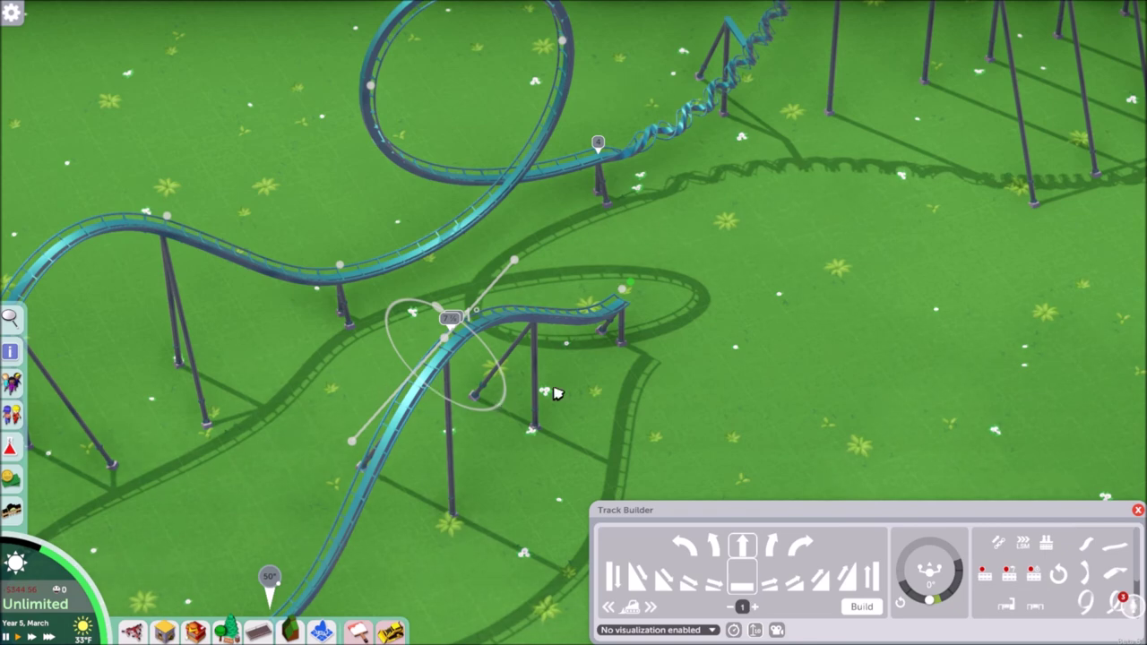
pyautogui.press('e')
pyautogui.moveTo(586, 314); pyautogui.dragTo(472, 256)
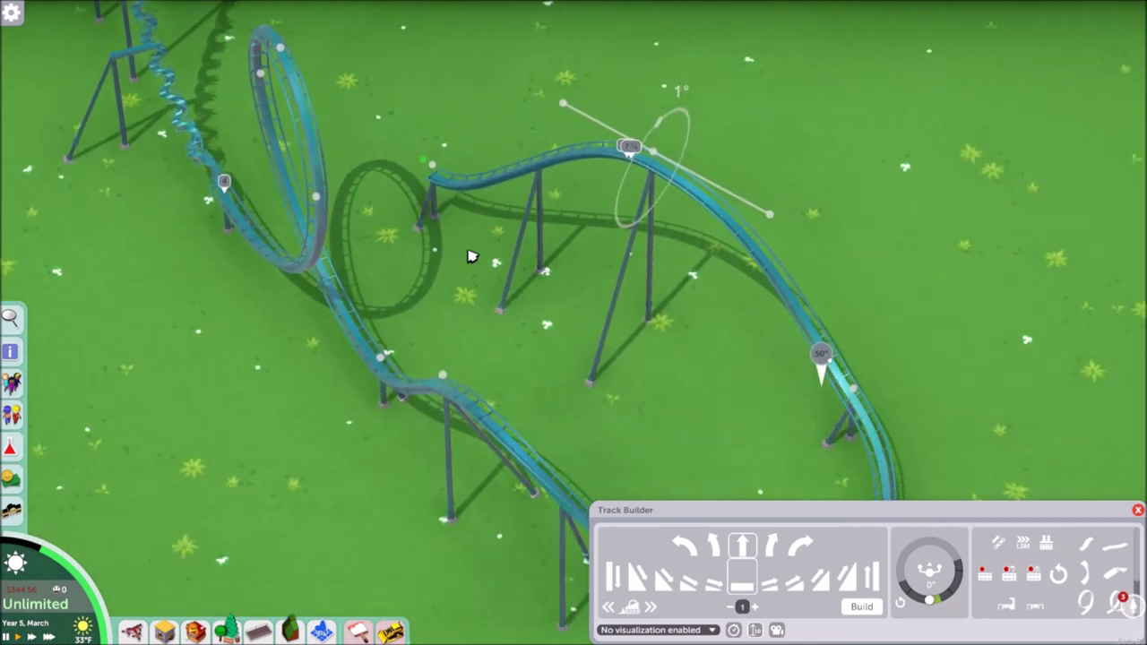
pyautogui.press('e')
pyautogui.press('e')
pyautogui.press('e')
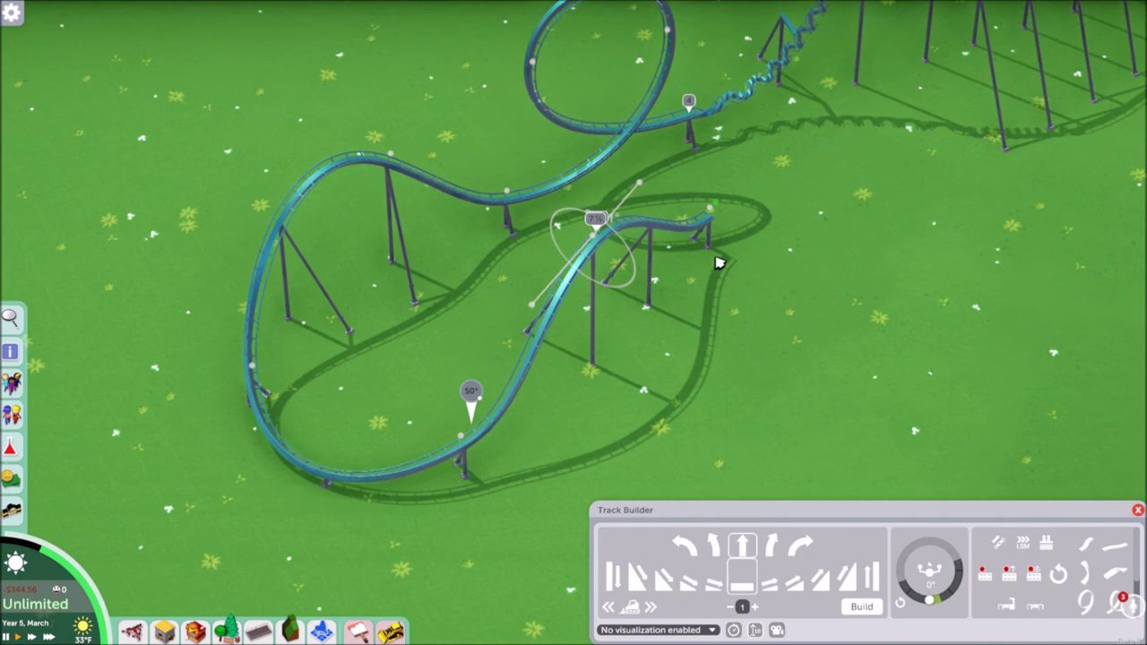
pyautogui.scroll(3, 720, 262)
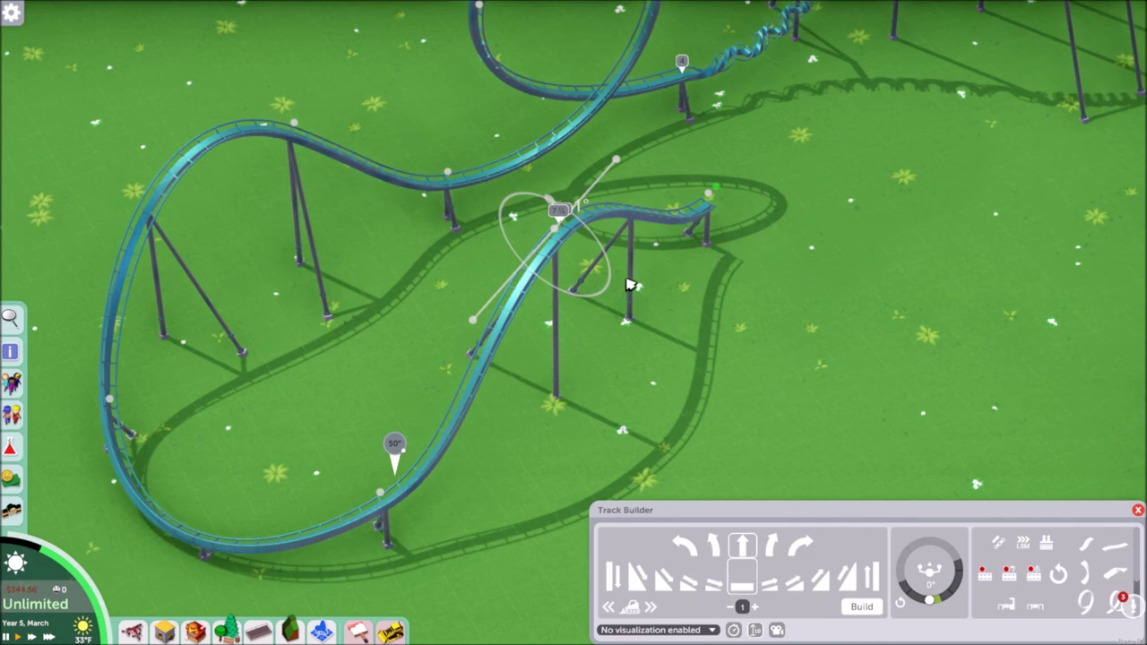
pyautogui.scroll(3, 482, 351)
pyautogui.scroll(-2, 491, 334)
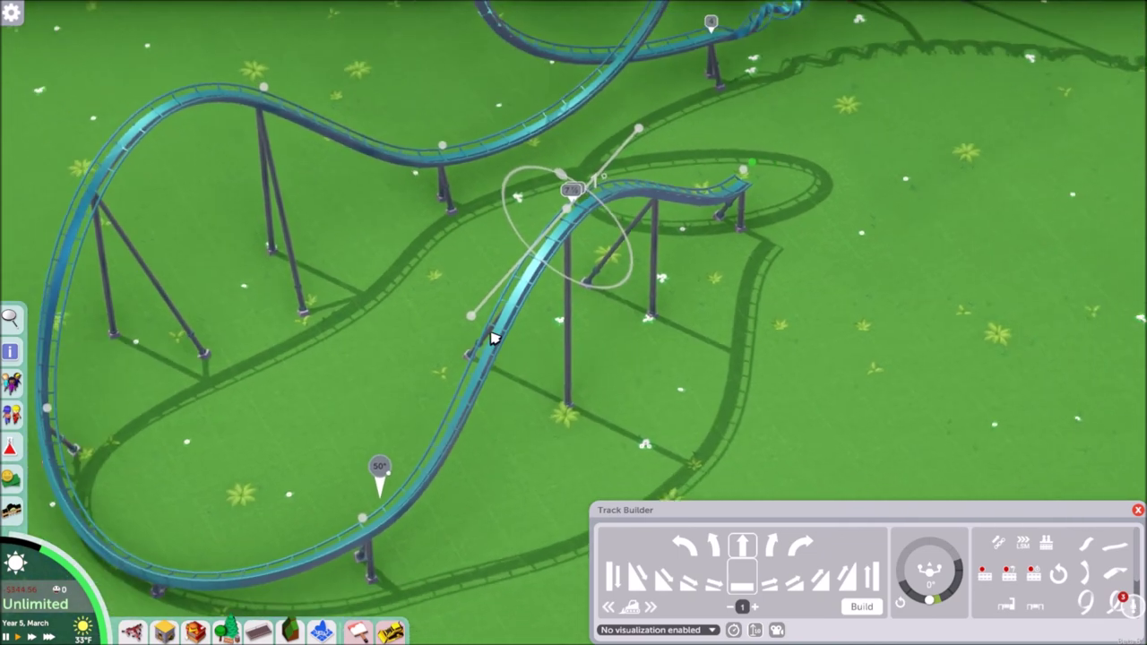
pyautogui.press('e')
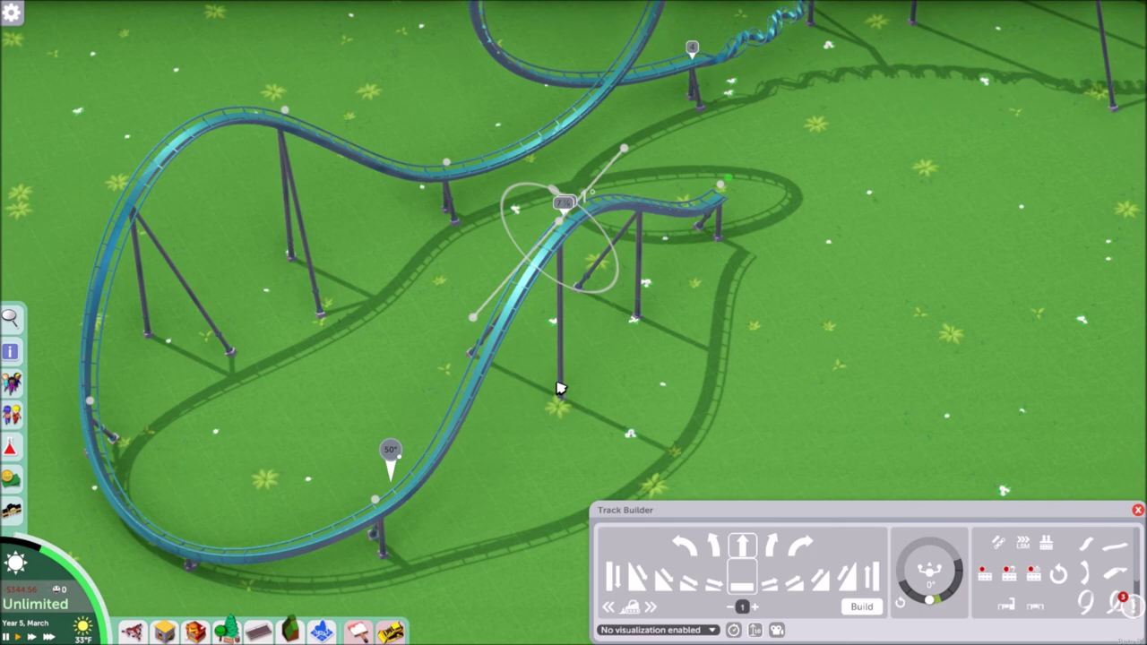
pyautogui.press('e')
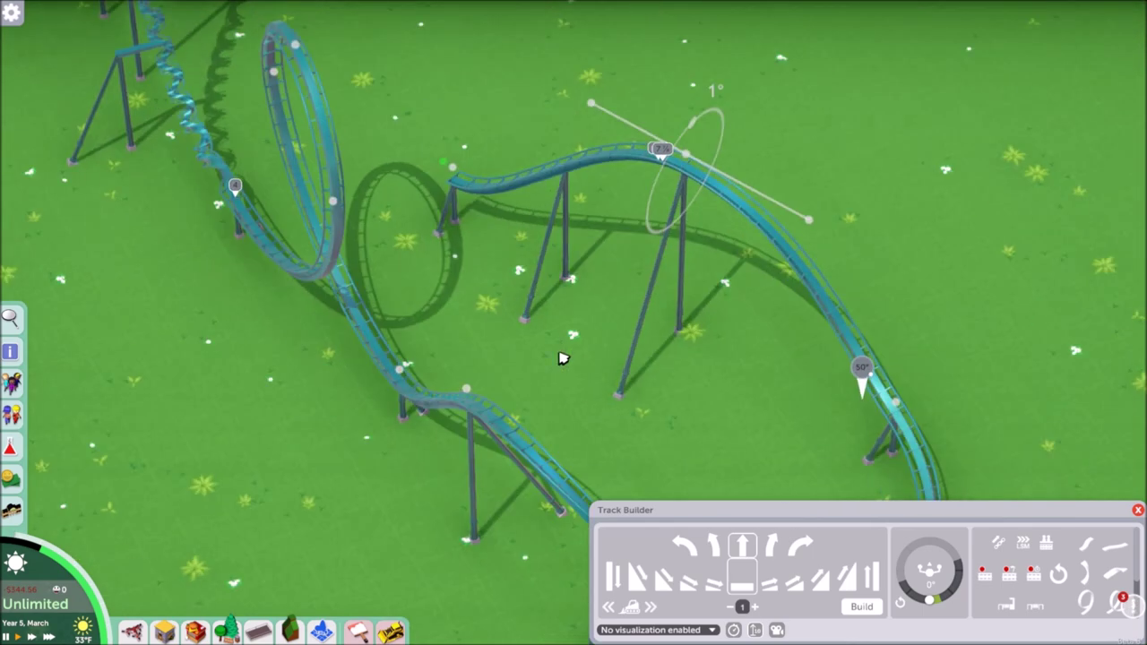
pyautogui.press('e')
pyautogui.press('e')
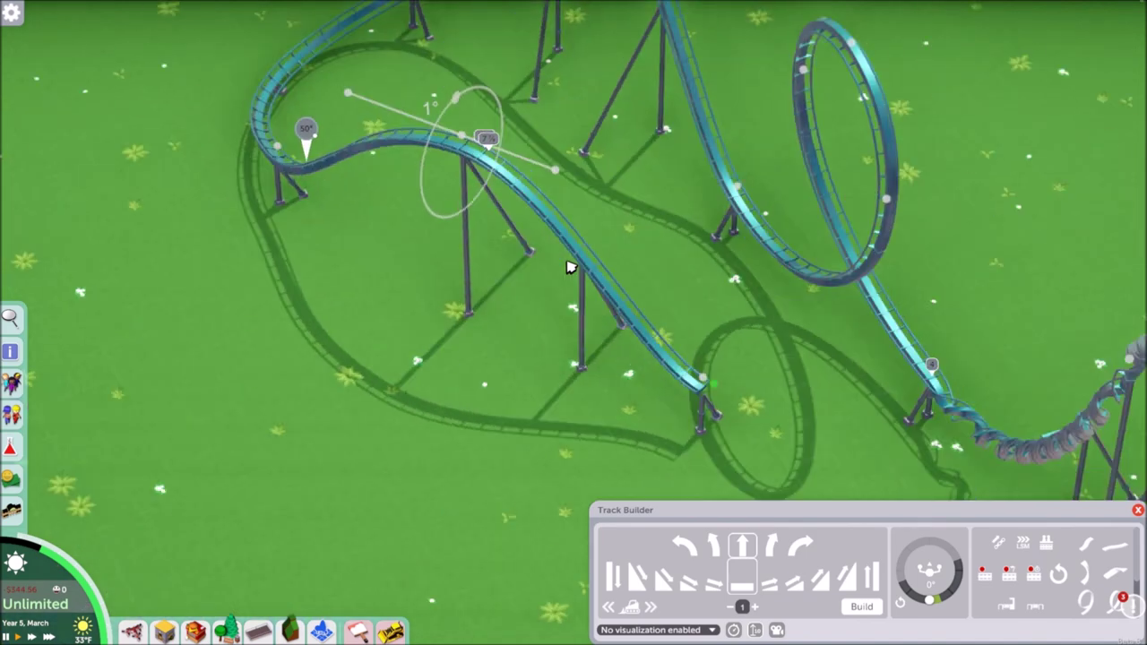
pyautogui.press('e')
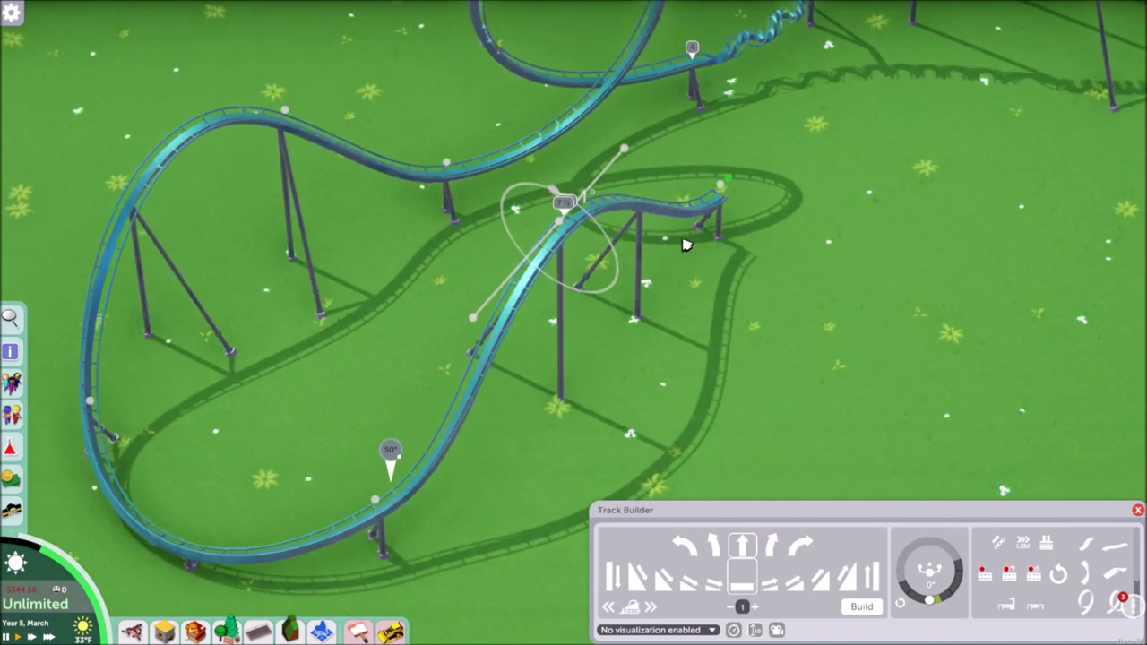
pyautogui.moveTo(691, 306); pyautogui.dragTo(686, 416)
pyautogui.scroll(-1, 690, 448)
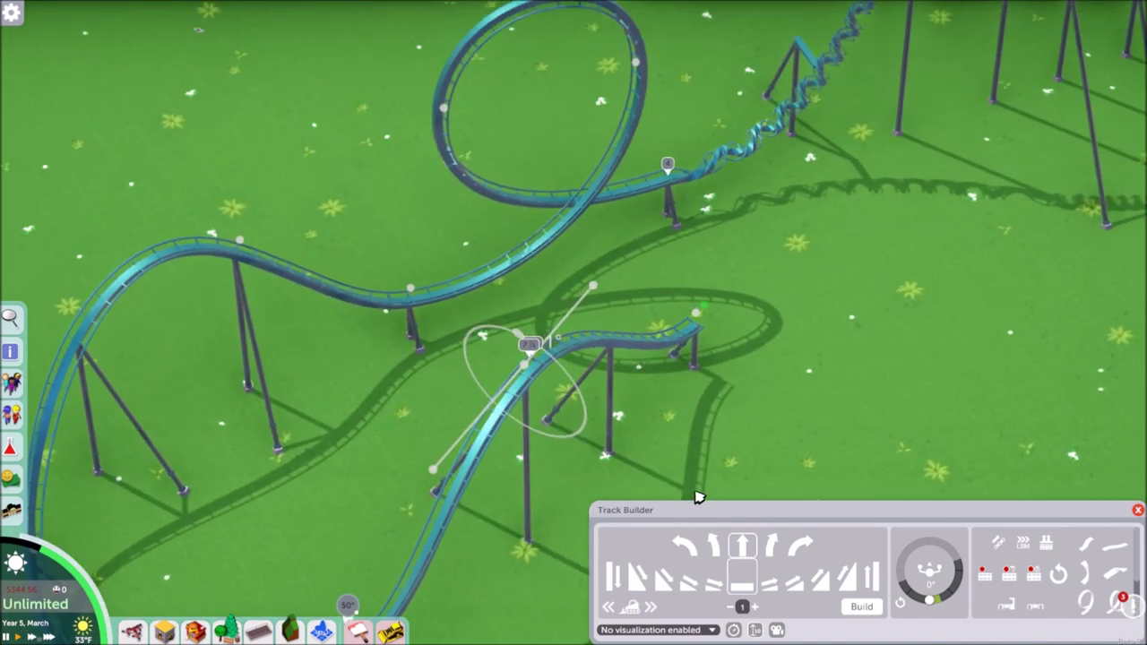
pyautogui.press('e')
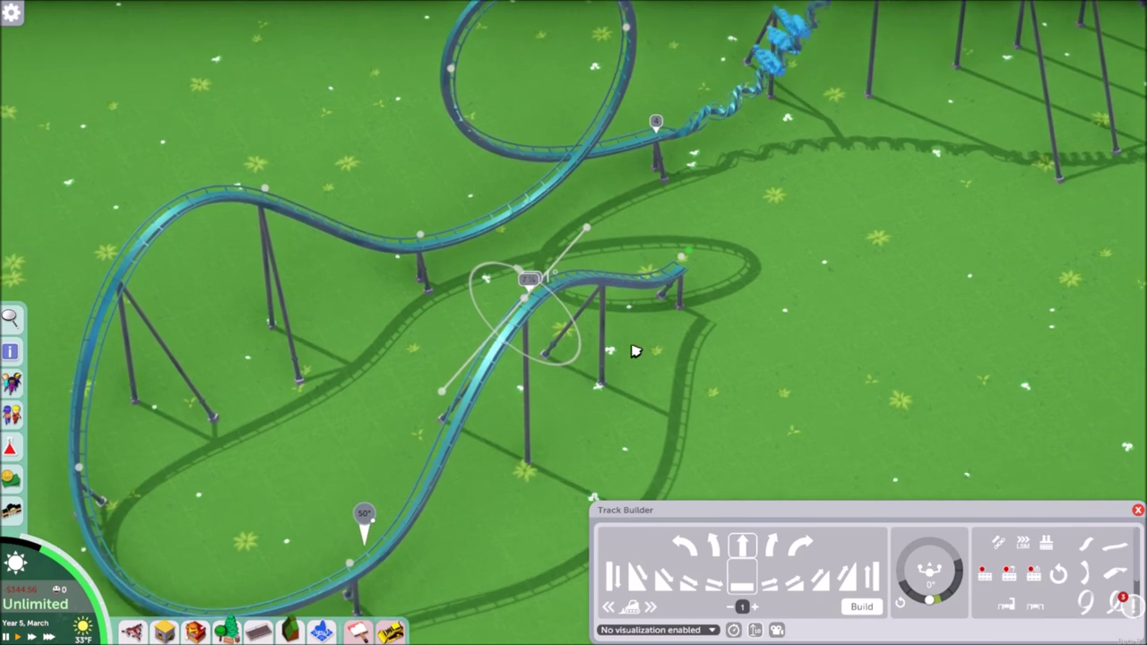
pyautogui.press('e')
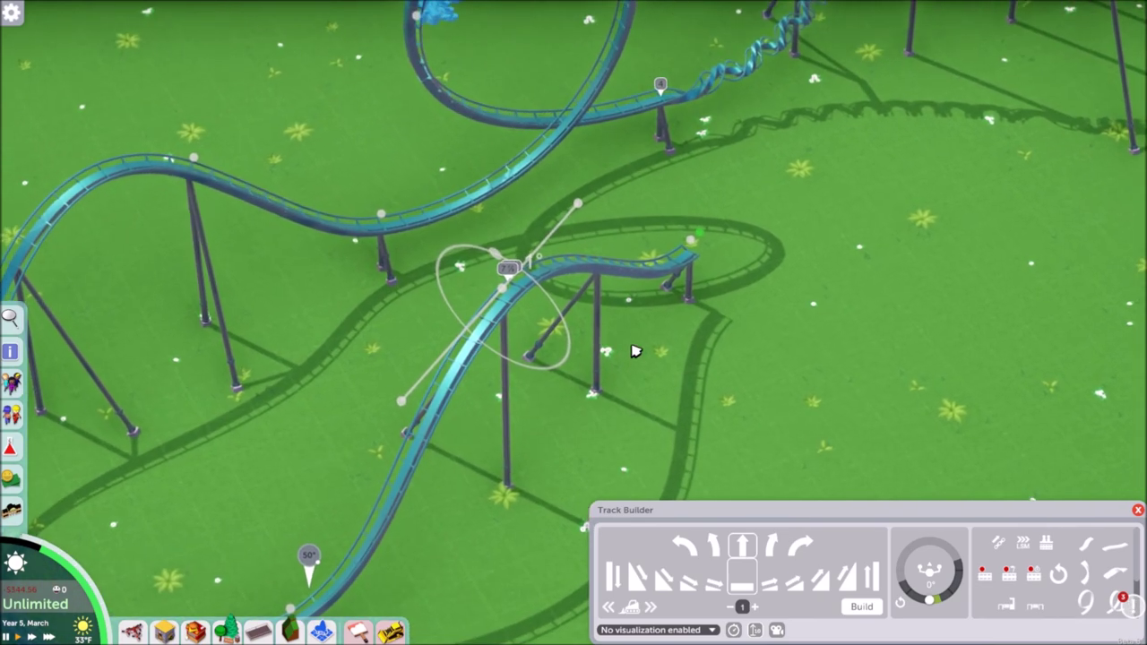